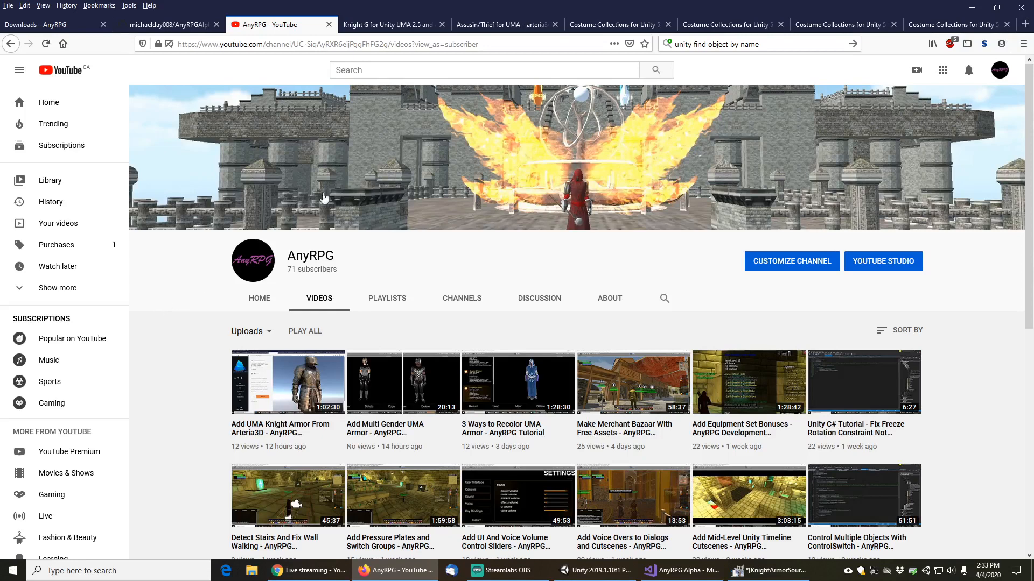
Review the Arteria3D store pages for the Assasin/Thief and Knight G costumes and the four pages of UMA costume collections
click(498, 27)
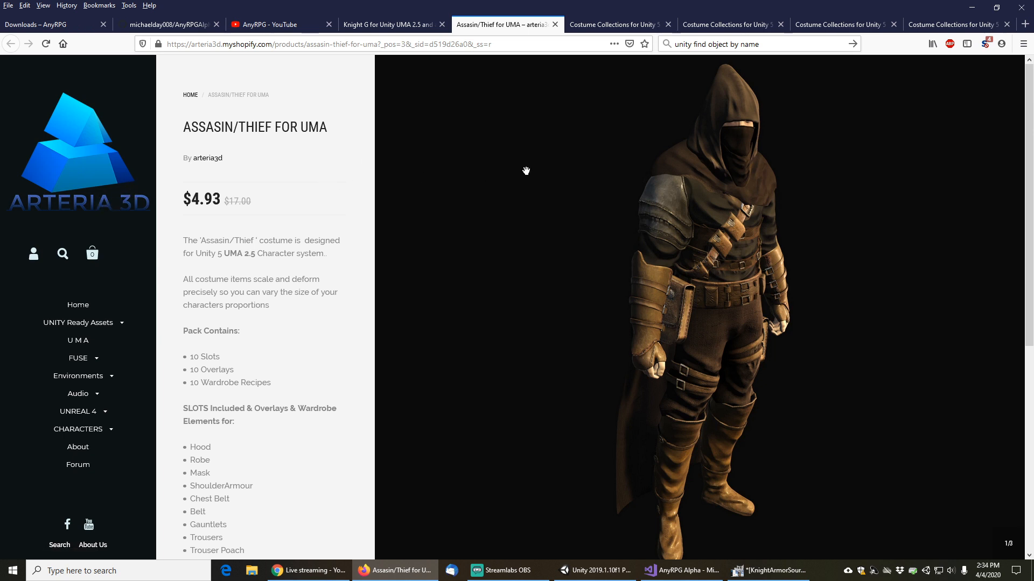
click(387, 25)
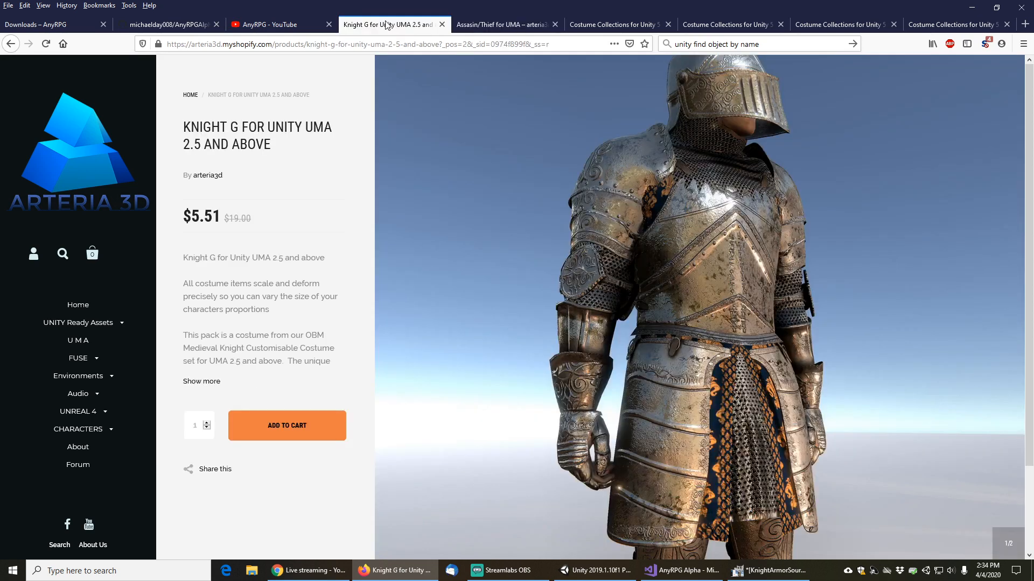
click(494, 22)
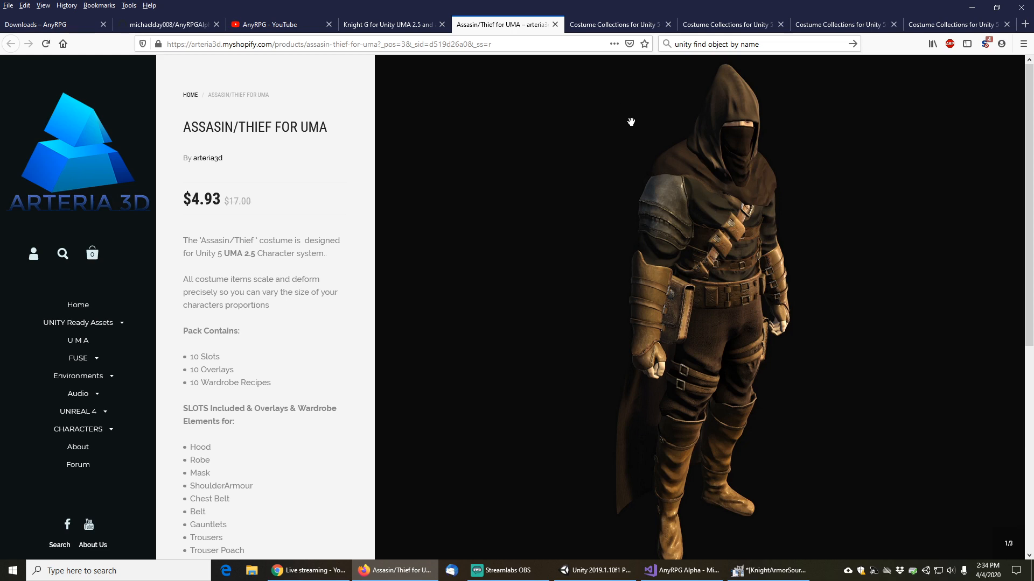
click(603, 26)
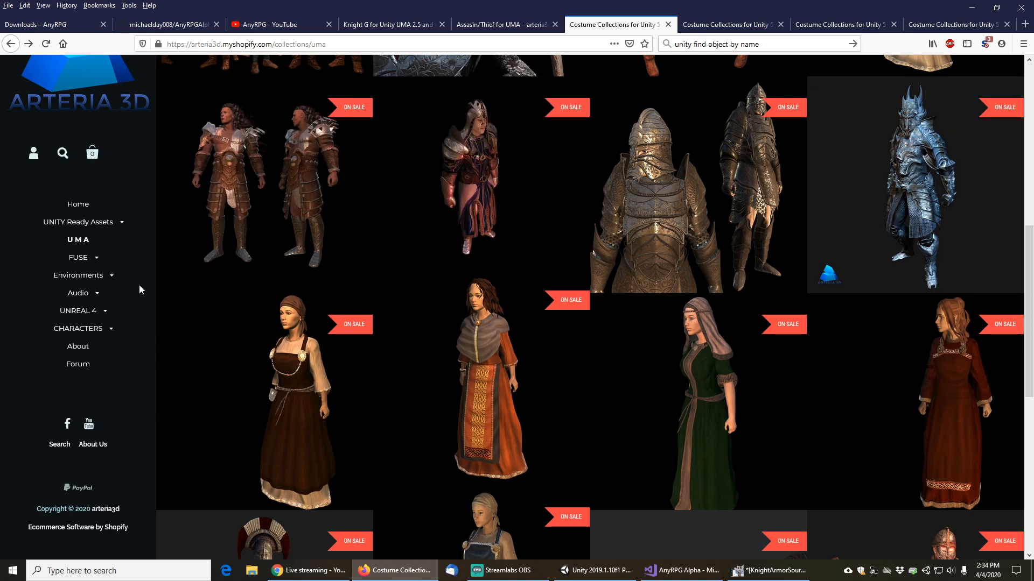
click(737, 26)
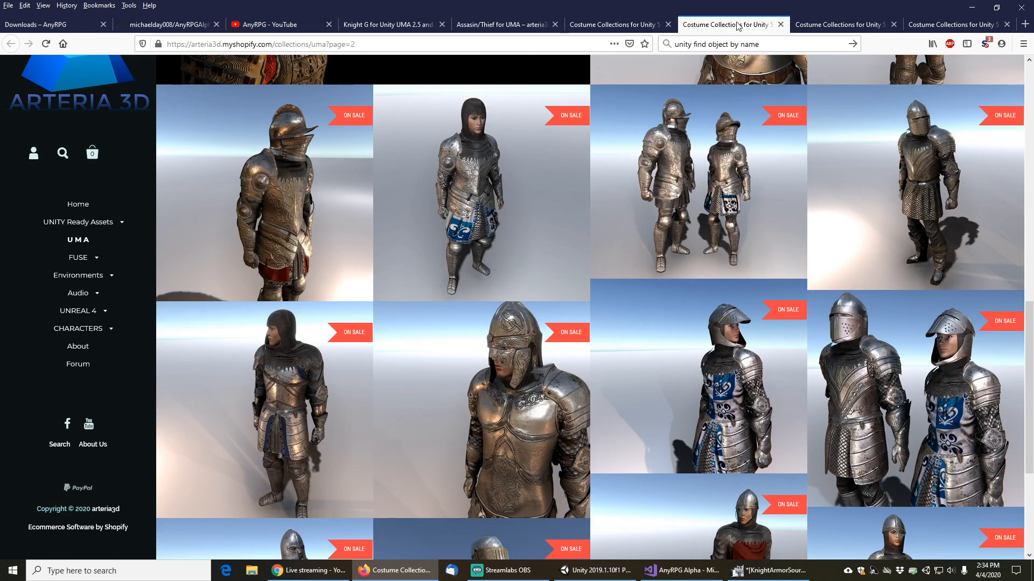
click(830, 27)
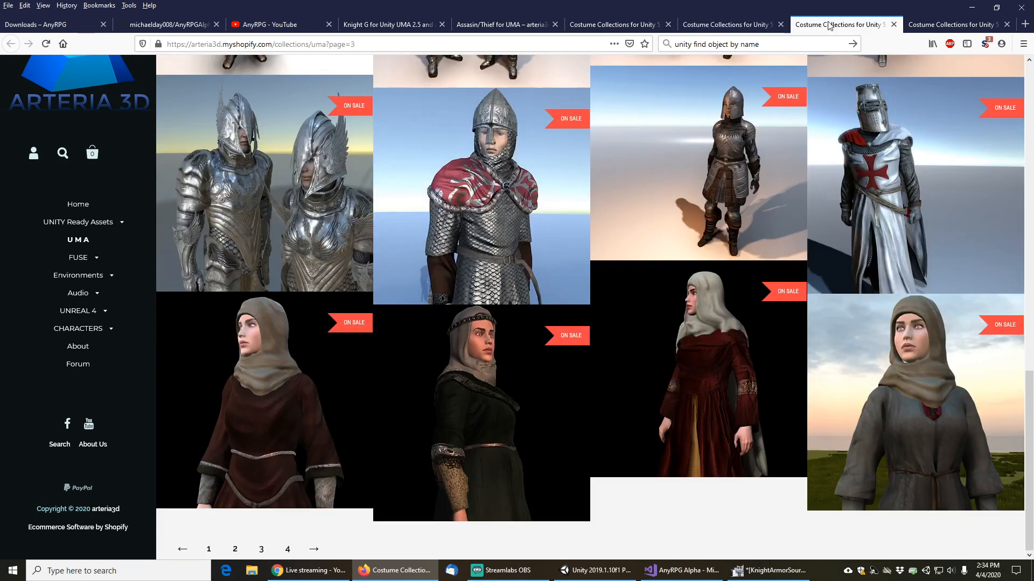
click(941, 26)
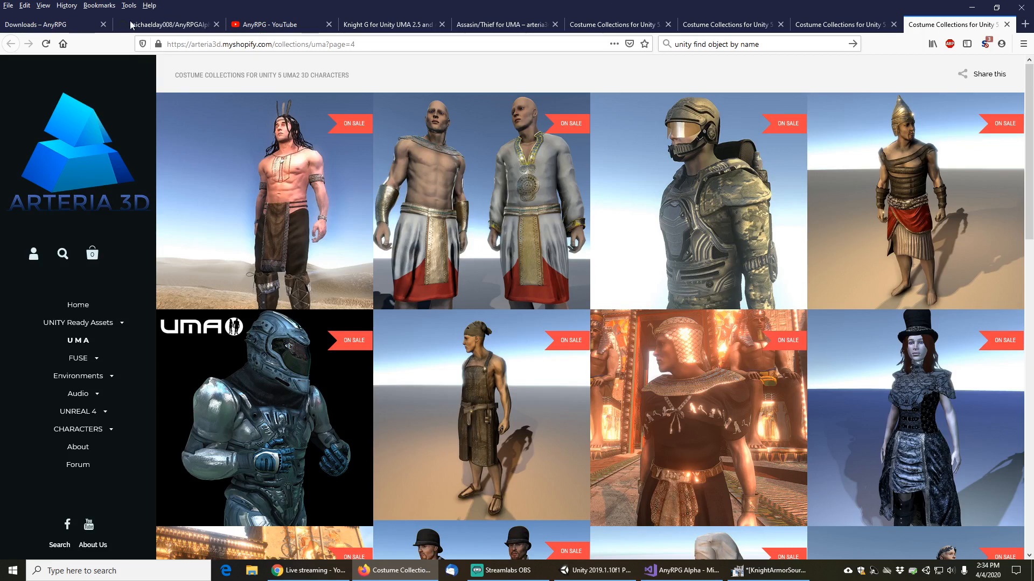
Review the AnyRPG engine downloads page, the AnyRPGAlphaCode GitHub repository and the AnyRPG YouTube channel's videos
click(81, 25)
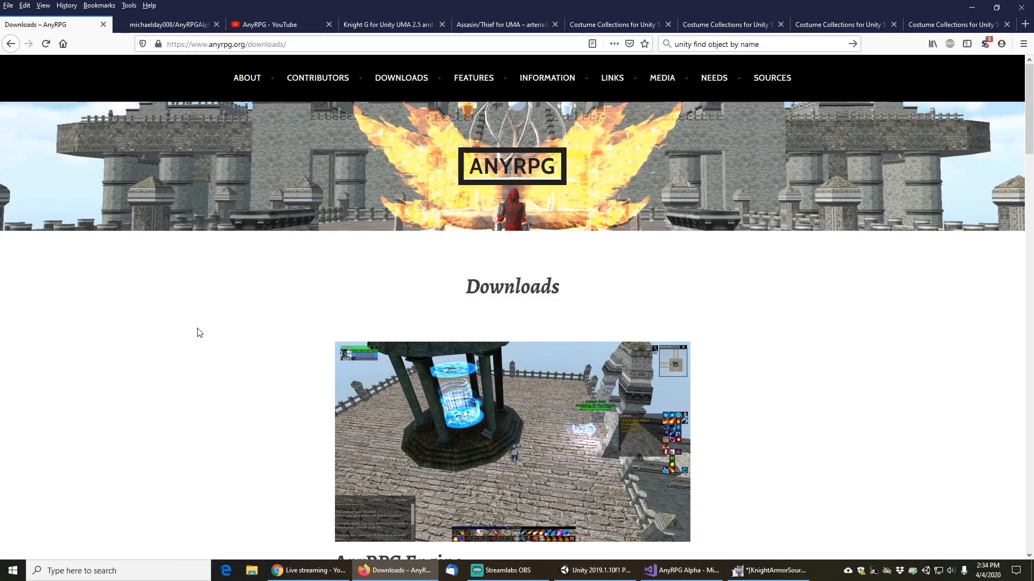
scroll(199, 333, down, 4)
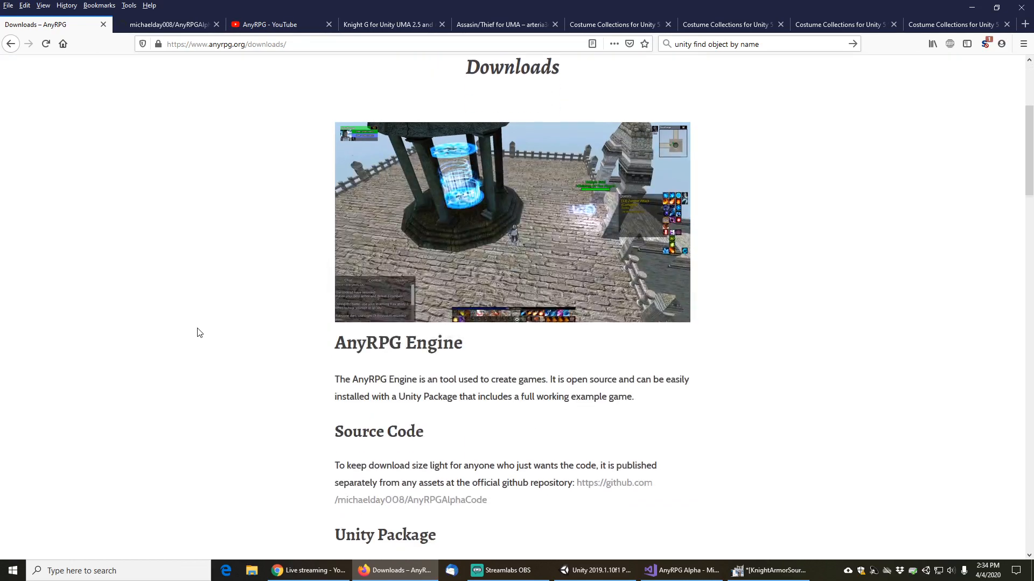
scroll(198, 333, down, 6)
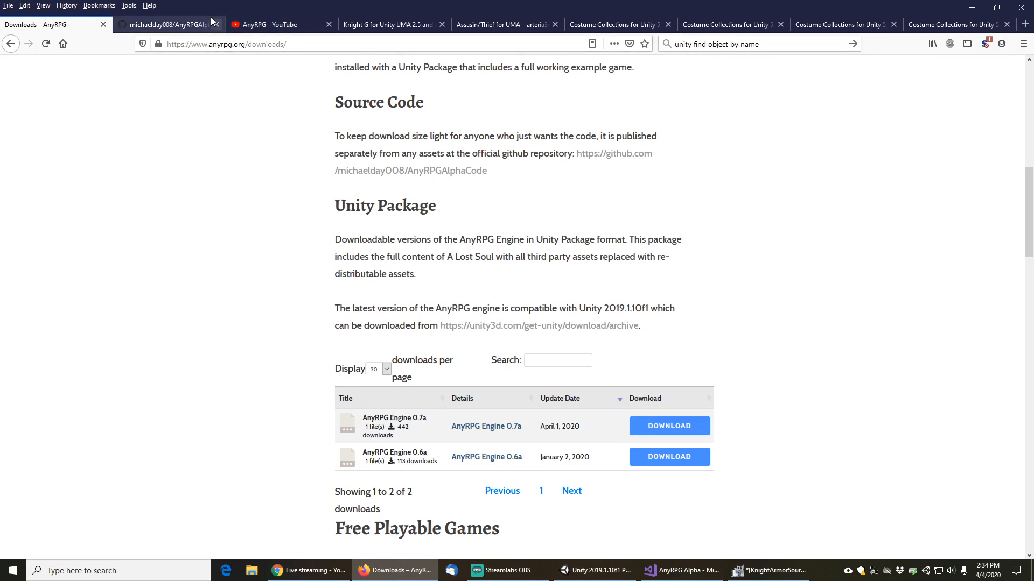
click(172, 24)
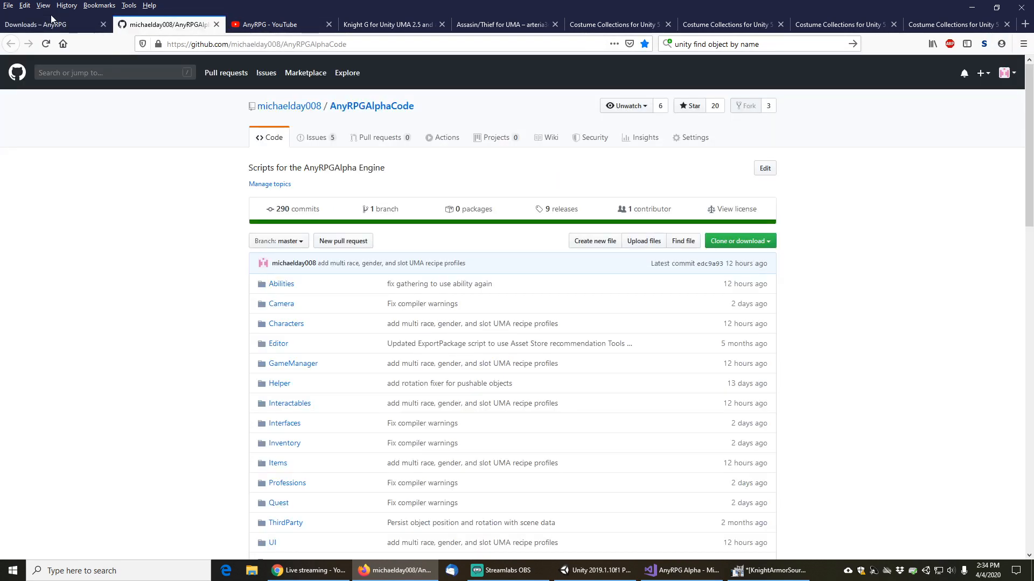
click(70, 27)
click(270, 25)
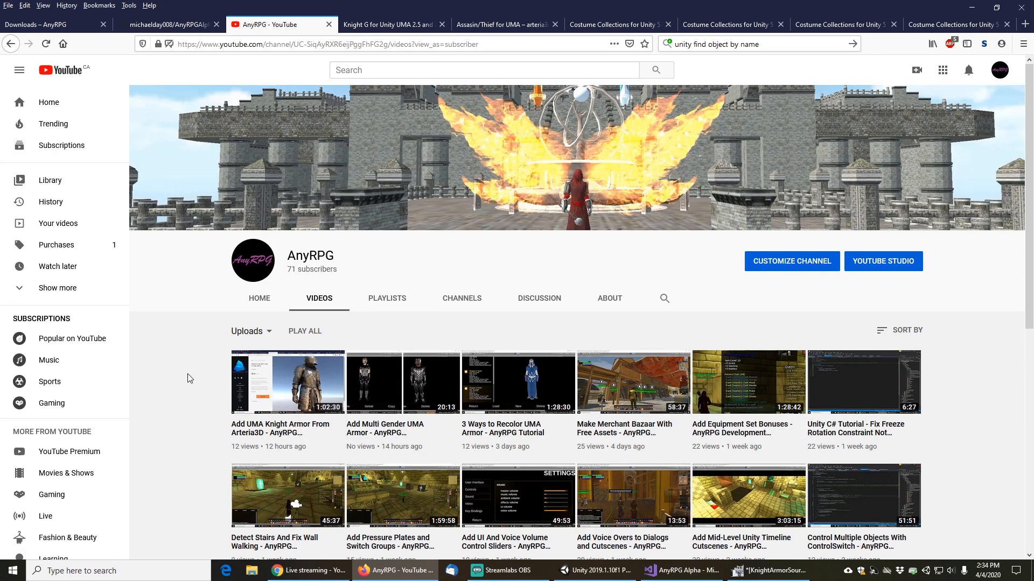
Switch to the AnyRPG Alpha project in the Unity editor
click(602, 576)
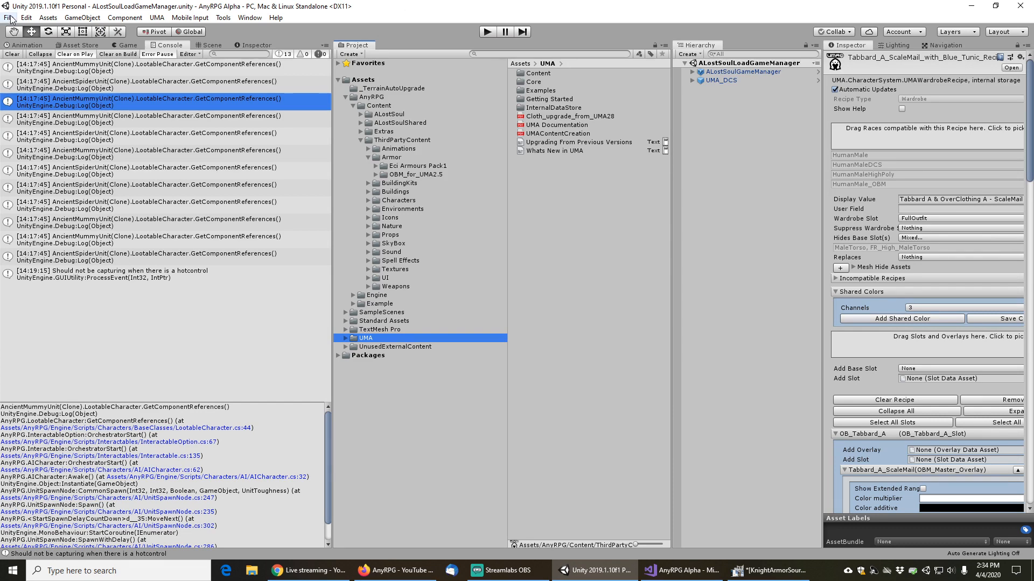
click(48, 18)
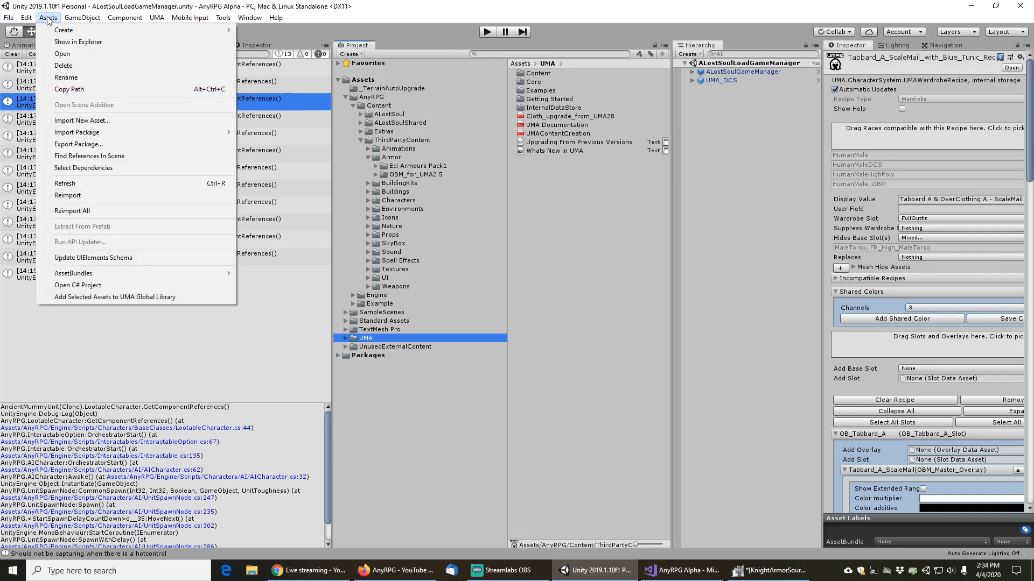
click(492, 1)
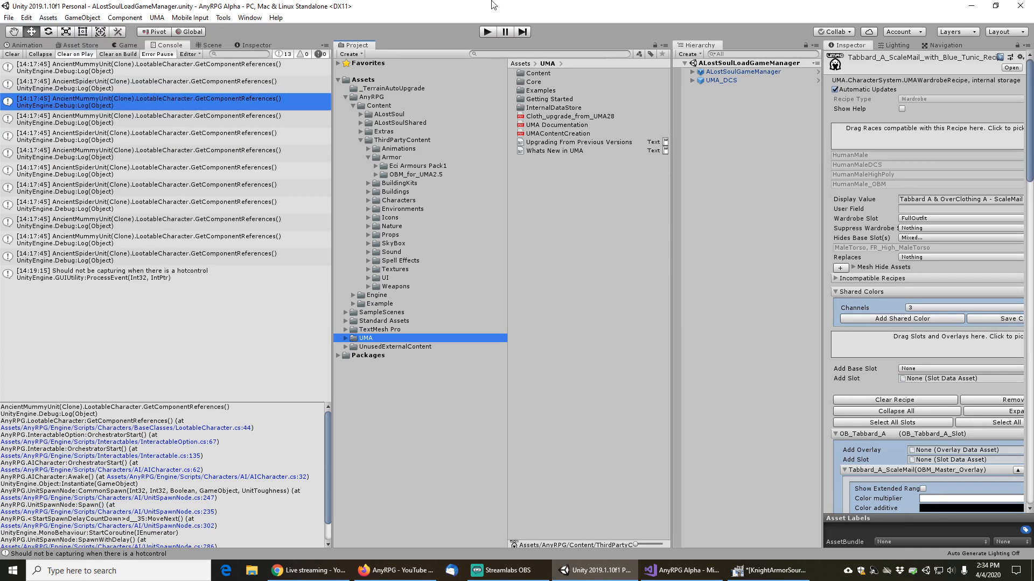
click(48, 18)
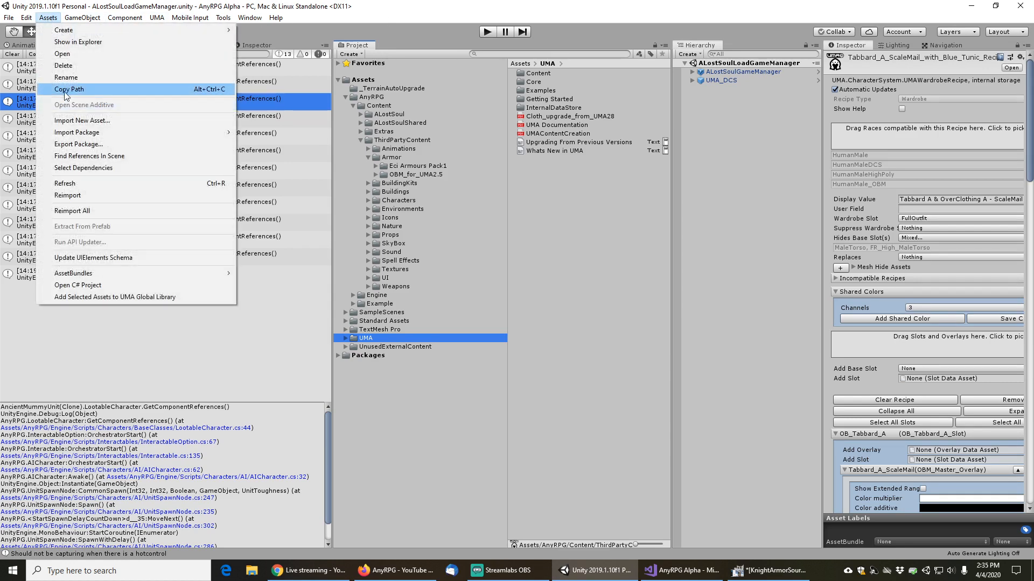
mouse_move(96, 136)
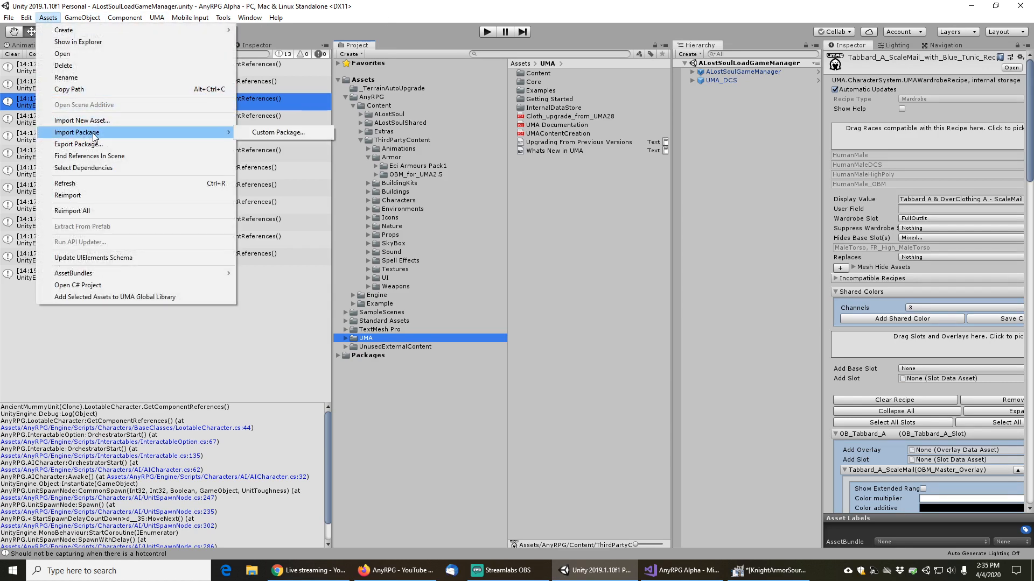
click(285, 135)
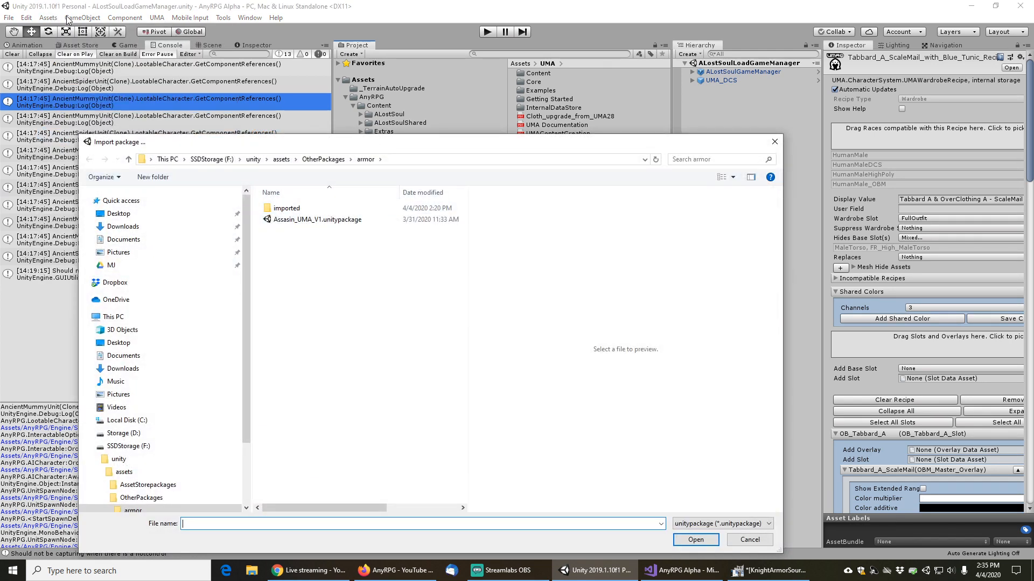
click(774, 141)
Import the custom package Assasin_UMA_V1.unitypackage from the armor folder with all of its contents selected
click(48, 18)
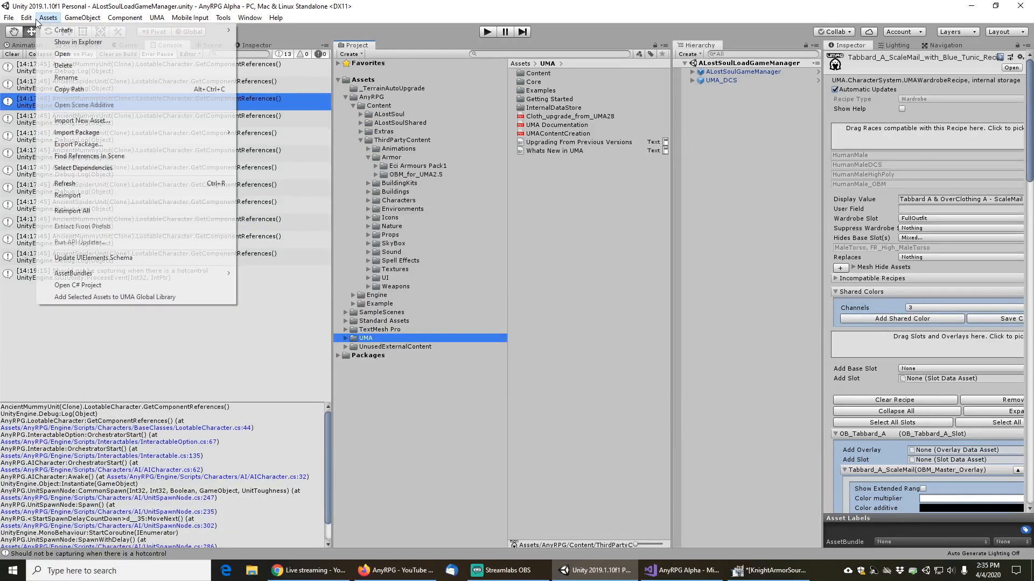
mouse_move(48, 17)
mouse_move(92, 135)
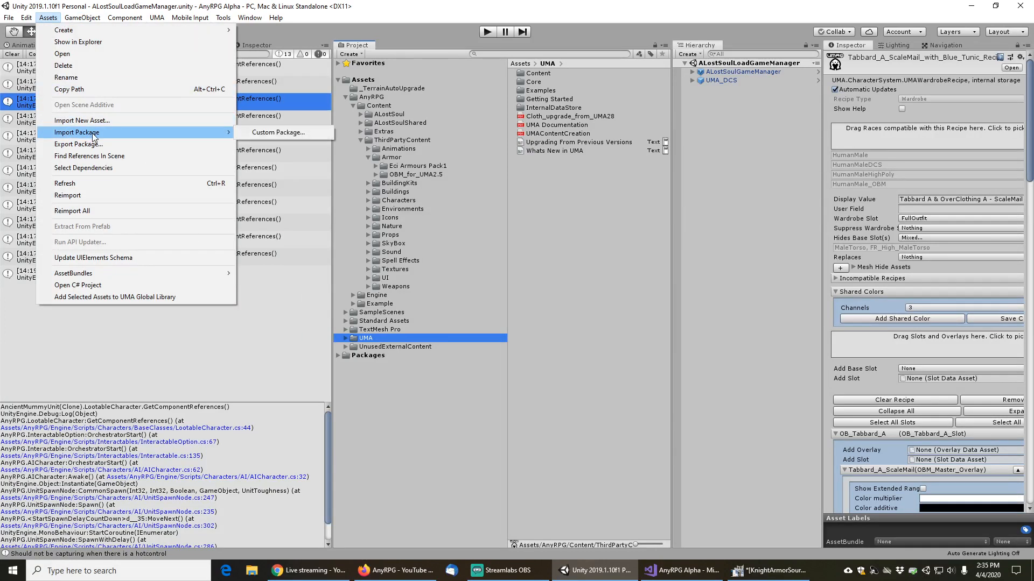
click(275, 133)
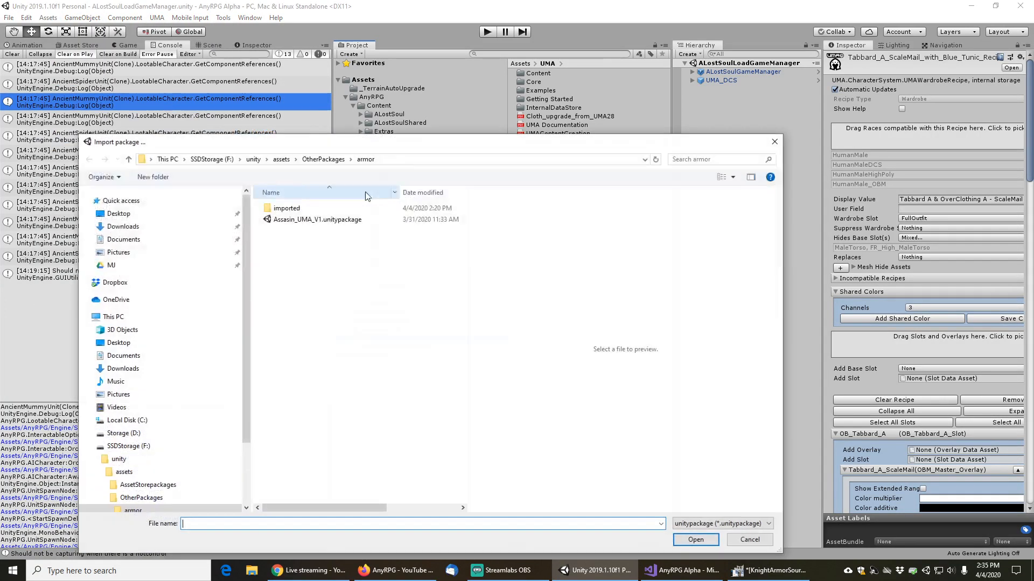
click(301, 220)
click(695, 539)
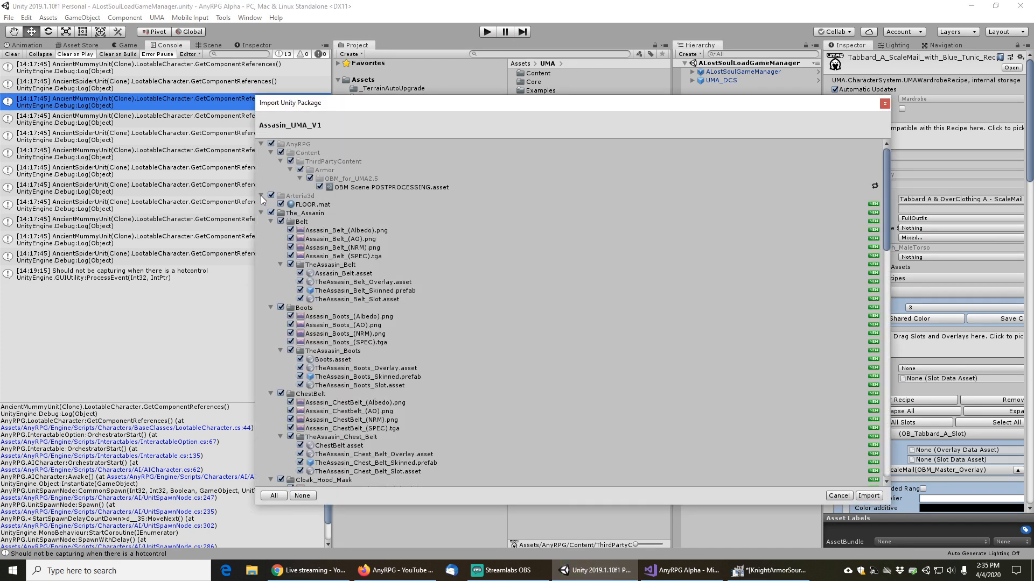
click(262, 213)
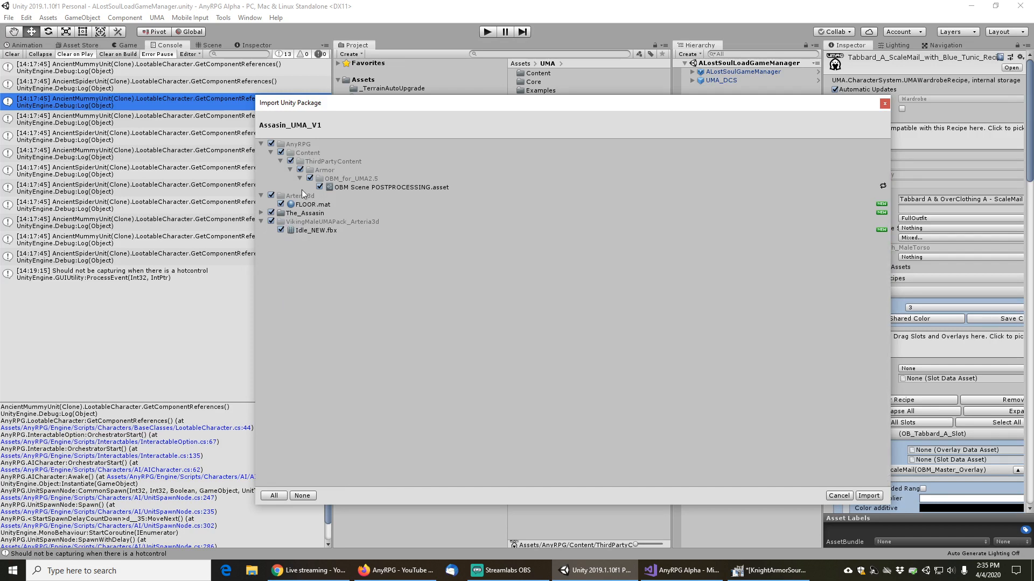
click(868, 496)
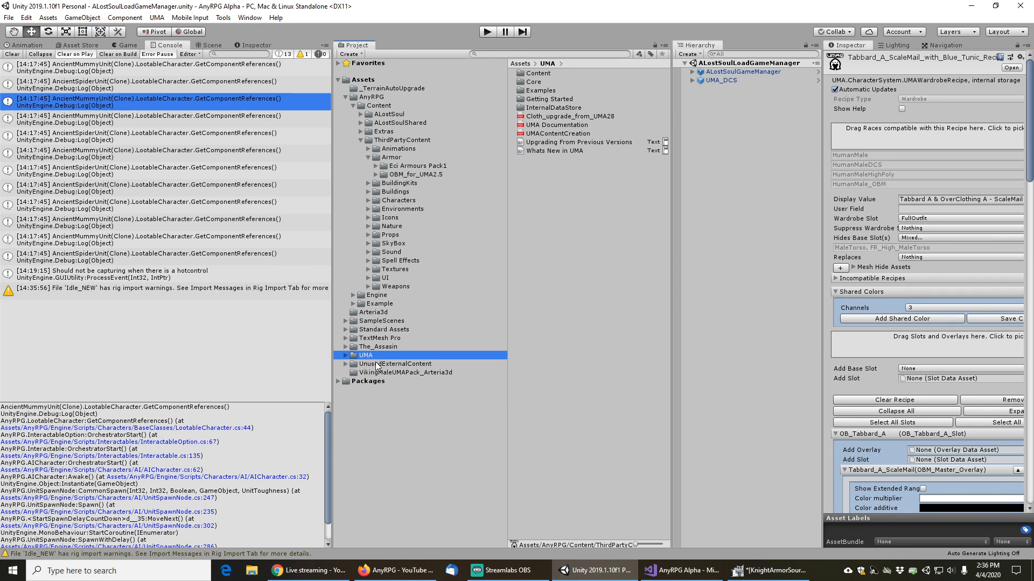
Move the imported The_Assasin, VikingMaleUMAPack_Arteria3d and Arteria3d folders into AnyRPG/Content/ThirdPartyContent/Armor
drag(375, 348, 392, 157)
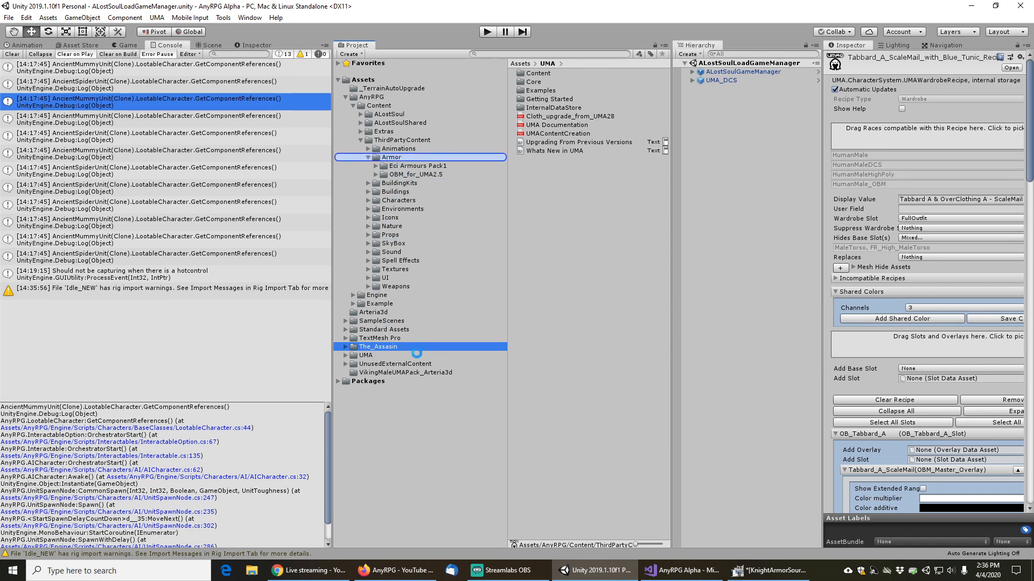
drag(388, 374, 401, 168)
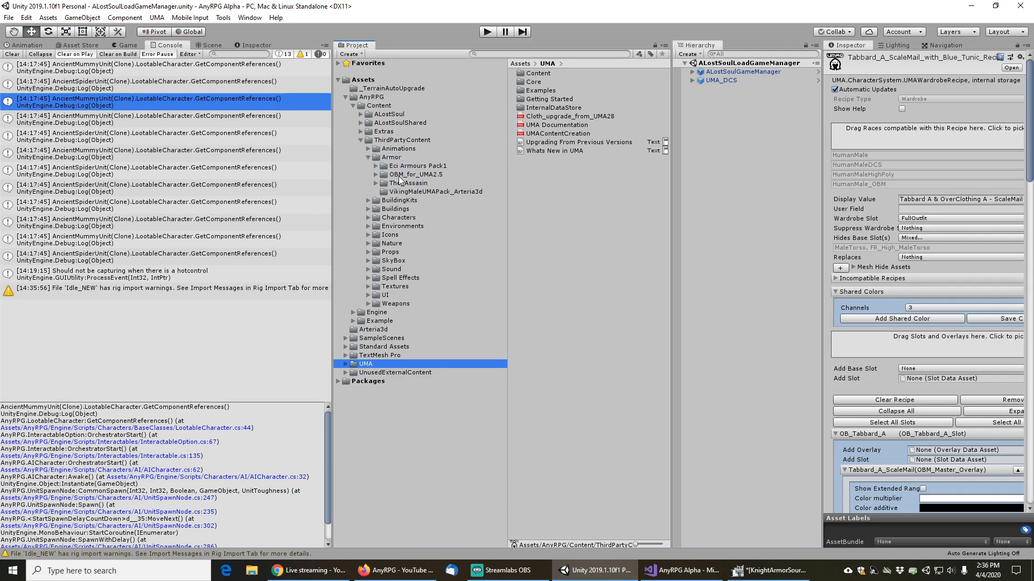
drag(377, 329, 394, 160)
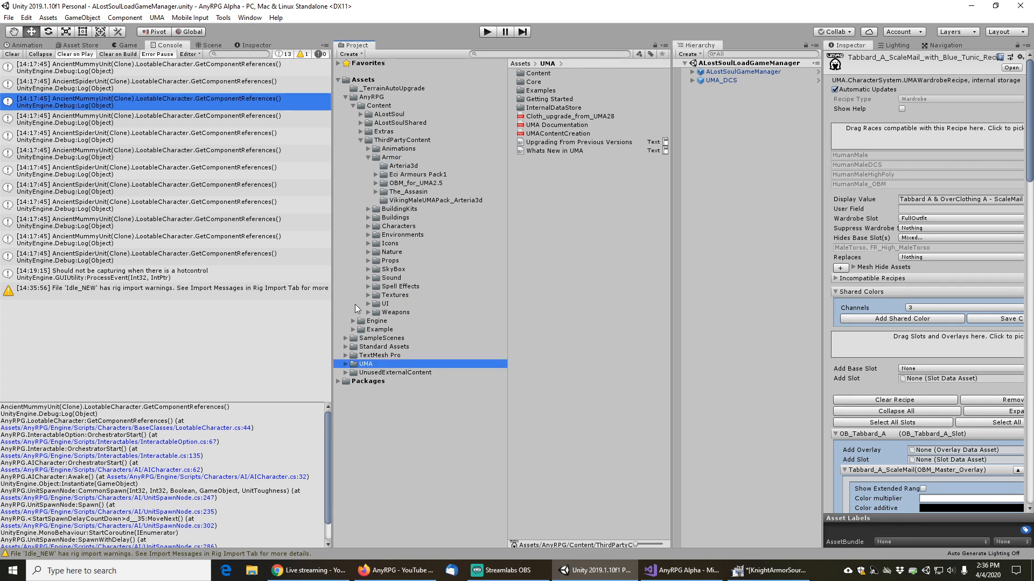
click(345, 97)
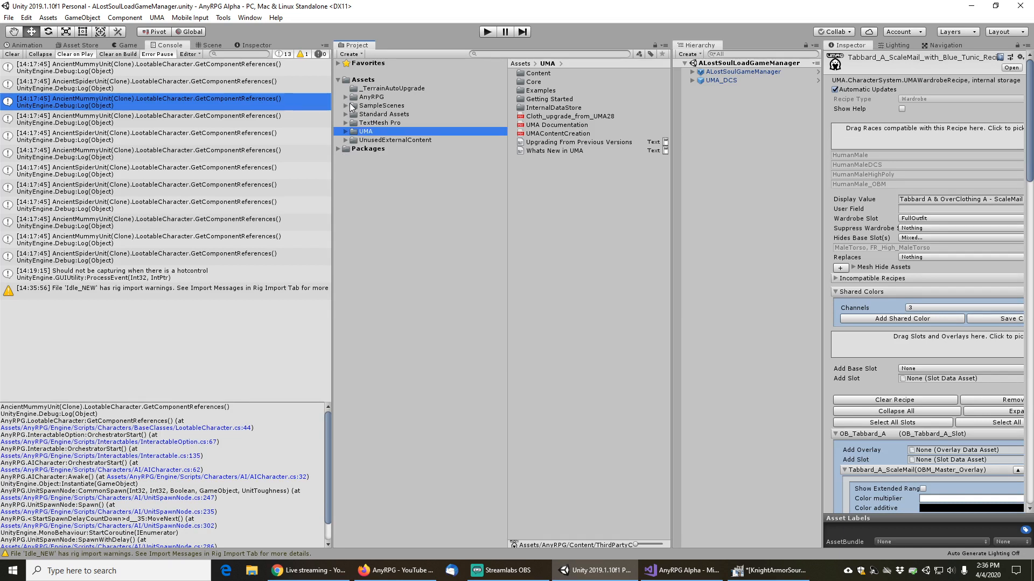
click(345, 96)
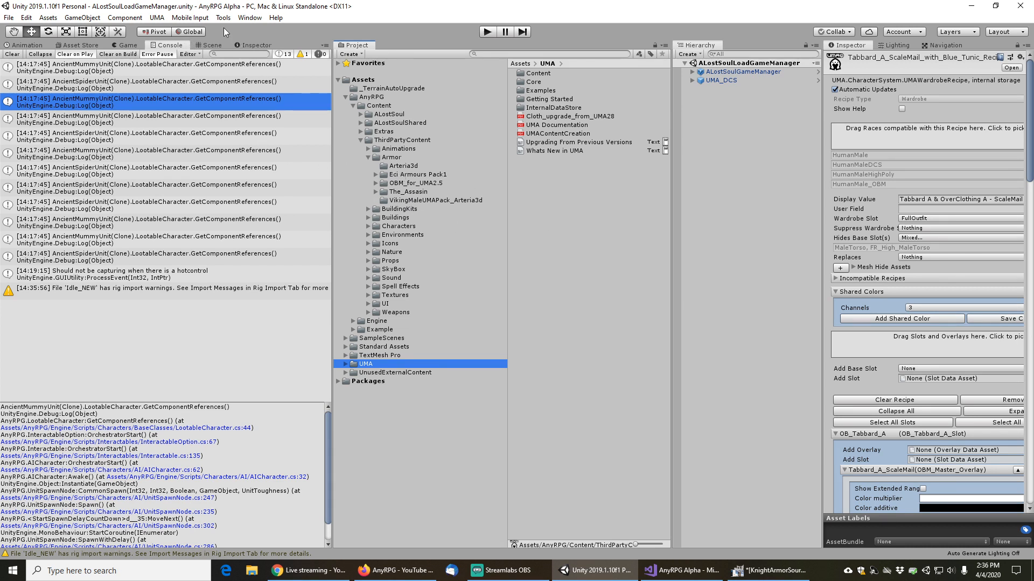
Add the VikingMaleUMAPack_Arteria3d, Arteria3d and The_Assasin folders to the UMA Global Library as indexed assets, and close the library
click(156, 19)
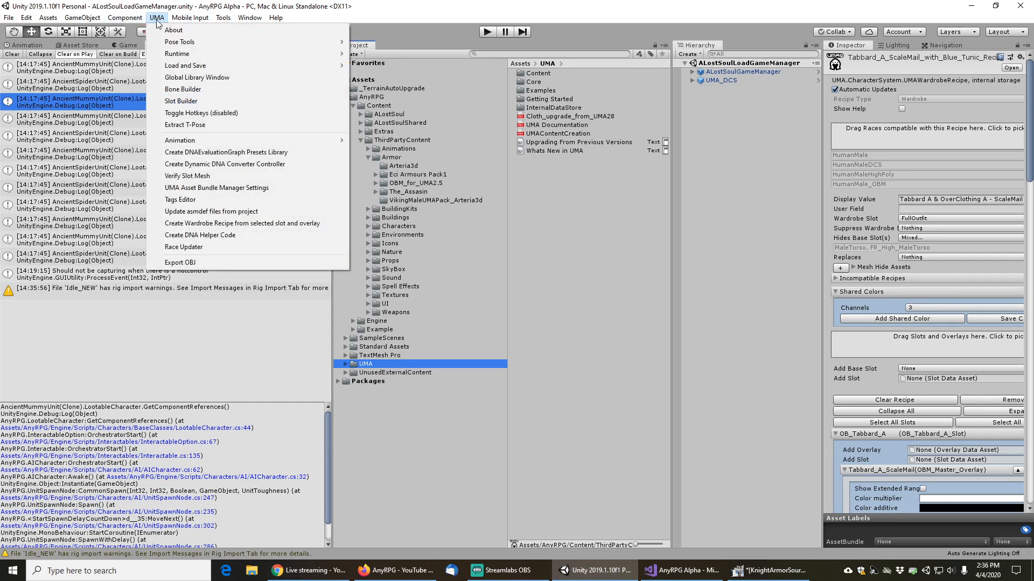
mouse_move(199, 141)
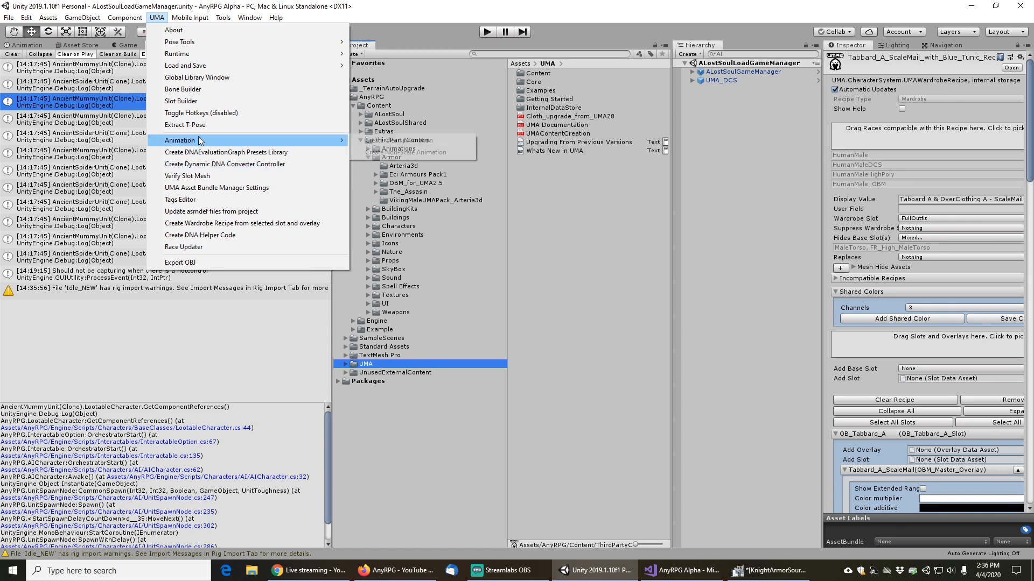
click(183, 78)
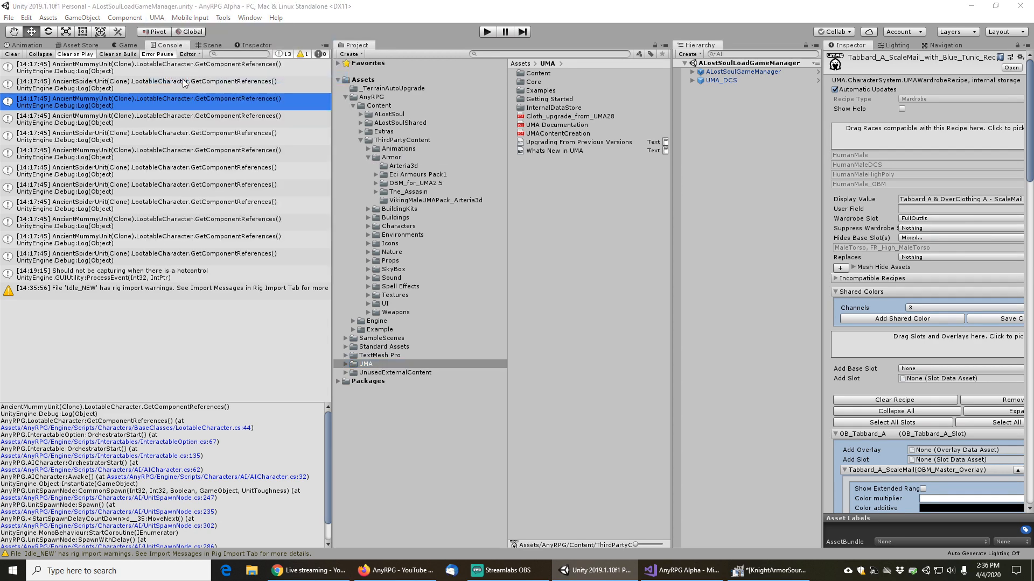
drag(322, 182, 941, 158)
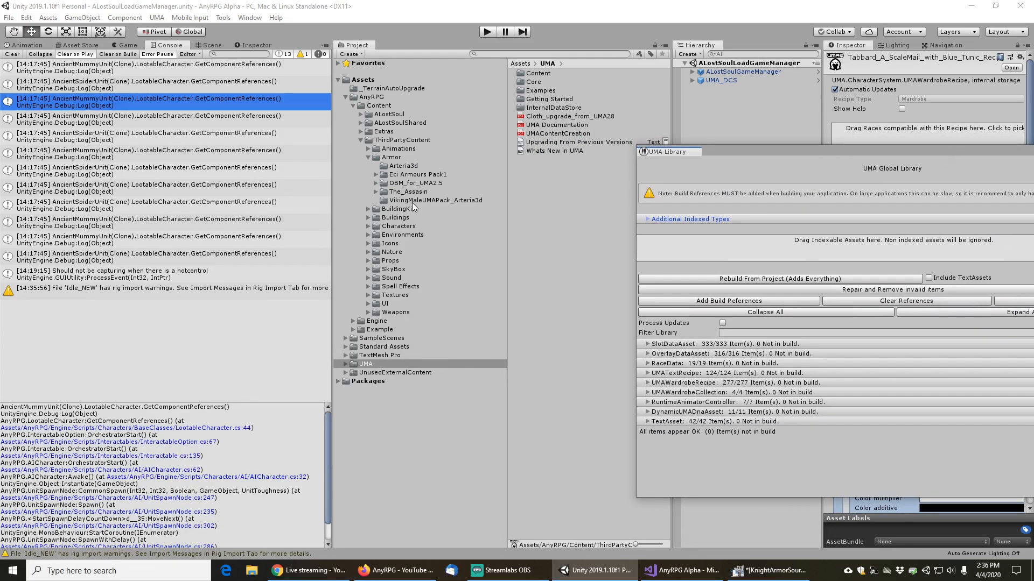
drag(407, 198, 852, 247)
drag(404, 167, 756, 247)
drag(409, 194, 753, 251)
drag(754, 151, 371, 133)
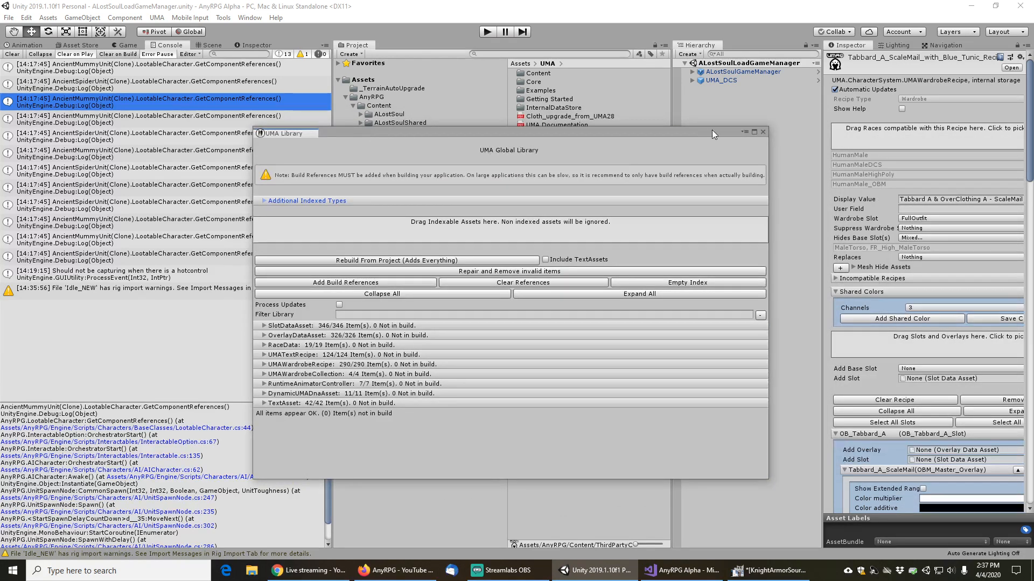
click(763, 132)
Expand the imported The_Assasin armor folder, check its model asset, and open the TheAssasin demo scene
click(440, 192)
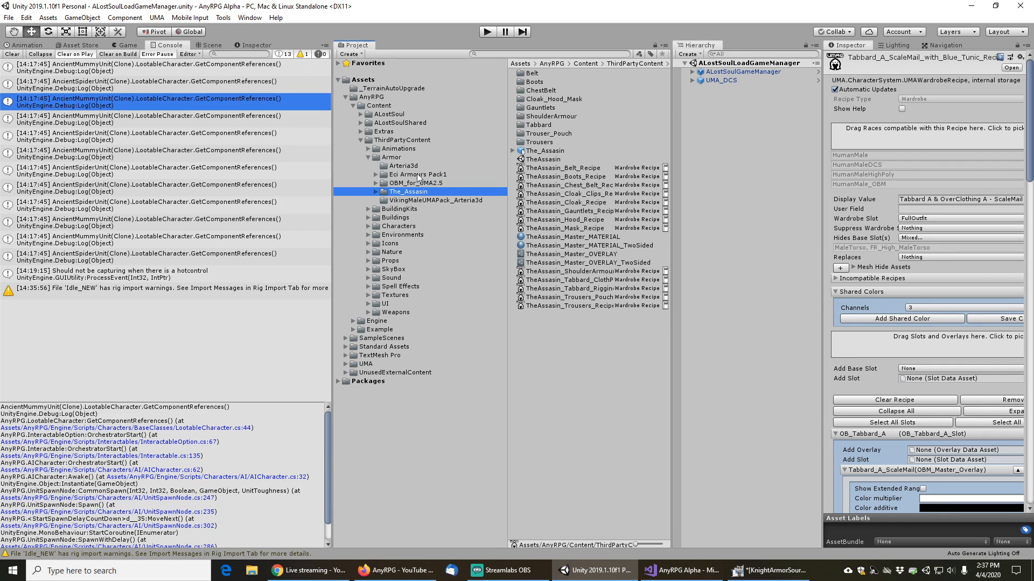
click(375, 192)
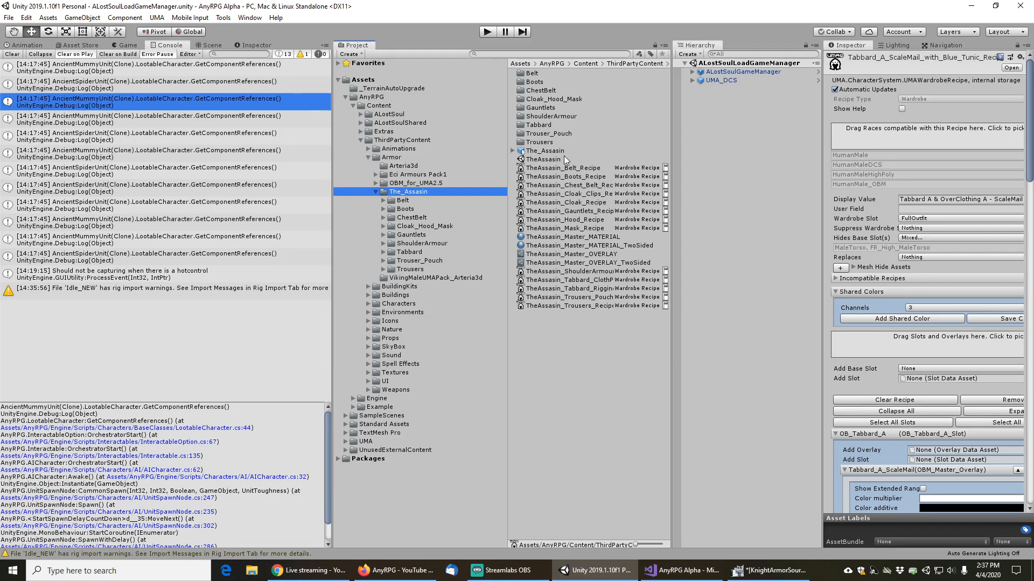
click(546, 150)
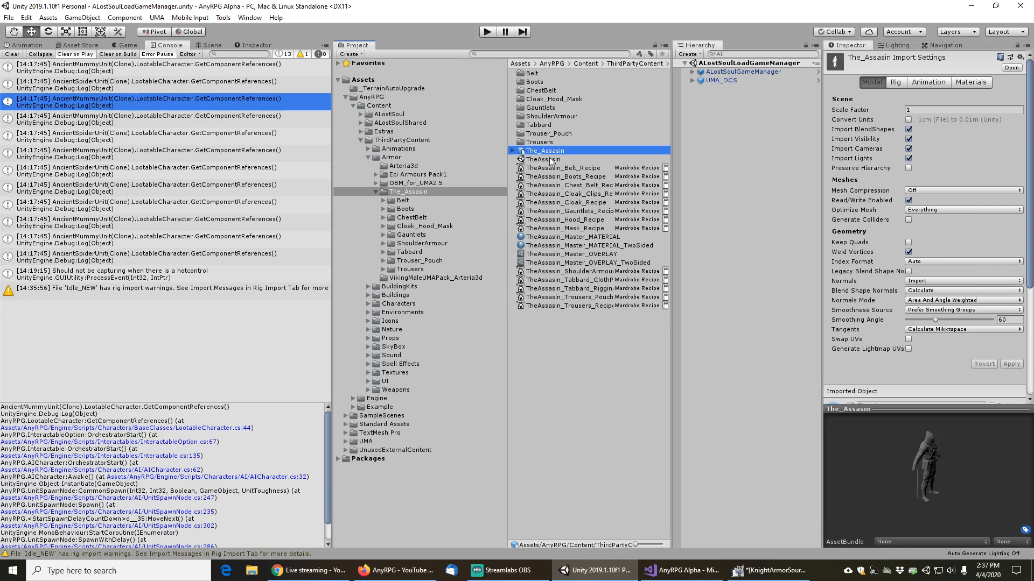
double_click(541, 158)
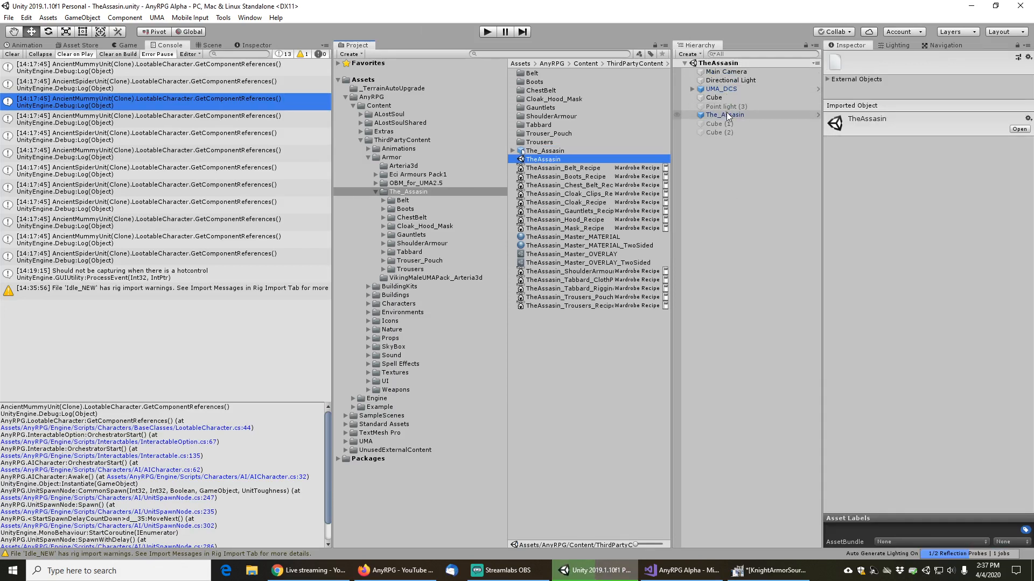
Show the scene view and inspect the The_Assasin avatar's source prefab and its default wardrobe recipes
click(210, 45)
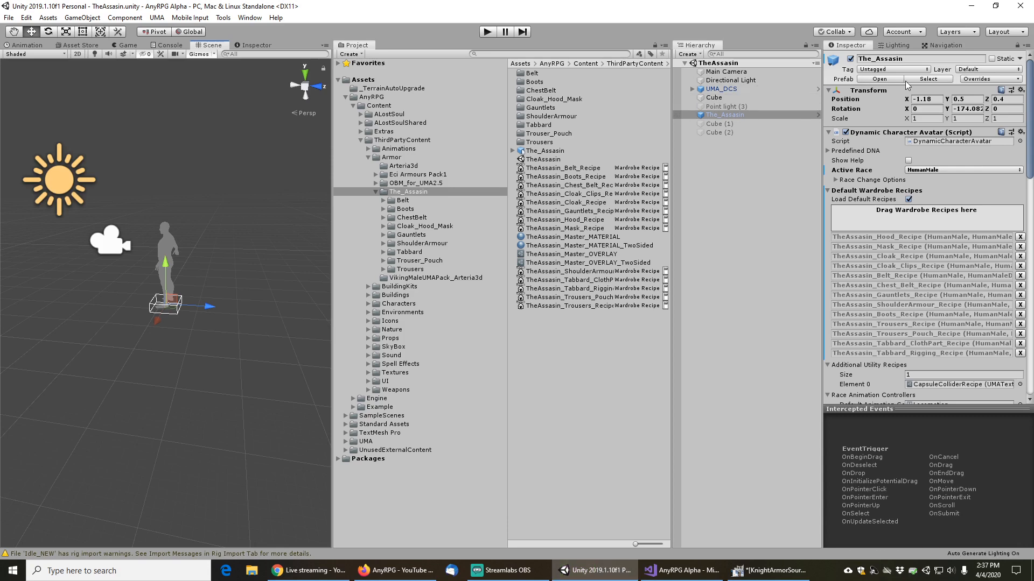
click(928, 79)
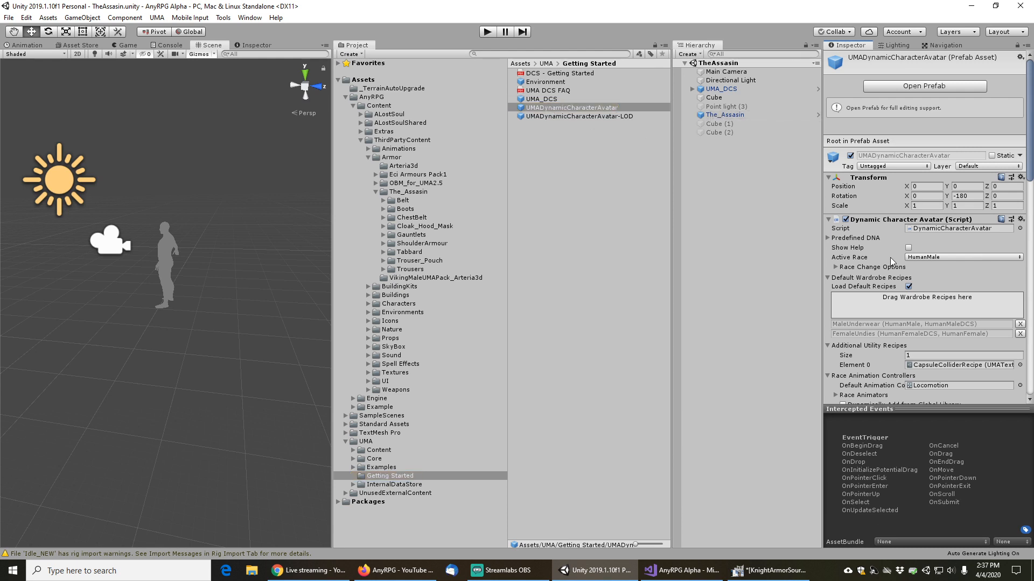
click(721, 115)
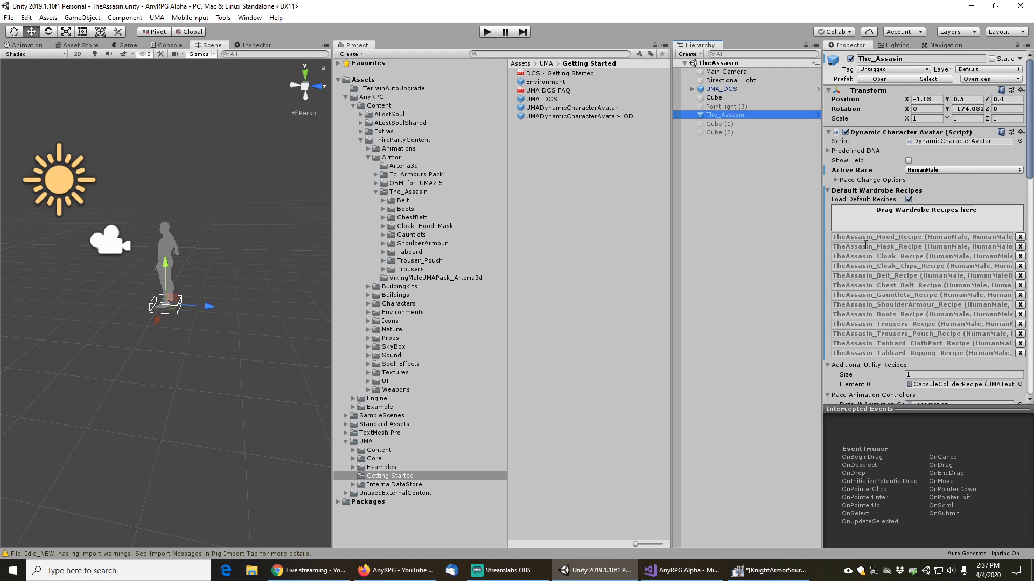
Save the scene's The_Assasin avatar as a prefab in ALostSoul/Prefabs/Character/Player and review its wardrobe recipes
click(360, 114)
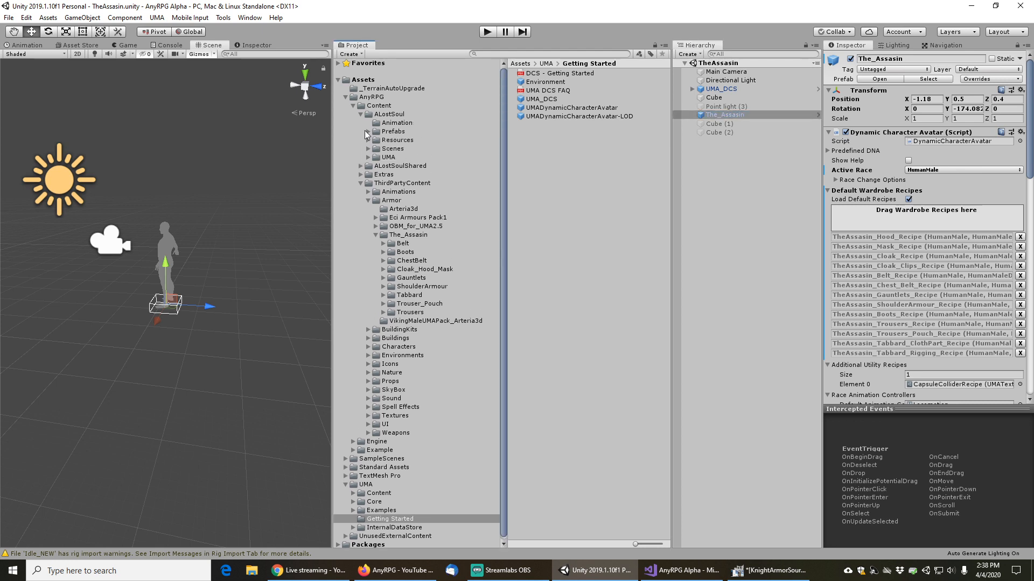
click(368, 124)
click(368, 132)
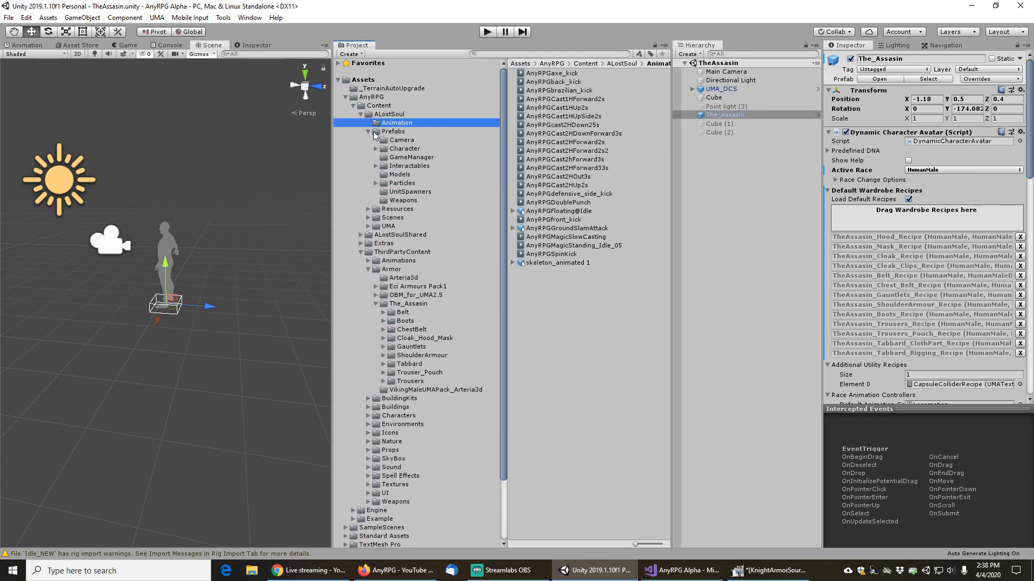
click(375, 148)
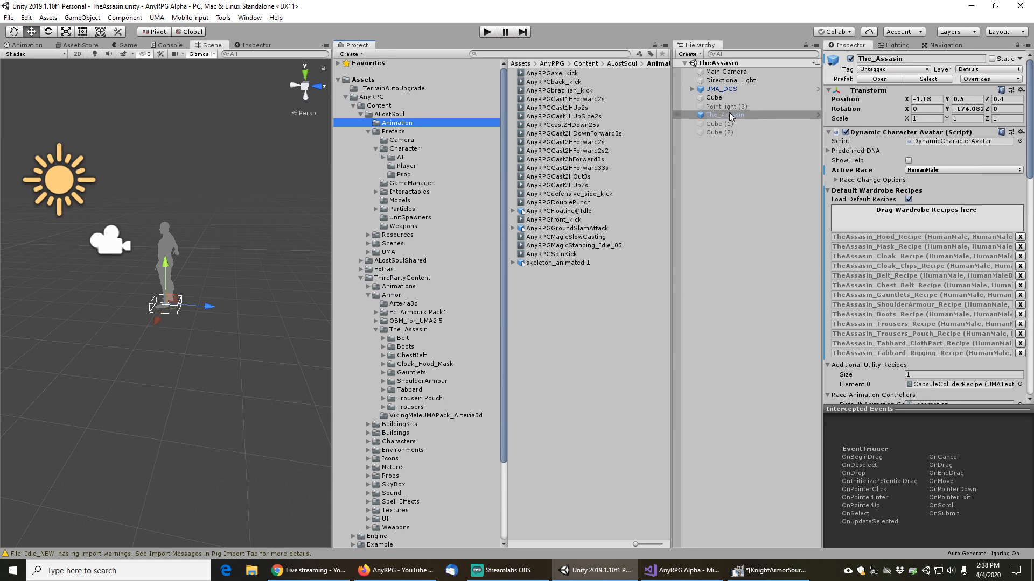
drag(735, 118, 409, 167)
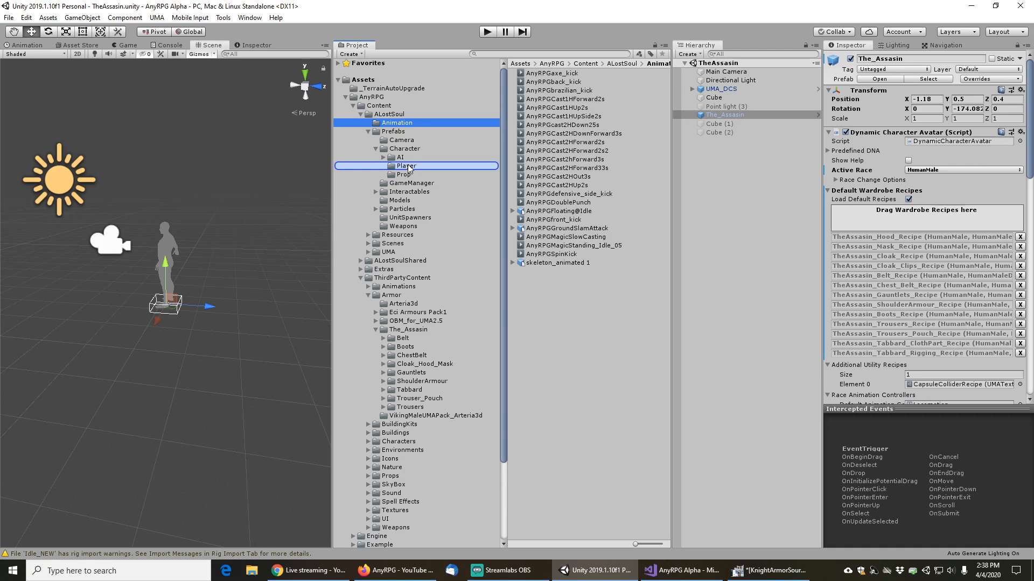
click(495, 307)
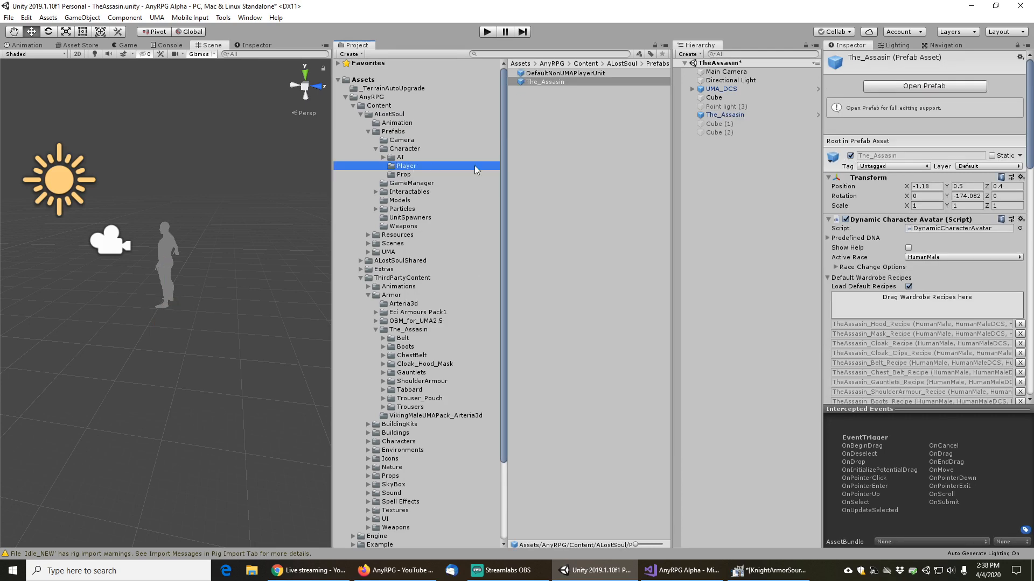
click(556, 82)
scroll(876, 350, down, 5)
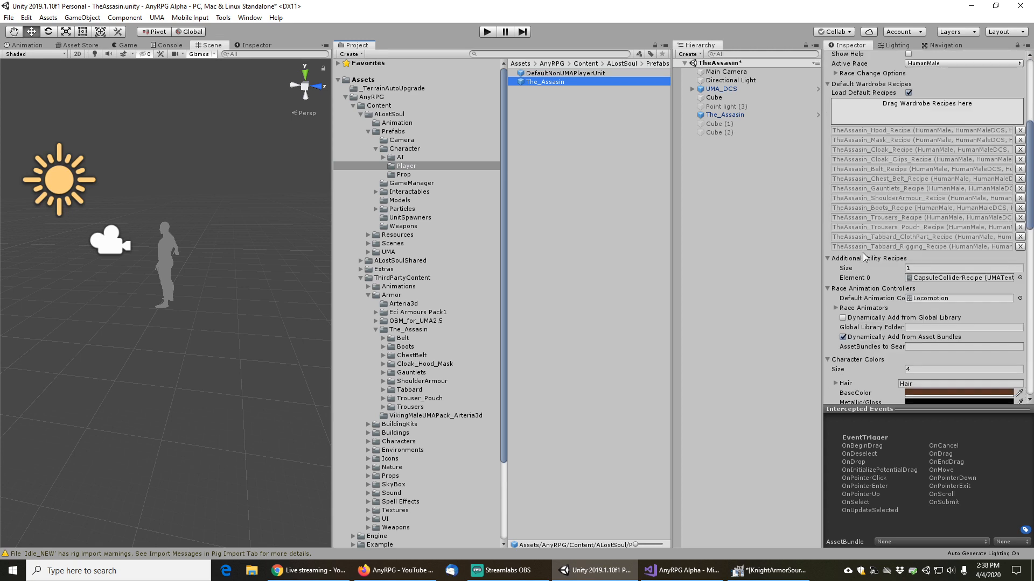
scroll(861, 226, up, 3)
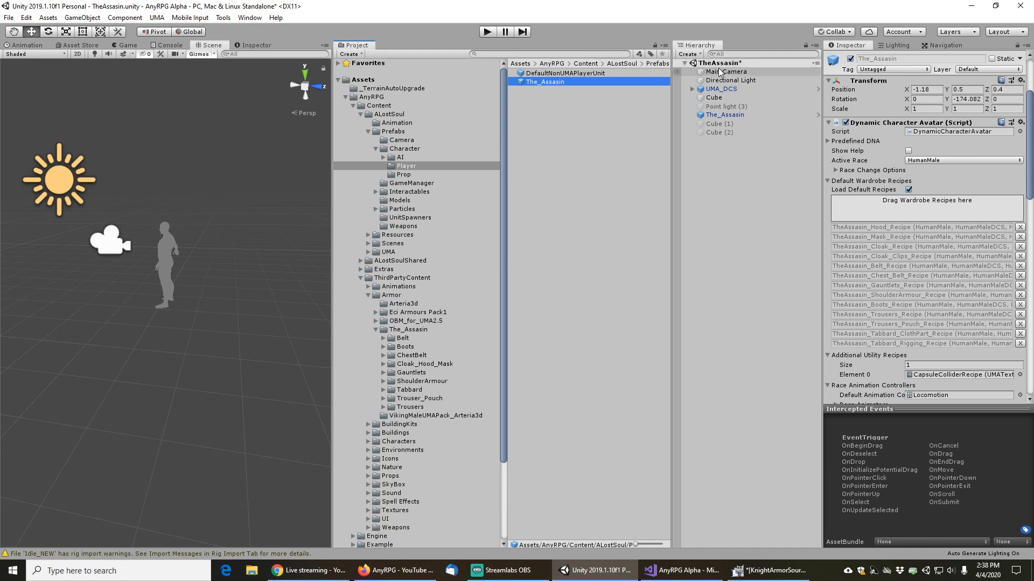
Search the project for "loadgame" and open the ALostSoulLoadGameManager scene, discarding the changes to the TheAssasin scene
click(545, 55)
text(loadgame)
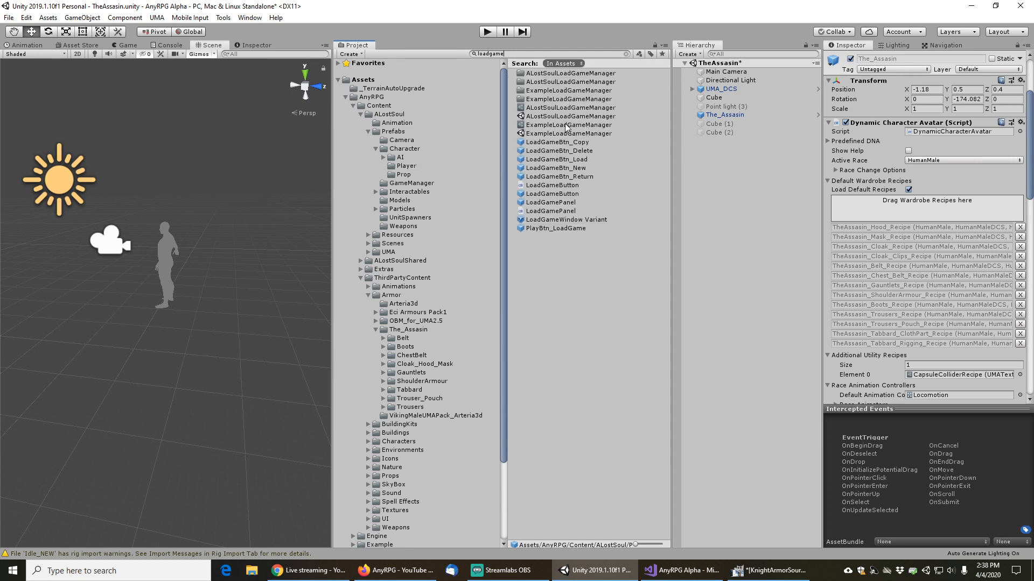
double_click(564, 117)
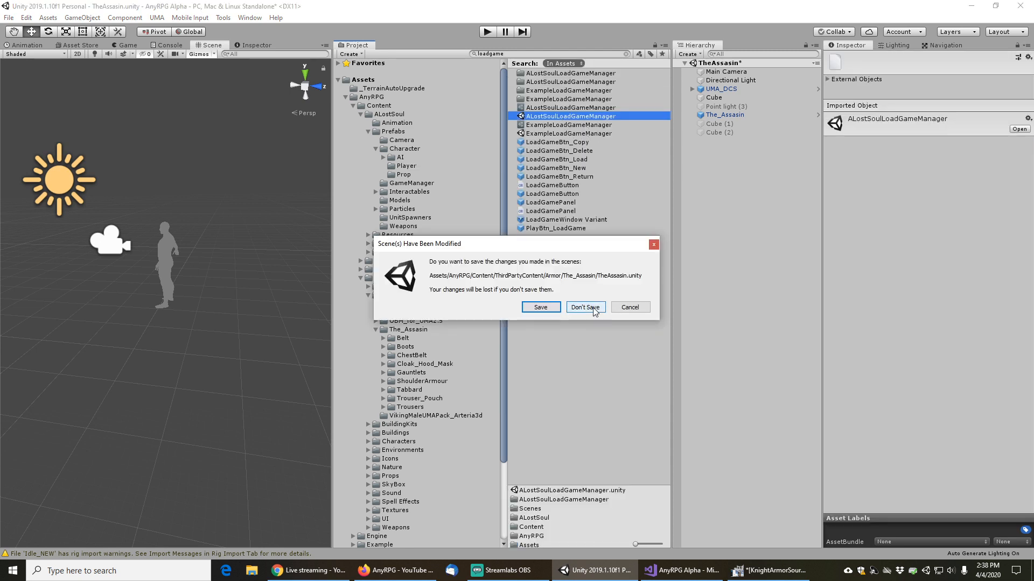
click(594, 311)
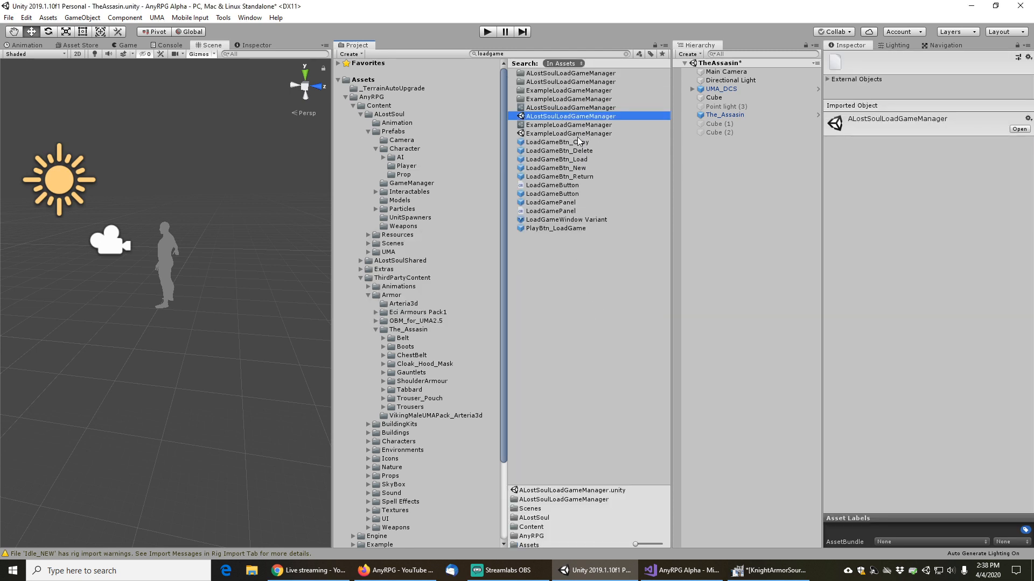
Search the project for "earthdwellersle" and locate the EarthDwellersLeatherArmor item in its ALostSoulShared Leather folder
click(520, 54)
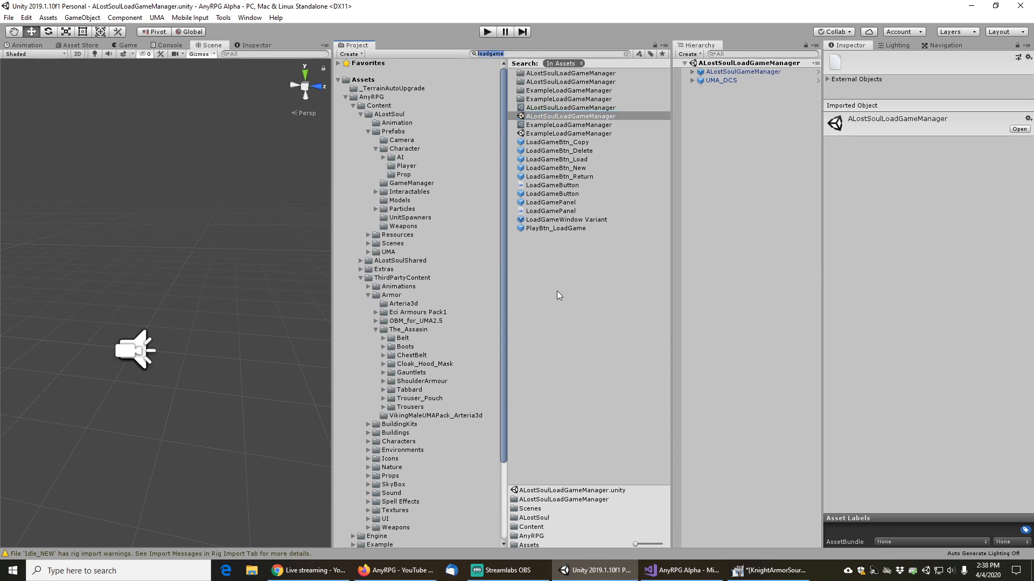
text(earthdwell)
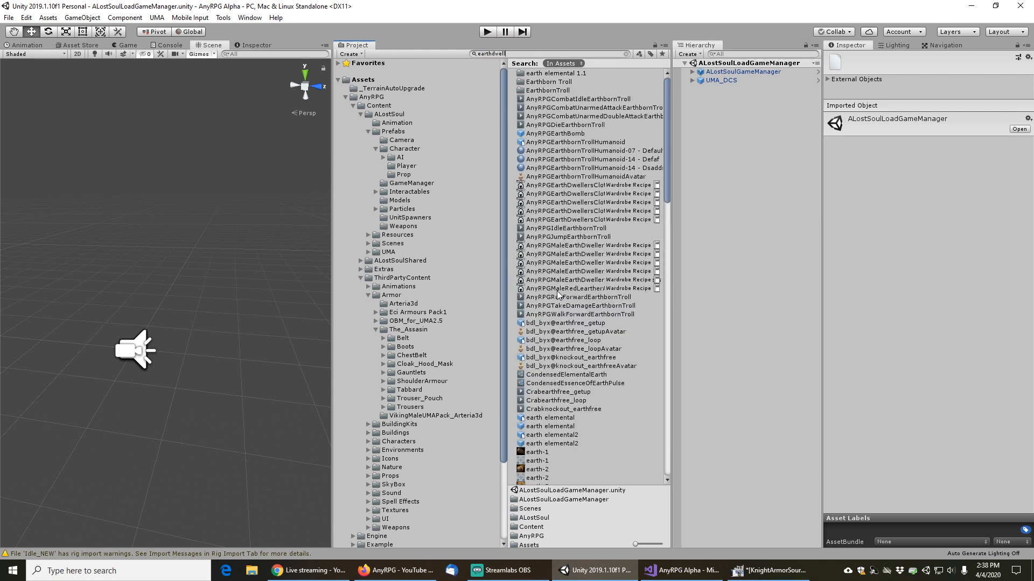
text(ersle)
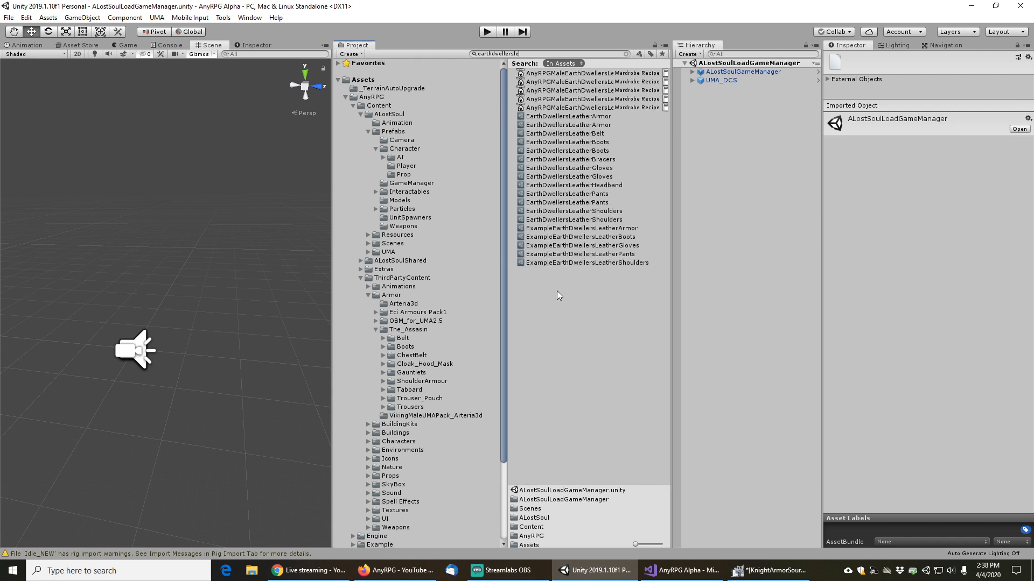
click(558, 116)
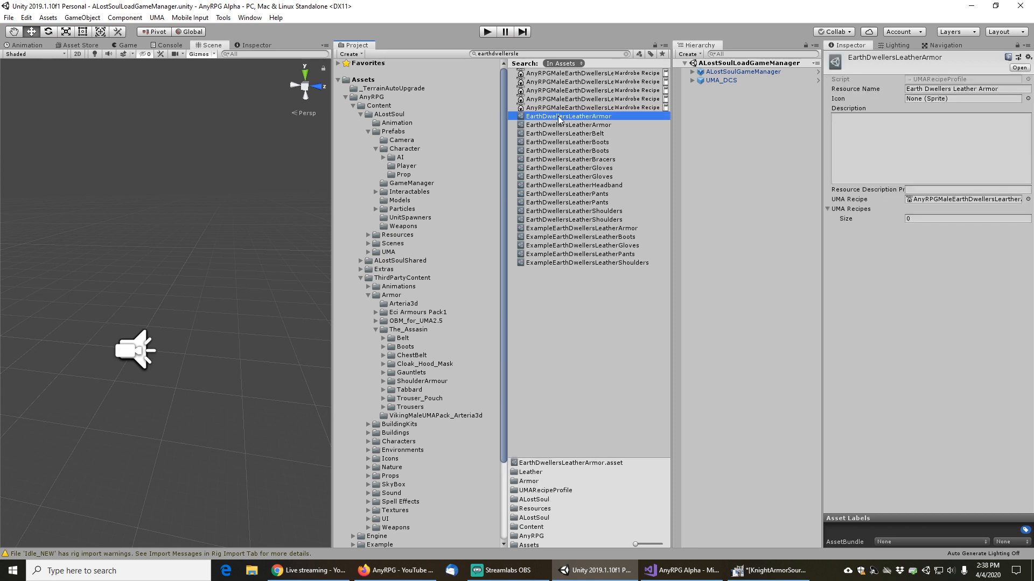
click(572, 125)
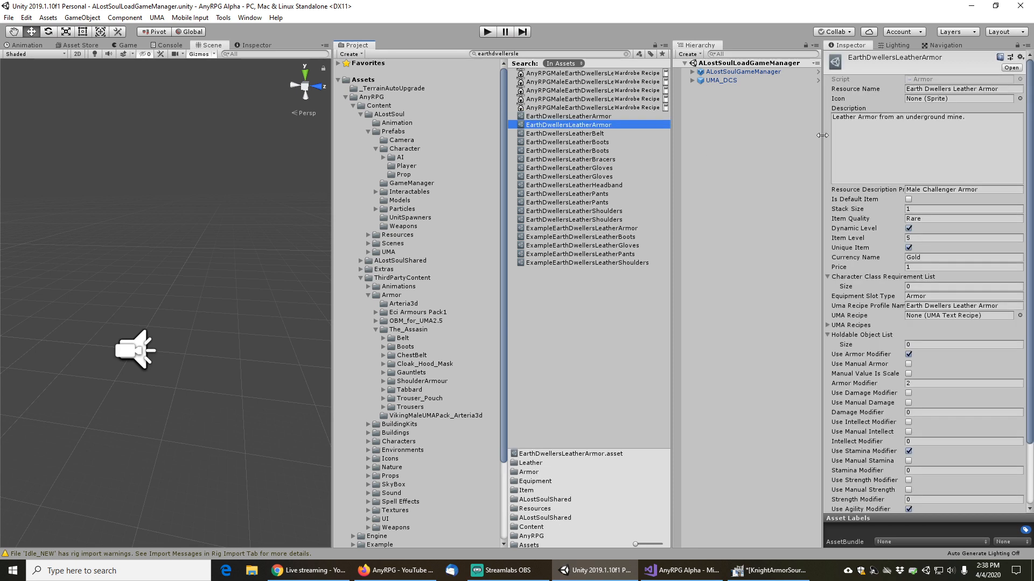
click(627, 55)
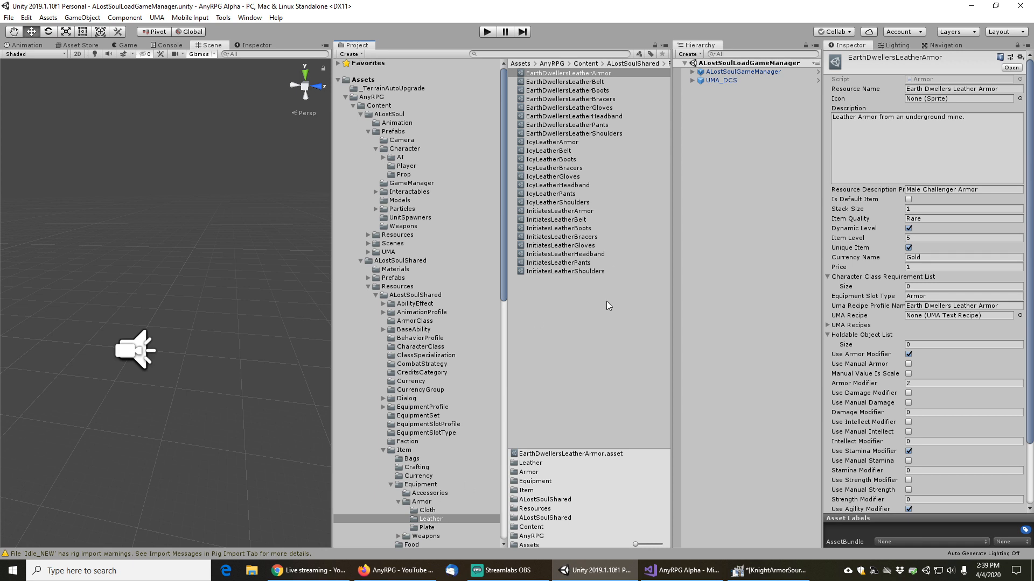
click(600, 325)
Examine the shared item properties of all the EarthDwellersLeather pieces from Armor to Shoulders
click(581, 75)
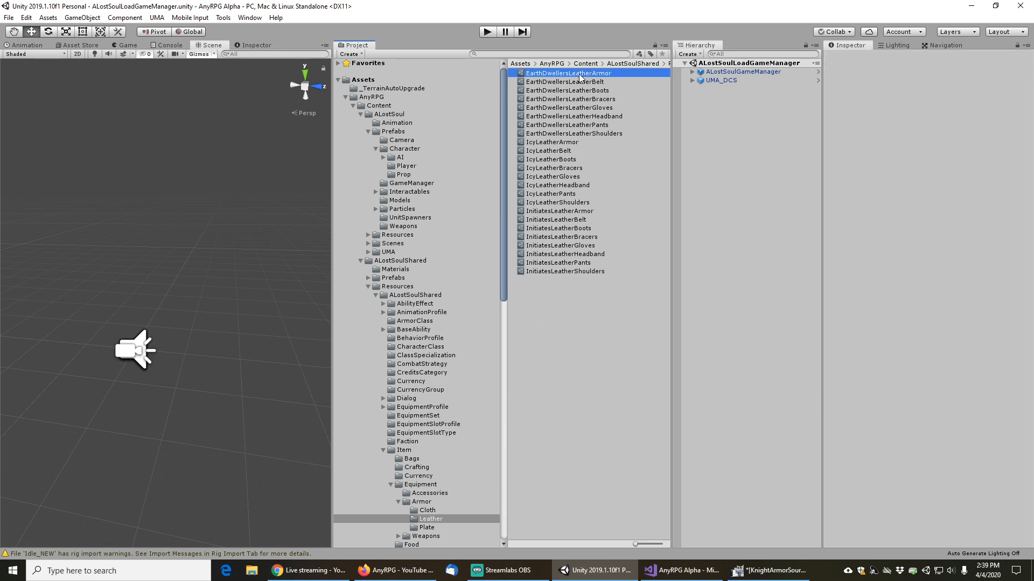
shift+click(589, 134)
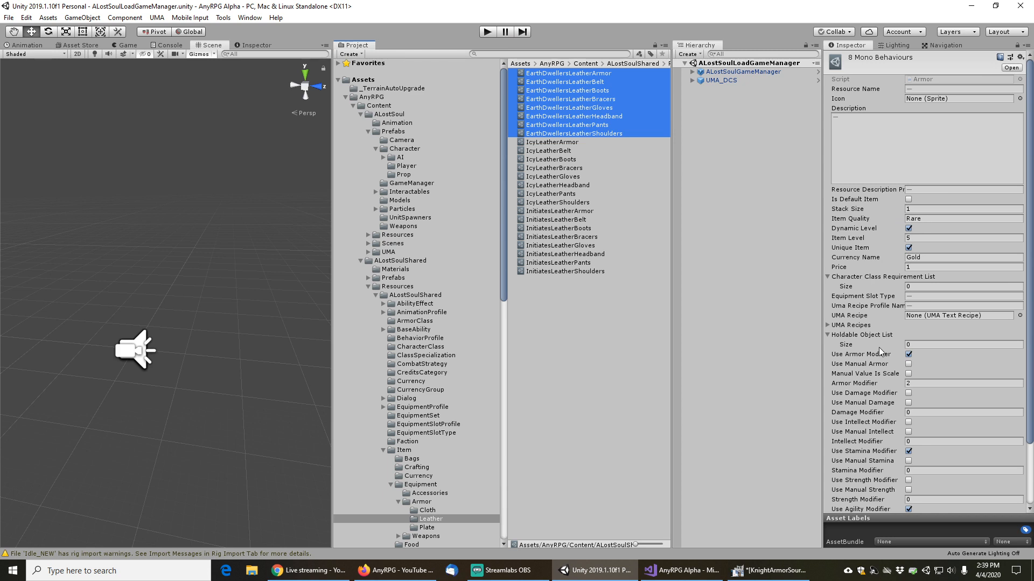
scroll(879, 382, down, 3)
scroll(878, 365, up, 3)
click(557, 311)
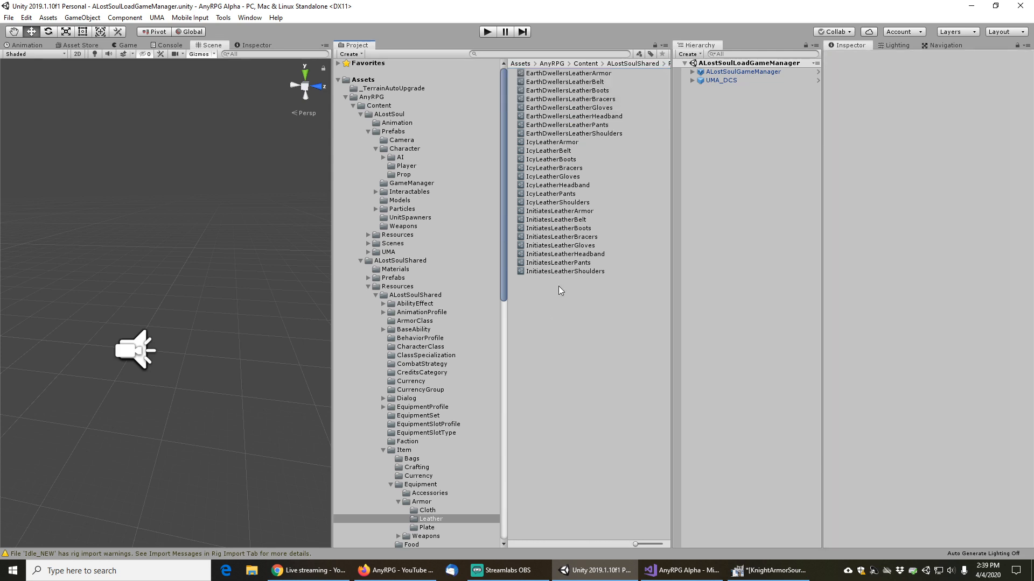
Duplicate the eight EarthDwellersLeather armor items in the Leather folder
click(575, 74)
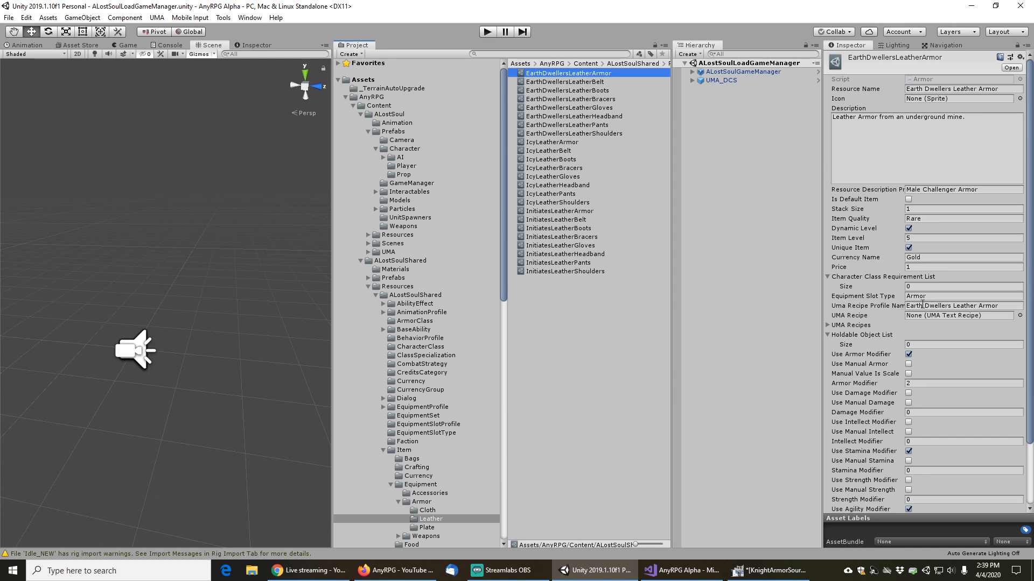
shift+click(573, 134)
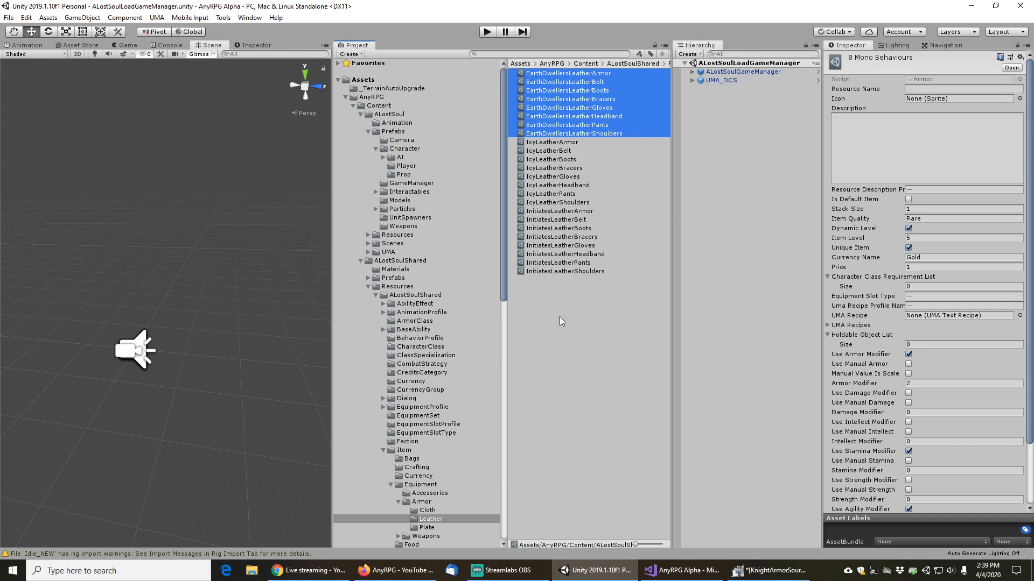
key(ctrl+d)
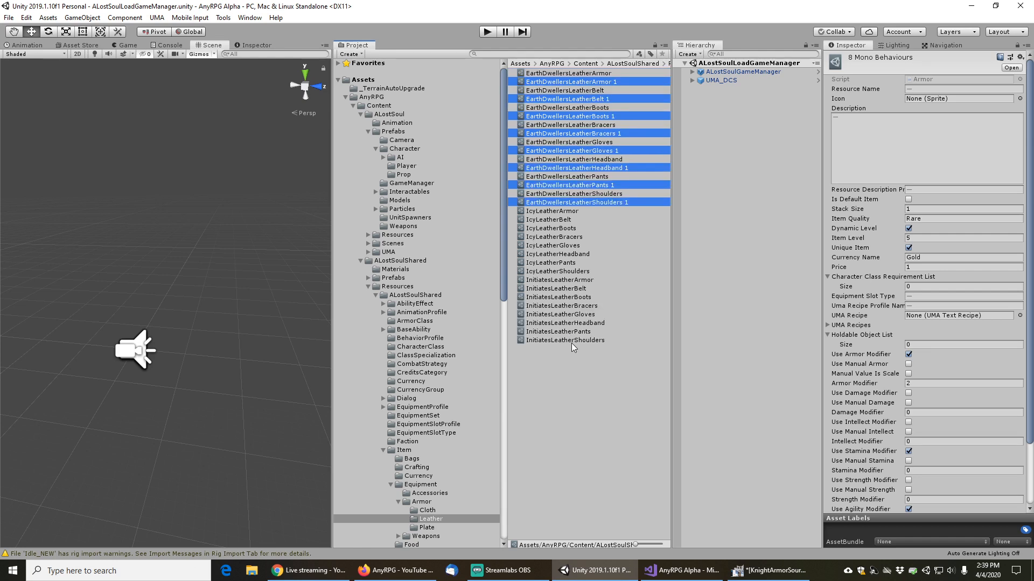
Look through the Armor folder's Cloth subfolder for existing cloth items
click(430, 510)
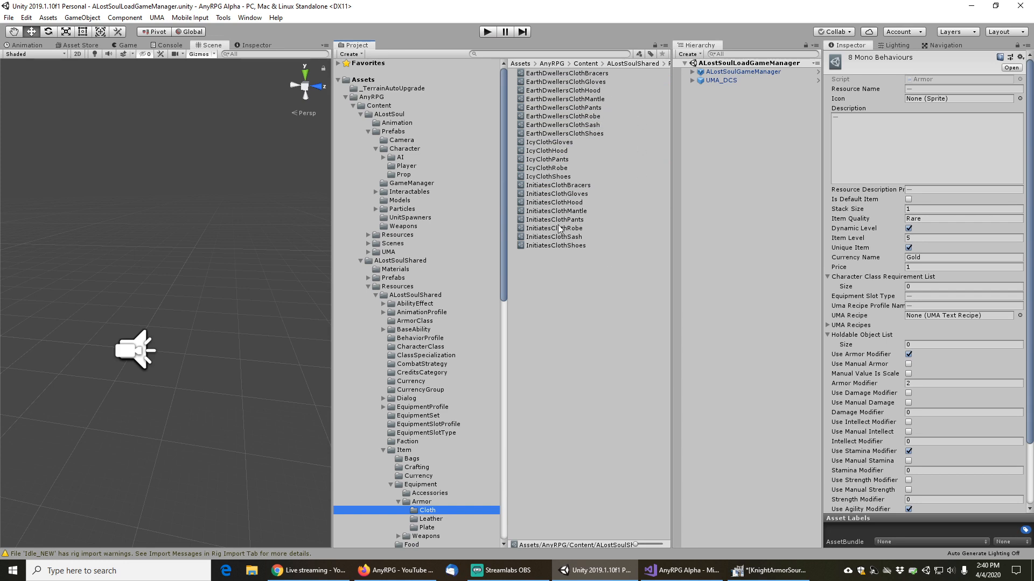
click(423, 505)
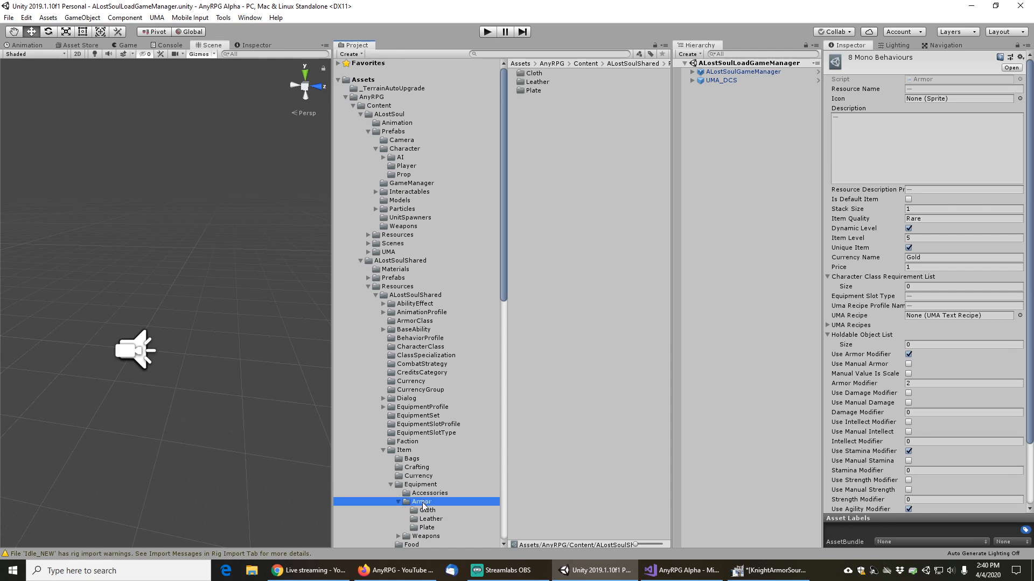
click(431, 512)
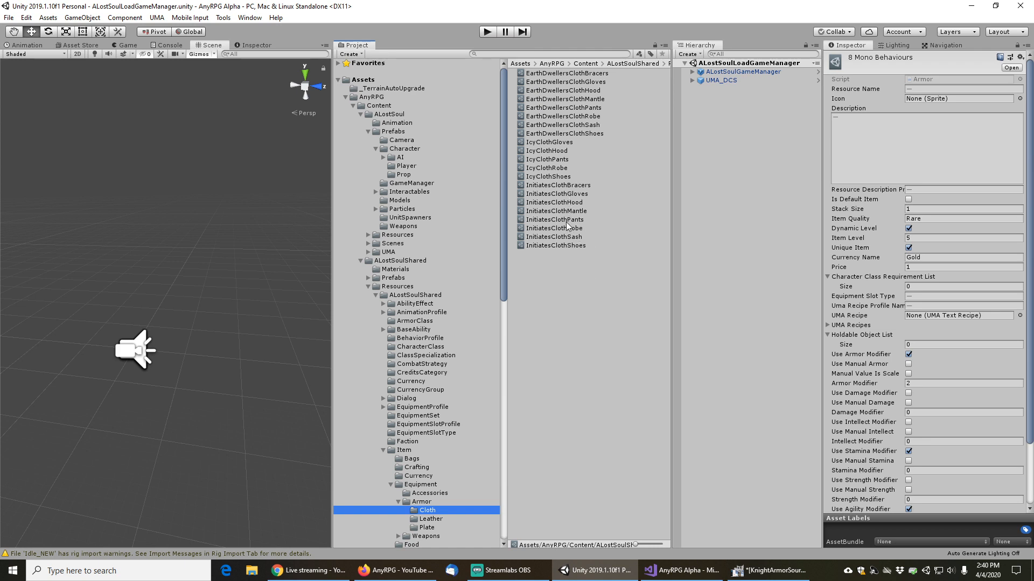
Search the project for "initiatesca", inspect the InitiatesCape tailoring recipe, and clear the search
click(558, 53)
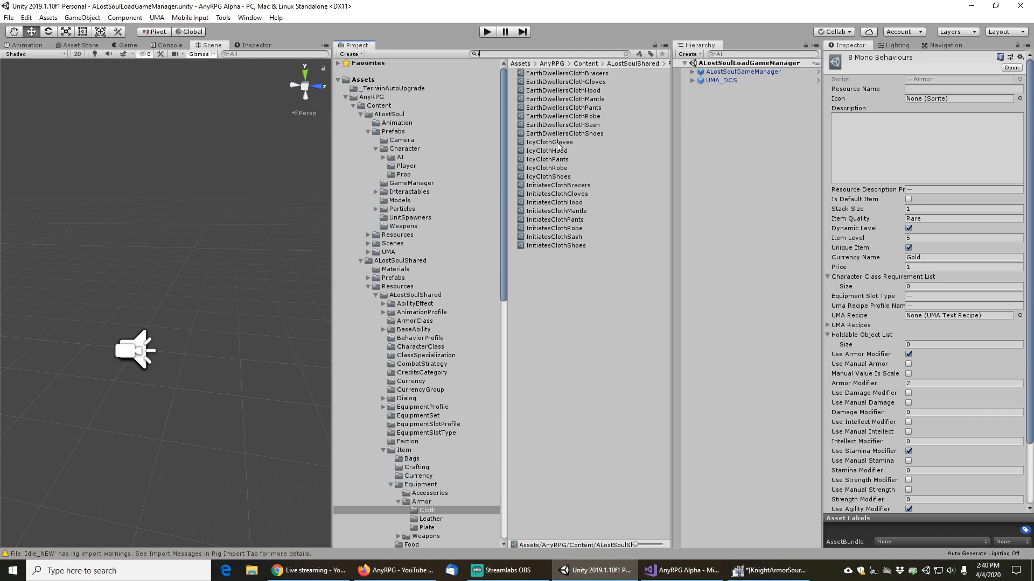
text(initi)
text(sca)
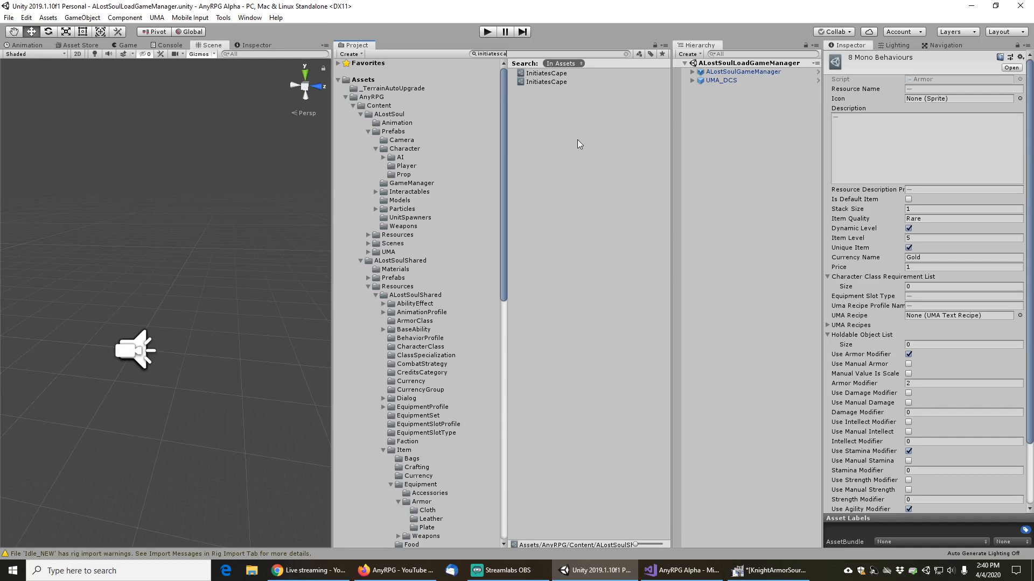
click(553, 81)
click(625, 54)
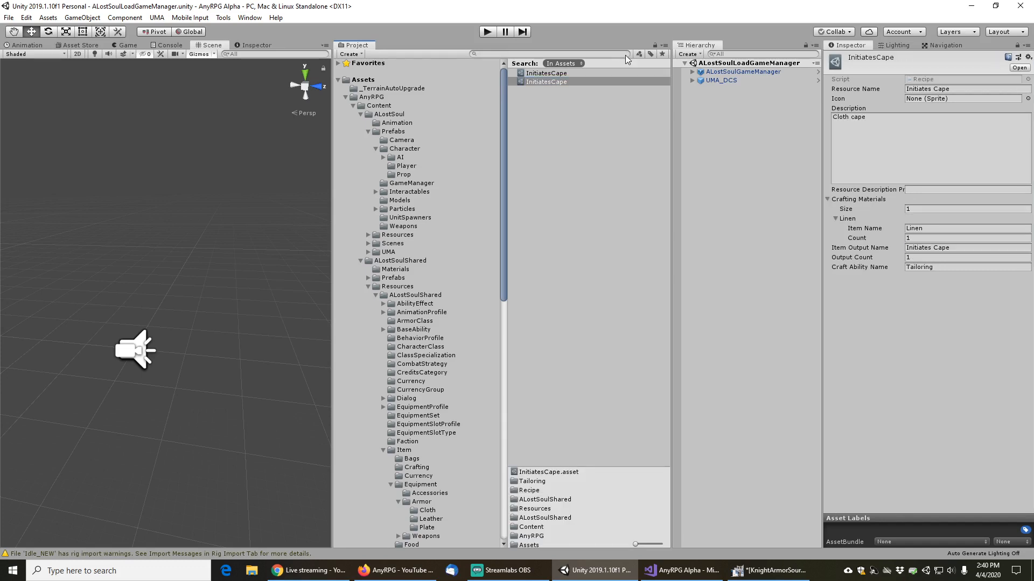
Search the project for "initiatesc" and locate the InitiatesCape equipment item in the Accessories folder
scroll(415, 441, down, 3)
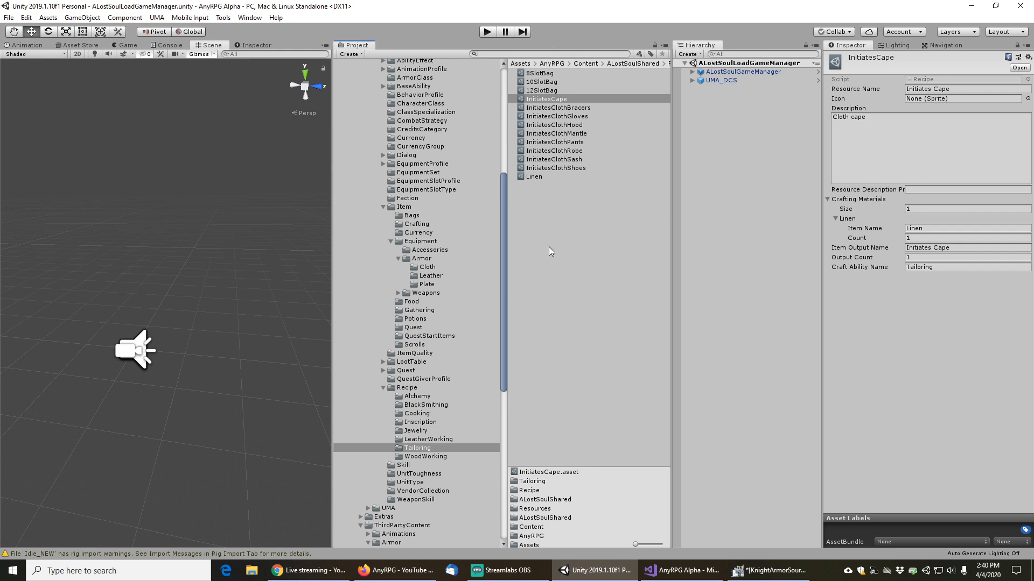
text(initiatesc)
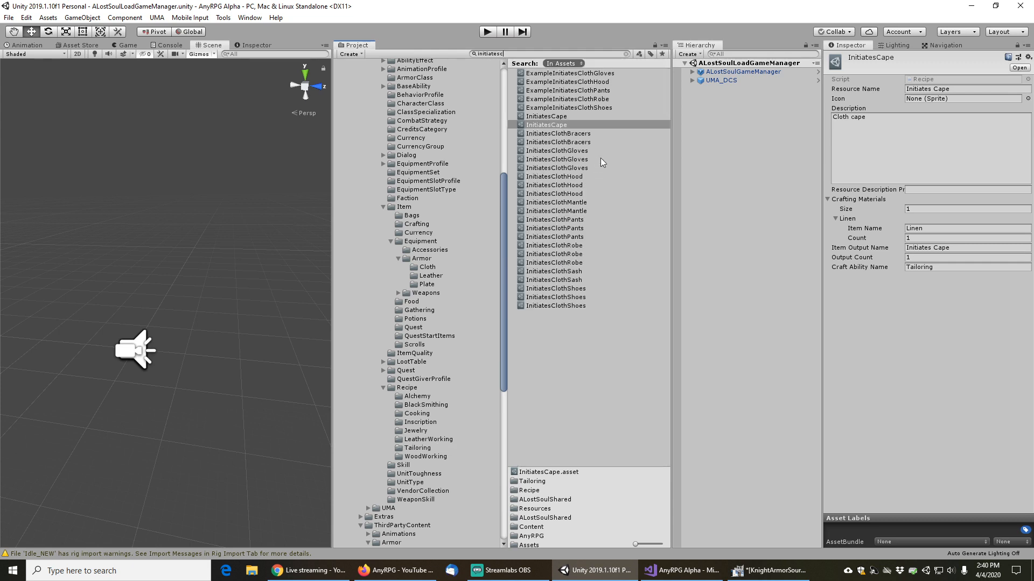
click(554, 116)
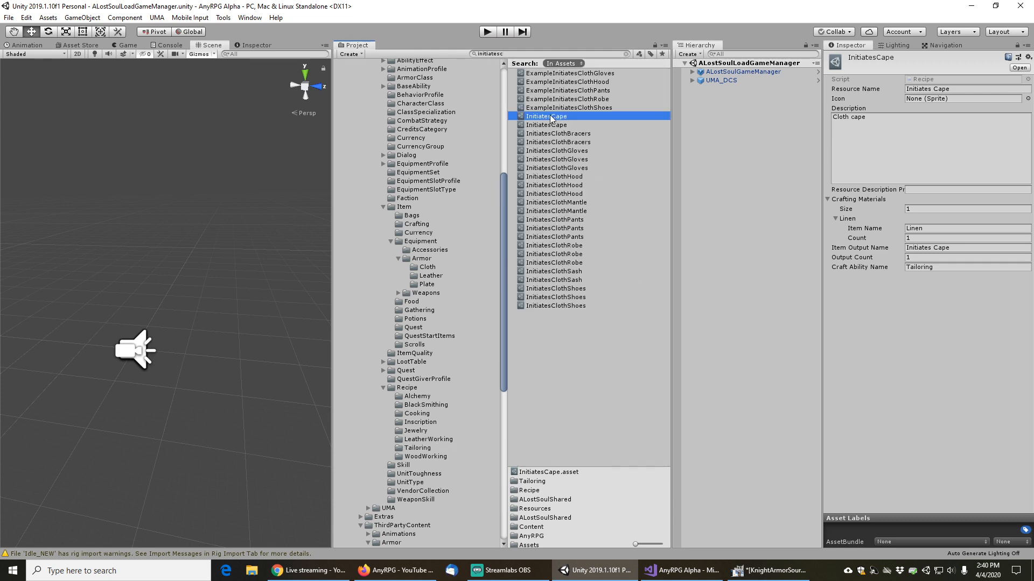
click(625, 54)
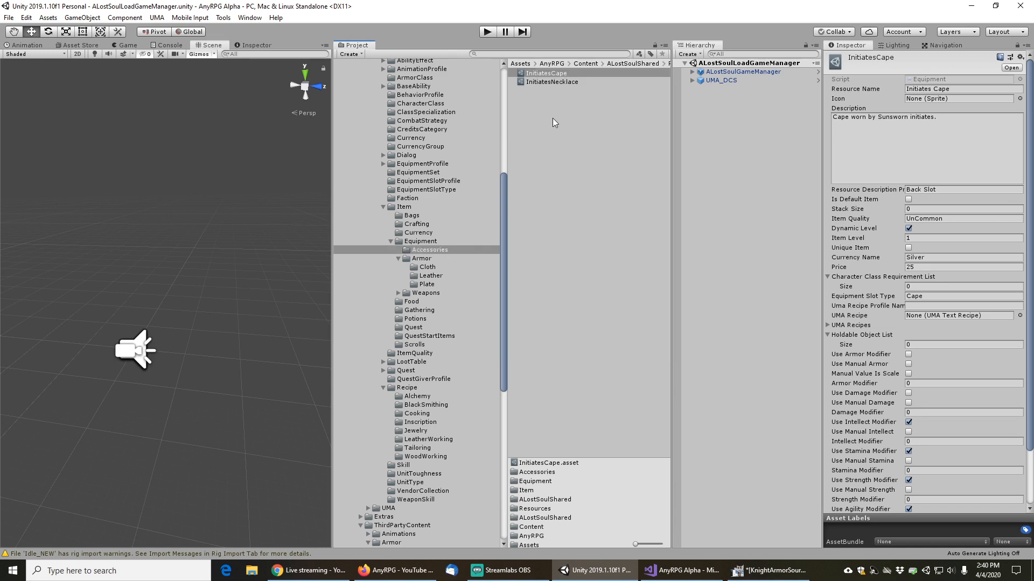
Duplicate the InitiatesCape equipment item and rename the copy AncientCape
click(538, 95)
click(541, 74)
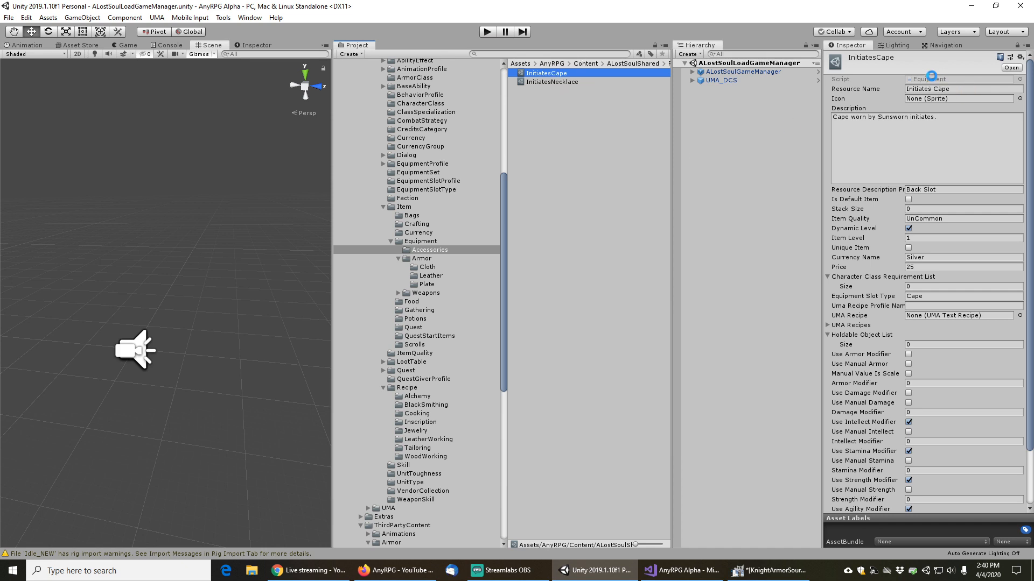
key(ctrl+d)
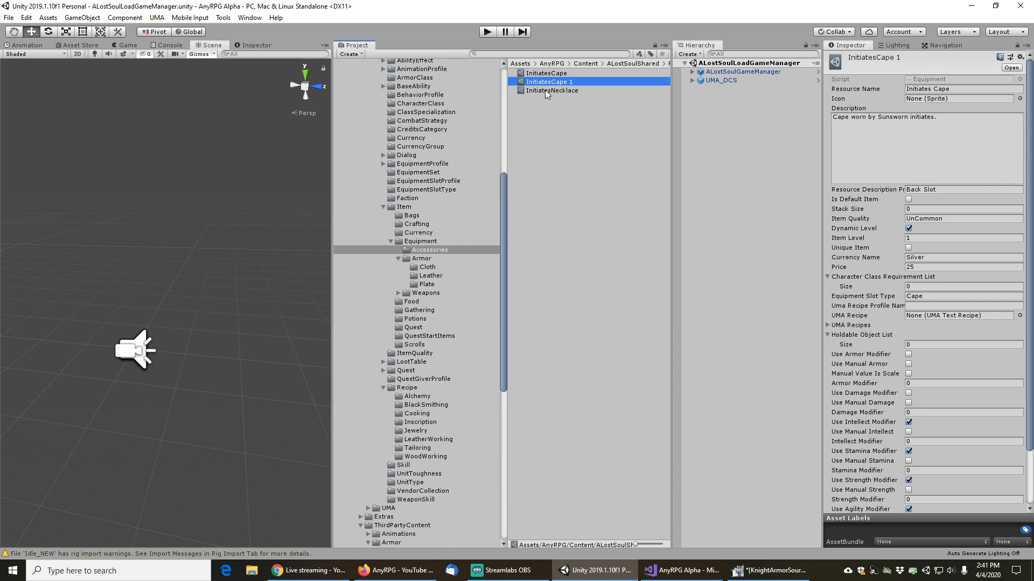
key(F2)
key(End)
key(BackSpace)
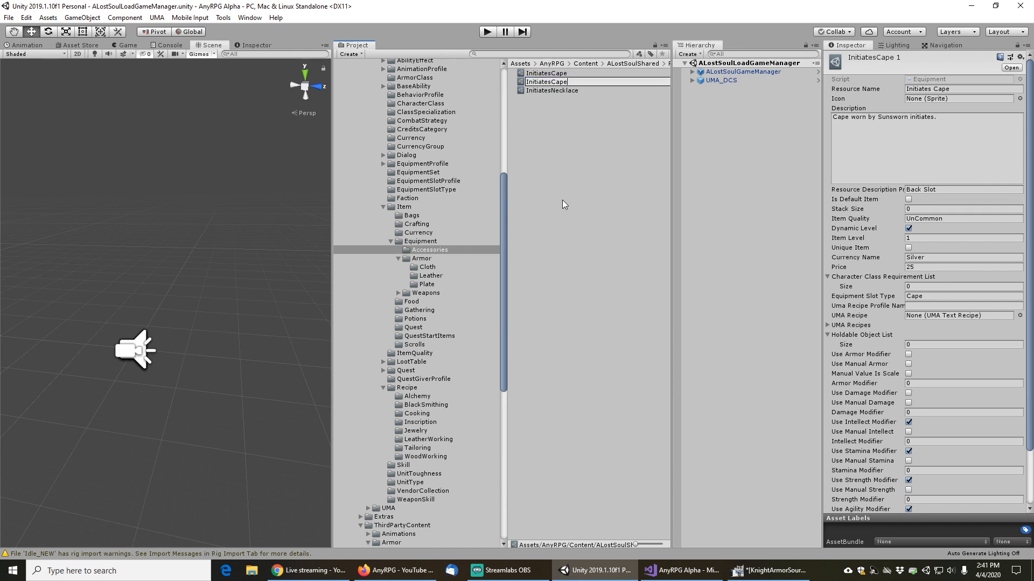
key(Left)
key(shift+Home)
text(Ancient)
Set the AncientCape item's resource name to "Ancient Cape"
click(961, 90)
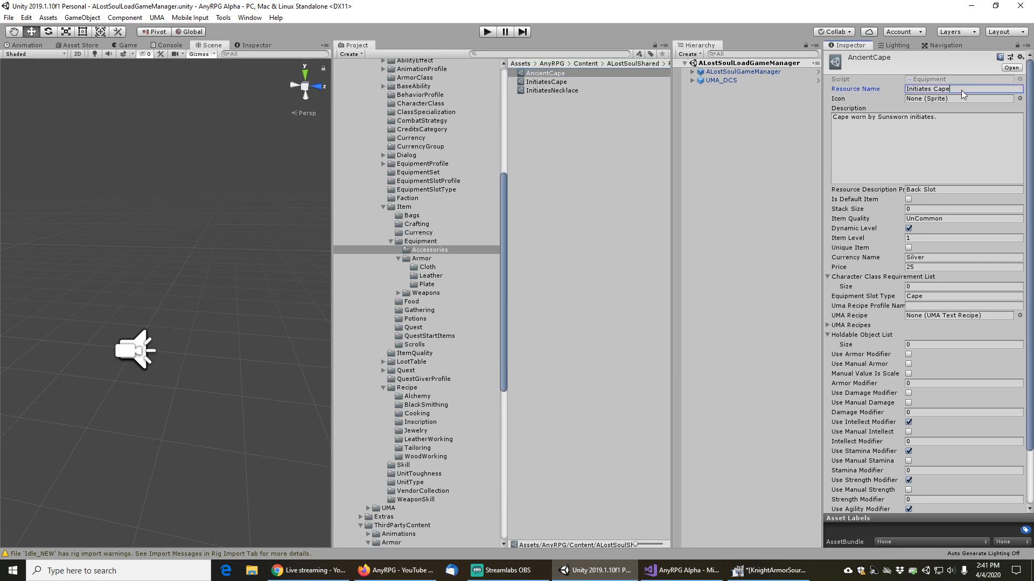
double_click(917, 89)
text(Ani)
text(cient)
click(612, 170)
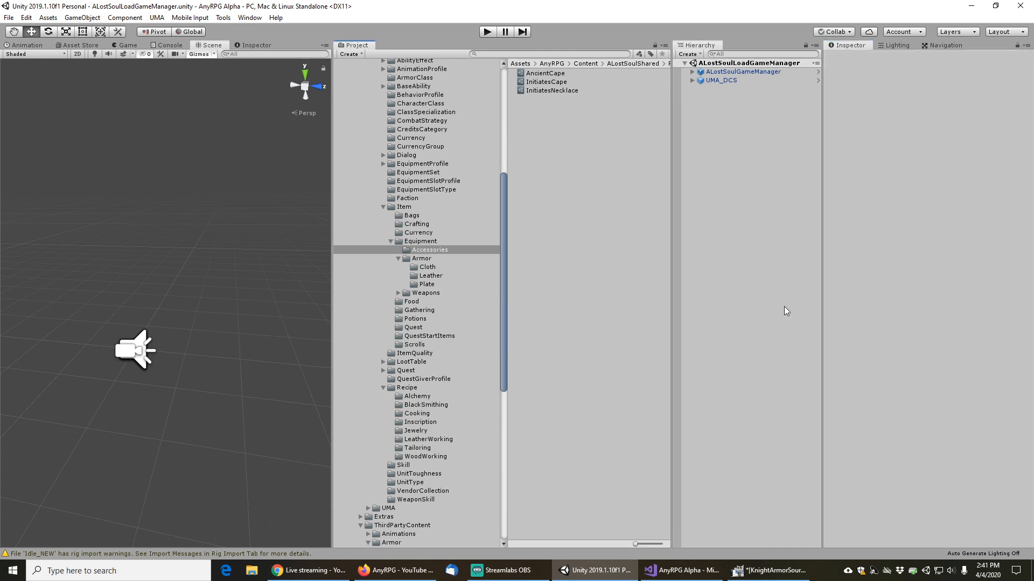
In the Leather armor folder, rename the duplicate EarthDwellersLeatherArmor 1 as AncientLeatherArmor
click(429, 276)
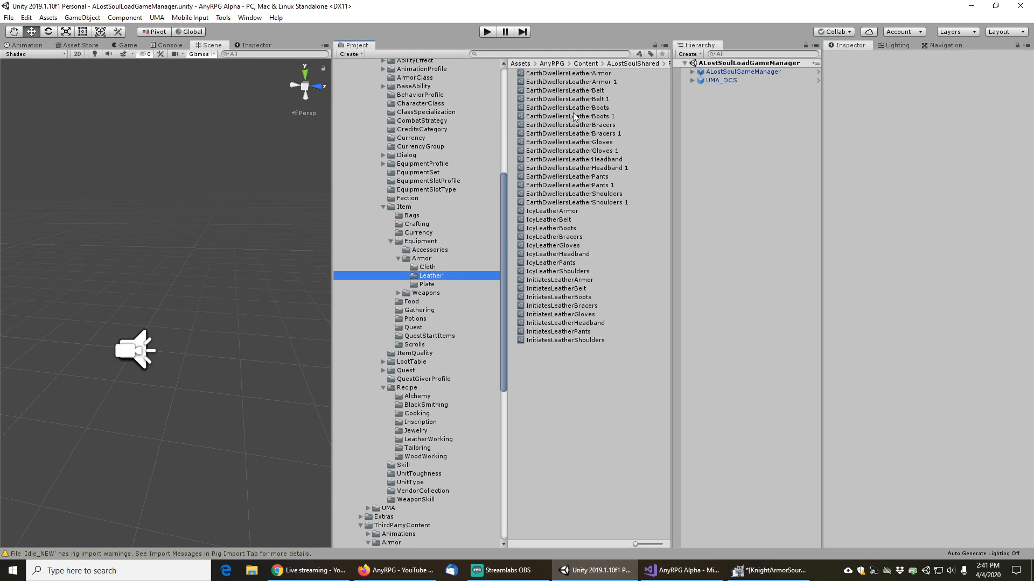
click(586, 82)
key(F2)
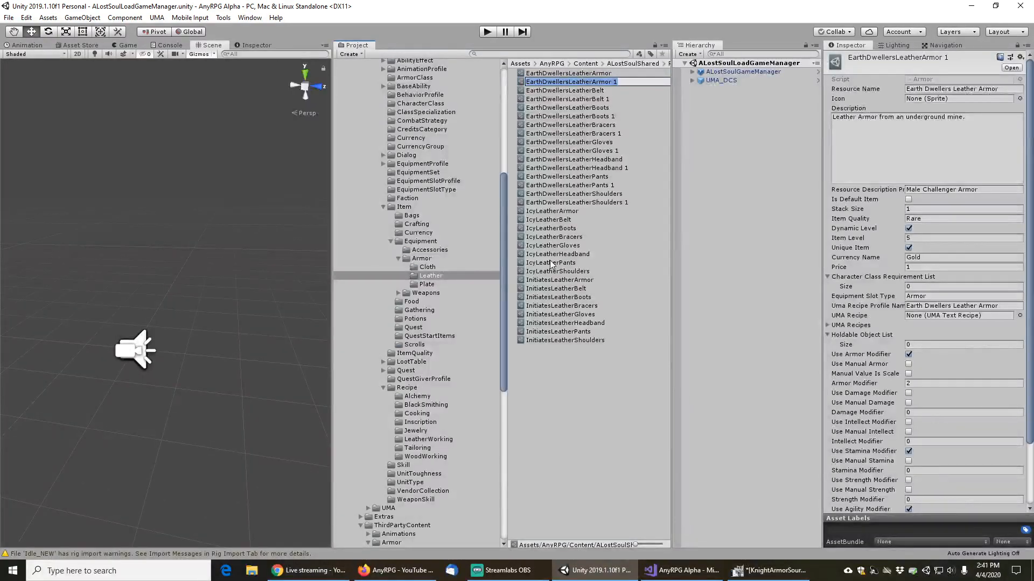
key(End)
key(BackSpace)
key(Home)
key(shift+Right)
key(shift+Right)
key(shift+Right)
key(shift+Right)
key(shift+Right)
key(shift+Right)
key(shift+Right)
key(shift+Right)
key(shift+Right)
key(shift+Right)
key(shift+Right)
key(shift+Right)
key(shift+Right)
text(A)
text(ncient)
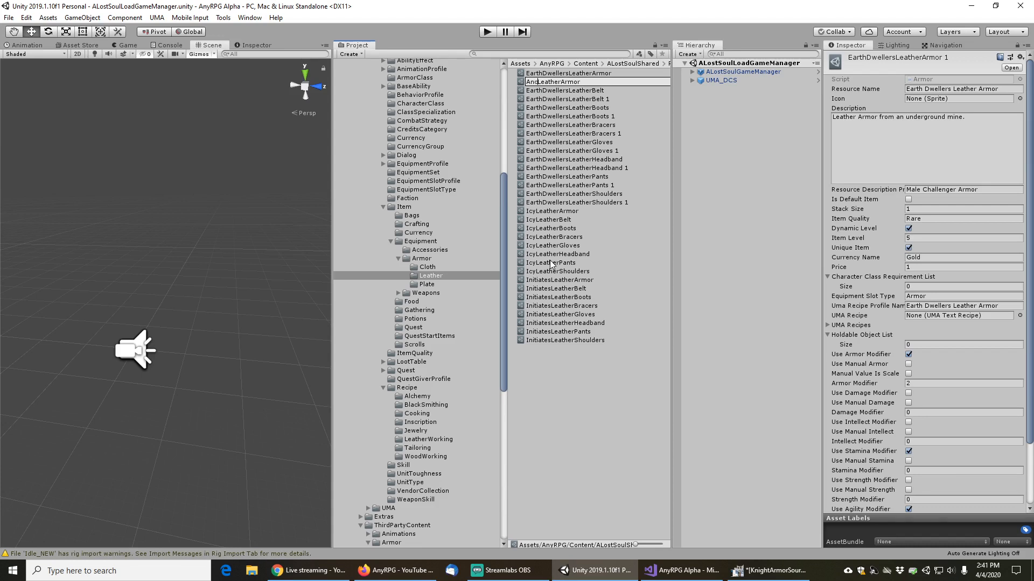
key(shift+Home)
key(End)
key(Return)
Rename the duplicate EarthDwellersLeatherBelt 1 as AncientLeatherBelt
click(603, 99)
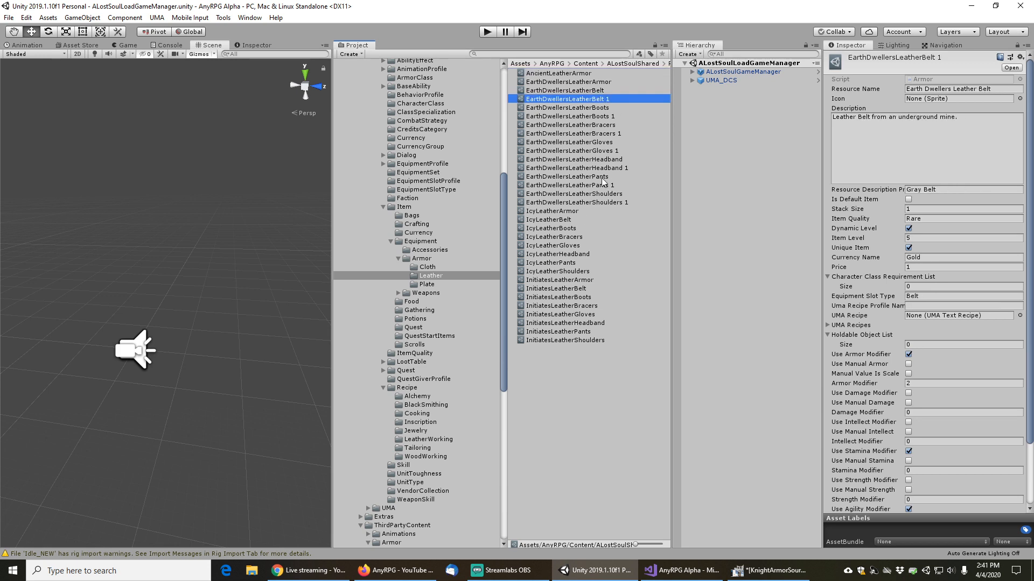
key(F2)
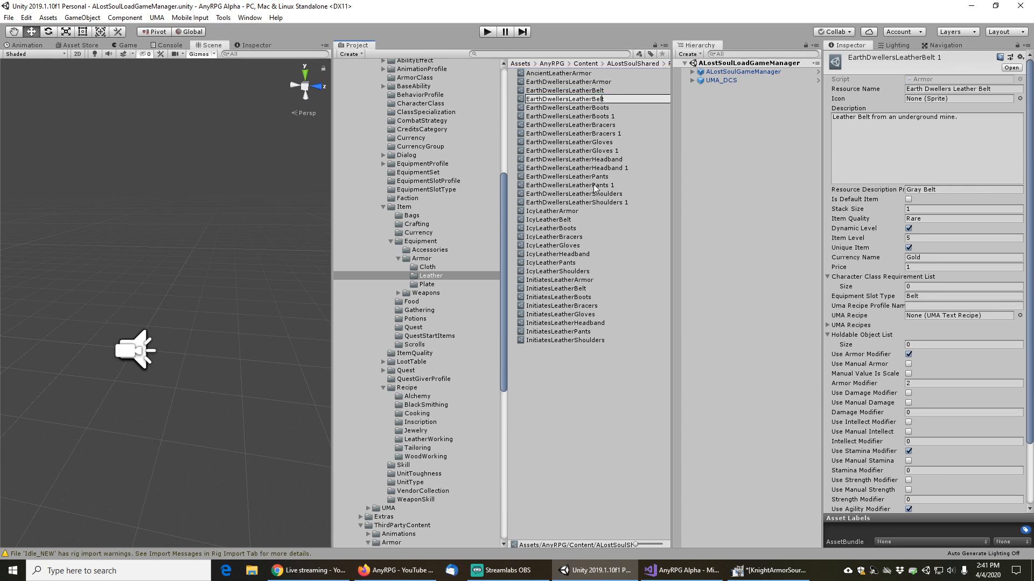
key(shift+Home)
text(Ancient)
key(Return)
Rename the duplicate EarthDwellersLeatherBoots 1 as AncientLeatherBoots
key(Down)
key(Down)
key(Down)
key(Down)
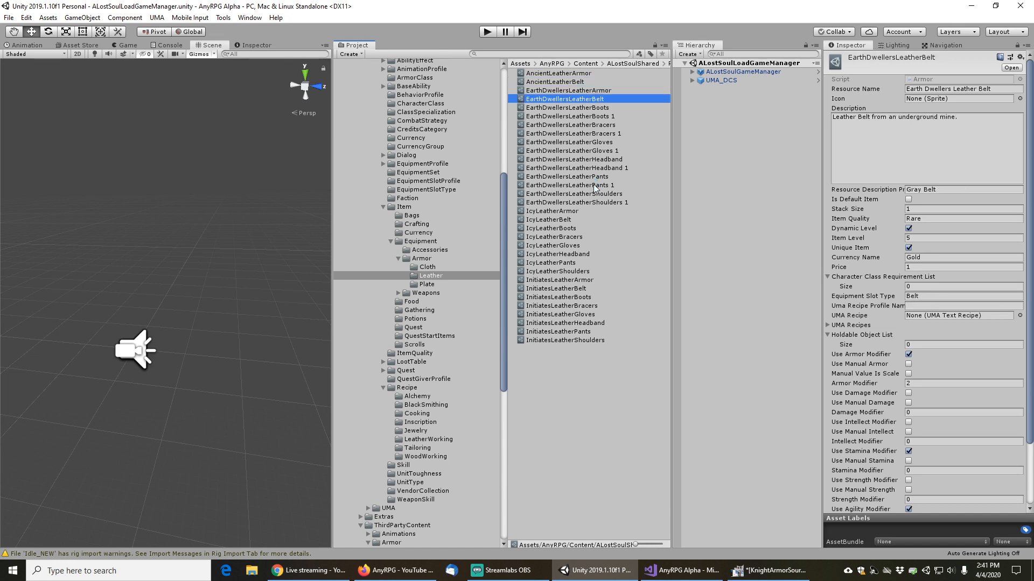
key(F2)
key(End)
key(BackSpace)
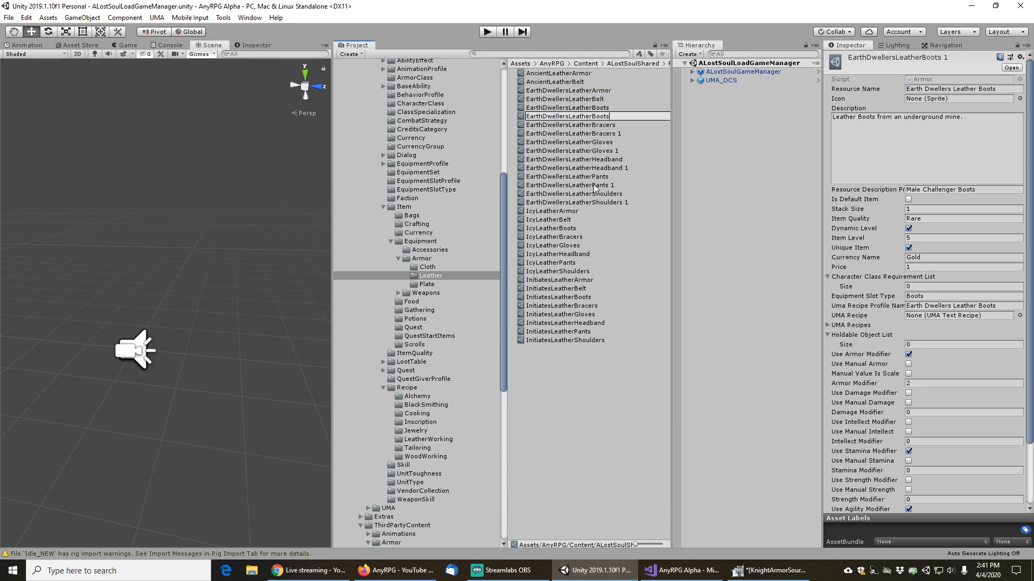
key(shift+Home)
text(Ancient)
key(Return)
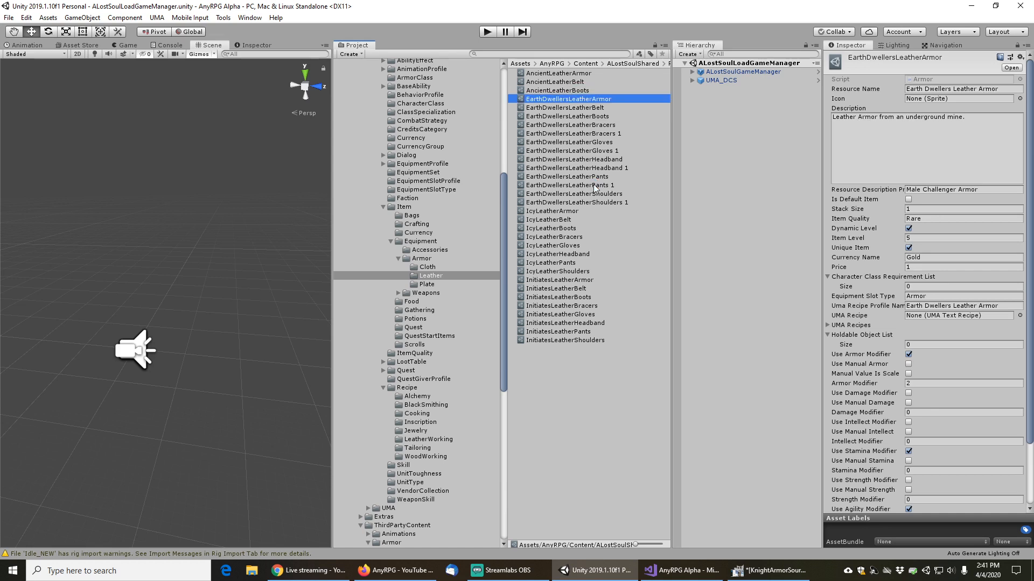
Rename the duplicate EarthDwellersLeatherBracers 1 as AncientLeatherBracers
key(Down)
key(Down)
key(Down)
key(Down)
key(Down)
key(F2)
key(End)
key(BackSpace)
key(BackSpace)
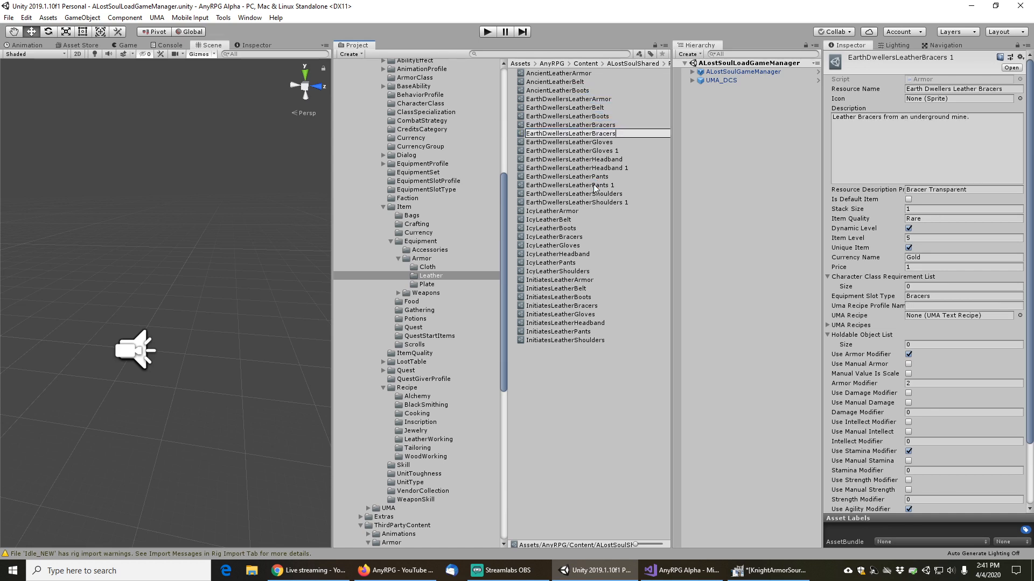
key(Left)
key(Left)
key(Left)
key(Left)
key(Left)
key(shift+Home)
text(Ancient)
key(End)
key(Return)
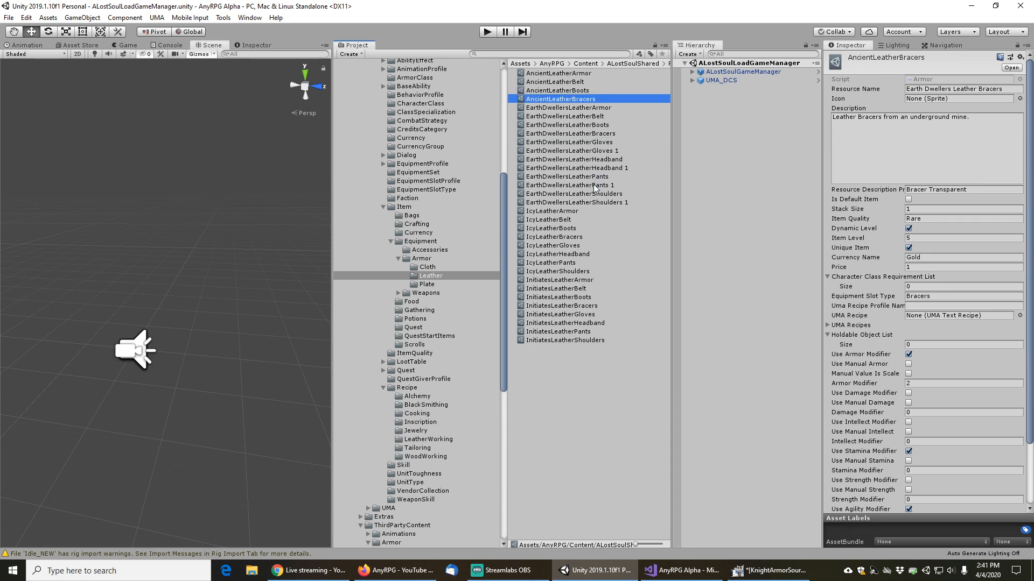
Rename the duplicate EarthDwellersLeatherGloves 1 as AncientLeatherGloves
key(Down)
key(Down)
key(Down)
key(Down)
key(Down)
key(Down)
key(F2)
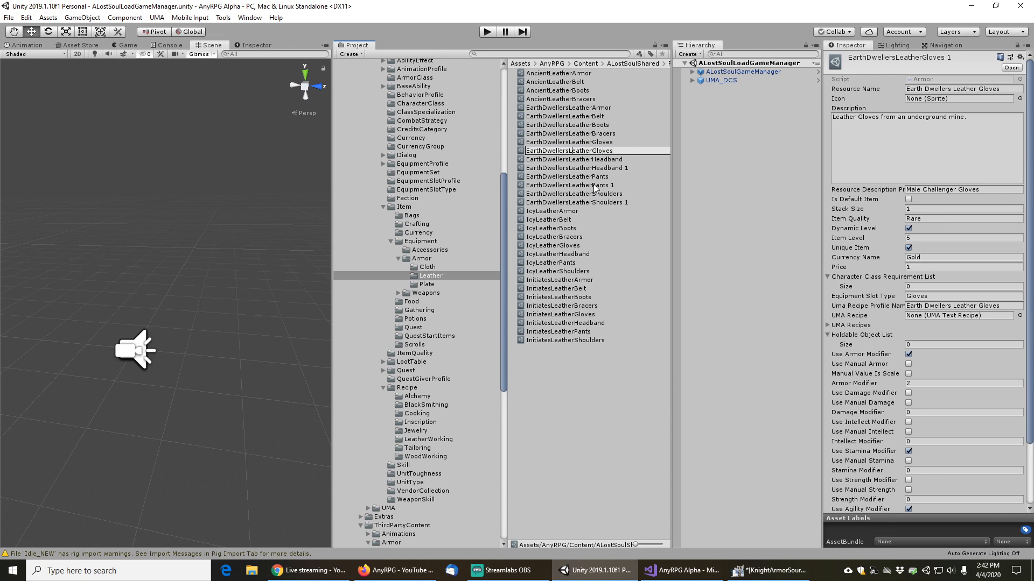
key(shift+Home)
text(Ancient)
key(End)
key(Return)
Rename the duplicate EarthDwellersLeatherHeadband 1 as AncientLeatherHeadband
key(Down)
key(Down)
key(Down)
key(Down)
key(Down)
key(Down)
key(Down)
key(F2)
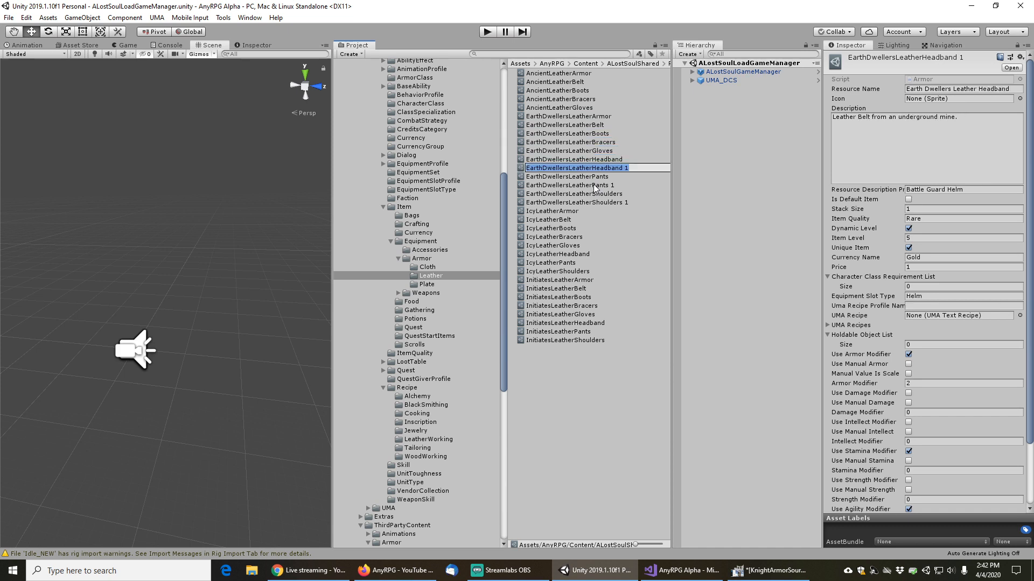
key(End)
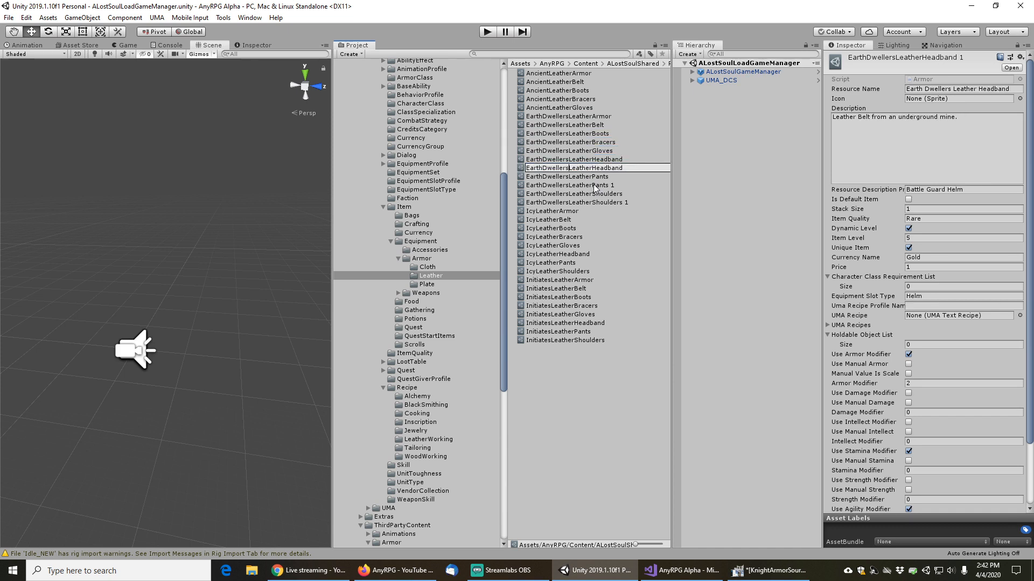
key(shift+Home)
text(Ancient)
key(Return)
Rename the duplicate EarthDwellersLeatherPants 1 as AncientLeatherPants
key(Down)
key(Down)
key(Down)
key(Down)
key(Down)
key(Down)
key(Down)
key(Down)
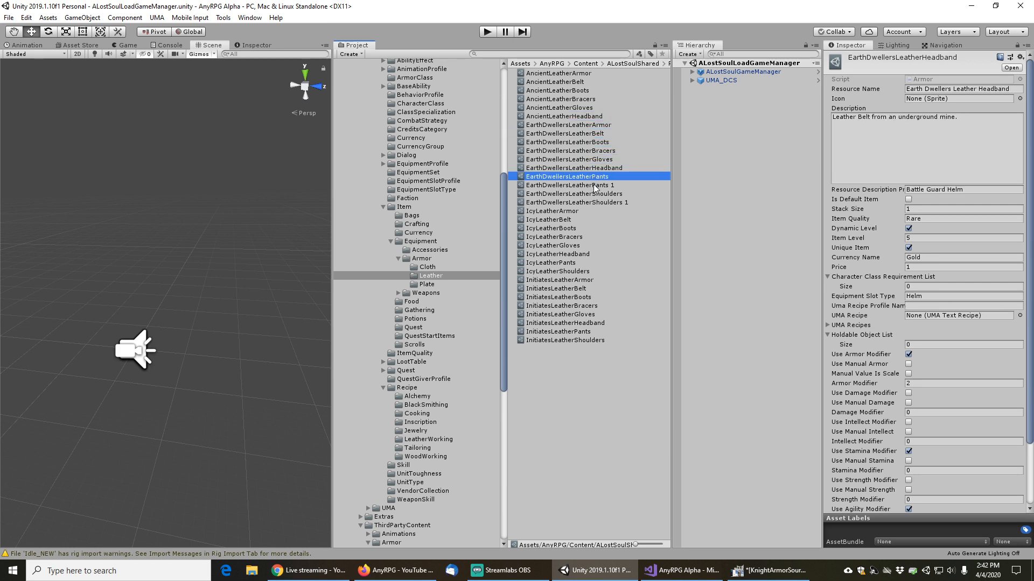
key(F2)
key(End)
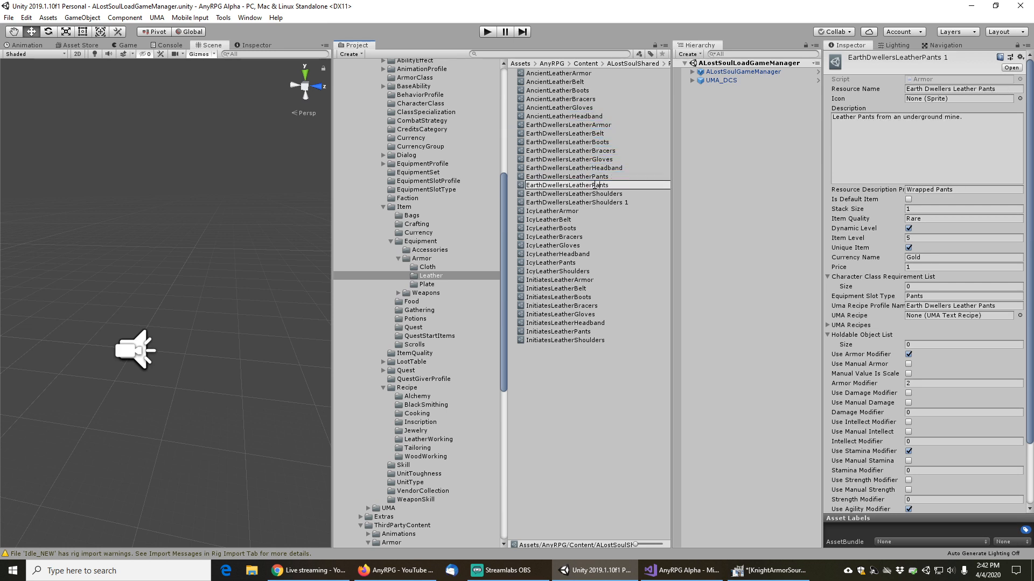
key(shift+Home)
text(Ancient)
key(Return)
Rename the duplicate EarthDwellersLeatherShoulders 1 as AncientLeatherShoulders
key(Down)
key(Down)
key(Down)
key(Down)
key(Down)
key(Down)
key(Down)
key(Down)
key(Down)
key(F2)
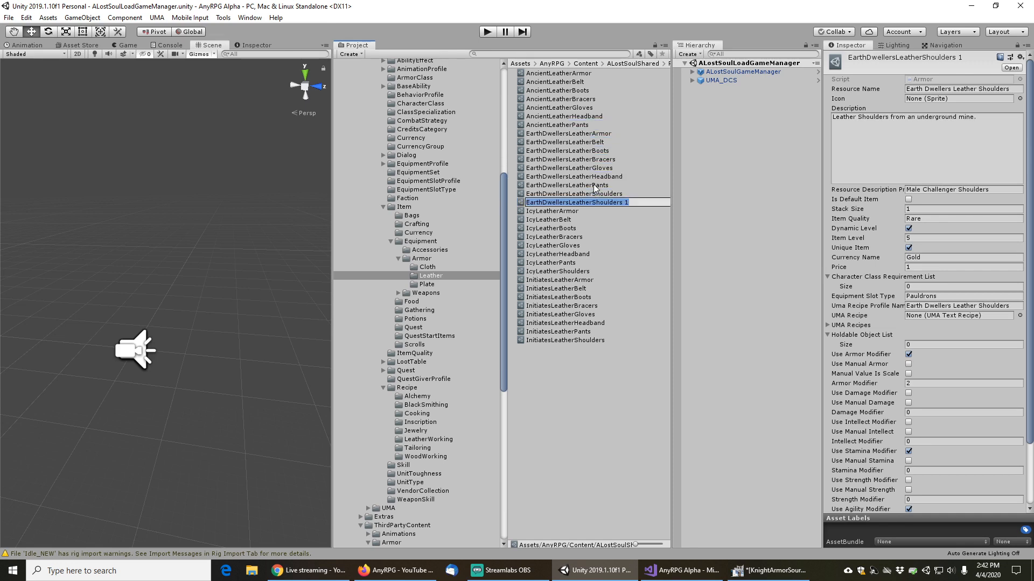
key(End)
key(BackSpace)
key(BackSpace)
key(shift+Home)
text(Ancient)
key(End)
key(Return)
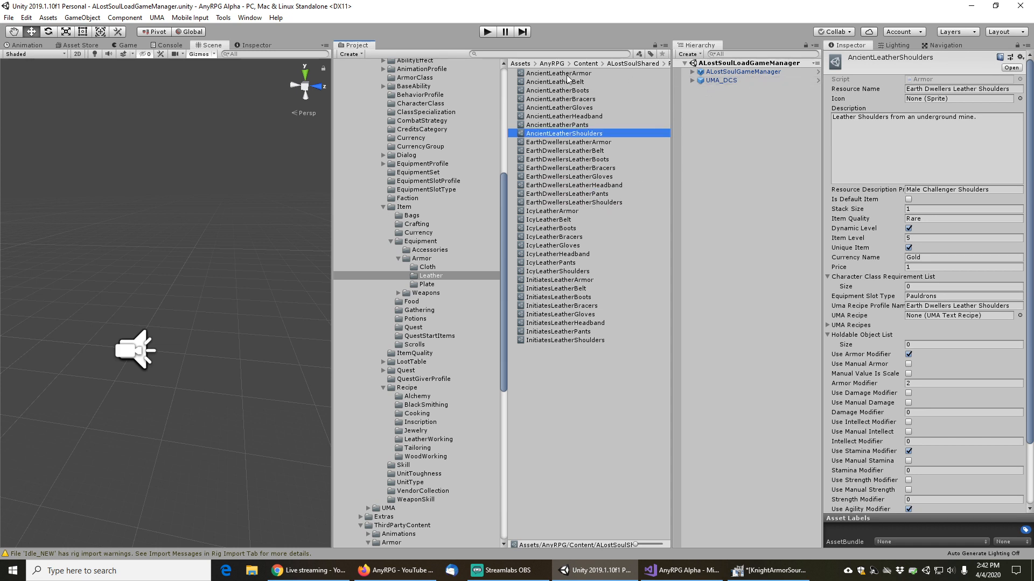
Set the AncientLeatherArmor item's resource name to "Ancient Leather Armor"
click(590, 76)
click(951, 89)
click(951, 89)
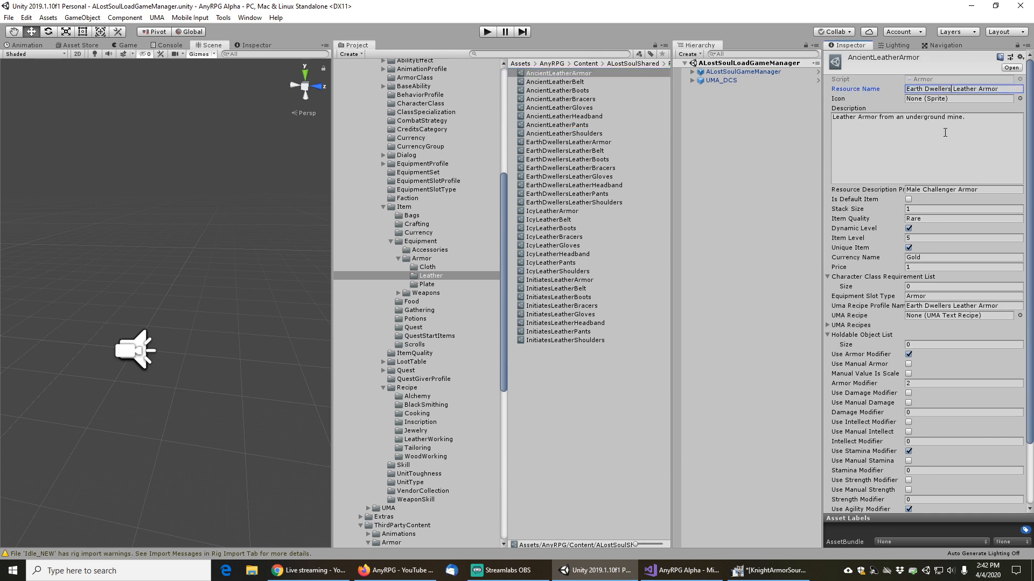
key(shift+Home)
text(Ancient)
Set the AncientLeatherBelt item's resource name to "Ancient Leather Belt"
click(563, 84)
click(953, 89)
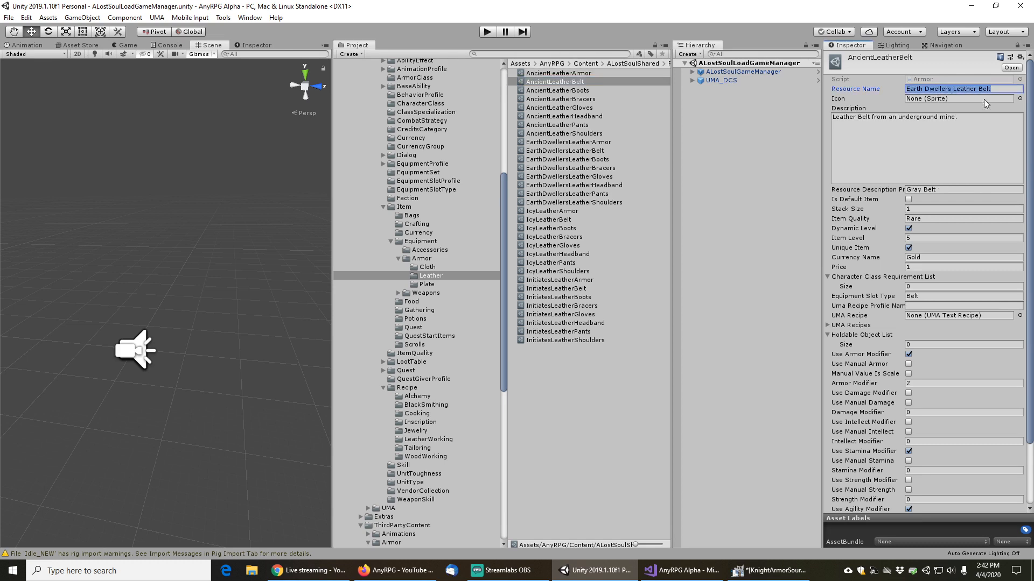
key(Home)
key(shift+Right)
key(shift+Right)
key(shift+Right)
key(shift+Right)
key(shift+Right)
key(shift+Right)
key(shift+Right)
key(shift+Right)
key(shift+Right)
key(shift+Right)
key(shift+Right)
text(Ancient)
key(Tab)
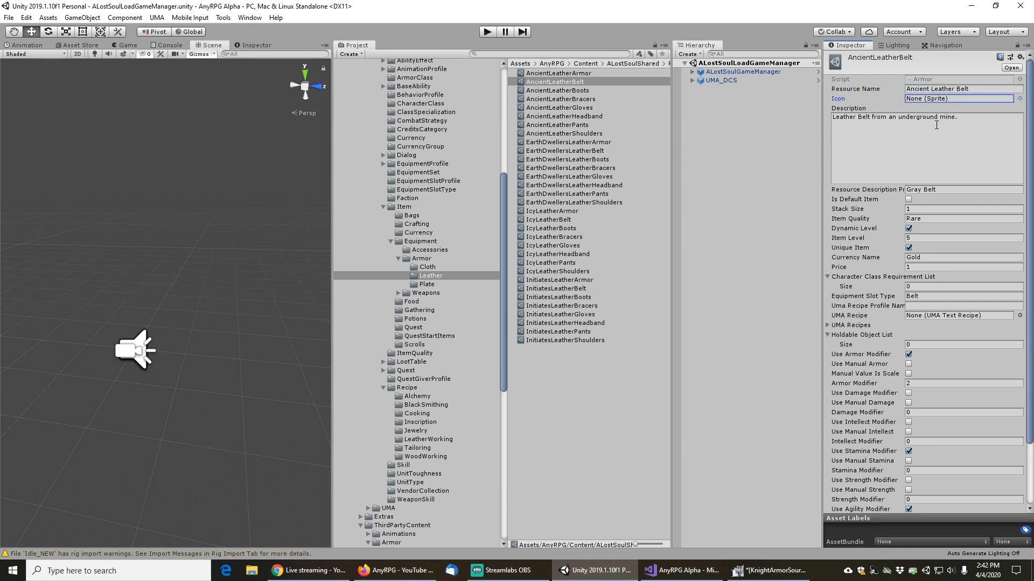
Set the AncientLeatherBoots item's resource name to "Ancient Leather Boots"
click(549, 90)
click(952, 89)
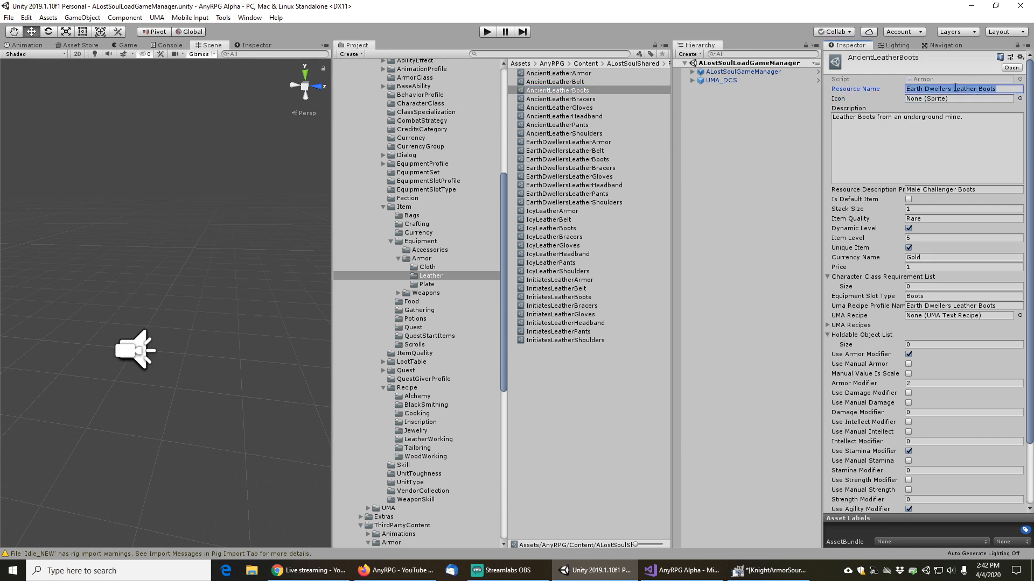
click(951, 89)
key(shift+Home)
text(Ancient)
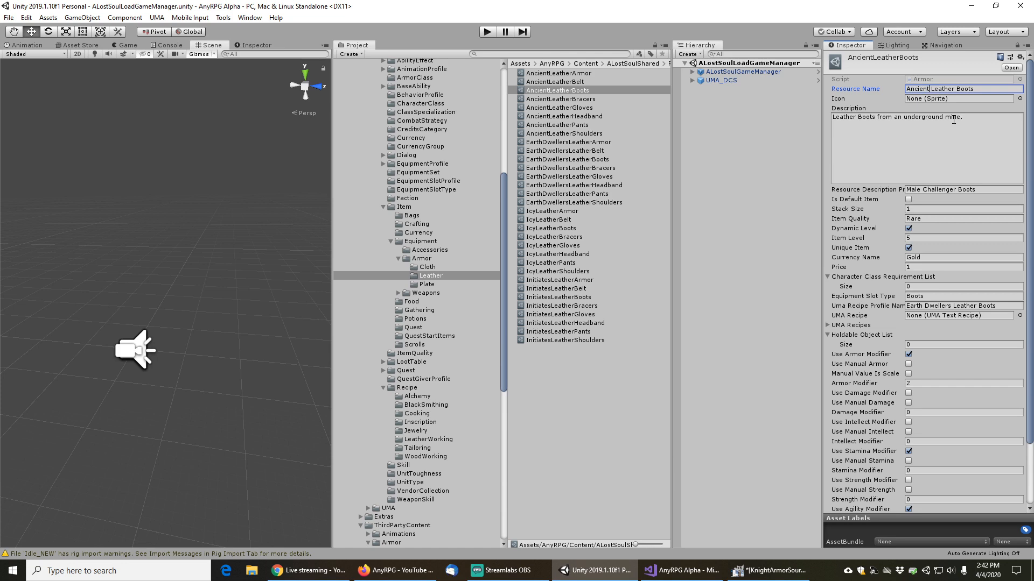
key(Tab)
Set the AncientLeatherBracers item's resource name to "Ancient Leather Bracers"
click(587, 98)
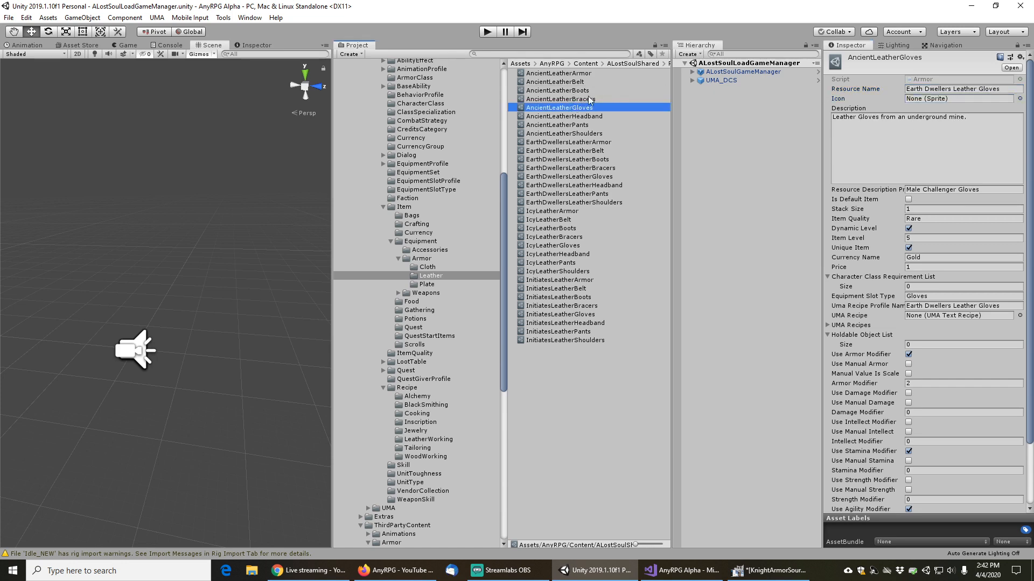
click(956, 88)
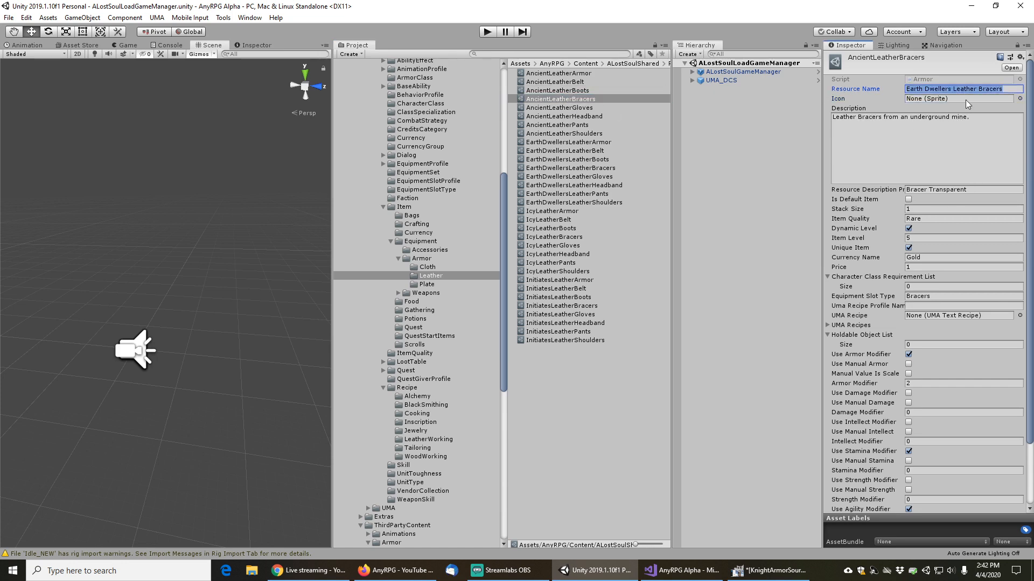
key(Home)
key(shift+Right)
key(shift+Right)
key(shift+Right)
key(shift+Right)
key(shift+Right)
key(shift+Right)
key(shift+Right)
key(shift+Right)
key(shift+Right)
key(shift+Right)
key(shift+Right)
key(shift+Right)
key(shift+Right)
key(shift+Right)
text(Ancient)
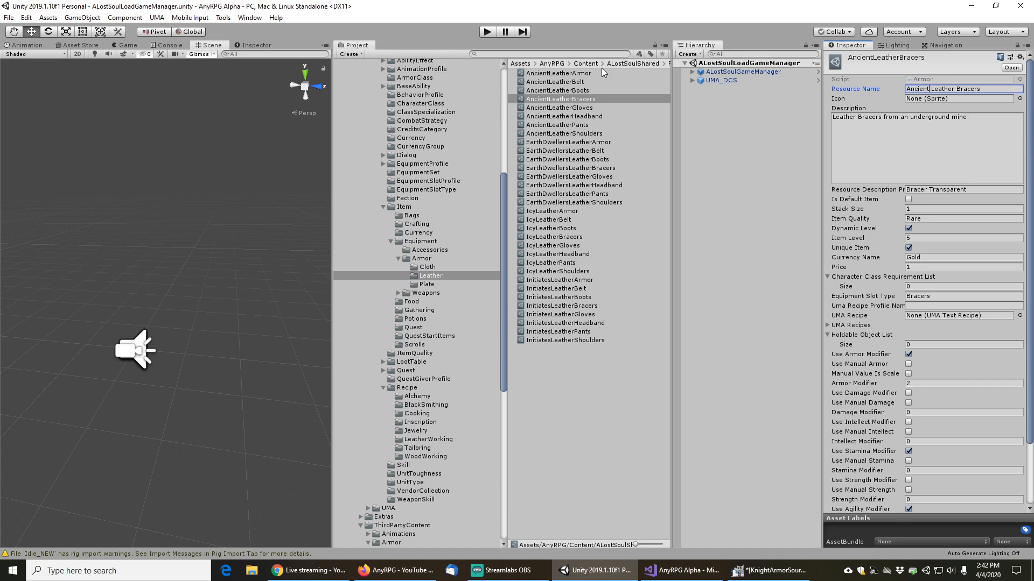
Set the AncientLeatherGloves item's resource name to "Ancient Leather Gloves"
click(573, 107)
click(952, 89)
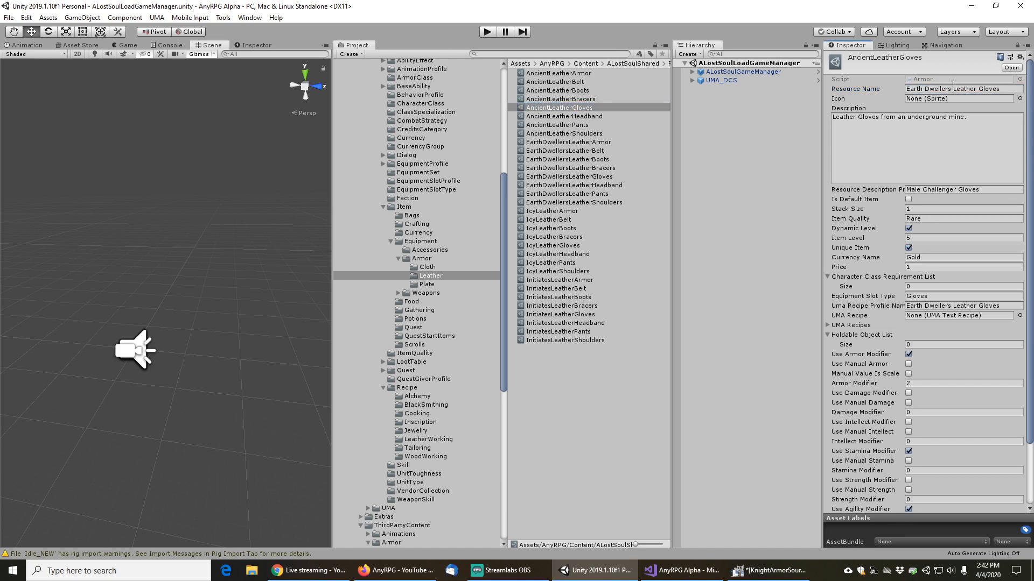
click(952, 88)
key(shift+Home)
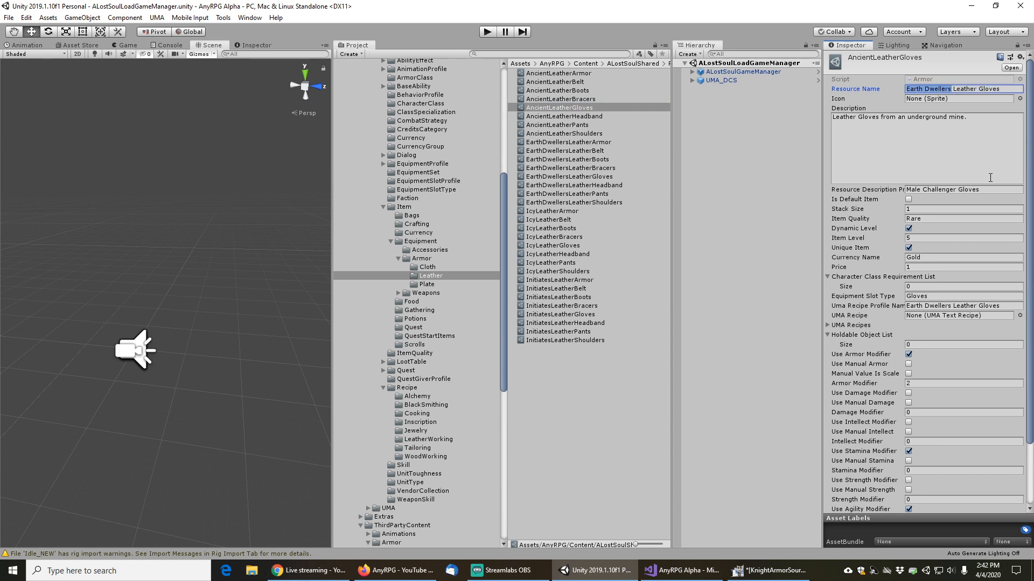
text(Ancient)
Set the AncientLeatherHeadband item's resource name to "Ancient Leather Headband"
click(589, 115)
click(952, 88)
click(952, 88)
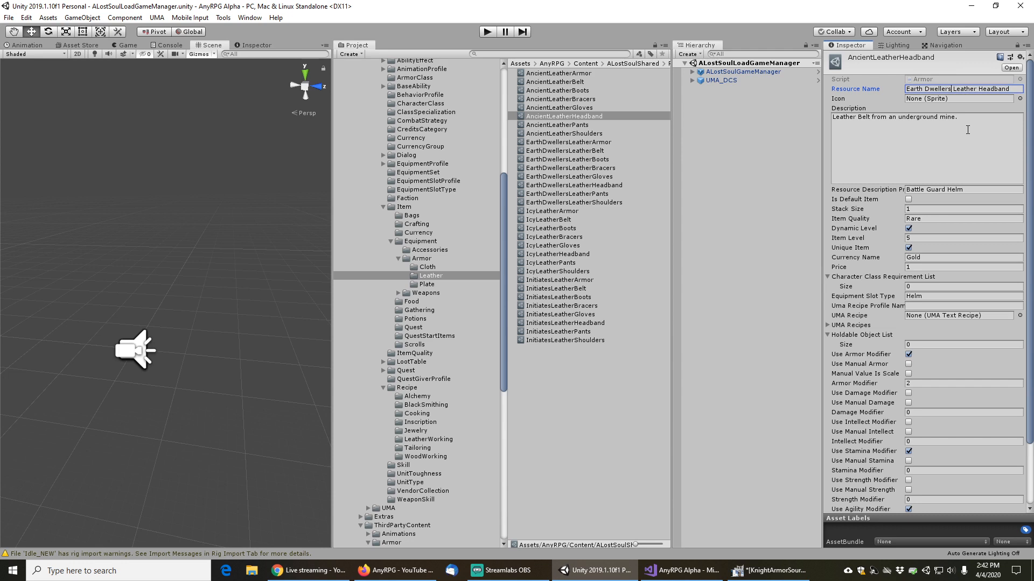
key(shift+Home)
text(Ancient)
key(Tab)
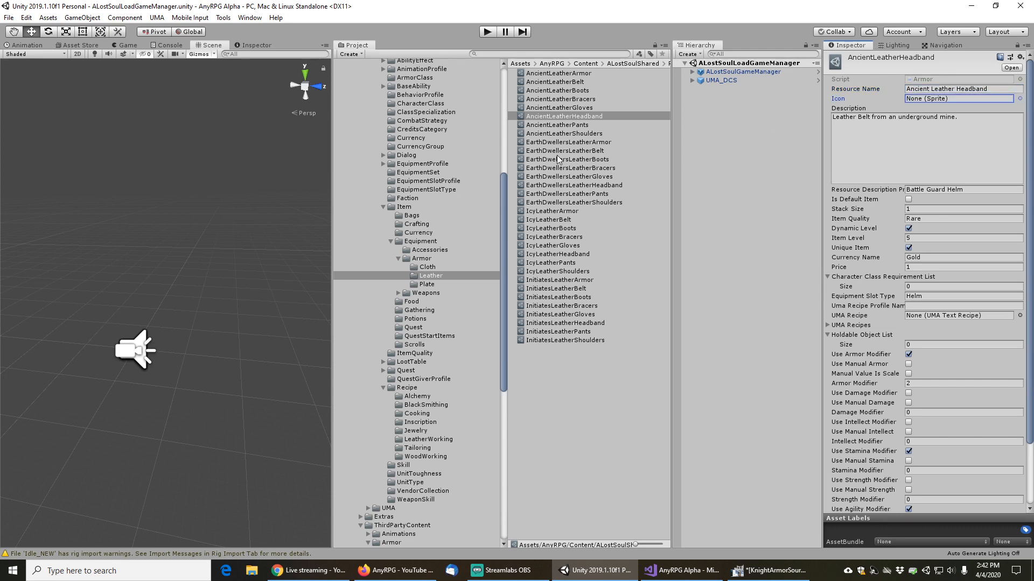
Set the AncientLeatherPants item's resource name to "Ancient Leather Pants"
click(572, 123)
click(950, 88)
drag(906, 90, 968, 101)
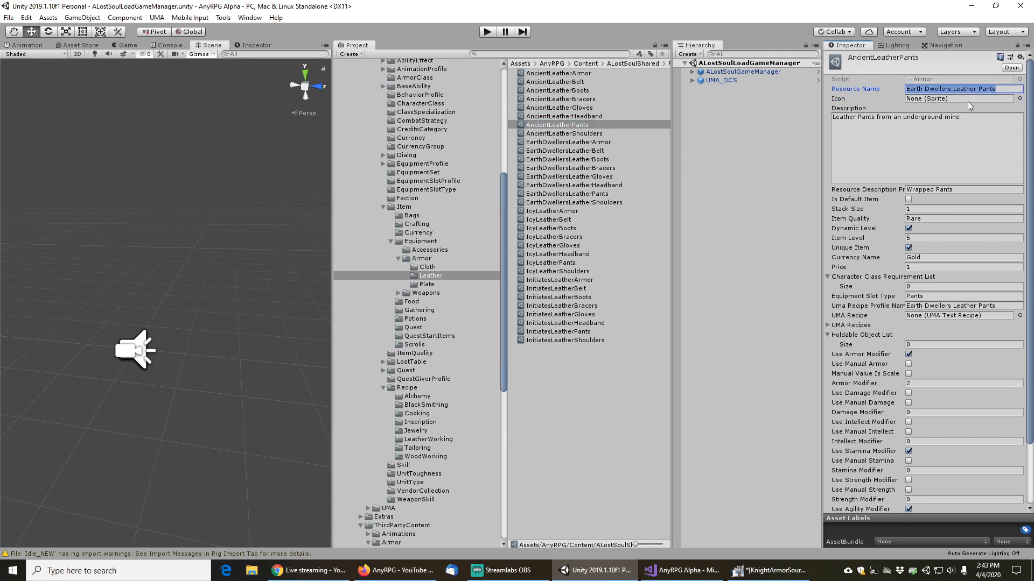
key(Home)
key(shift+Right)
key(shift+Right)
key(shift+Right)
key(shift+Right)
key(shift+Right)
key(shift+Right)
key(shift+Right)
key(shift+Right)
key(shift+Right)
text(Ancient)
key(Tab)
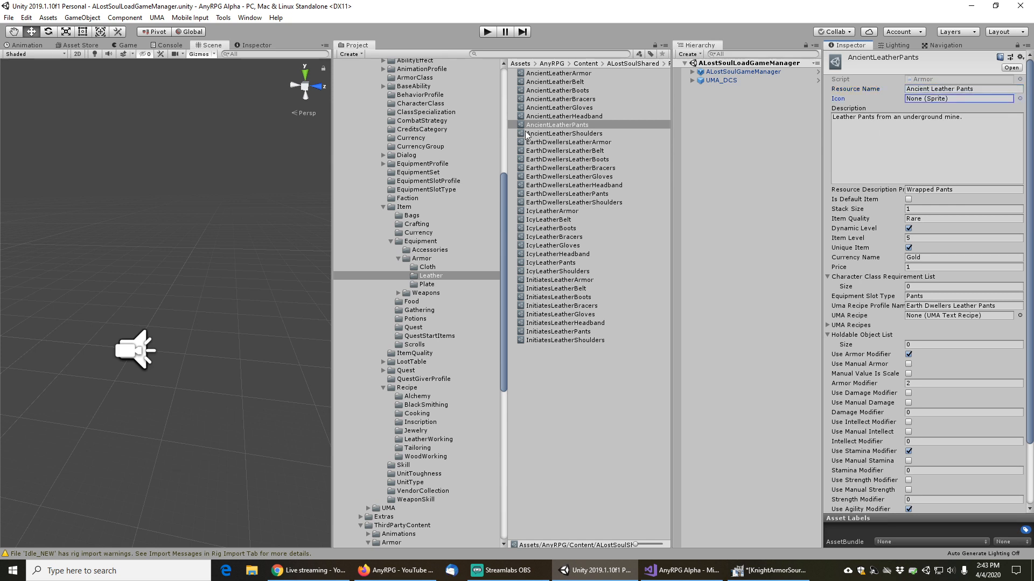
Set the AncientLeatherShoulders item's resource name to "Ancient Leather Shoulders"
click(560, 133)
click(937, 88)
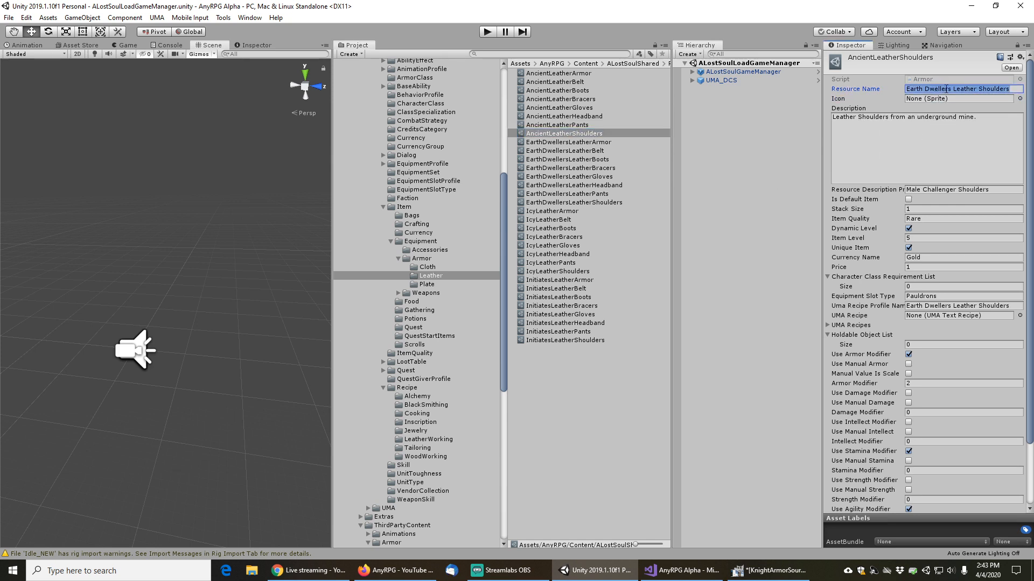
key(shift+Home)
text(Ancient)
key(Tab)
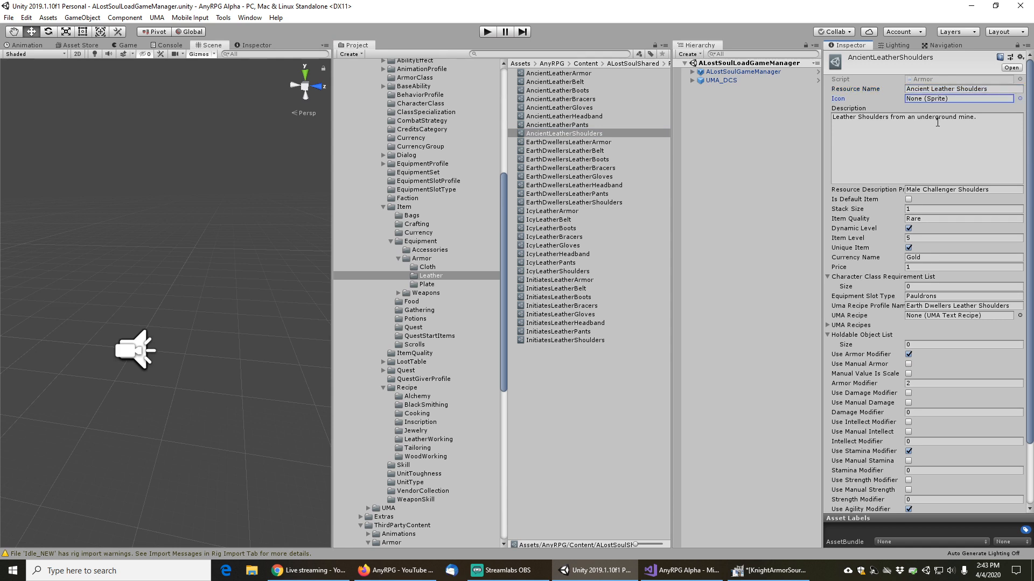
Change the AncientLeatherShoulders description to "Leather armor from an ancient temple" and copy the text
click(950, 125)
key(End)
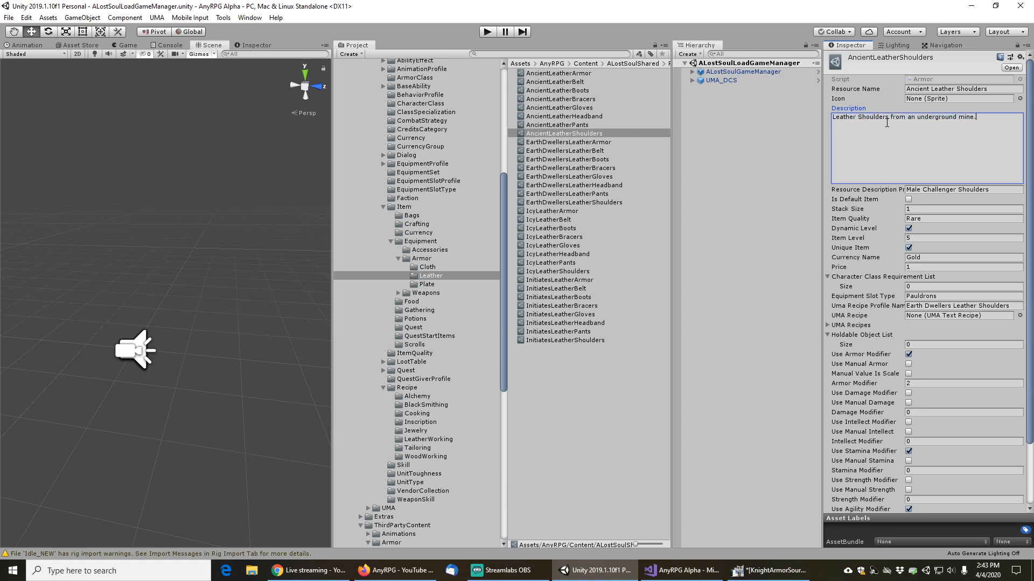
double_click(864, 118)
text(armor)
key(shift+End)
text(ancient temple)
key(ctrl+a)
key(End)
key(BackSpace)
key(ctrl+a)
key(ctrl+c)
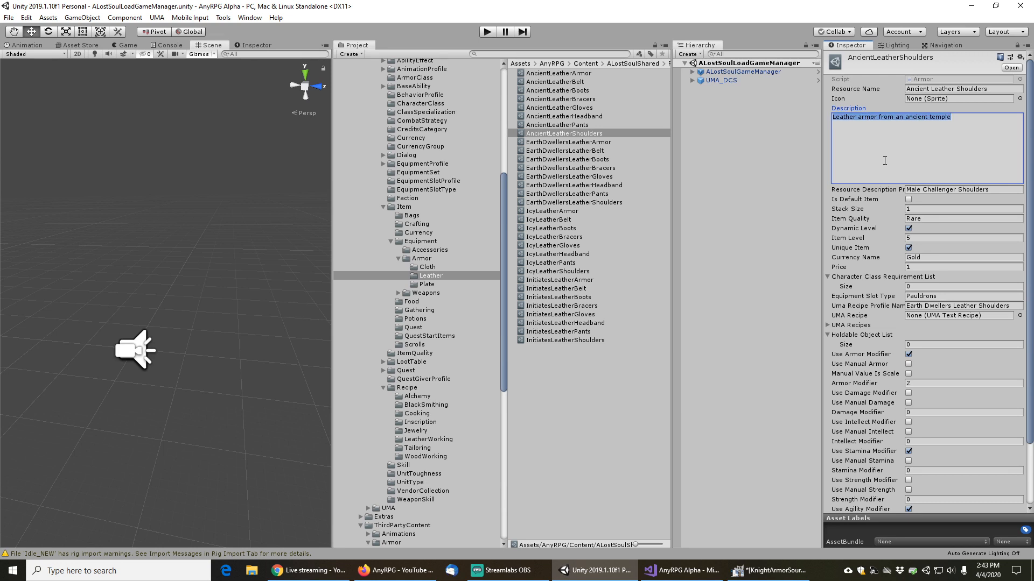
Paste the copied description into all eight AncientLeather items at once, from AncientLeatherArmor through AncientLeatherShoulders, and check individual items
shift+click(563, 74)
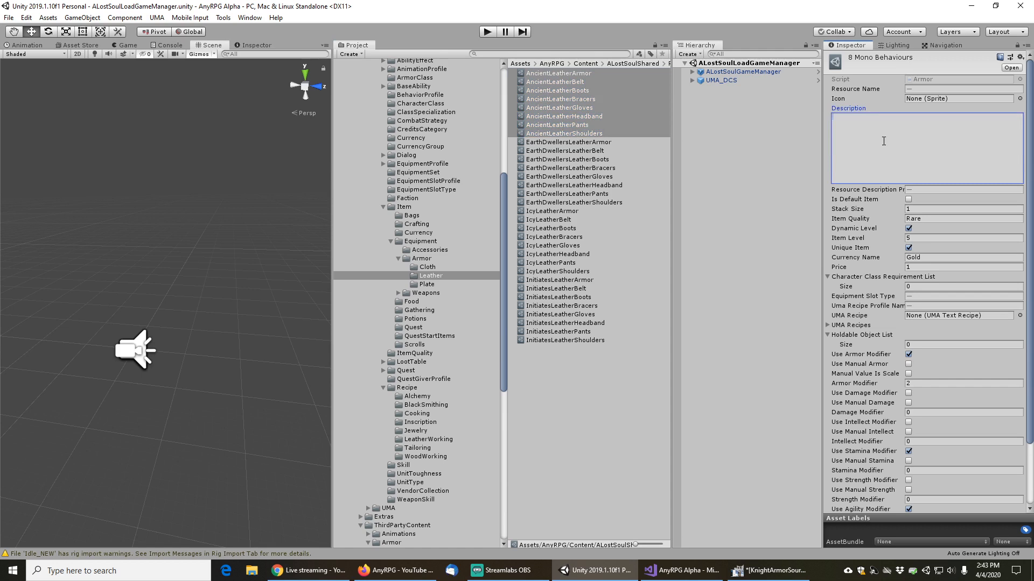
key(ctrl+v)
click(560, 151)
click(563, 116)
Set the AncientLeatherBoots item's UMA recipe profile name to "Ancient Leather Boots"
click(560, 90)
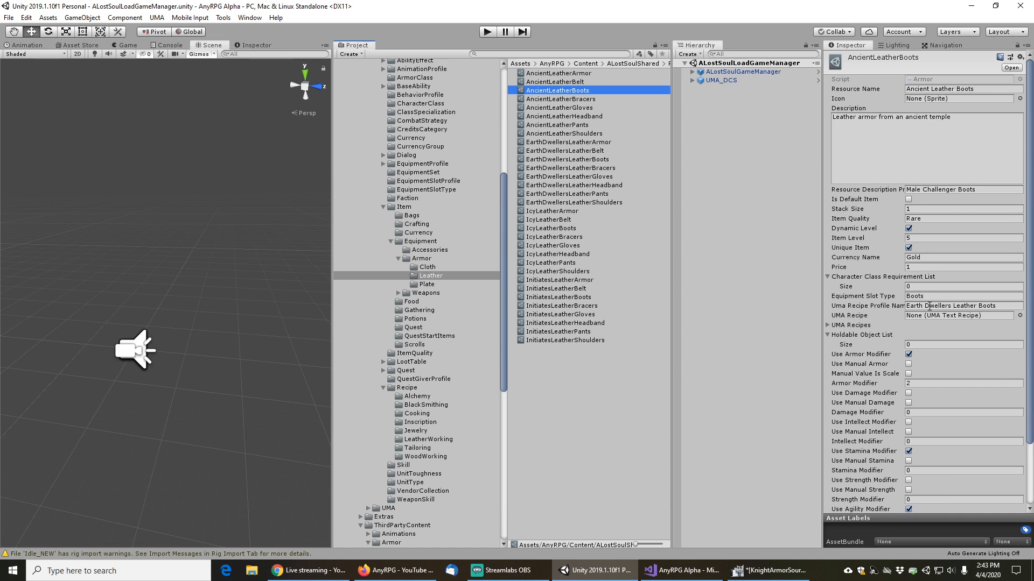
click(930, 305)
drag(952, 306, 906, 306)
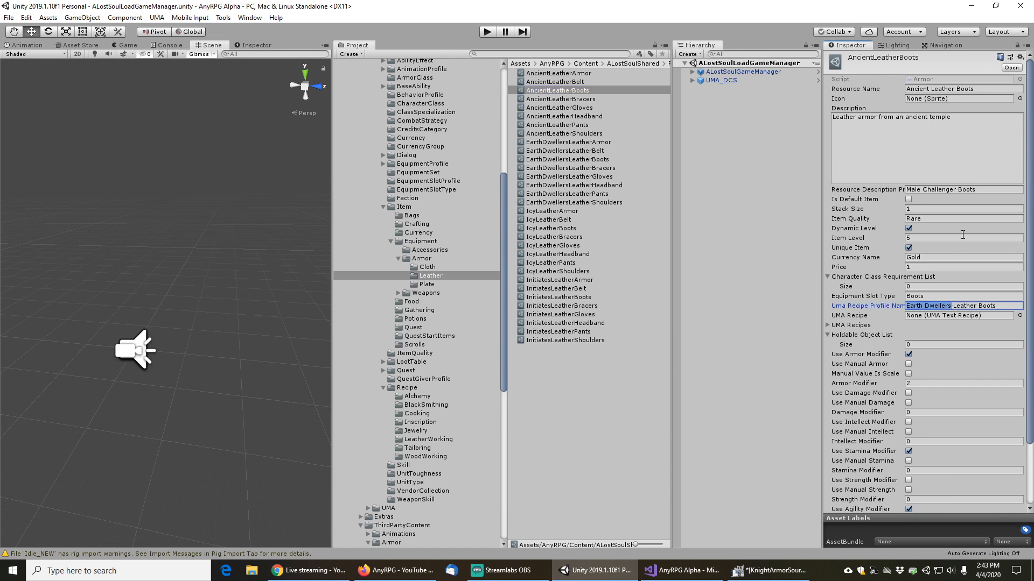
text(A)
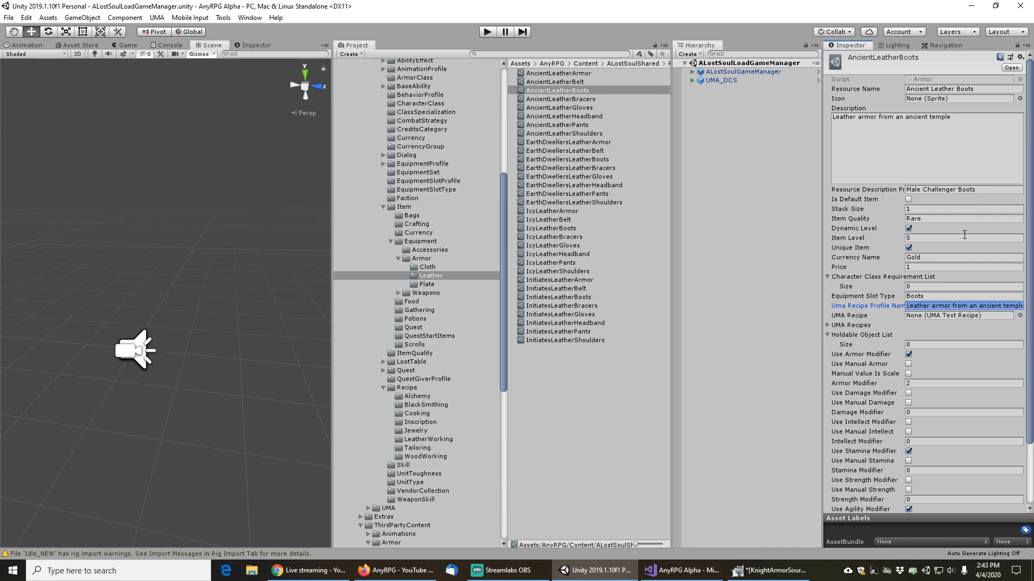
text(ncient Leather Boots)
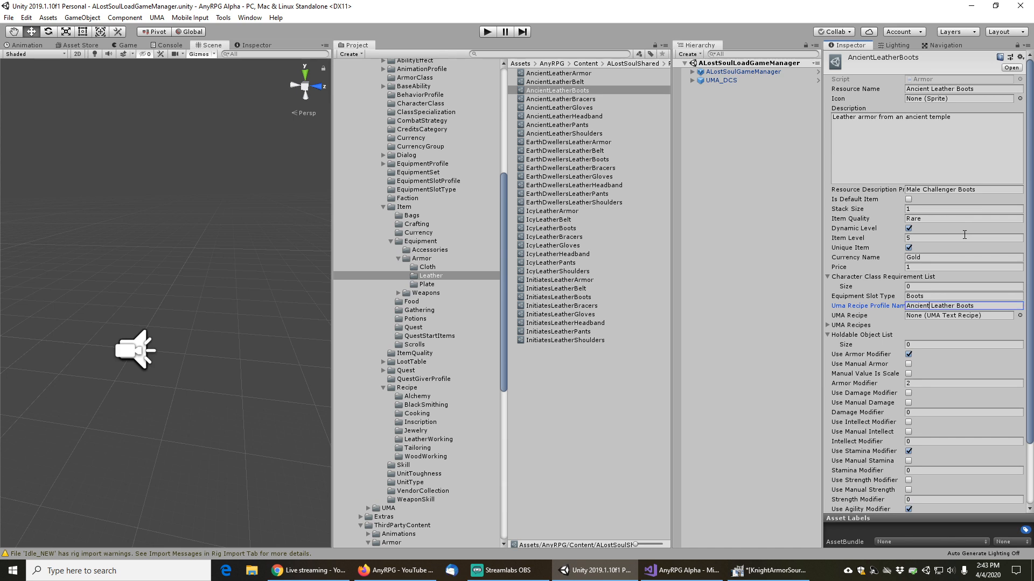
Copy "Ancient" from the boots' profile name and change the AncientLeatherArmor item's UMA recipe profile name to "Ancient Leather Armor"
key(shift+Home)
key(ctrl+c)
click(570, 74)
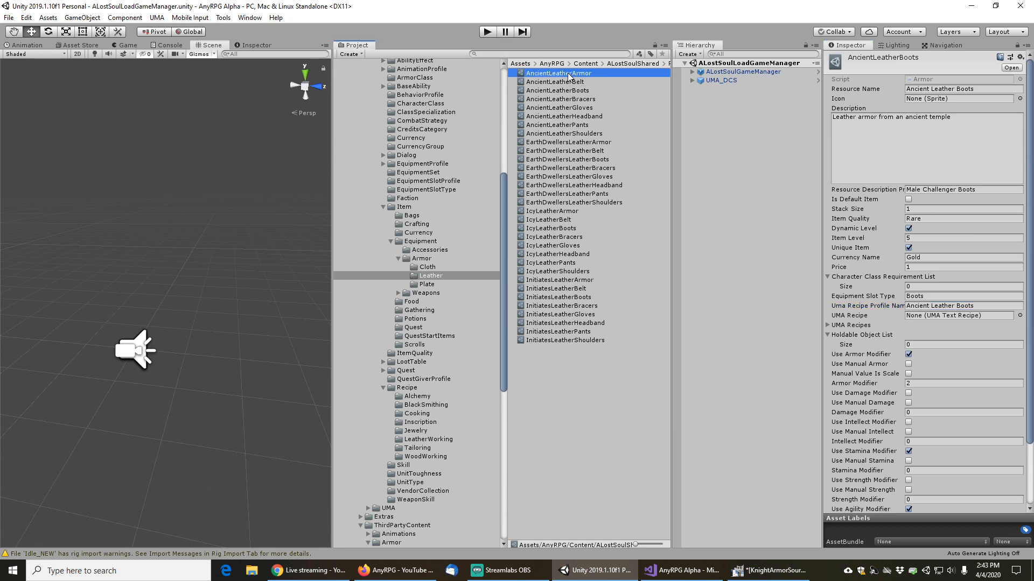
click(958, 306)
click(954, 306)
key(Left)
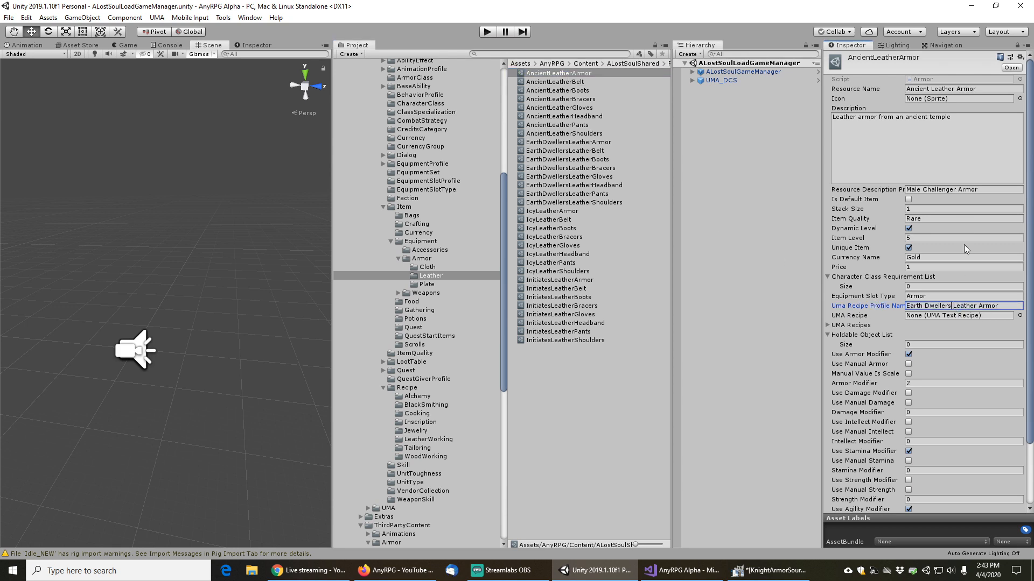
key(shift+Home)
key(ctrl+v)
Fill in the AncientLeatherBelt item's empty UMA recipe profile name with "Ancient Leather Belt"
click(574, 82)
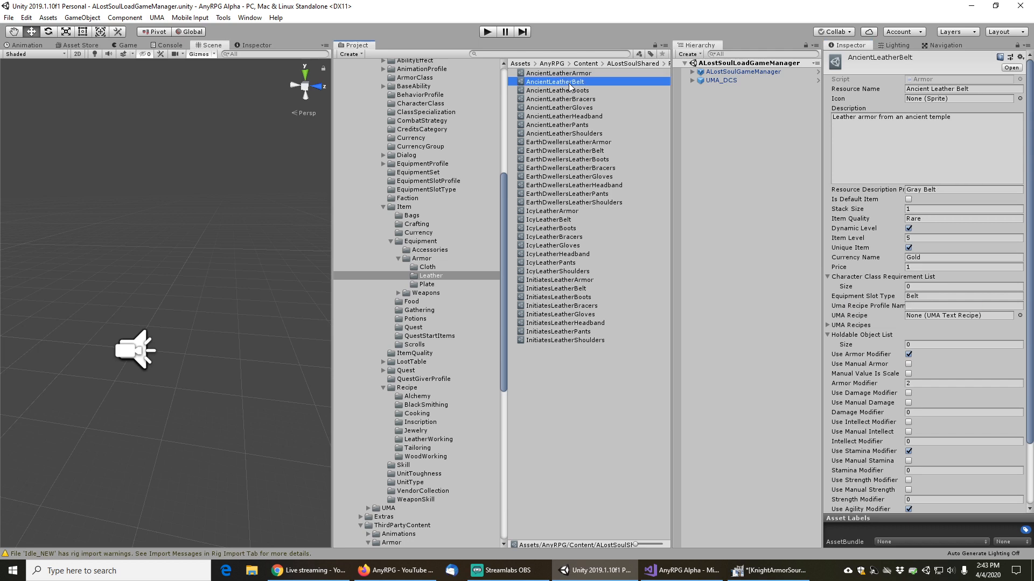
click(926, 307)
key(ctrl+v)
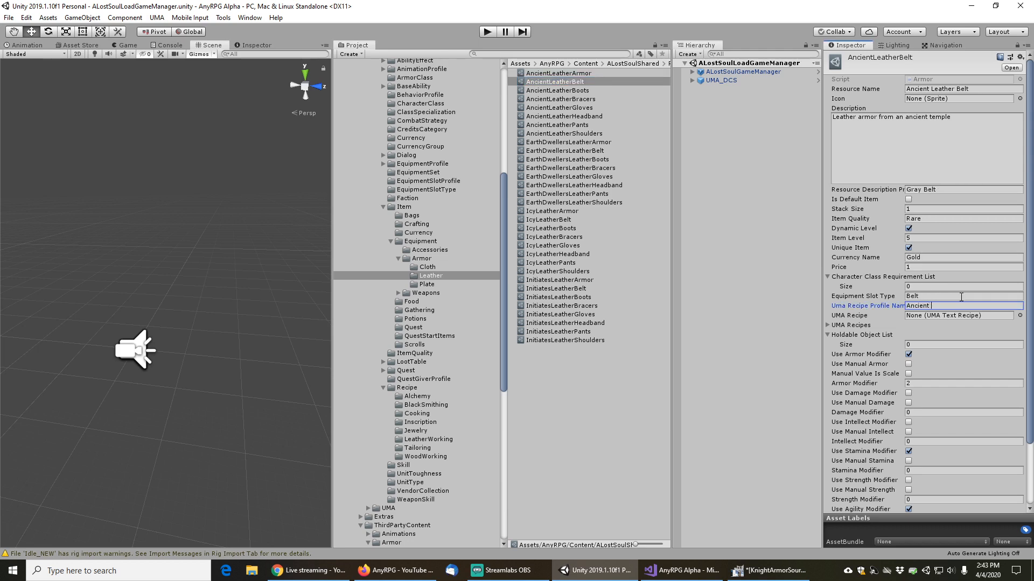
text(Leather Belt)
Check the boots and bracers, and set the AncientLeatherGloves item's UMA recipe profile name to "Ancient Leather Gloves"
click(536, 92)
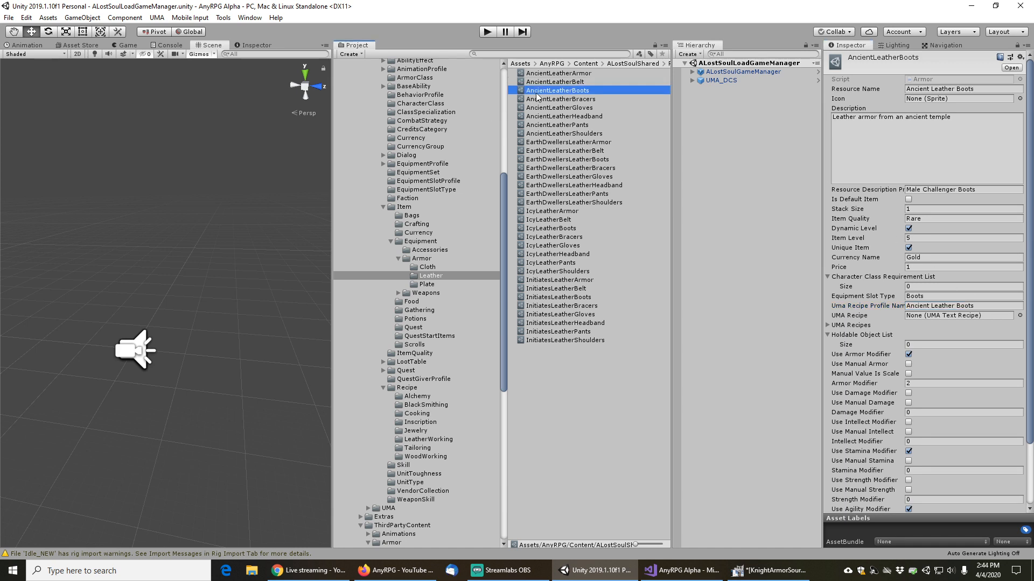
click(924, 306)
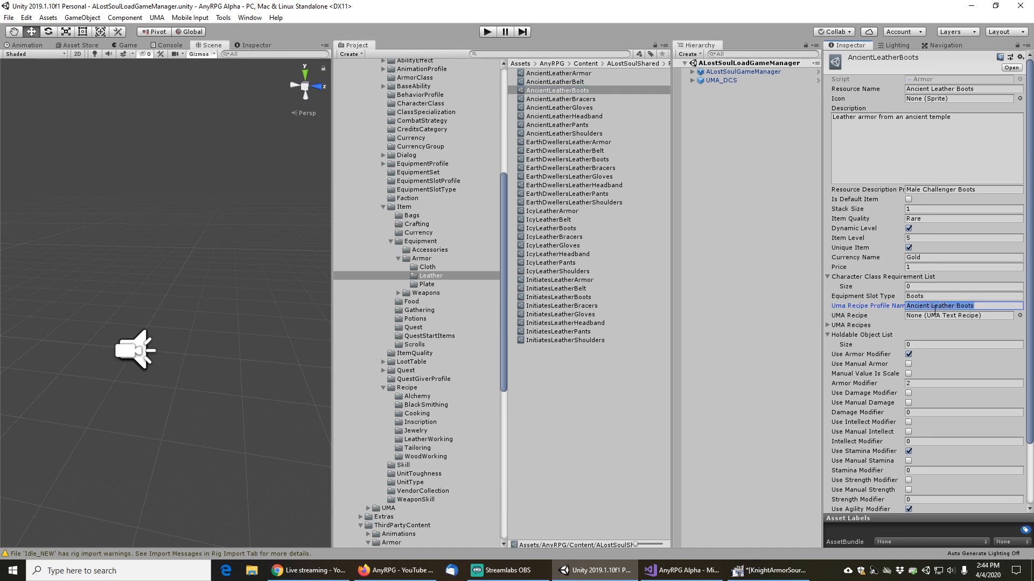
click(567, 99)
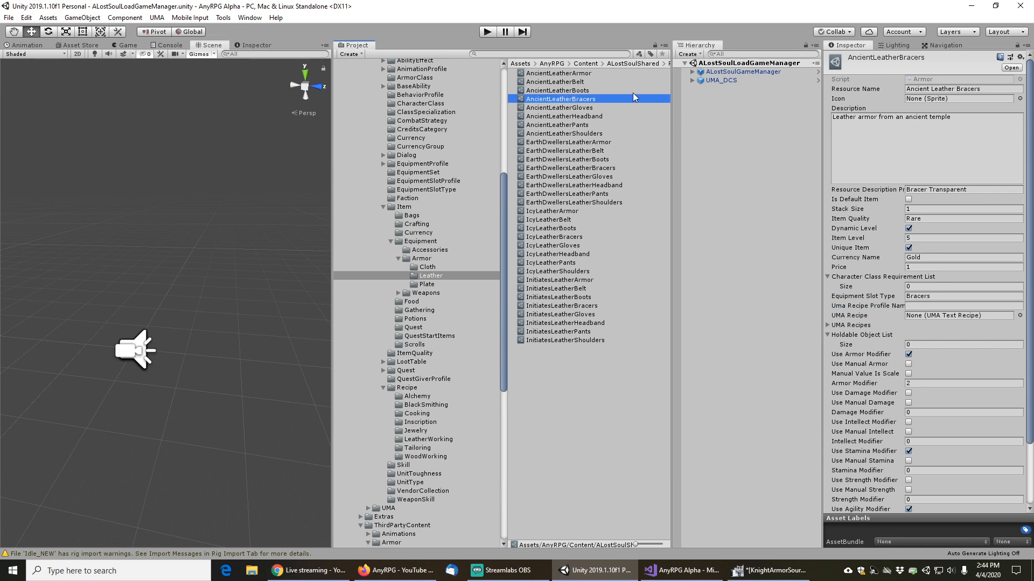
click(574, 106)
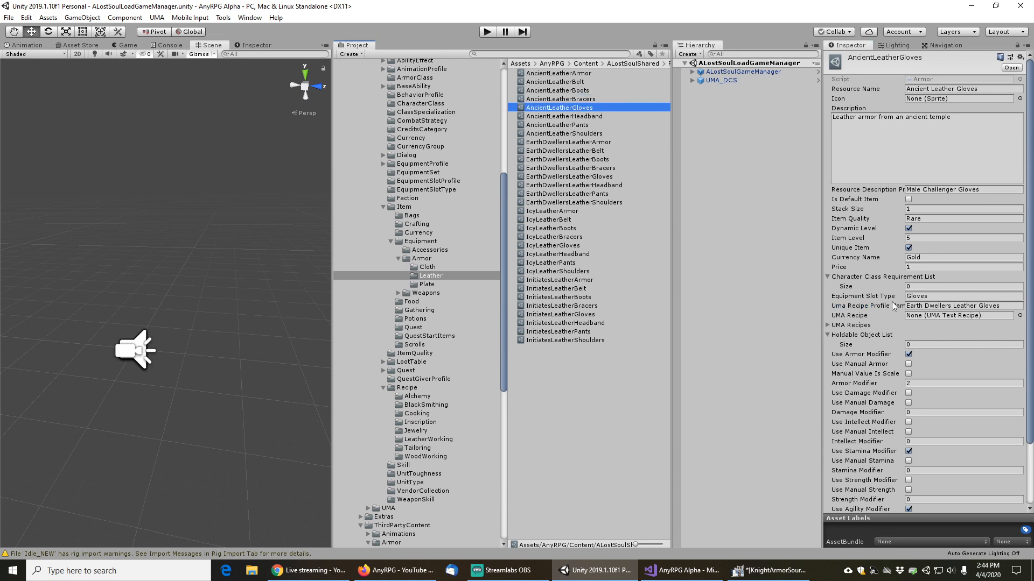
click(932, 306)
click(953, 306)
key(shift+Home)
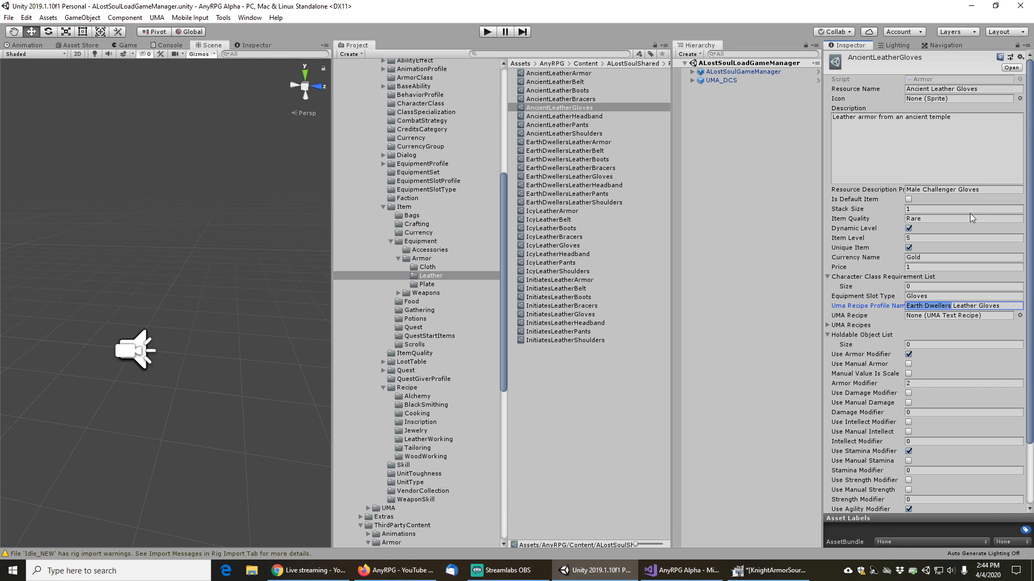
text(Ancient)
Set the AncientLeatherHeadband item's UMA recipe profile name to "Ancient Leather Hood"
click(586, 117)
click(936, 307)
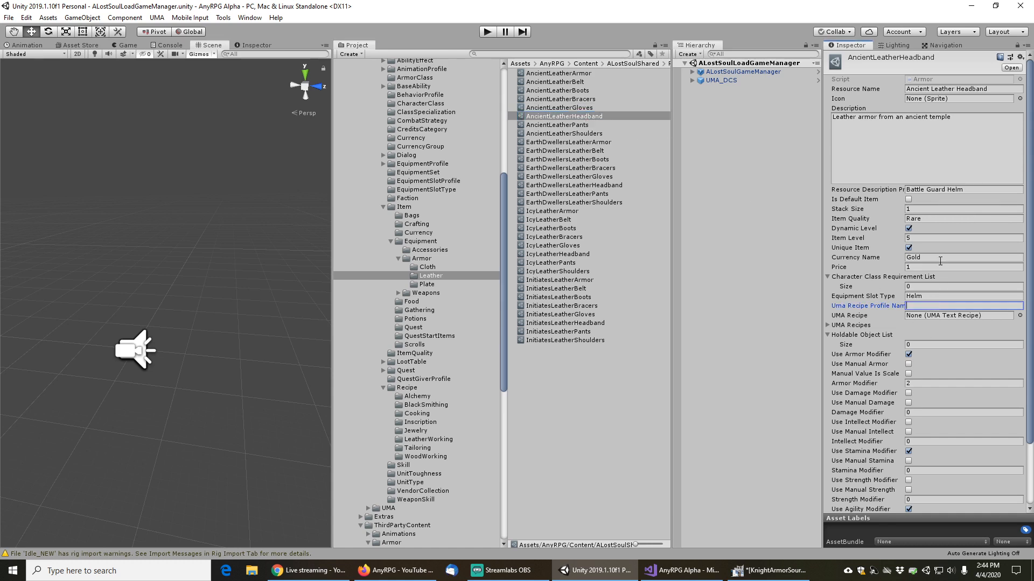
text(Ancient Leather Hood)
Rename the AncientLeatherHeadband asset as AncientLeatherHood
click(580, 115)
key(F2)
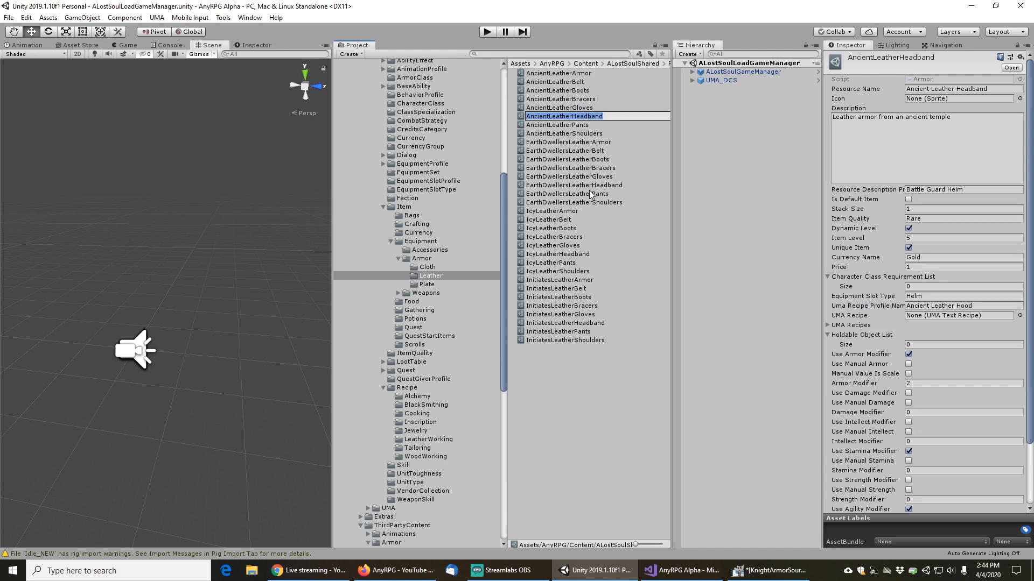
key(End)
key(shift+Left)
key(shift+Left)
key(shift+Left)
key(shift+Left)
key(shift+Left)
key(shift+Left)
key(shift+Left)
key(shift+Left)
text(HOod)
key(BackSpace)
key(BackSpace)
key(BackSpace)
key(BackSpace)
text(Hood)
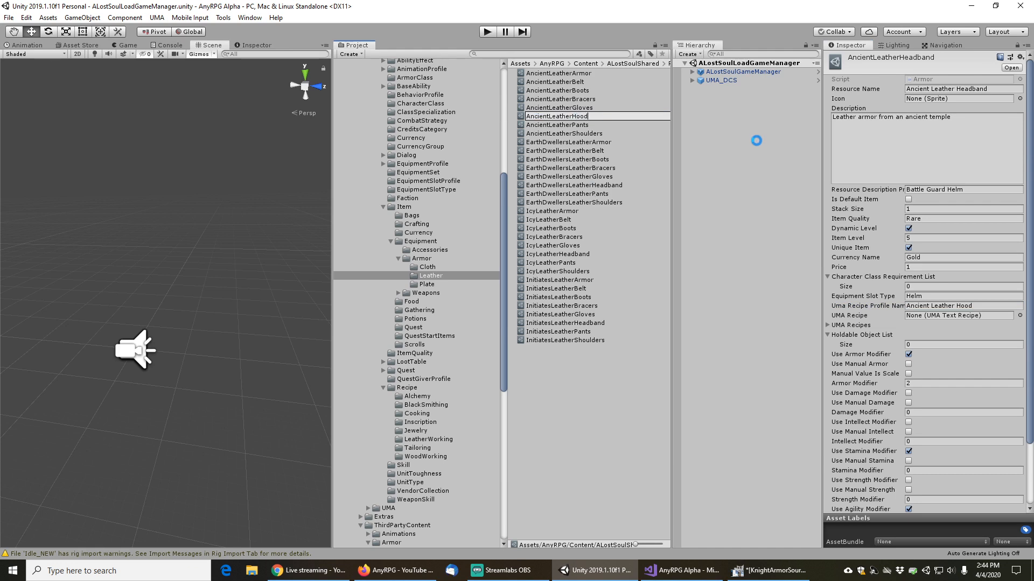
key(Return)
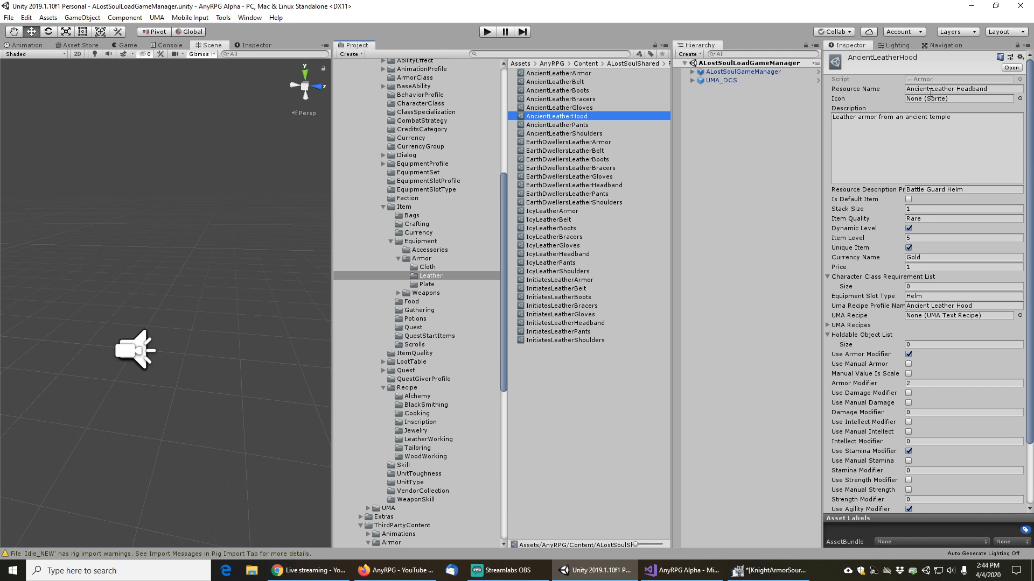
Set the AncientLeatherHood item's resource name to "Ancient Leather Hood"
click(974, 88)
double_click(973, 89)
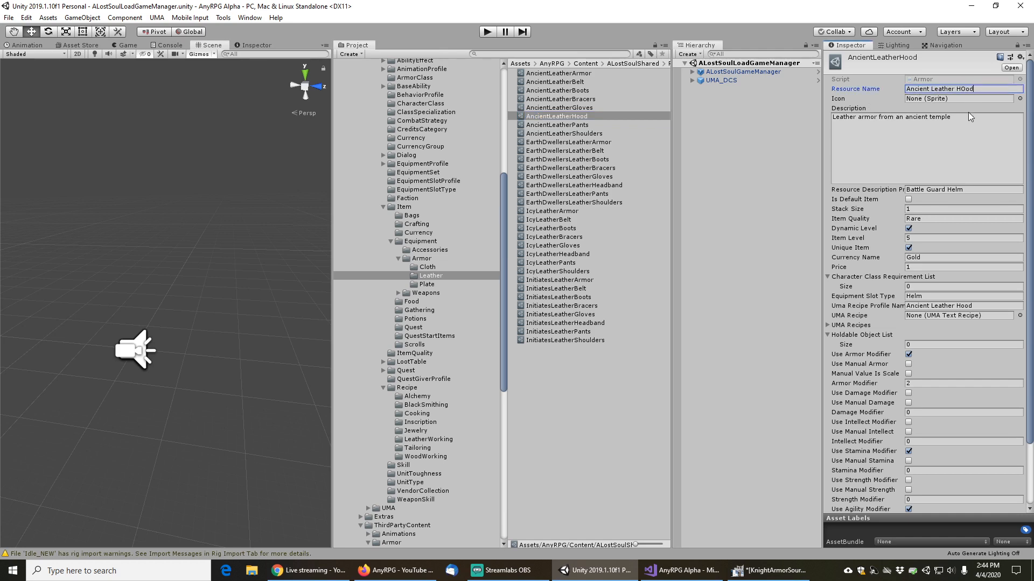
text(Hood)
key(Tab)
Set the AncientLeatherPants item's UMA recipe profile name to "Ancient Leather Pants"
click(561, 126)
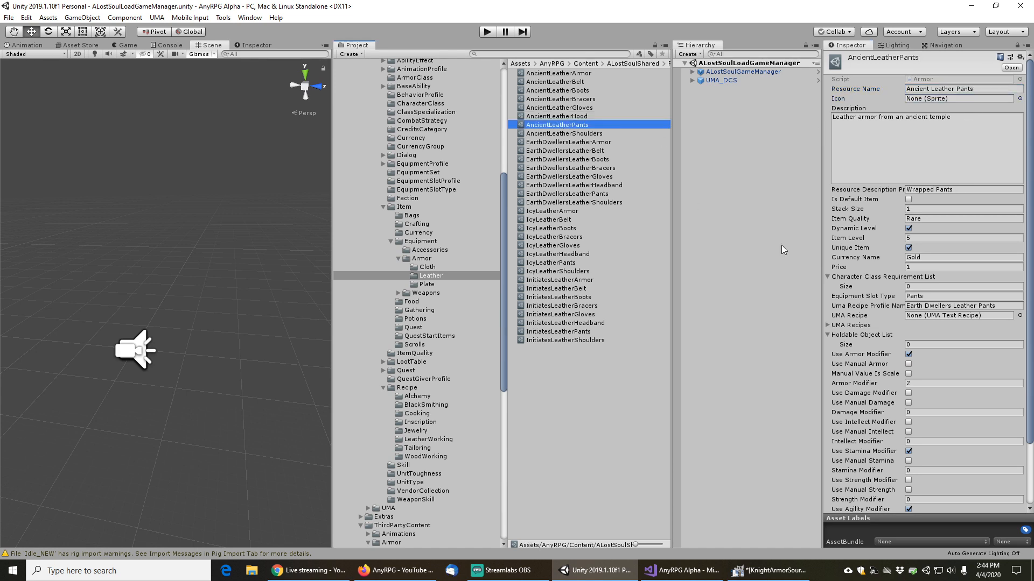
click(954, 306)
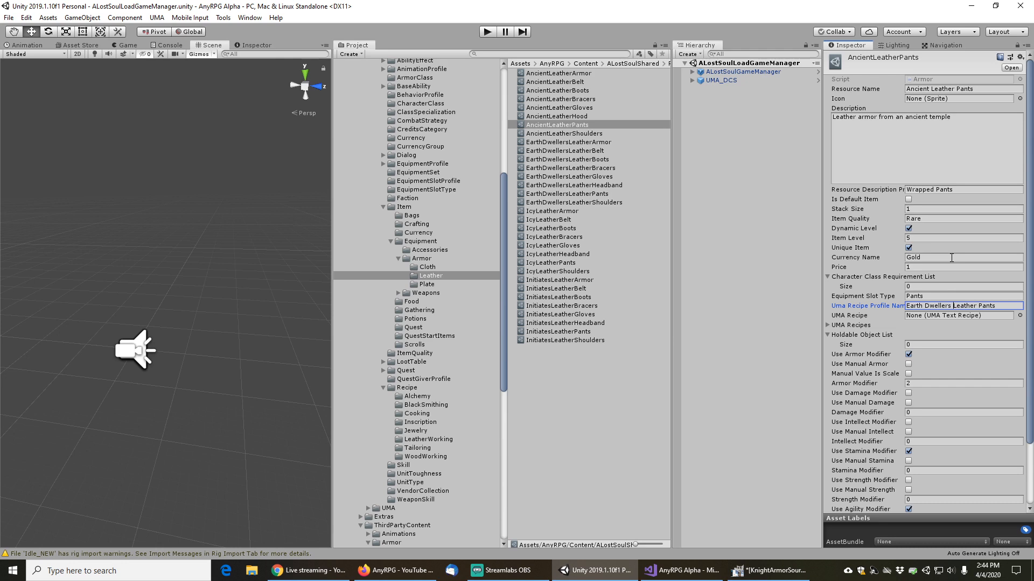
key(shift+Home)
text(Ancient)
Set the AncientLeatherShoulders item's UMA recipe profile name to "Ancient Leather Shoulders"
click(552, 134)
click(953, 306)
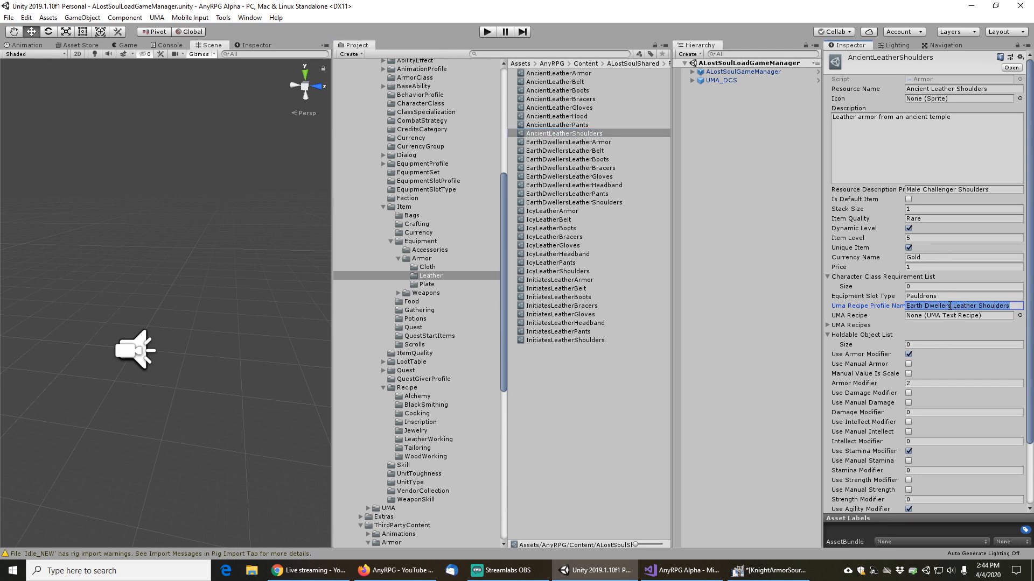
click(952, 306)
key(shift+Home)
text(Ancient)
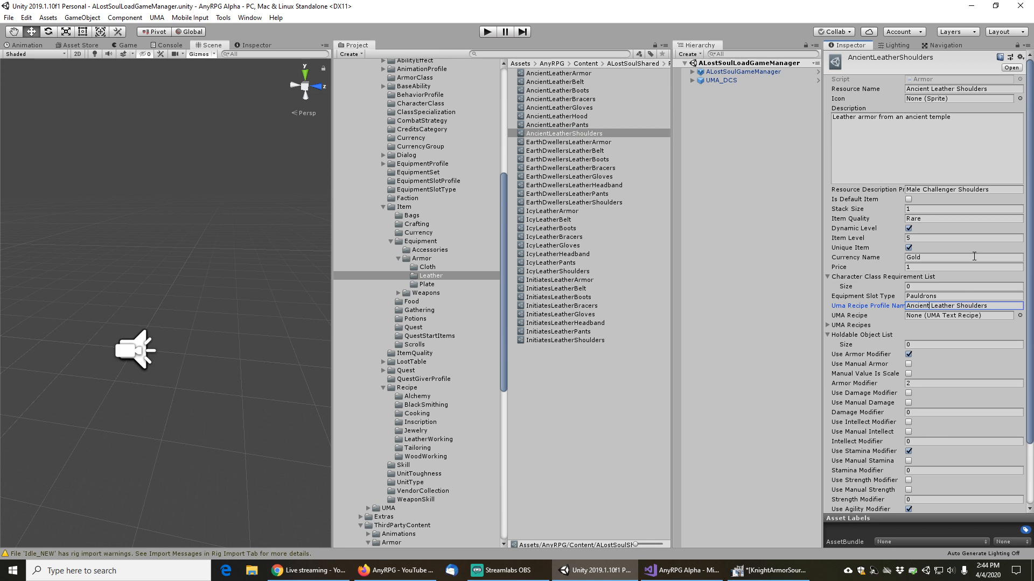
key(Tab)
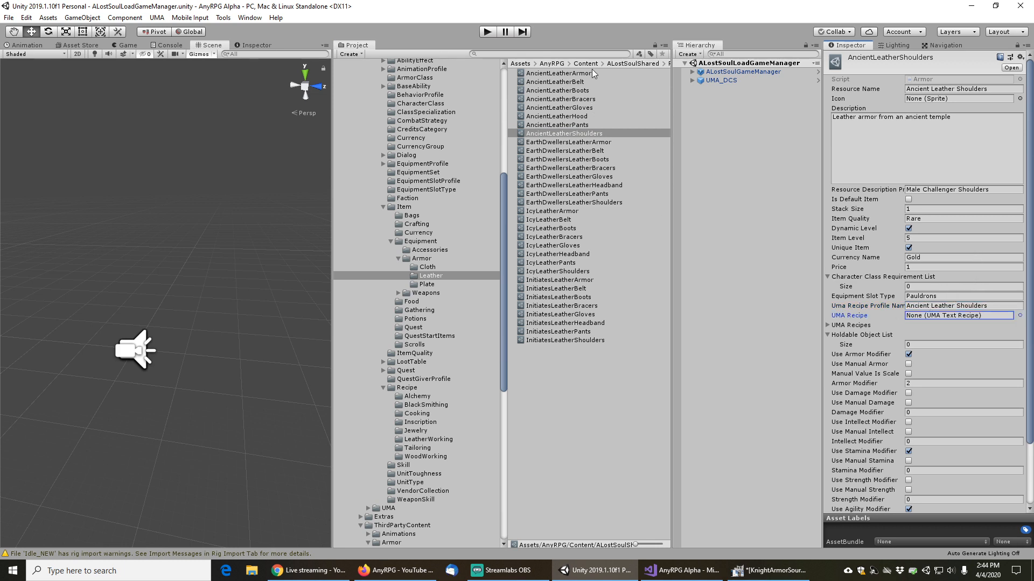
Search the project for "earthdwellers" and duplicate the armor, boots, gloves, pants and shoulders UMA recipe profiles in ALostSoul's Leather folder
click(561, 54)
text(earthdwellers)
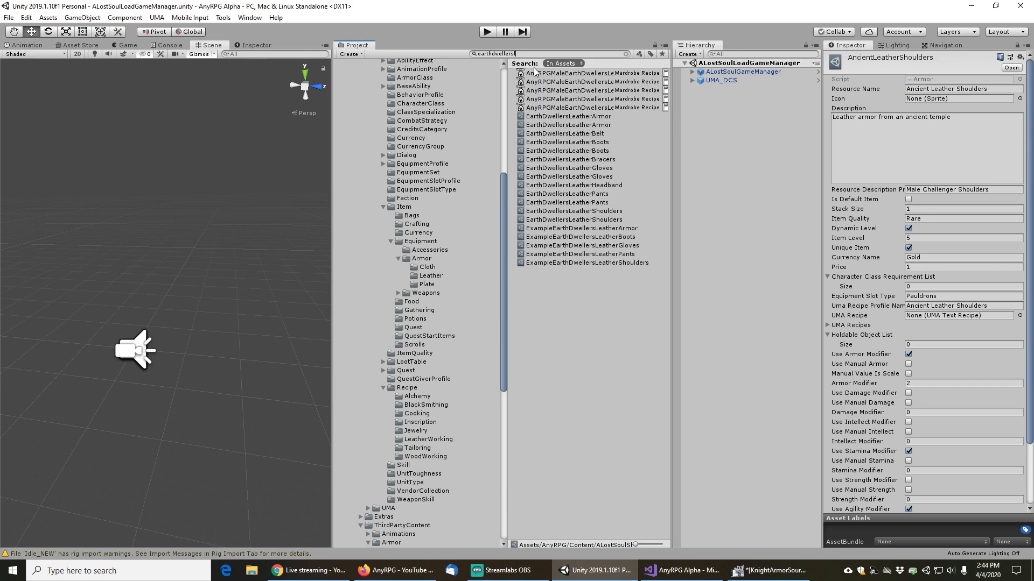
click(564, 116)
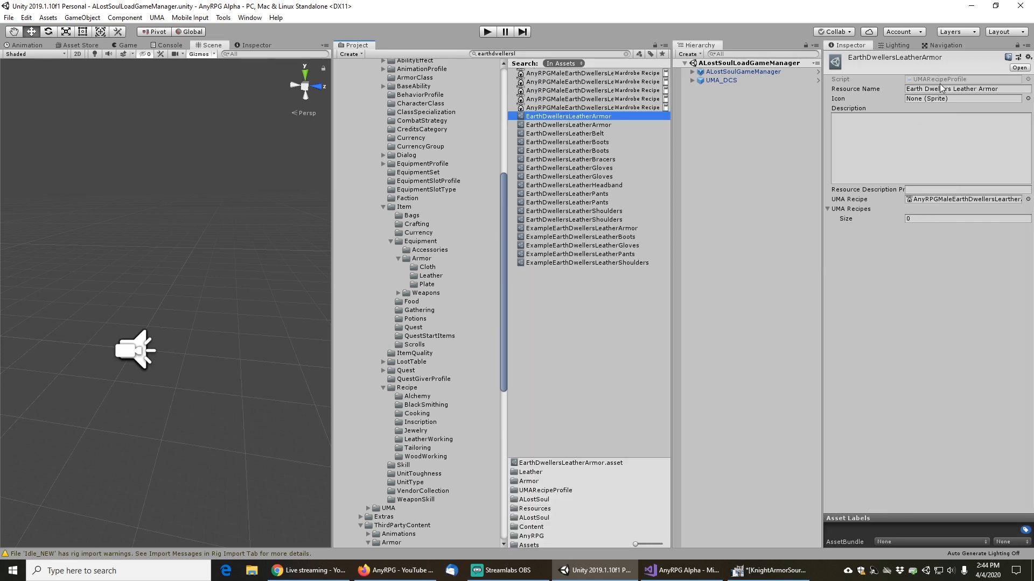
click(627, 53)
shift+click(573, 110)
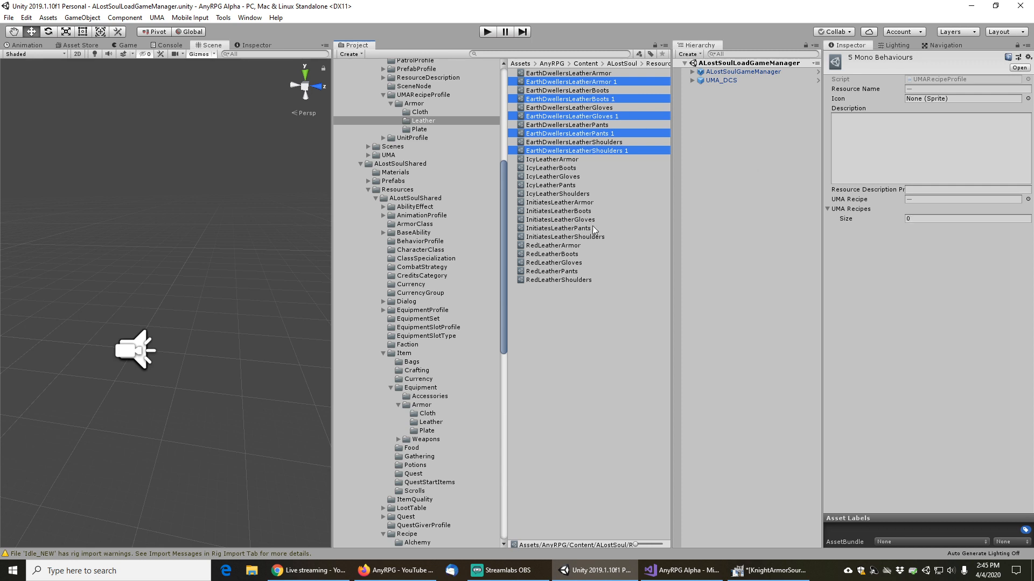
Rename the duplicated EarthDwellersLeatherArmor 1 recipe profile as AncientLeatherArmor
click(591, 82)
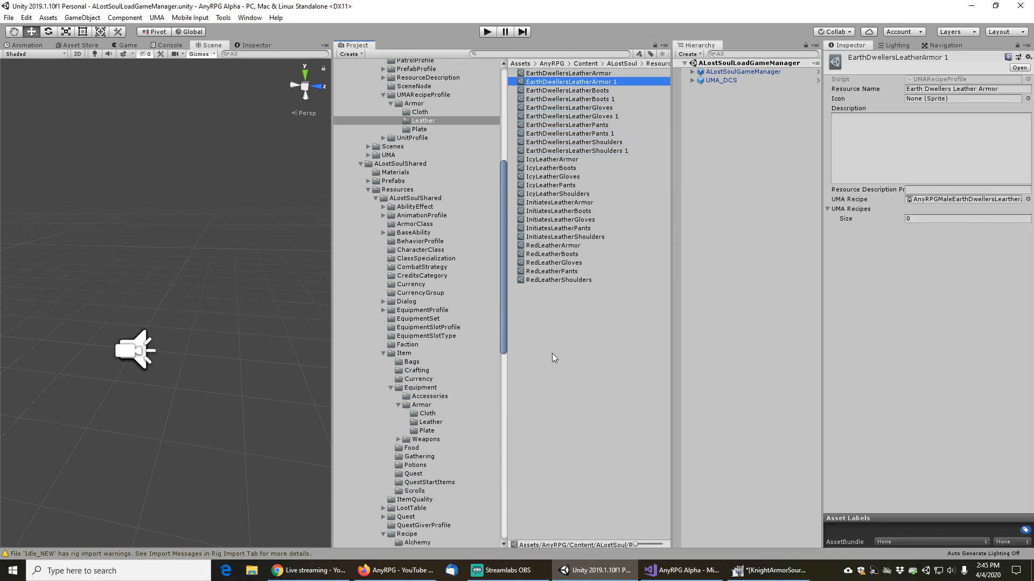
key(F2)
key(End)
key(BackSpace)
key(BackSpace)
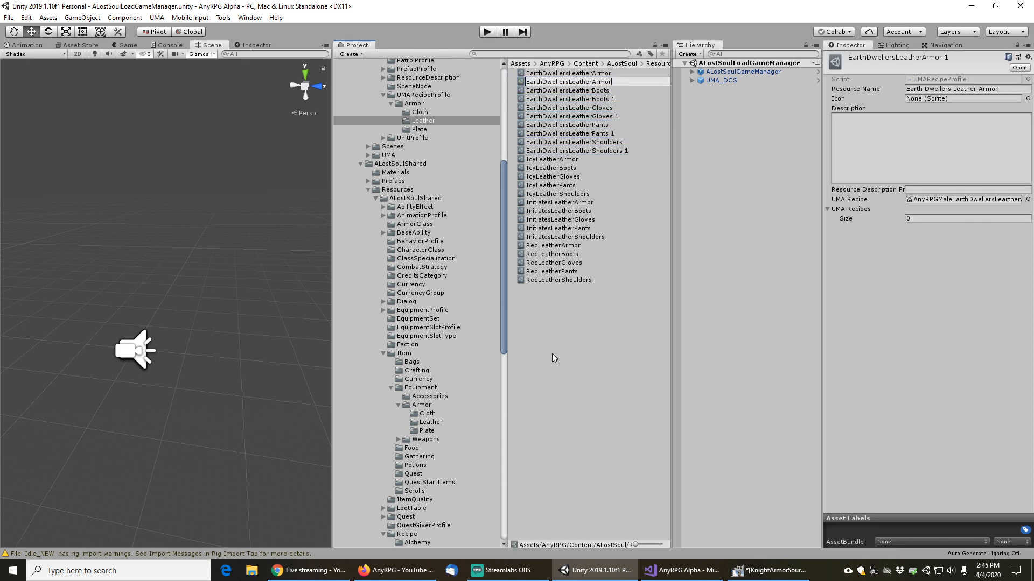
key(Home)
key(shift+Right)
key(shift+Right)
key(shift+Right)
key(shift+Right)
key(shift+Right)
key(shift+Right)
key(shift+Right)
key(shift+Right)
key(shift+Right)
key(shift+Right)
key(shift+Right)
key(shift+Right)
key(shift+Right)
text(Ancient)
key(Return)
Rename the duplicated EarthDwellersLeatherBoots 1 recipe profile as AncientLeatherBoots
click(570, 96)
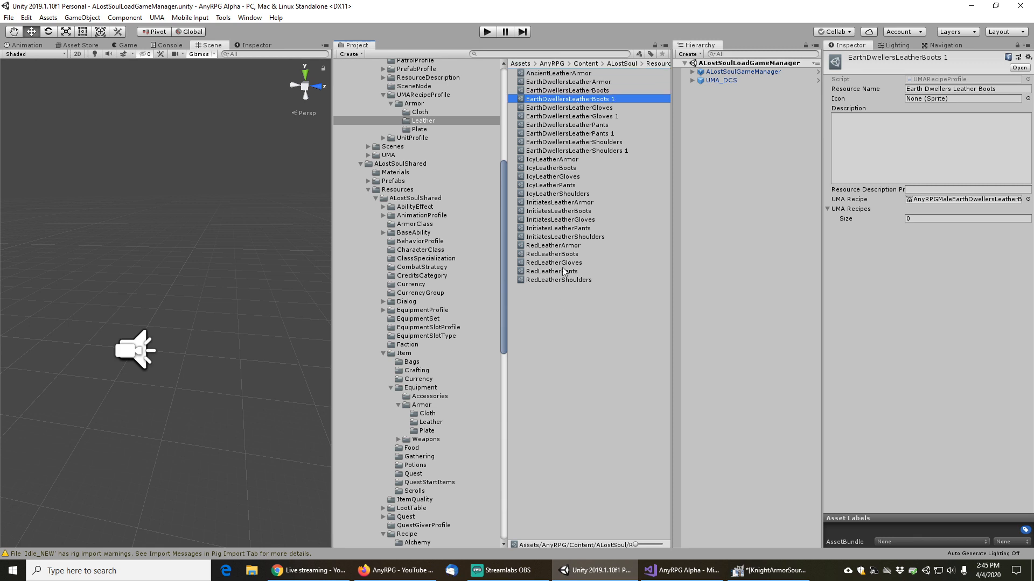
key(F2)
key(End)
key(BackSpace)
key(BackSpace)
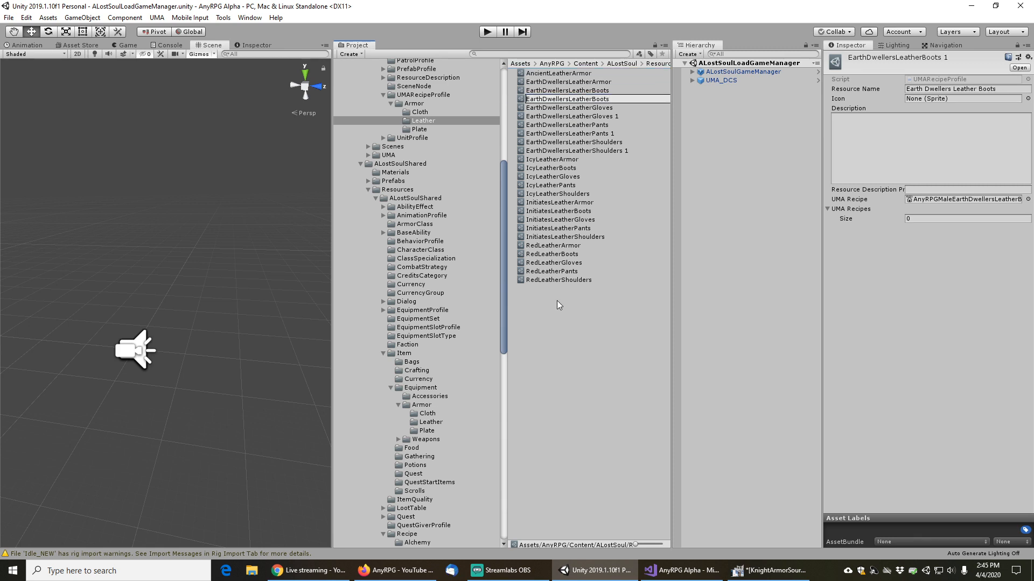
key(Home)
key(shift+Right)
key(shift+Right)
key(shift+Right)
key(shift+Right)
key(shift+Right)
key(shift+Right)
key(shift+Right)
key(shift+Right)
key(shift+Right)
key(shift+Right)
key(shift+Right)
key(shift+Right)
key(shift+Right)
text(Ancient)
key(Return)
Rename the duplicated EarthDwellersLeatherGloves 1 recipe profile as AncientLeatherGloves
key(Down)
key(Down)
key(Down)
key(Down)
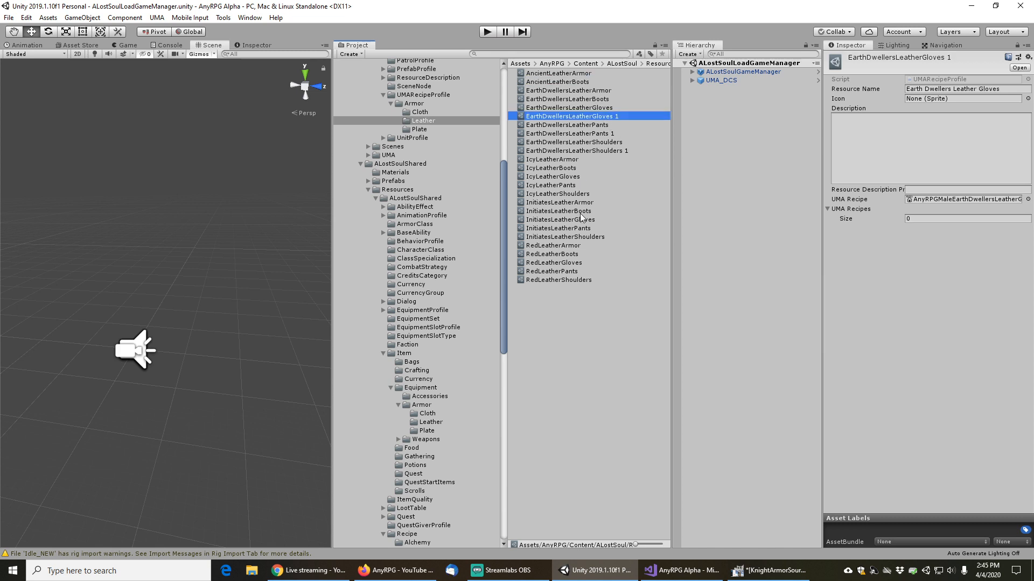
key(F2)
key(End)
key(BackSpace)
key(Home)
key(shift+Right)
key(shift+Right)
key(shift+Right)
key(shift+Right)
key(shift+Right)
key(shift+Right)
key(shift+Right)
key(shift+Right)
key(shift+Right)
key(shift+Right)
key(shift+Right)
key(shift+Right)
key(shift+Right)
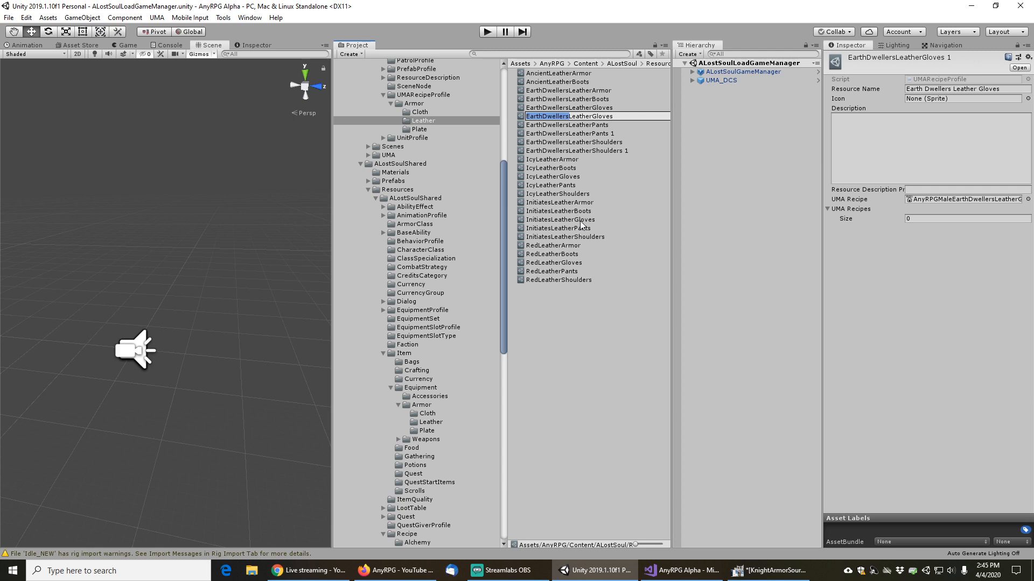
text(Ancient)
key(Return)
Rename the duplicated EarthDwellersLeatherPants 1 recipe profile as AncientLeatherPants
key(Down)
key(Down)
key(Down)
key(Down)
key(Down)
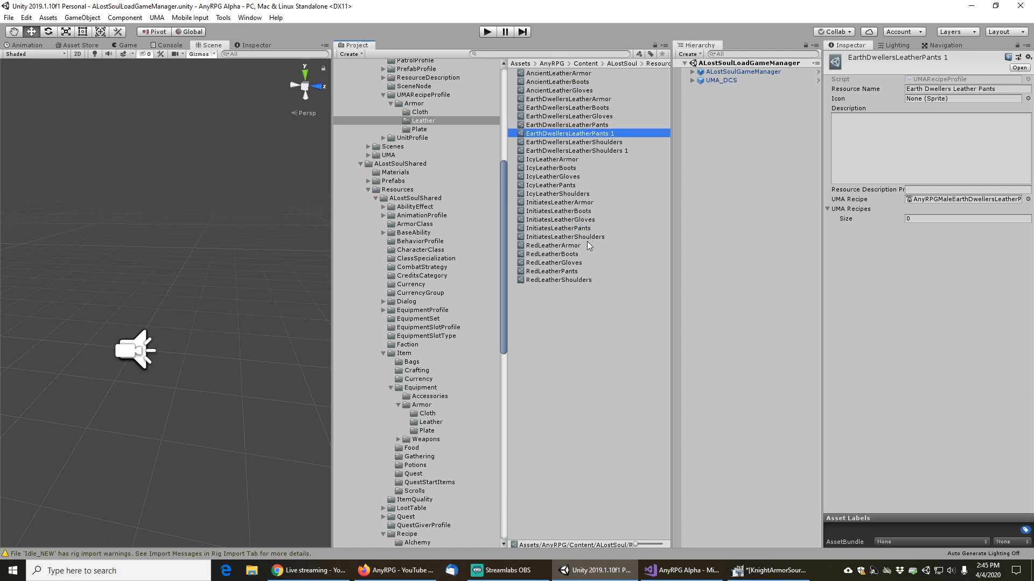
key(F2)
key(End)
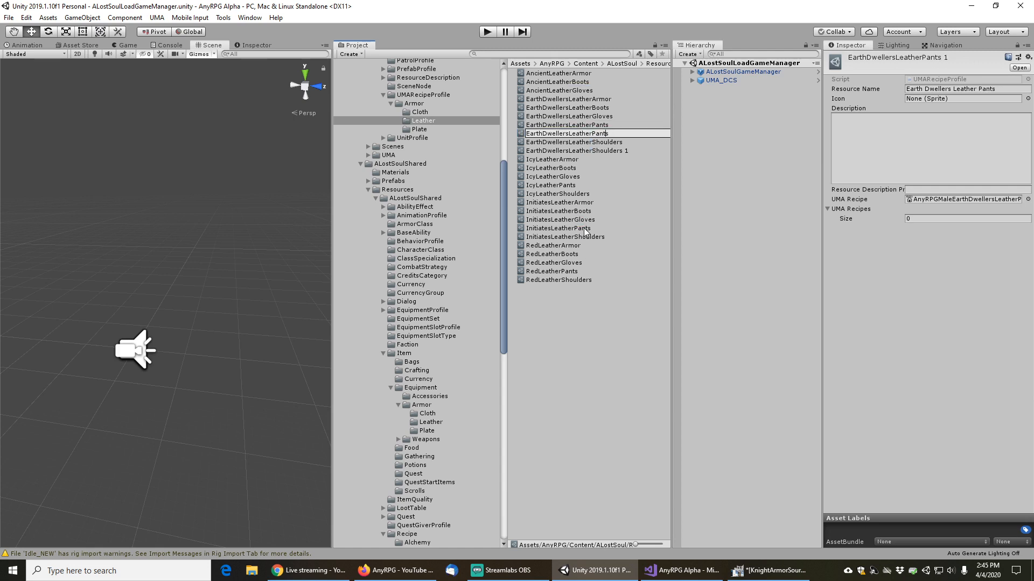
key(shift+Home)
text(Ancient)
key(Return)
Rename the duplicated EarthDwellersLeatherShoulders 1 recipe profile as AncientLeatherShoulders
key(Down)
key(Down)
key(Down)
key(Down)
key(Down)
key(Down)
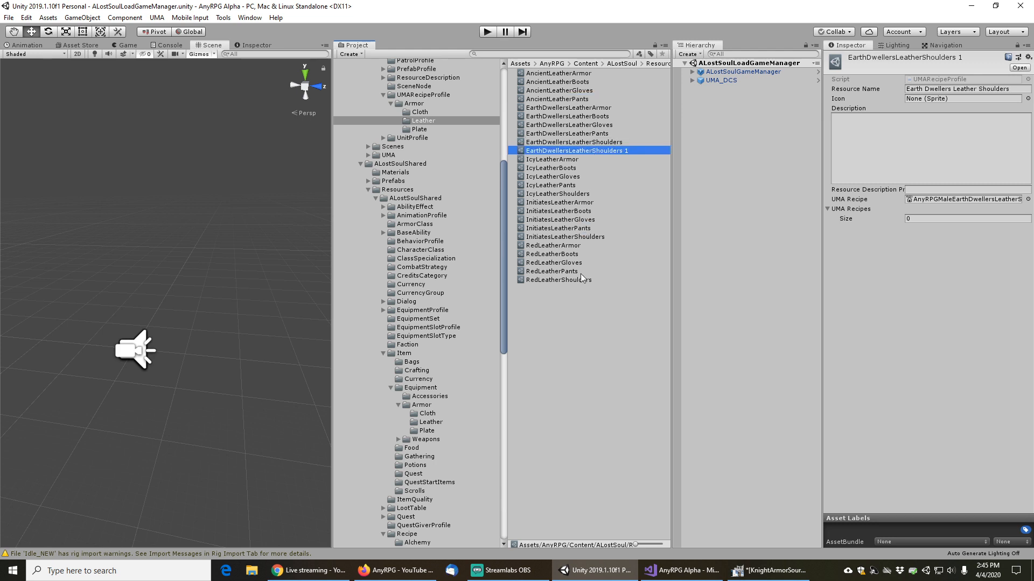
key(F2)
key(End)
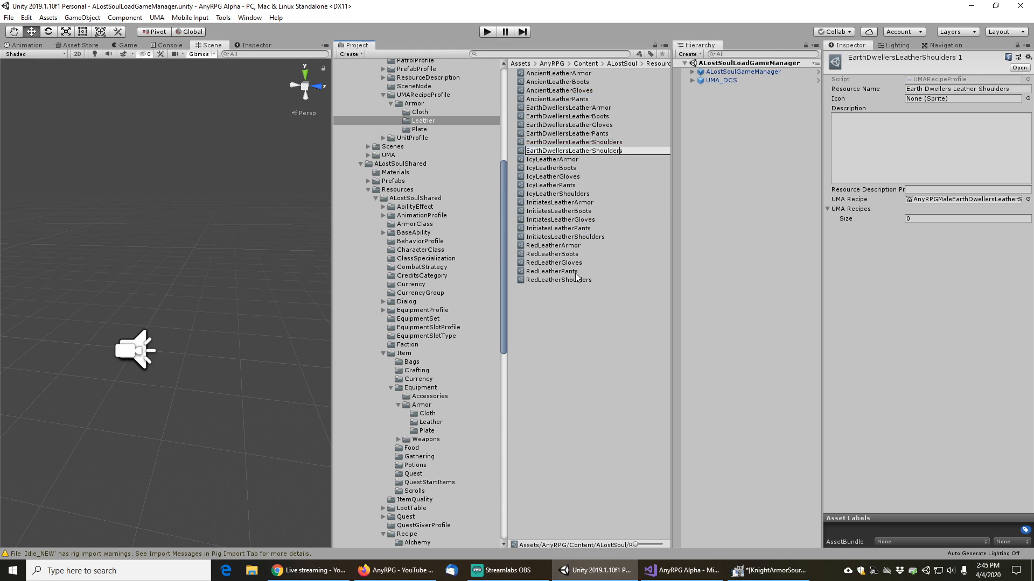
key(shift+Home)
text(Ancient)
key(Return)
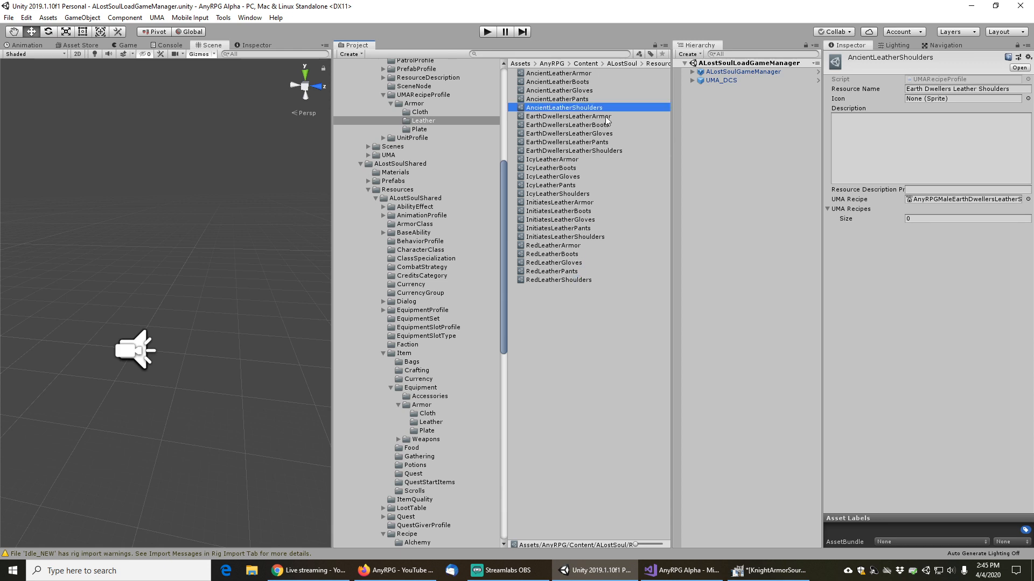
Set the AncientLeatherArmor recipe profile's resource name to "Ancient Leather Armor"
click(573, 74)
click(934, 88)
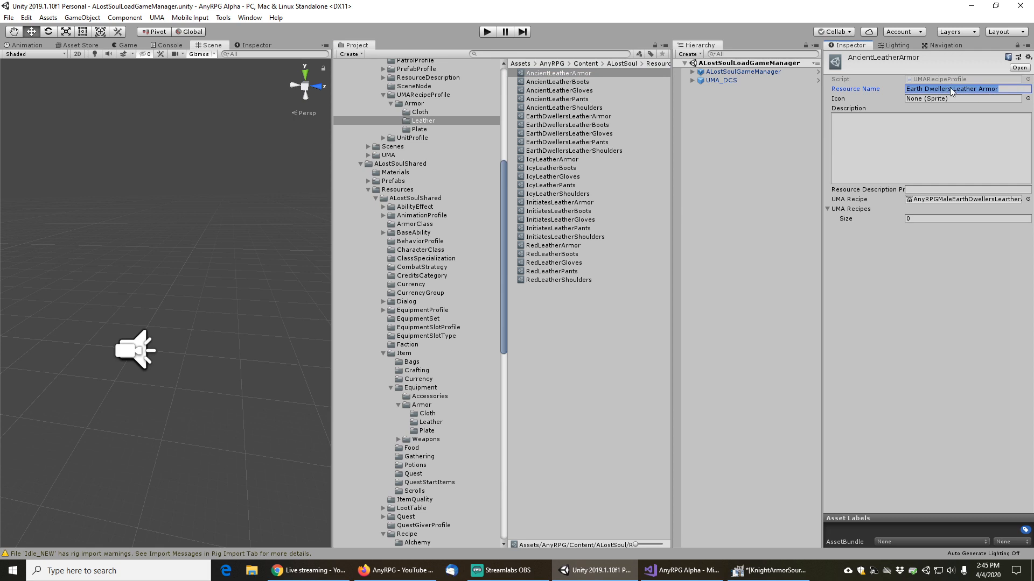
click(950, 89)
key(shift+Home)
text(Ancient)
Set the AncientLeatherBoots recipe profile's resource name to "Ancient Leather Boots"
click(589, 83)
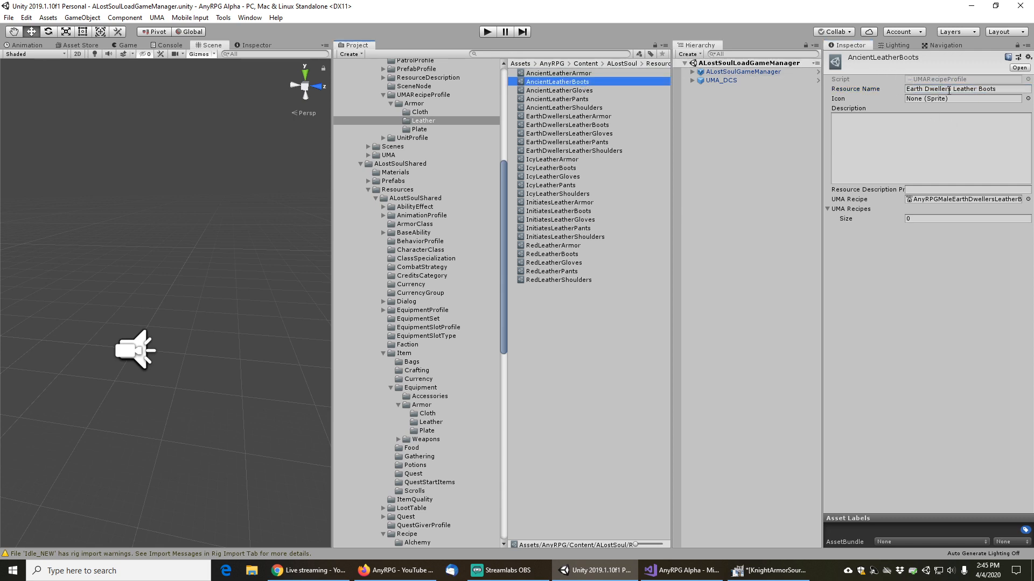
click(953, 88)
click(951, 90)
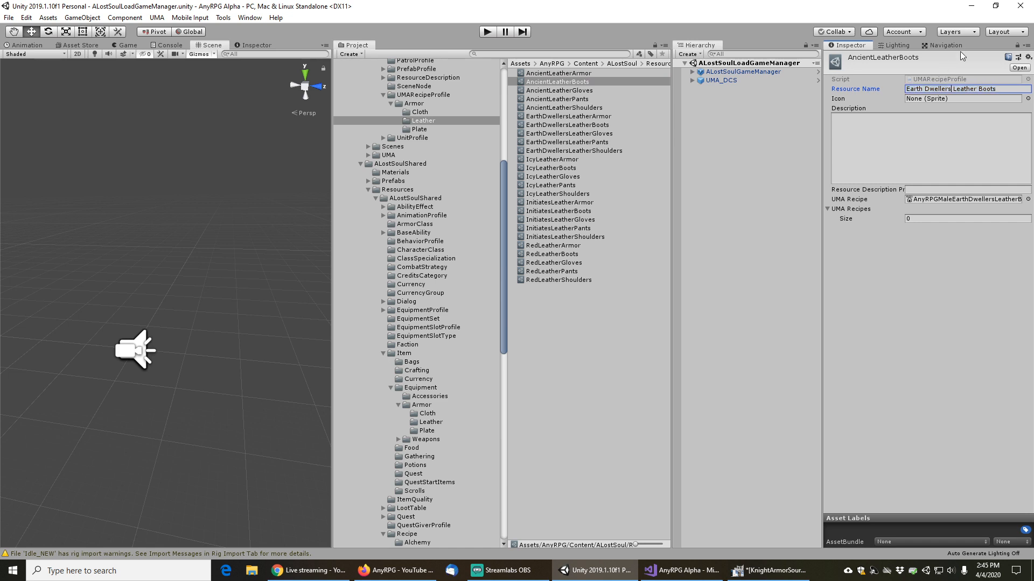
key(shift+Home)
text(Ancient)
Set the AncientLeatherGloves recipe profile's resource name to "Ancient Leather Gloves"
click(610, 90)
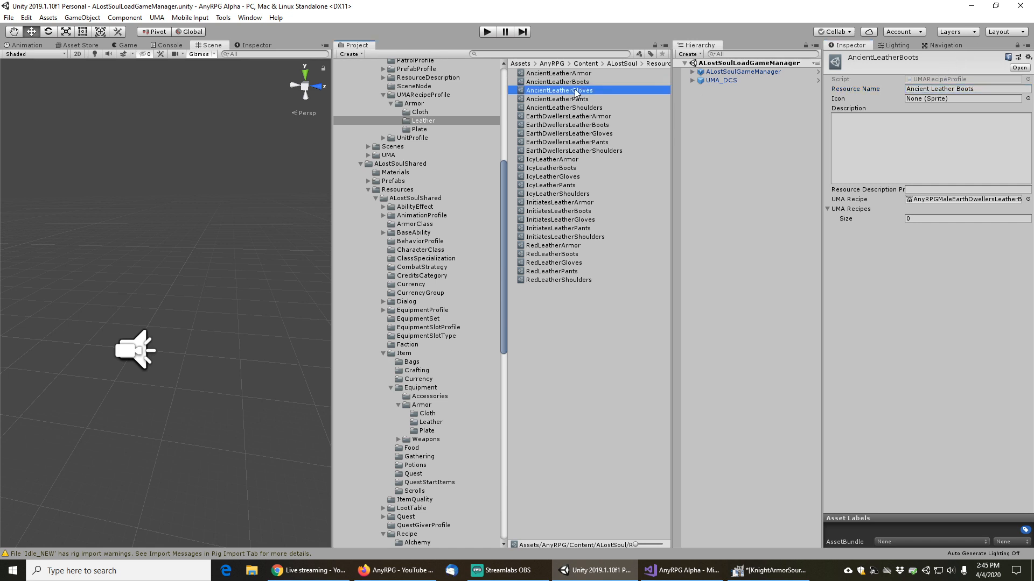
click(959, 87)
click(951, 89)
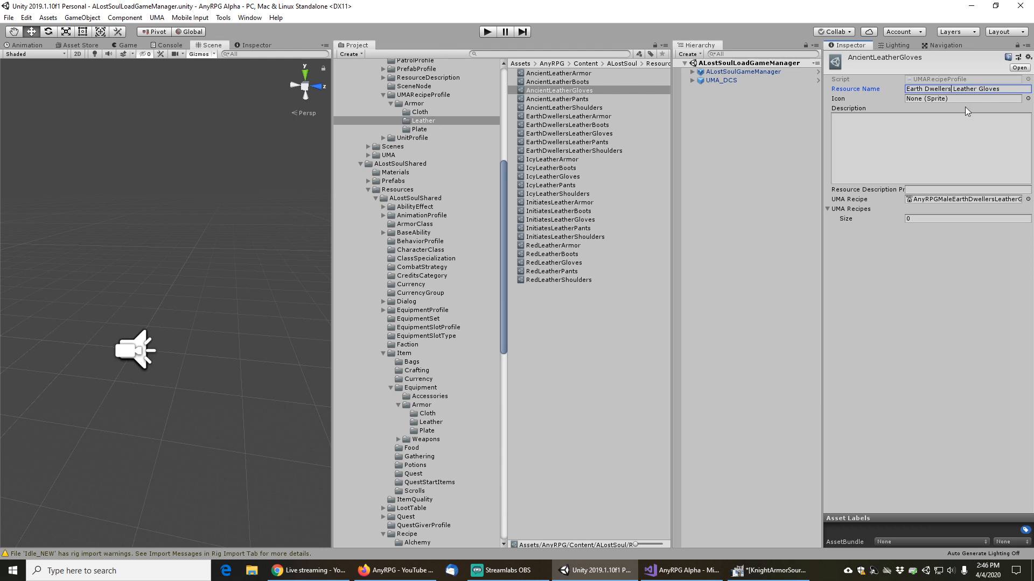
key(shift+Home)
text(Ancient)
key(Tab)
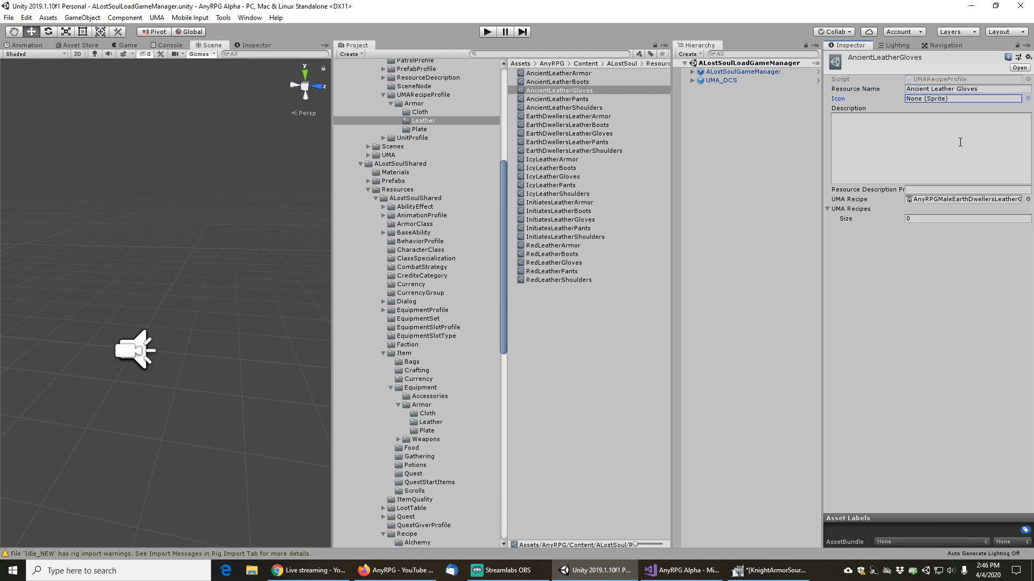
Set the AncientLeatherPants recipe profile's resource name to "Ancient Leather Pants"
click(551, 99)
click(951, 89)
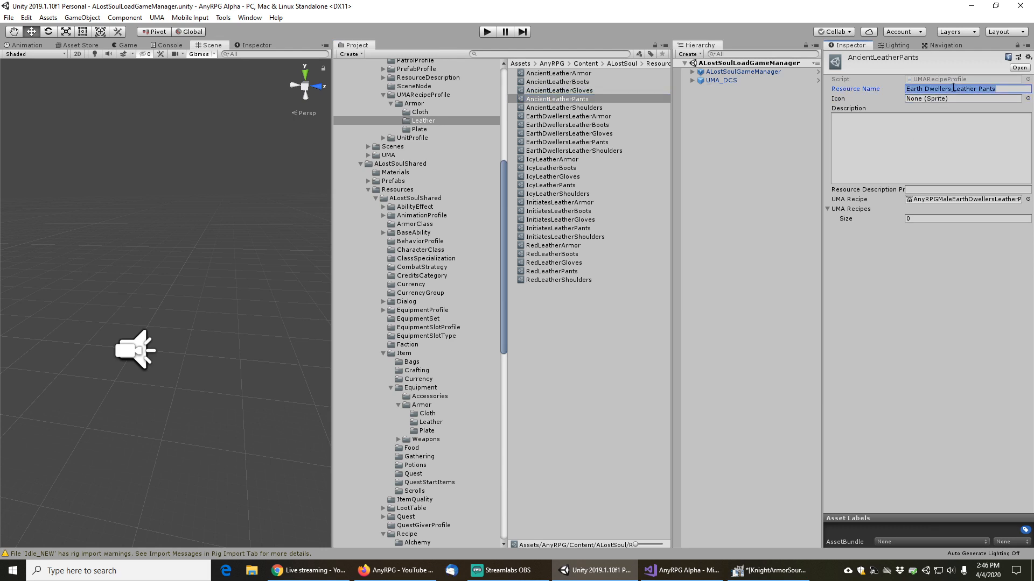
click(952, 89)
key(shift+Home)
text(Ancient)
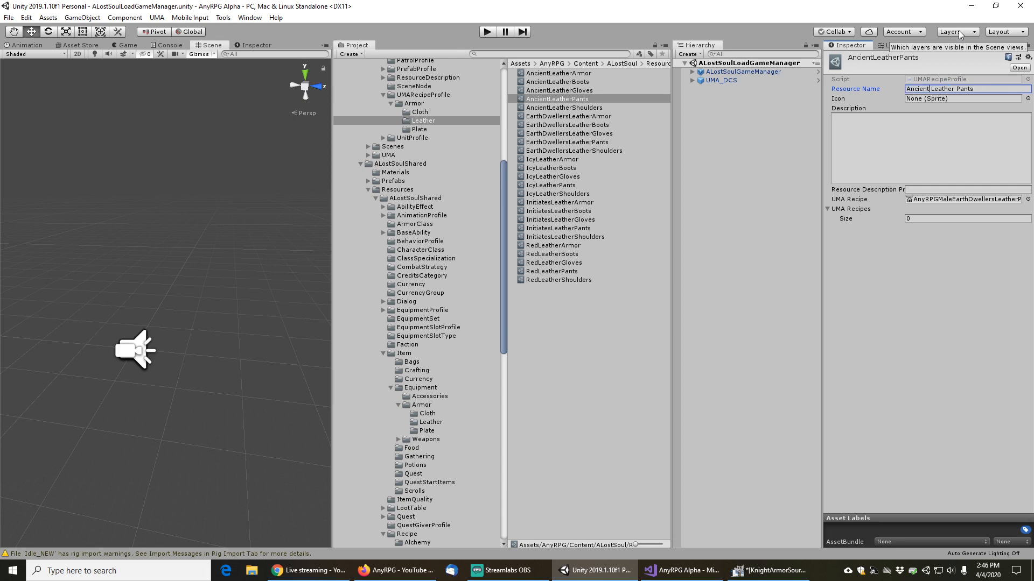
key(Tab)
Set the AncientLeatherShoulders recipe profile's resource name to "Ancient Leather Shoulders"
click(576, 108)
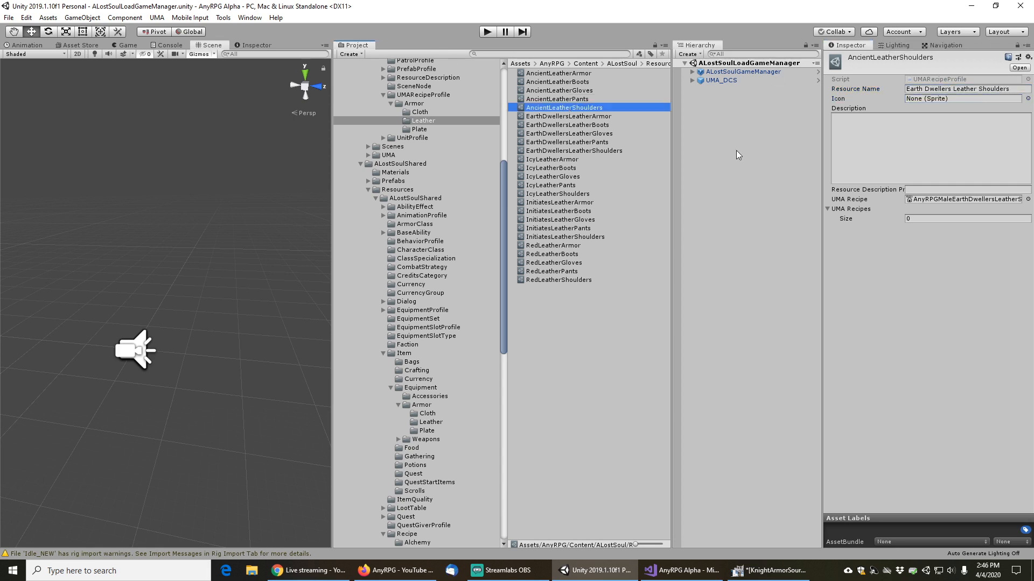
click(949, 89)
click(949, 88)
key(shift+Home)
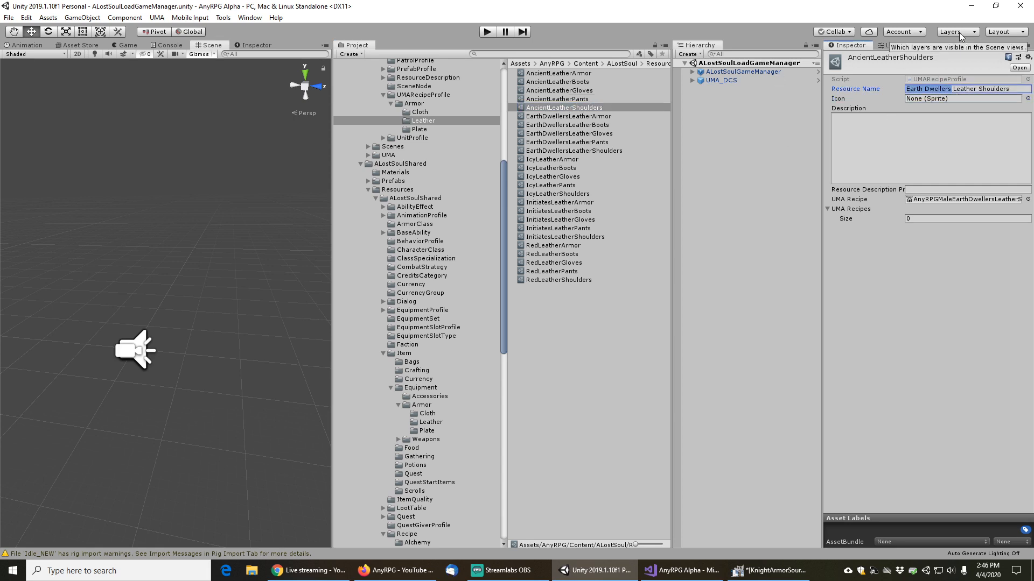
text(Ancient)
key(Tab)
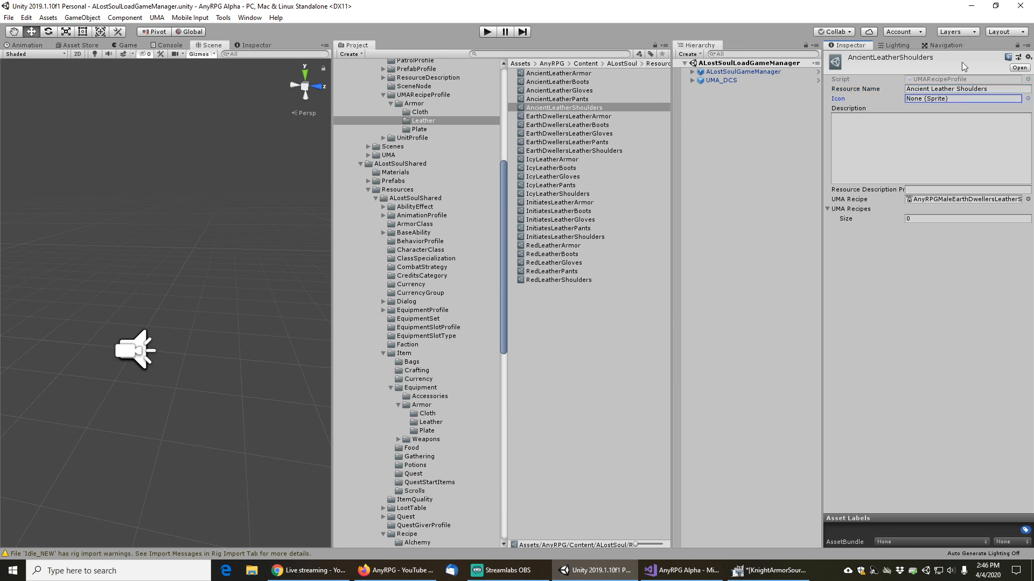
Duplicate the AncientLeatherShoulders recipe profile and rename the copy as AncientLeatherBelt
click(571, 106)
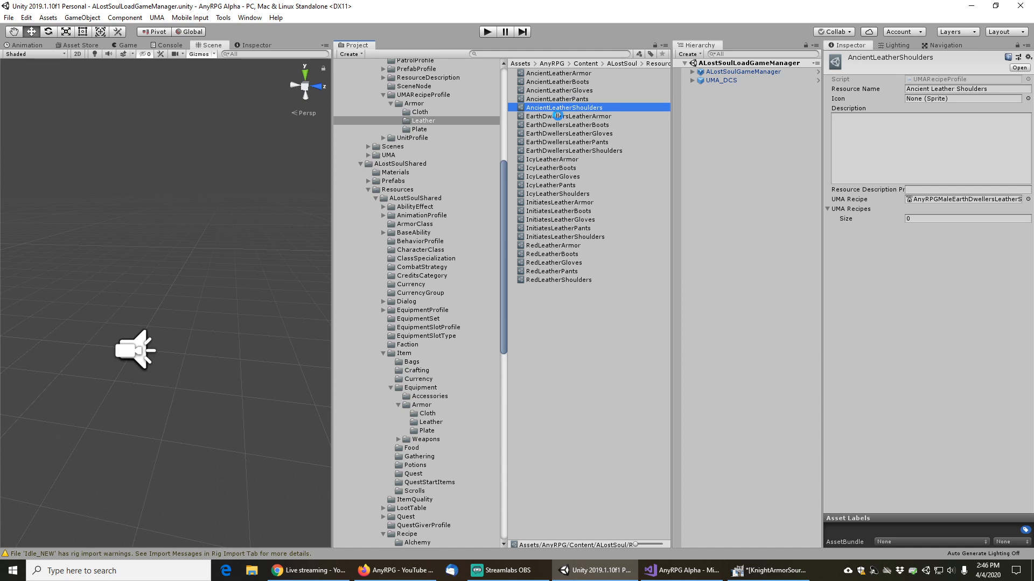
key(ctrl+d)
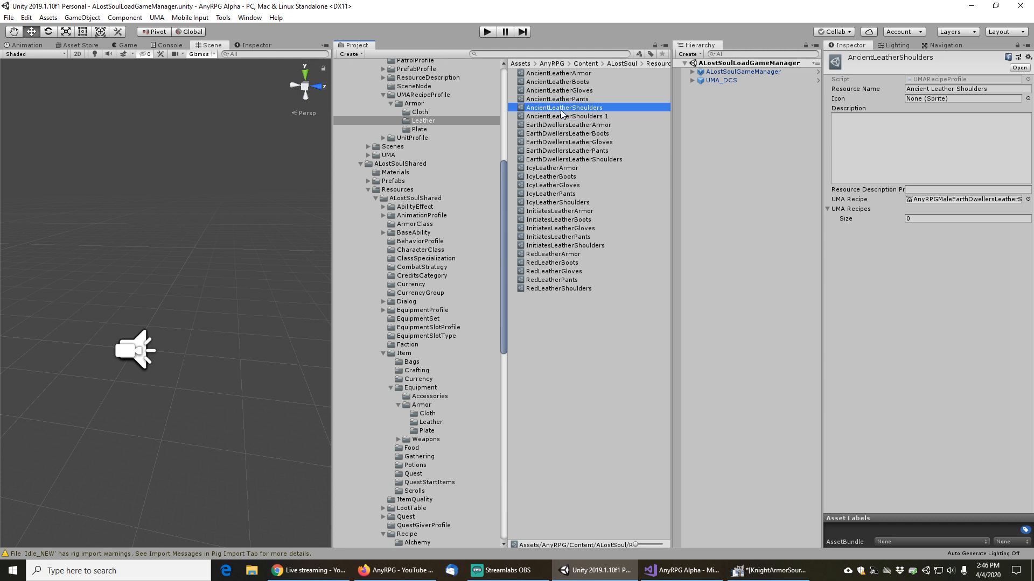
key(F2)
key(End)
key(BackSpace)
key(BackSpace)
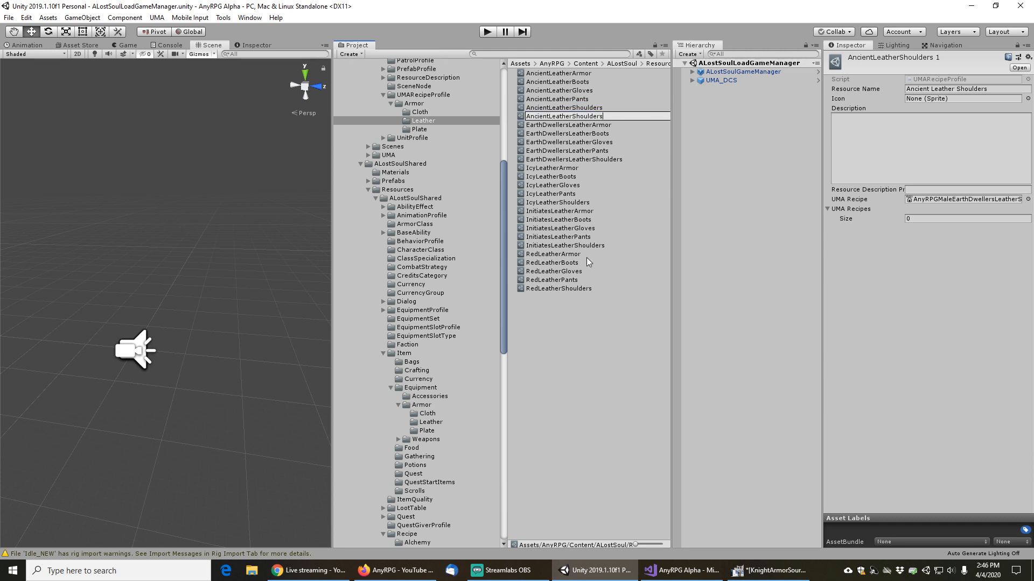
key(shift+Left)
key(shift+Left)
key(shift+Left)
key(shift+Left)
key(shift+Left)
key(shift+Left)
key(shift+Left)
key(shift+Left)
key(shift+Left)
text(Bel)
key(Return)
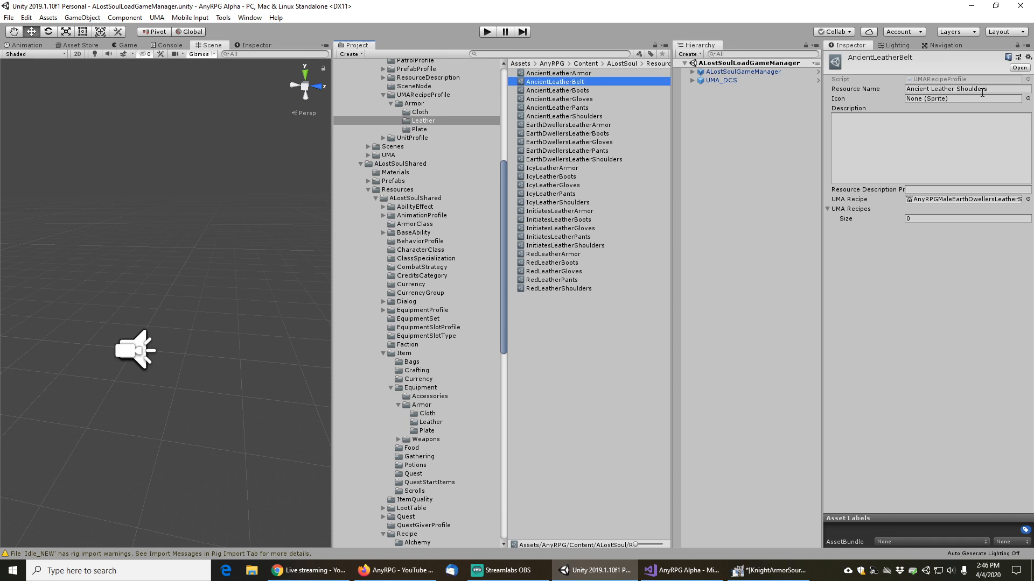
Set the AncientLeatherBelt recipe profile's resource name to "Ancient Leather Belt"
click(982, 91)
click(955, 89)
key(shift+End)
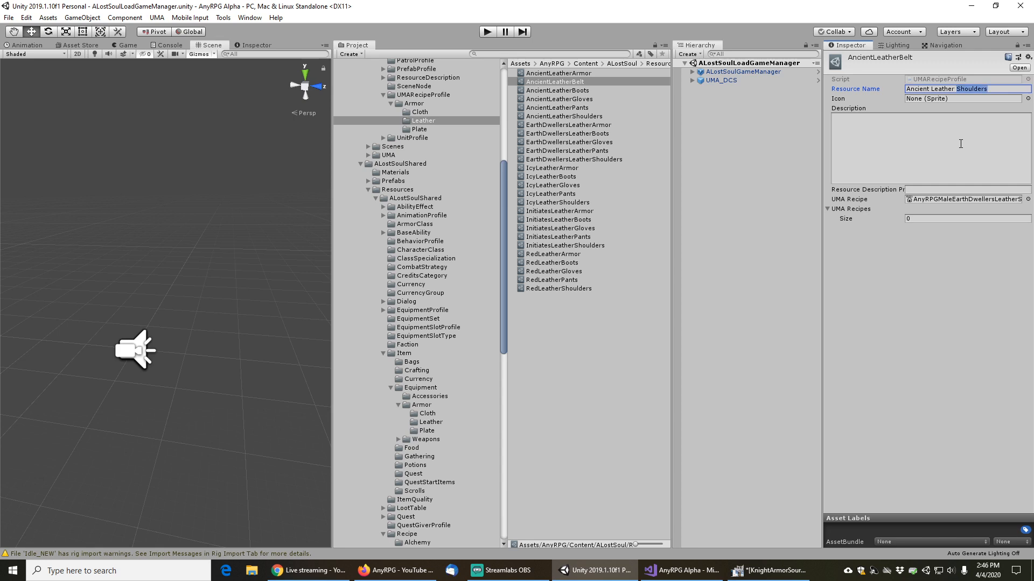
text(Belt)
key(Tab)
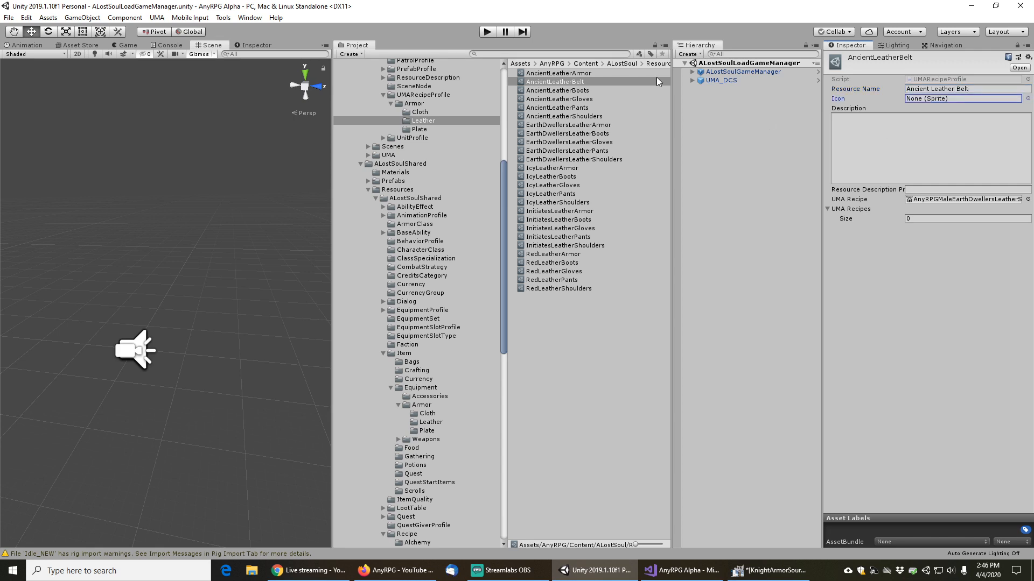
Clear the UMA Recipe reference to None on all six Ancient Leather recipe profiles, from AncientLeatherArmor to AncientLeatherShoulders
click(553, 72)
shift+click(557, 117)
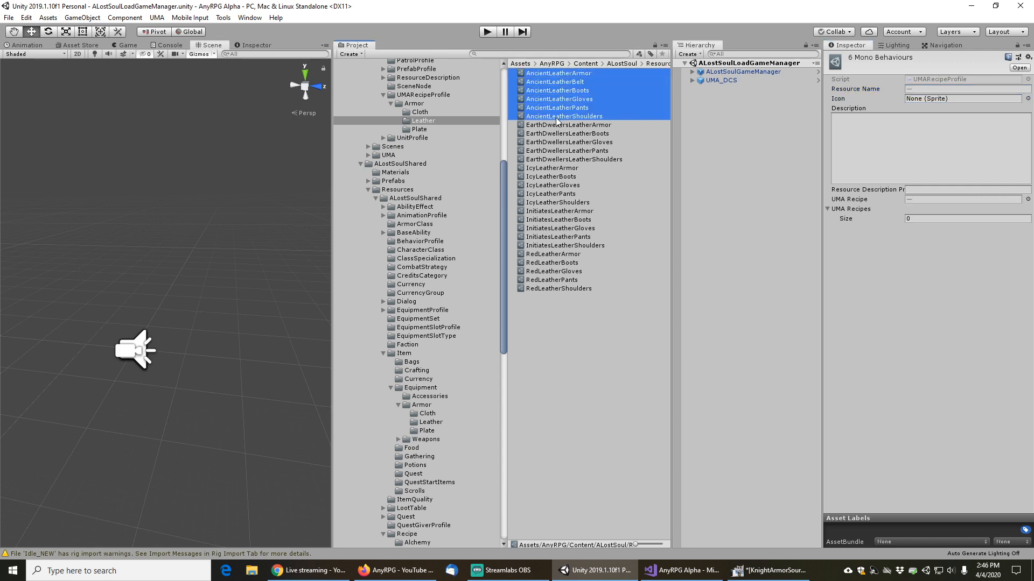
click(1028, 200)
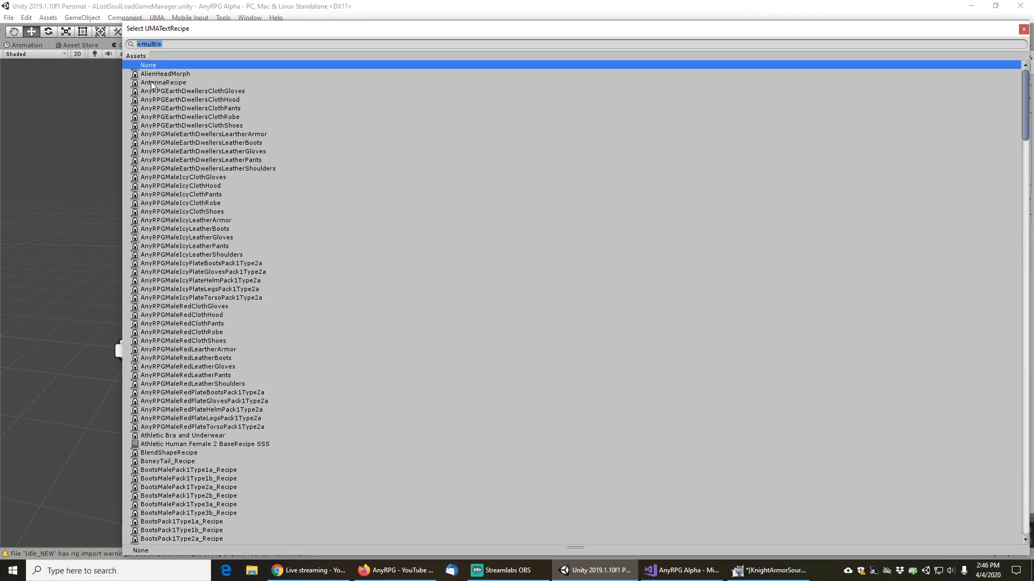
double_click(157, 64)
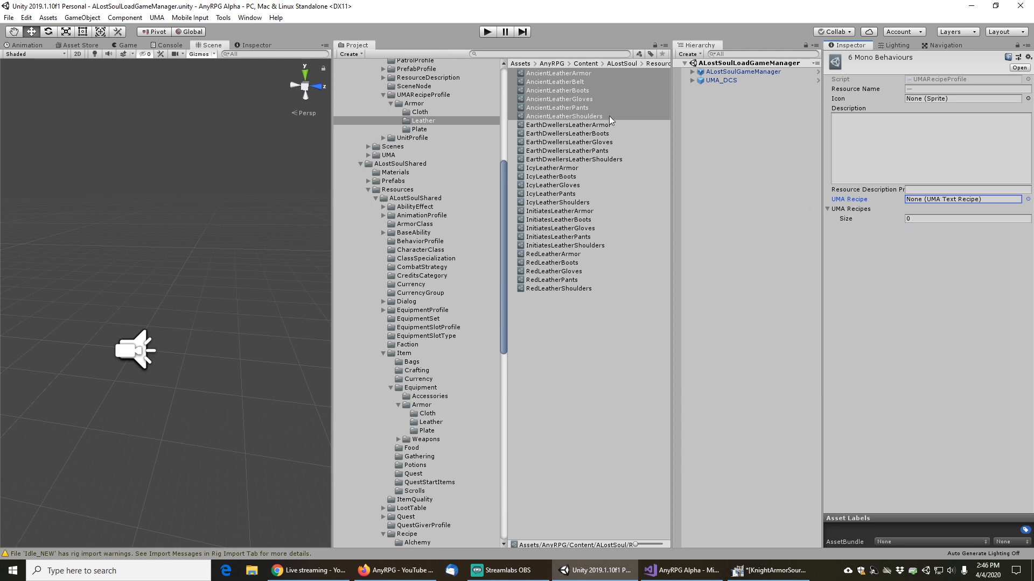
click(578, 127)
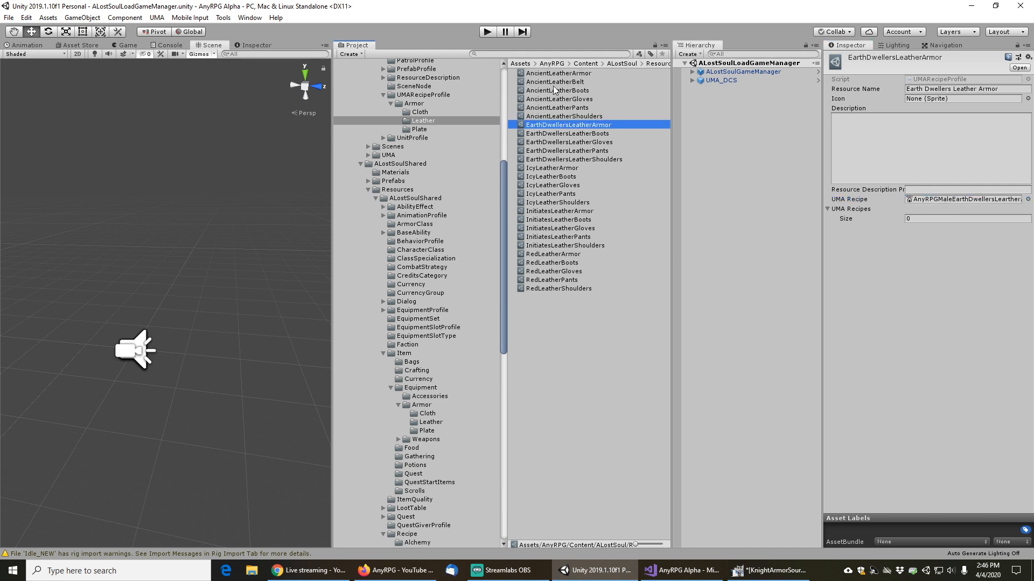
click(552, 75)
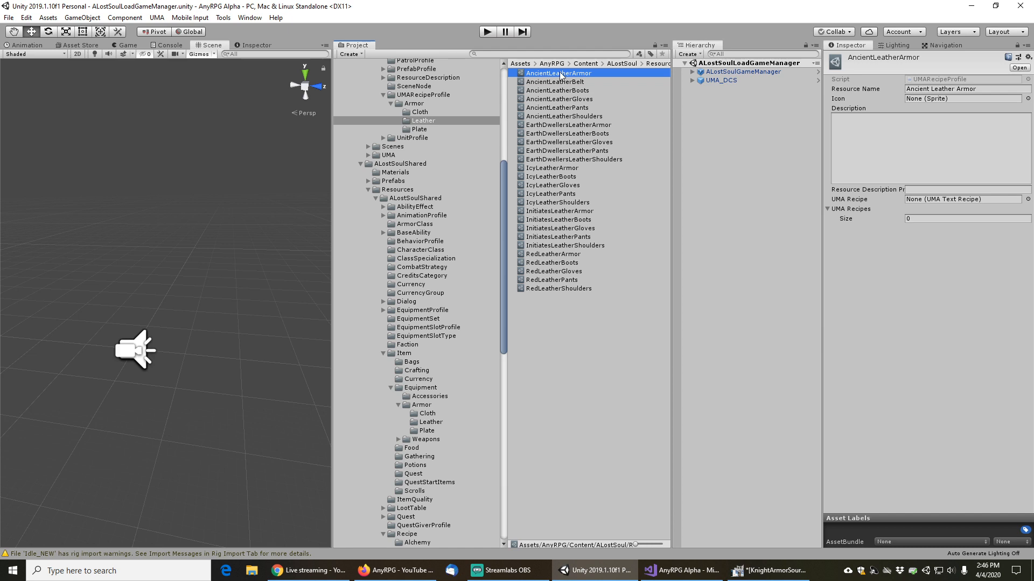
Duplicate the AncientLeatherShoulders recipe profile and rename the copy as AncientLeatherHood
click(574, 116)
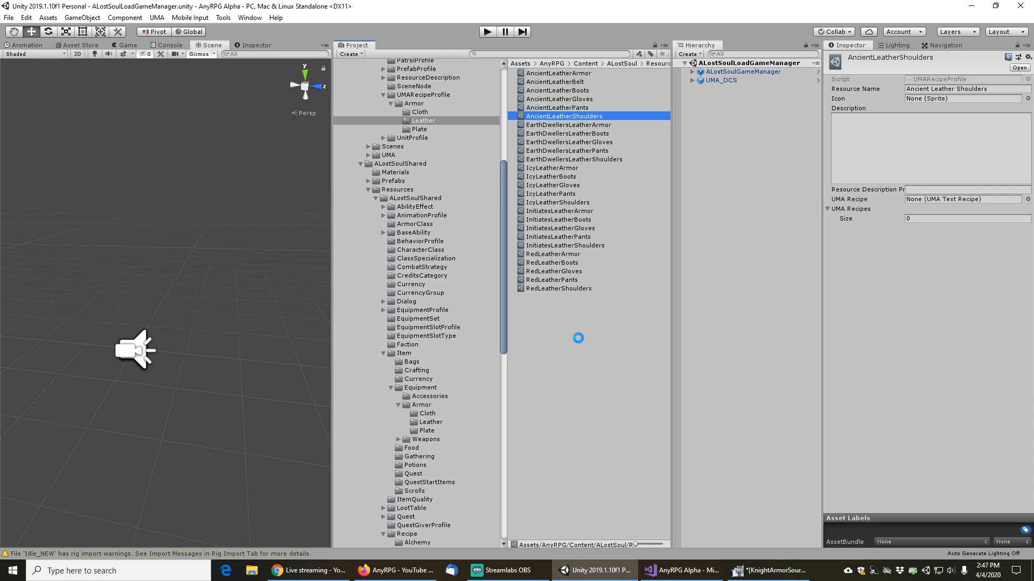
key(F2)
key(End)
key(BackSpace)
key(BackSpace)
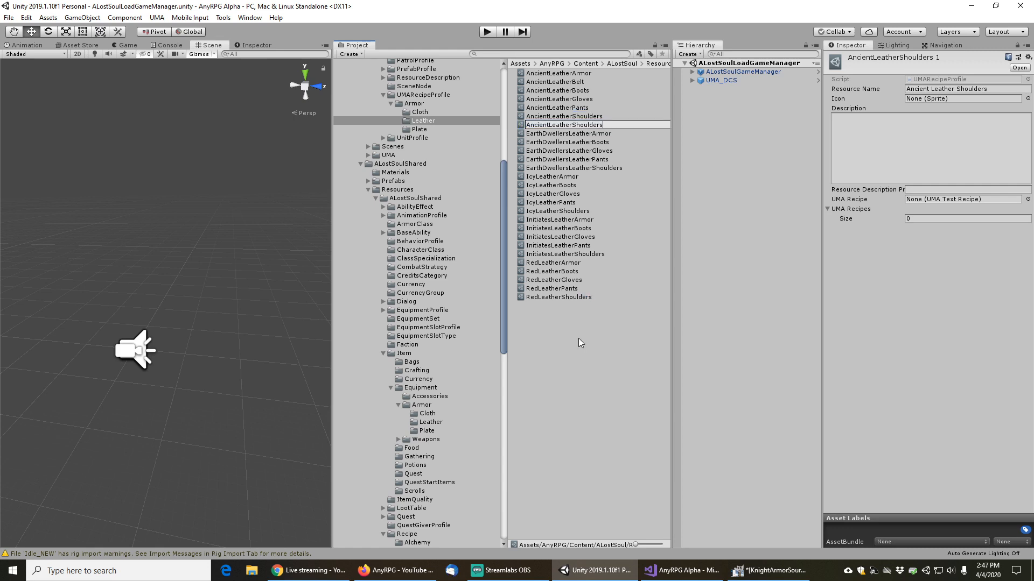
key(shift+Left)
key(shift+Left)
key(shift+Left)
key(shift+Left)
key(shift+Left)
key(shift+Left)
key(shift+Left)
key(shift+Left)
key(shift+Left)
text(Hood)
key(Return)
Set the AncientLeatherHood recipe profile's resource name to "Ancient Leather Hood"
double_click(978, 89)
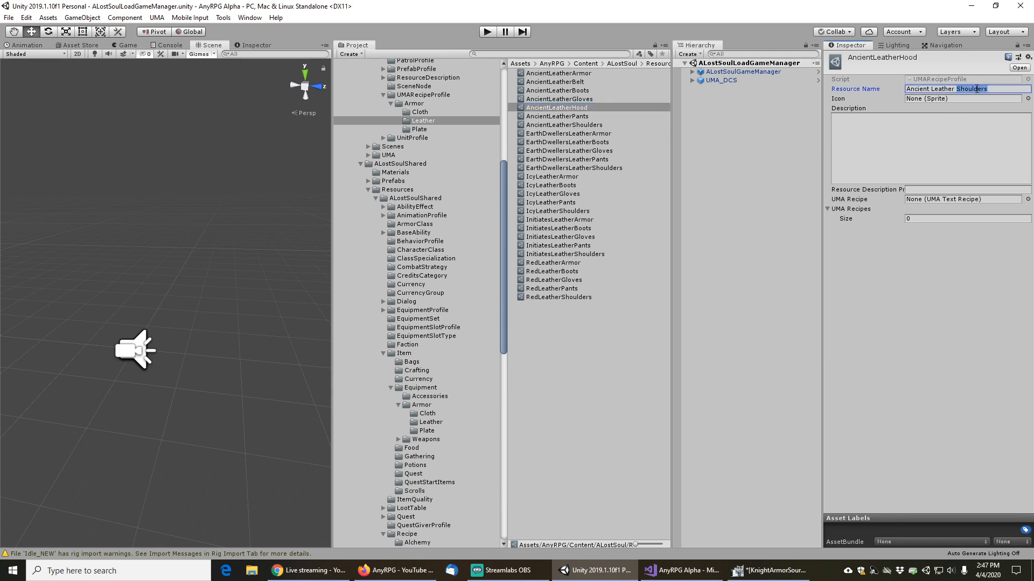
text(Hood)
key(Tab)
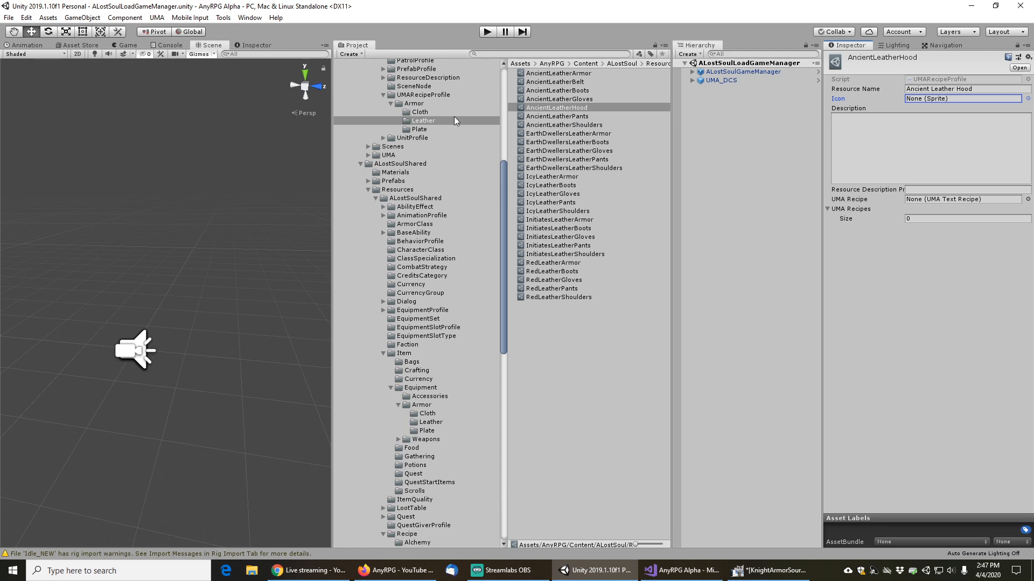
Close the second Inspector grouped with the Scene view and add a fresh Inspector in its place
scroll(428, 215, up, 5)
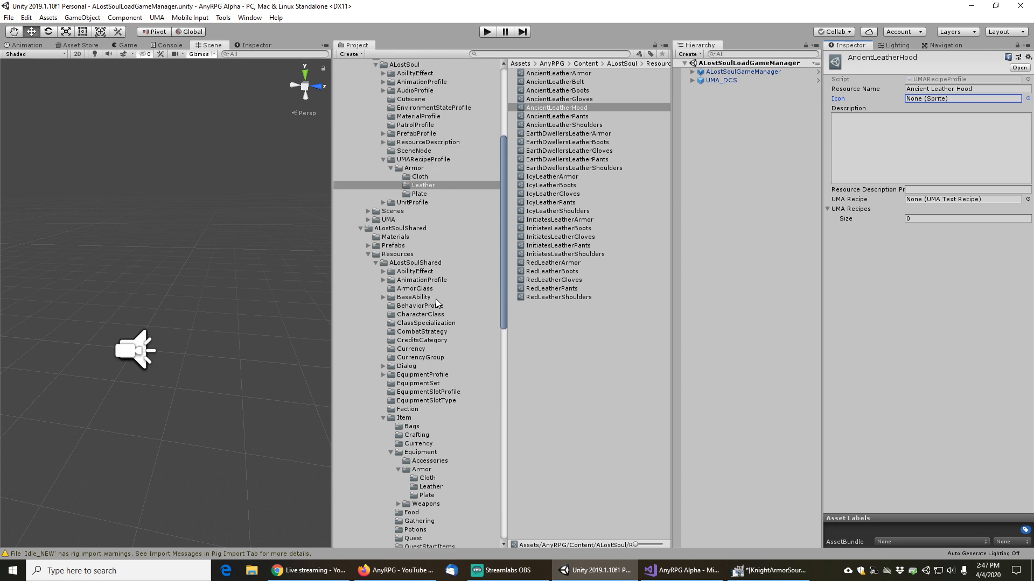
scroll(439, 293, down, 5)
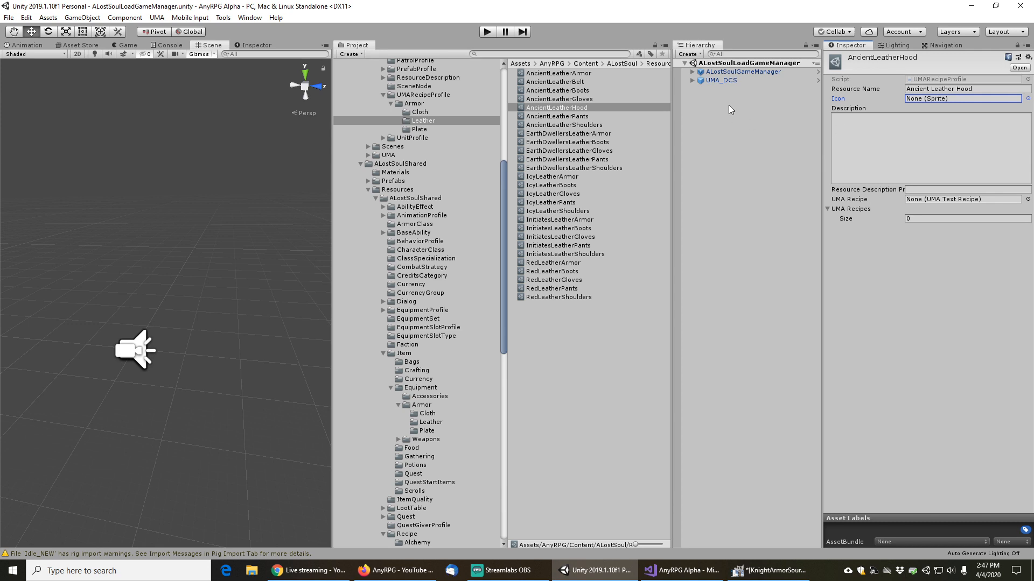
click(324, 45)
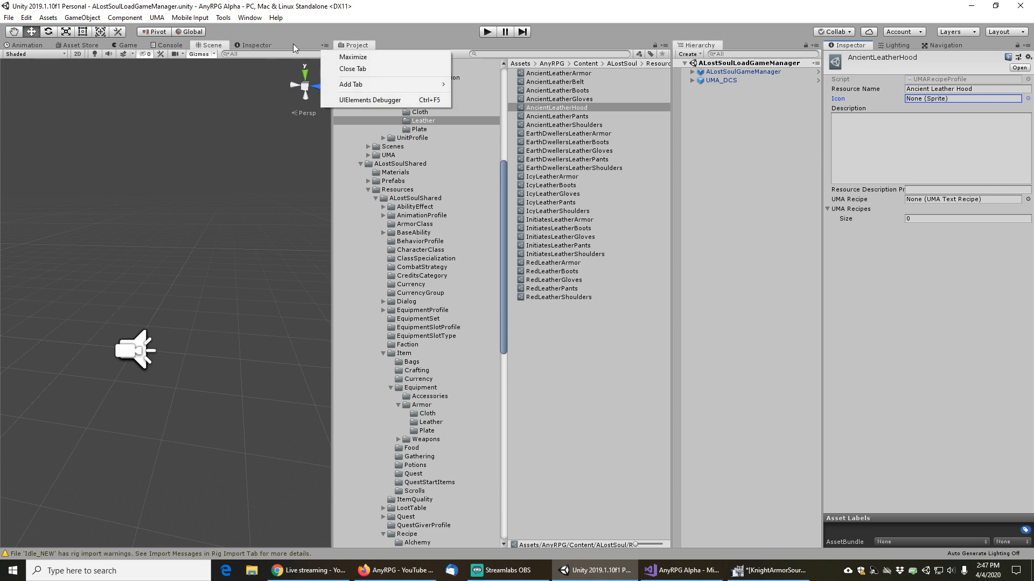
click(259, 45)
click(256, 45)
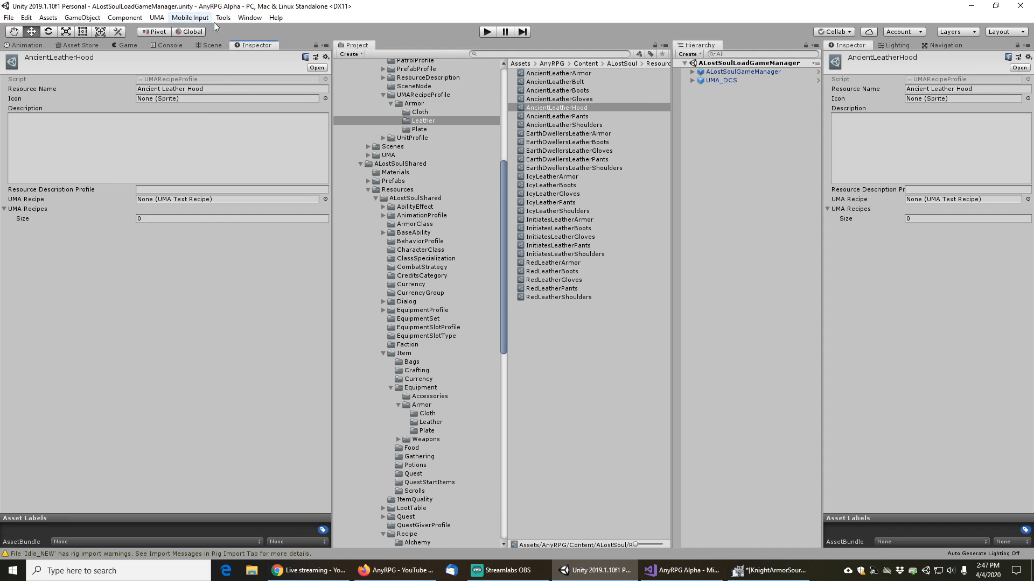
right_click(254, 45)
click(286, 106)
click(326, 48)
mouse_move(377, 85)
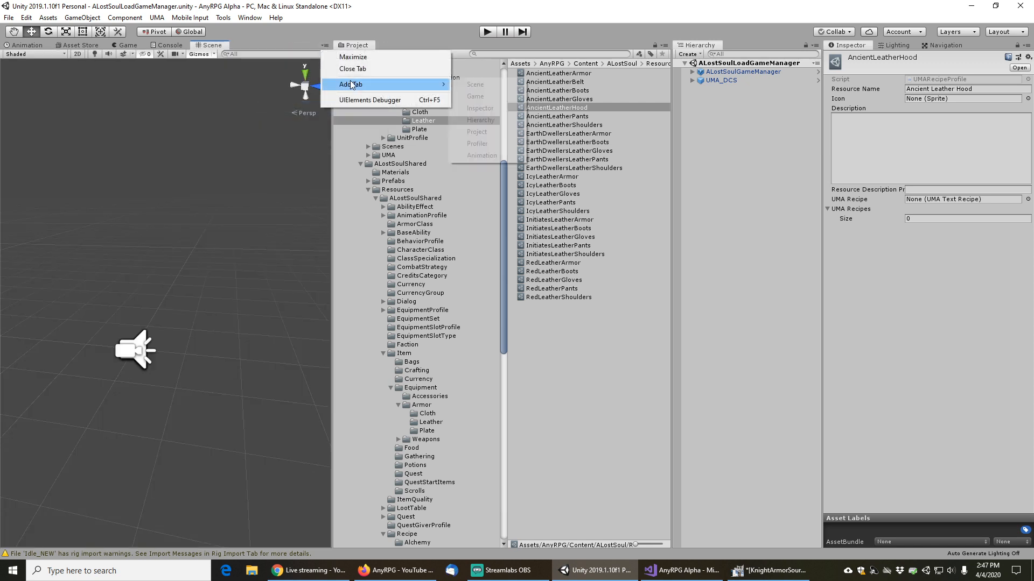
click(506, 98)
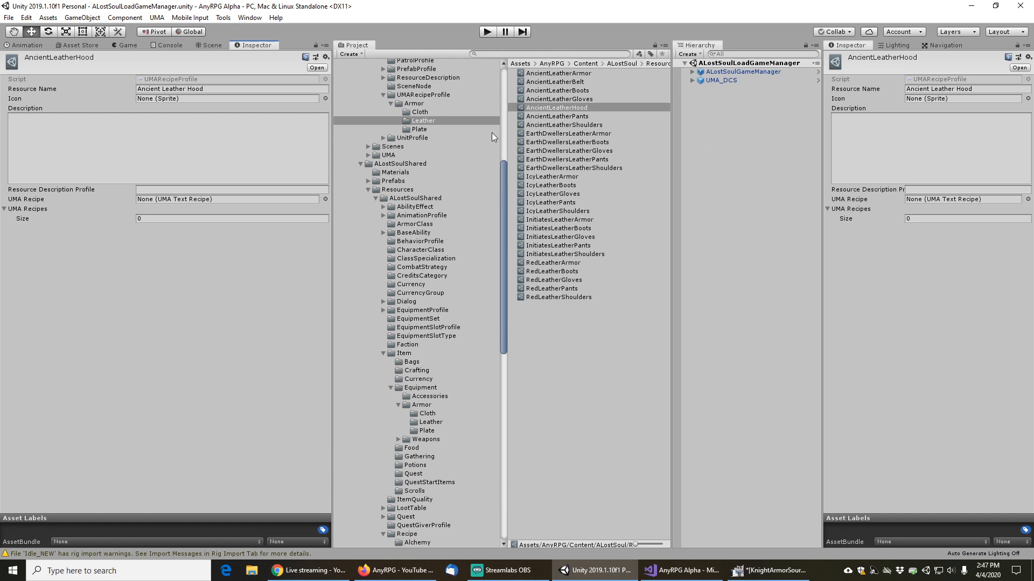
Lock the main Inspector on The_Assasin prefab from the ALostSoul Player prefabs folder, showing its default wardrobe recipes
drag(504, 193, 505, 101)
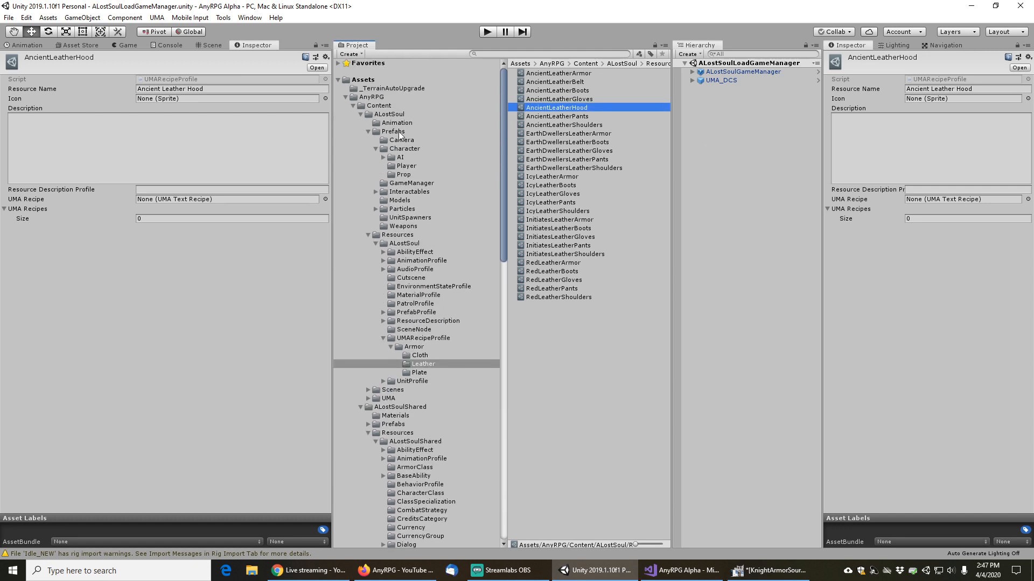
click(405, 165)
click(558, 82)
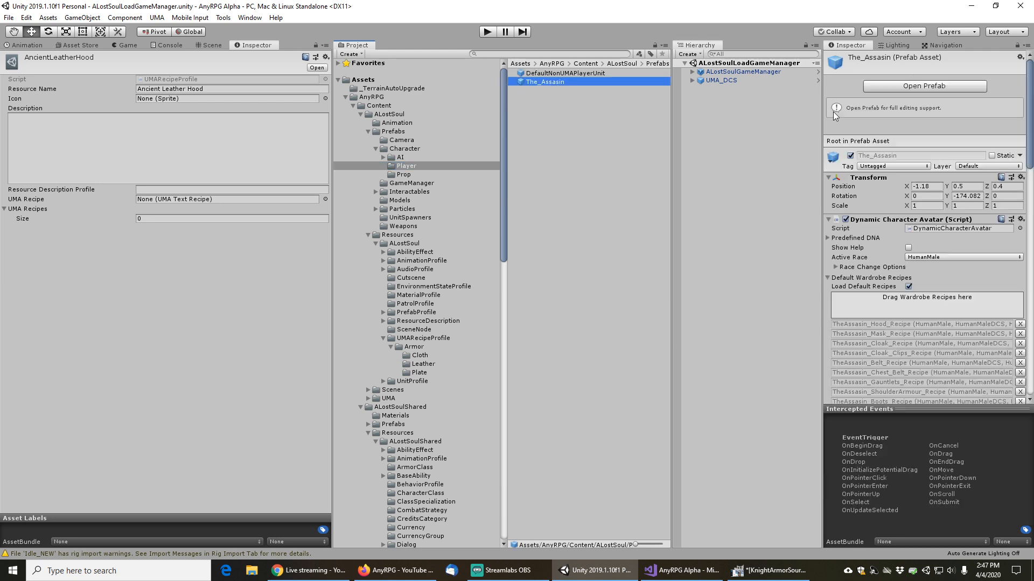
click(1018, 47)
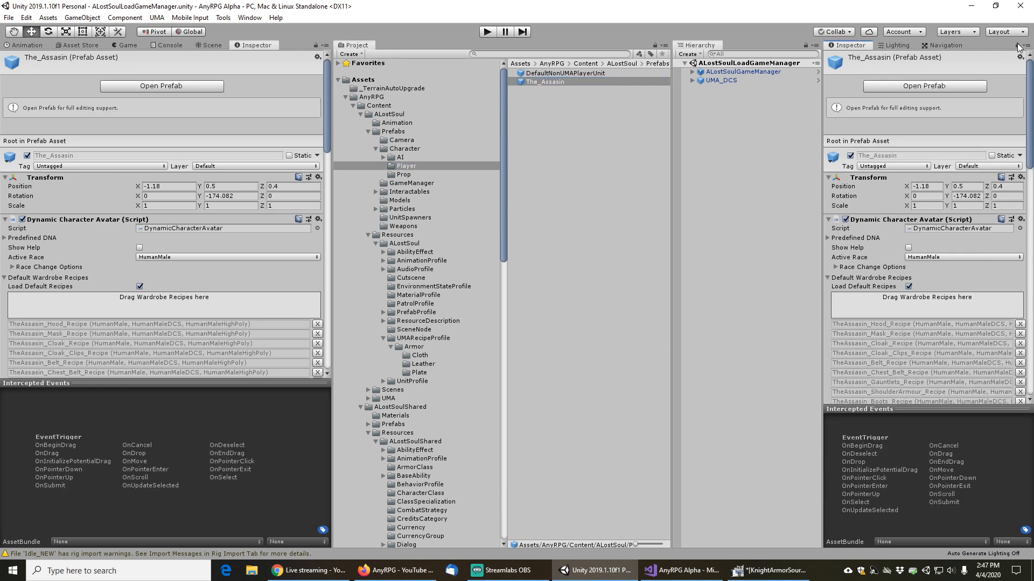
scroll(903, 261, down, 6)
scroll(903, 260, up, 3)
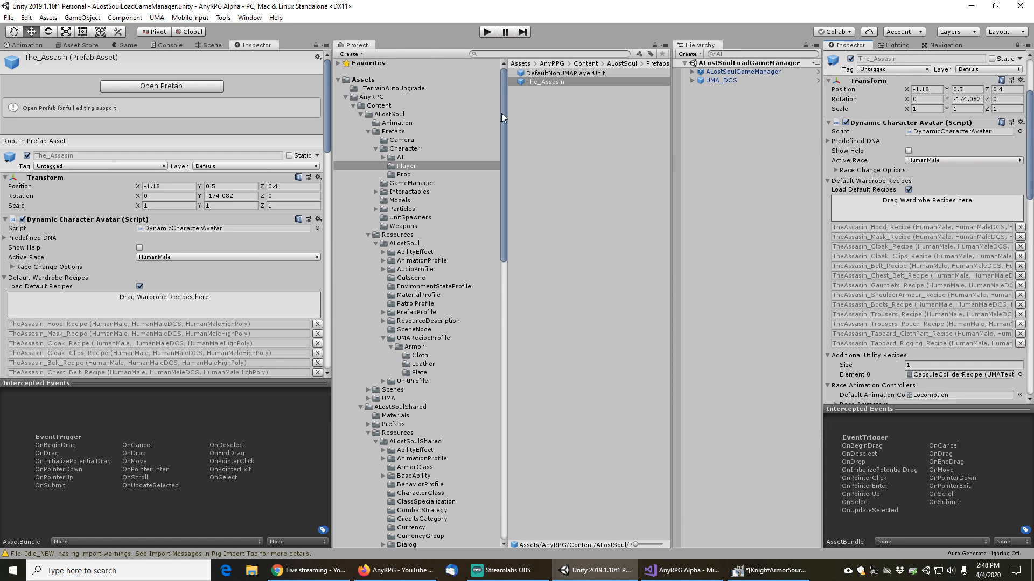
Set the size of the UMA Recipes list in the AncientLeatherArmor leather recipe profile to 4
click(423, 364)
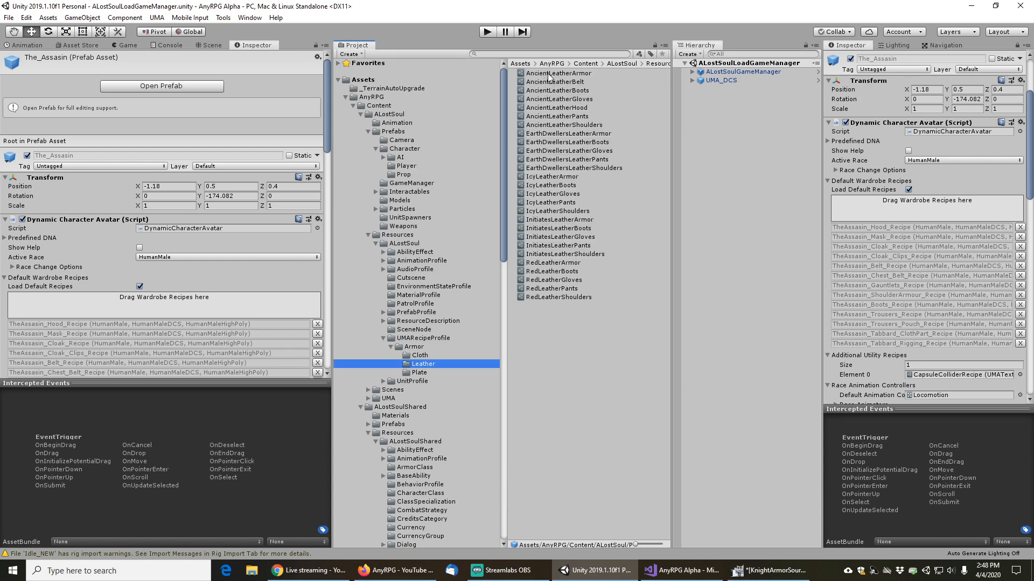
click(549, 75)
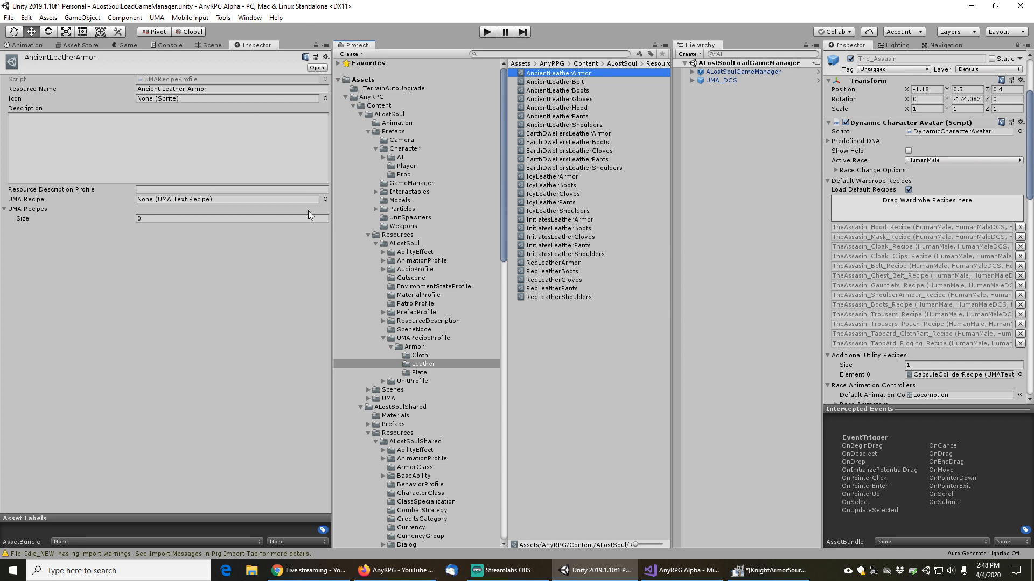
click(168, 218)
text(40)
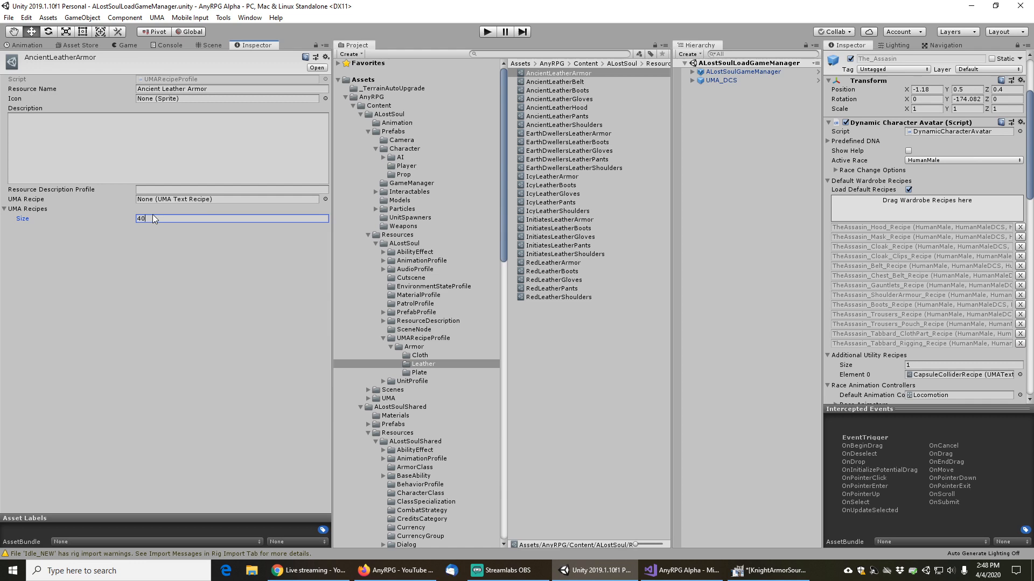
text(4)
key(Return)
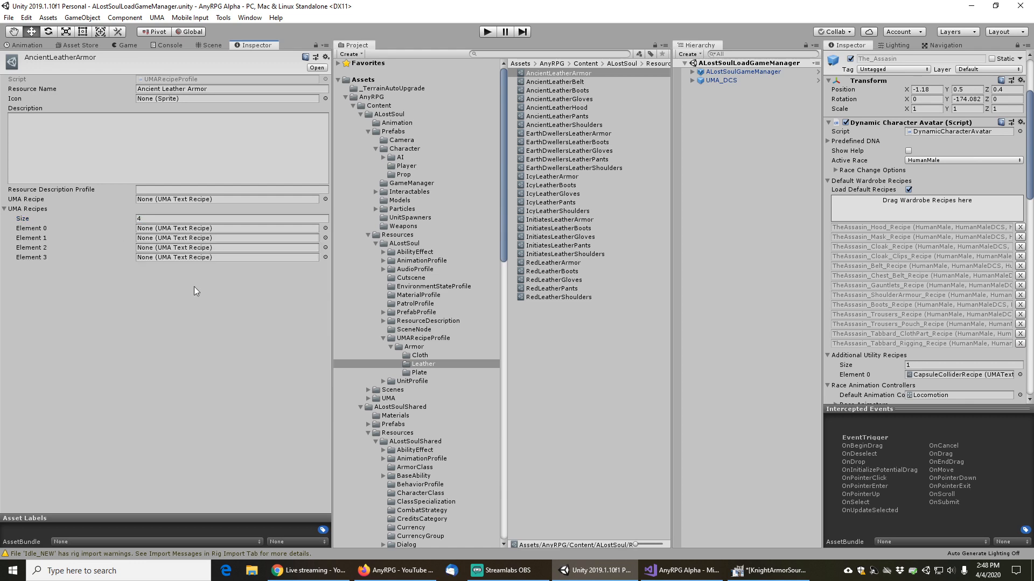
Search the recipes for "theassas", copy the search term, and assign TheAssasin_Tabbard_Rigging_Recipe to Element 0 of AncientLeatherArmor
click(325, 228)
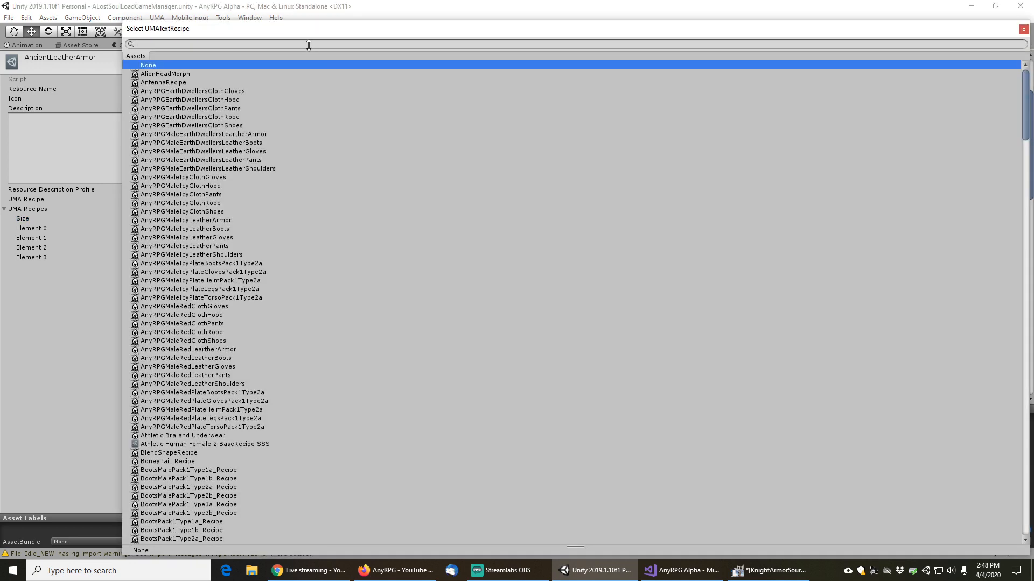
text(theassas)
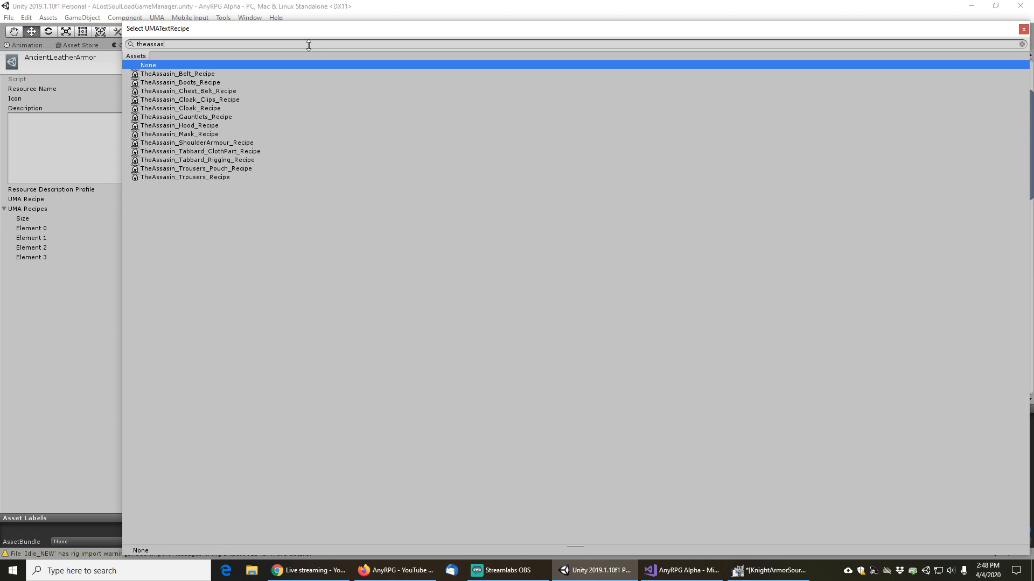
key(ctrl+a)
key(ctrl+c)
click(308, 45)
double_click(195, 159)
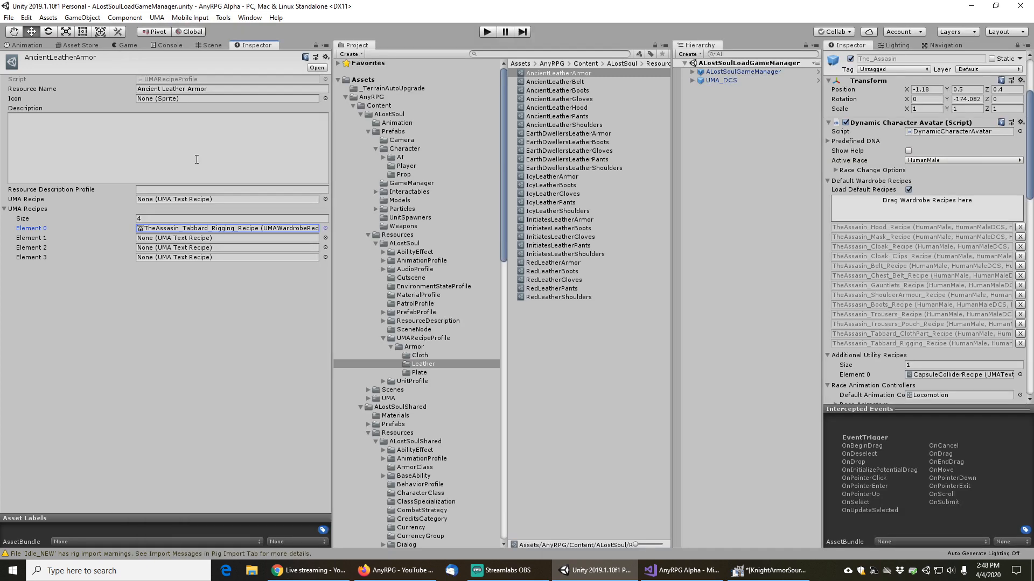
Assign TheAssasin_Tabbard_ClothPart_Recipe to Element 1 and TheAssasin_Chest_Belt_Recipe to Element 2 of AncientLeatherArmor's UMA Recipes
click(325, 238)
text(theassas)
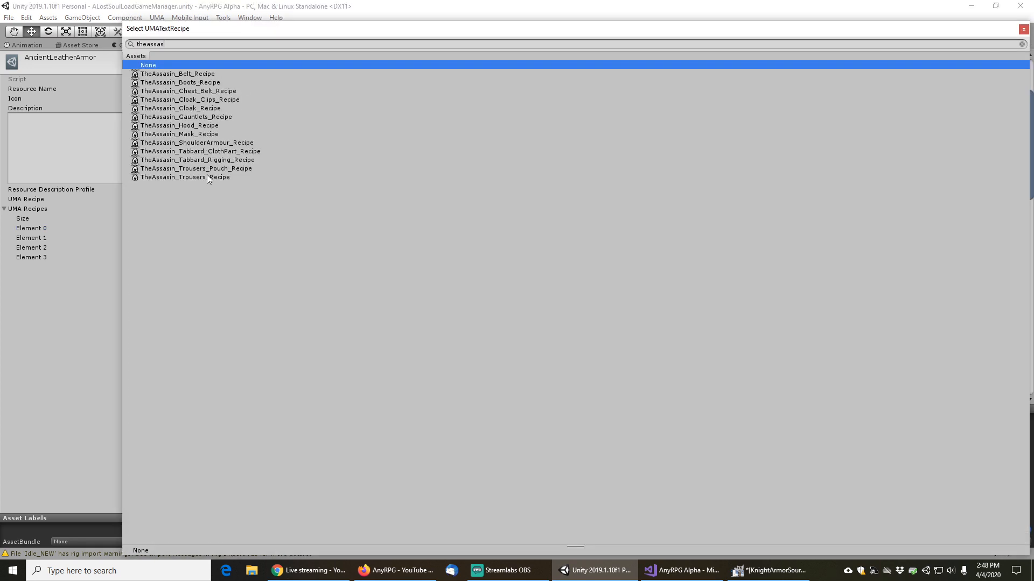
double_click(204, 153)
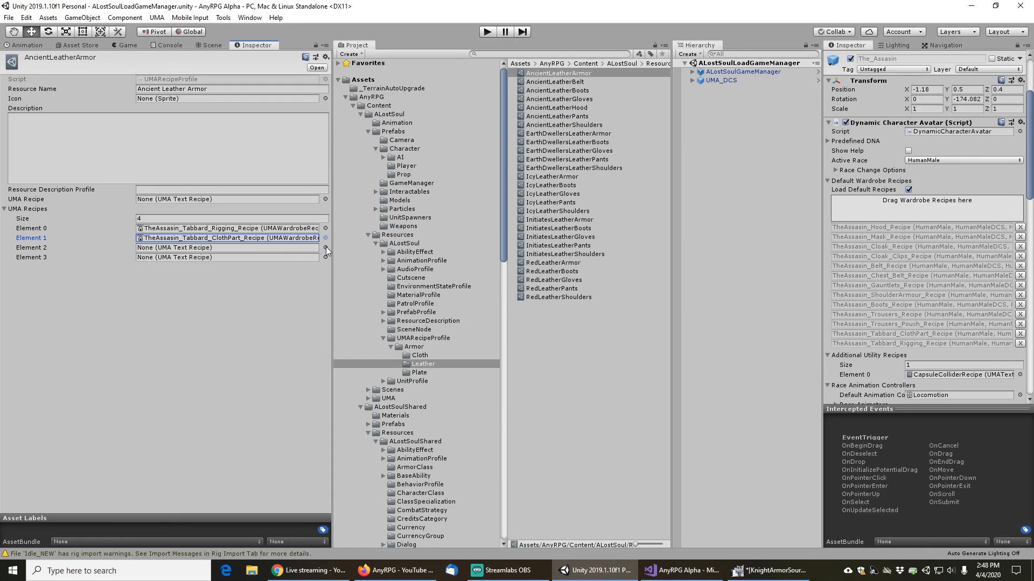
click(325, 247)
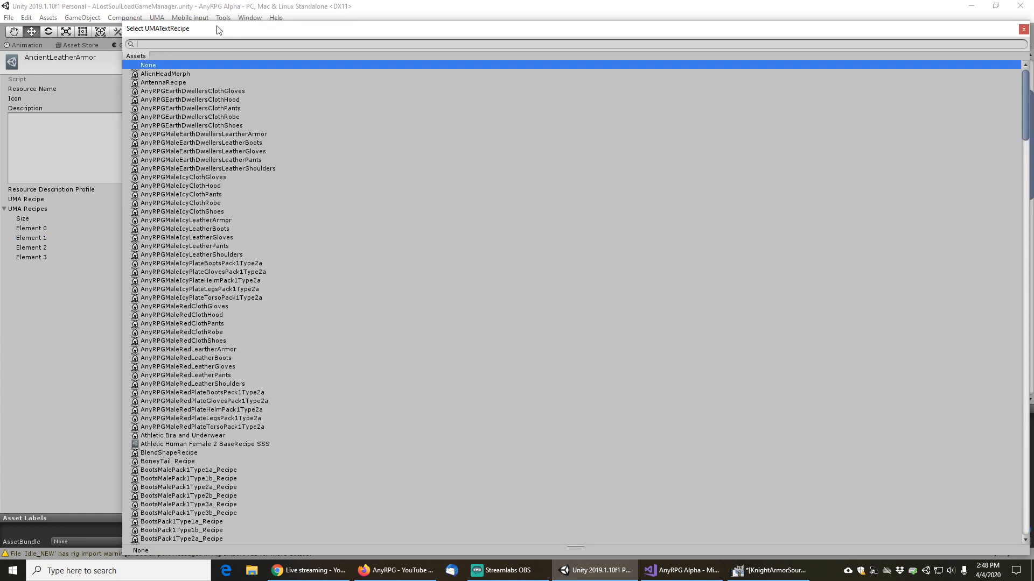
key(ctrl+v)
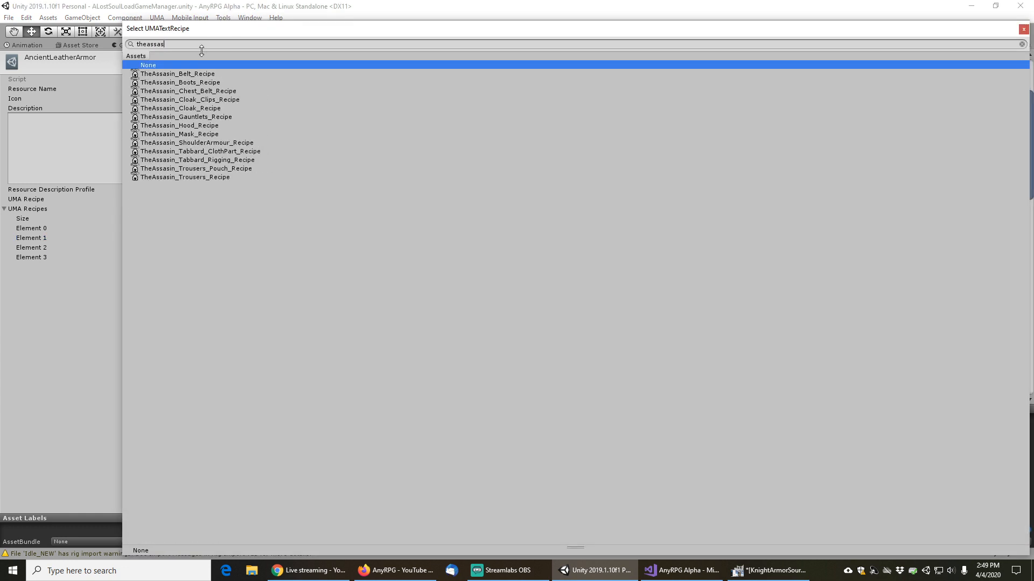
click(207, 93)
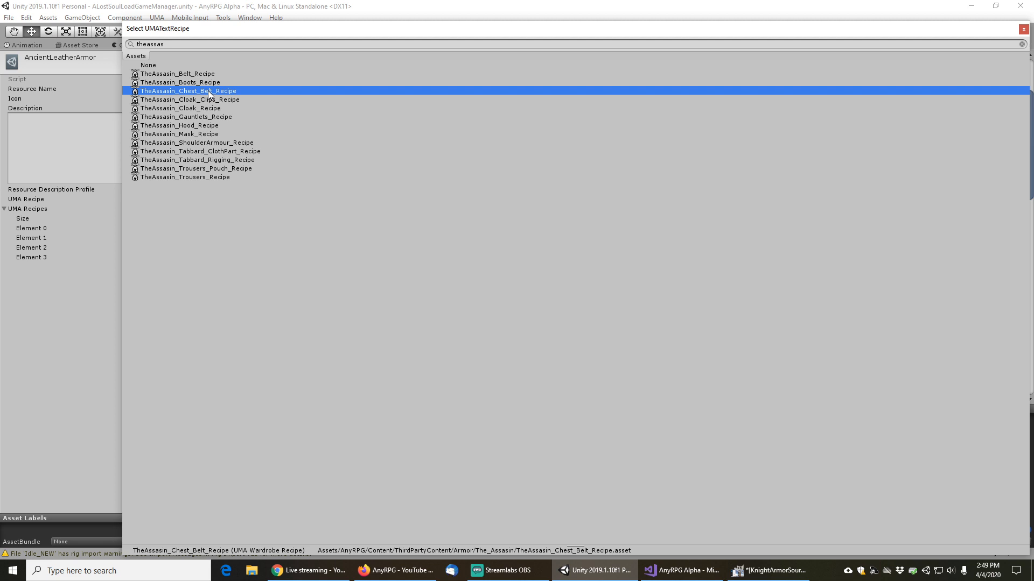
double_click(209, 91)
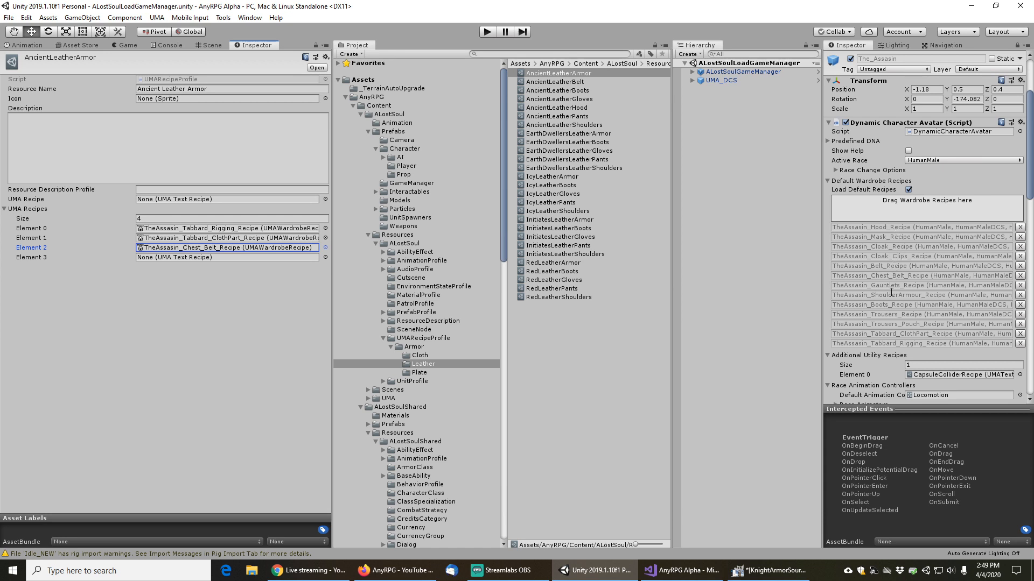
Reduce AncientLeatherArmor's UMA Recipes list size to 3, removing the empty last element
click(171, 219)
text(3)
key(Tab)
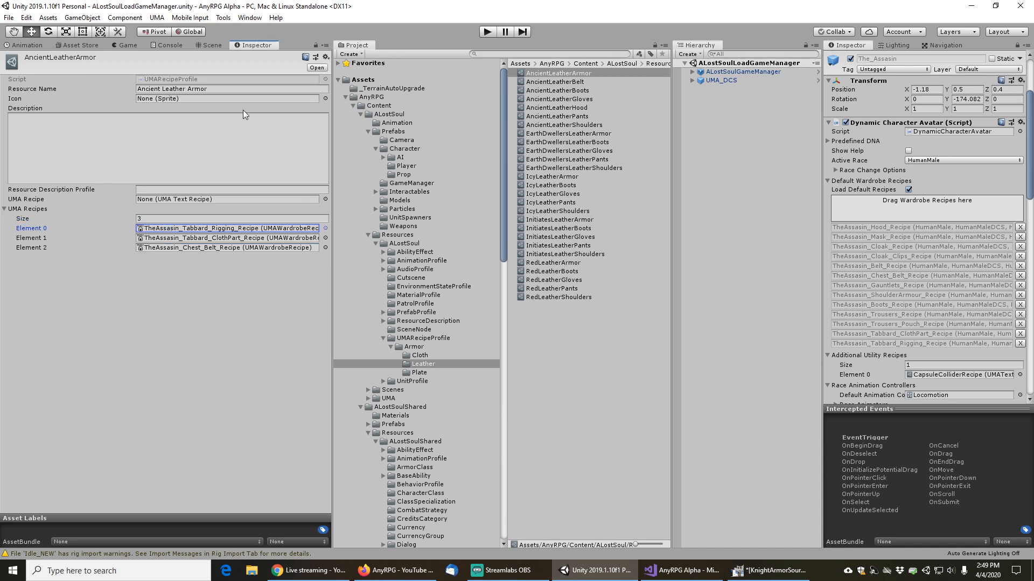
Set the size of the UMA Recipes list in the AncientLeatherBelt recipe profile to 1
click(558, 82)
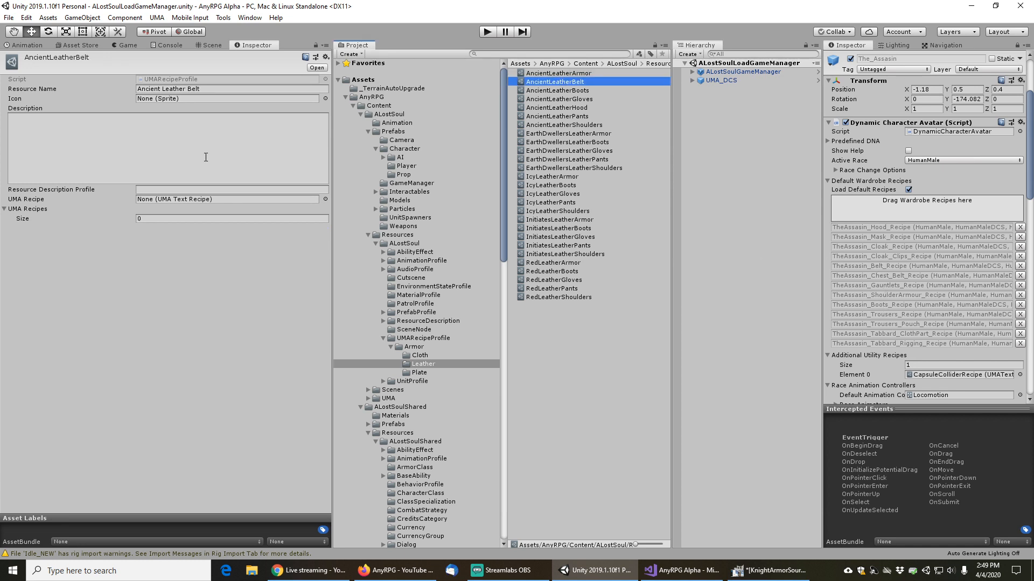
click(152, 216)
text(1)
key(Return)
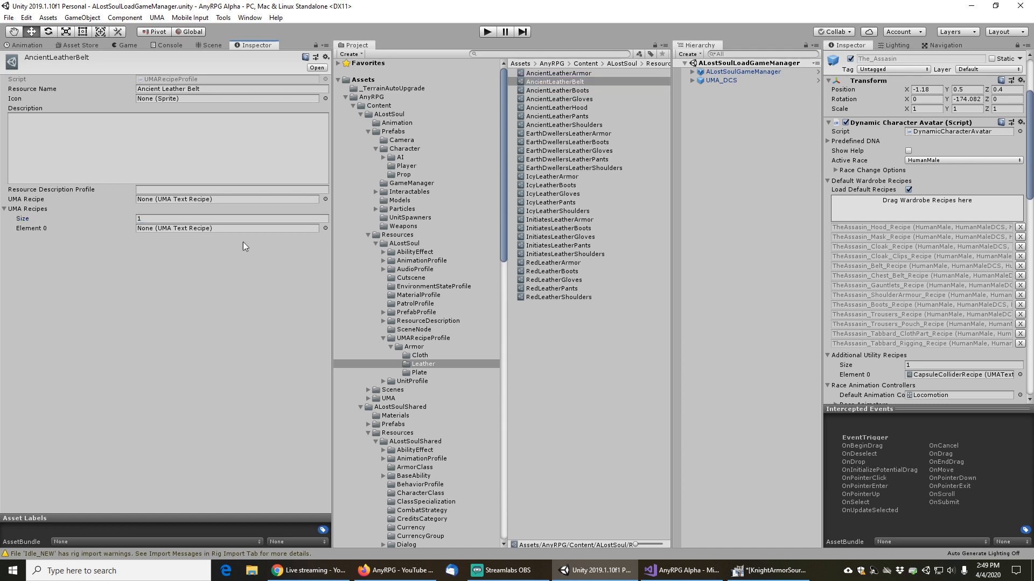
Find the "theassas" recipes and assign TheAssasin_Belt_Recipe to Element 0 of AncientLeatherBelt's UMA Recipes
click(325, 228)
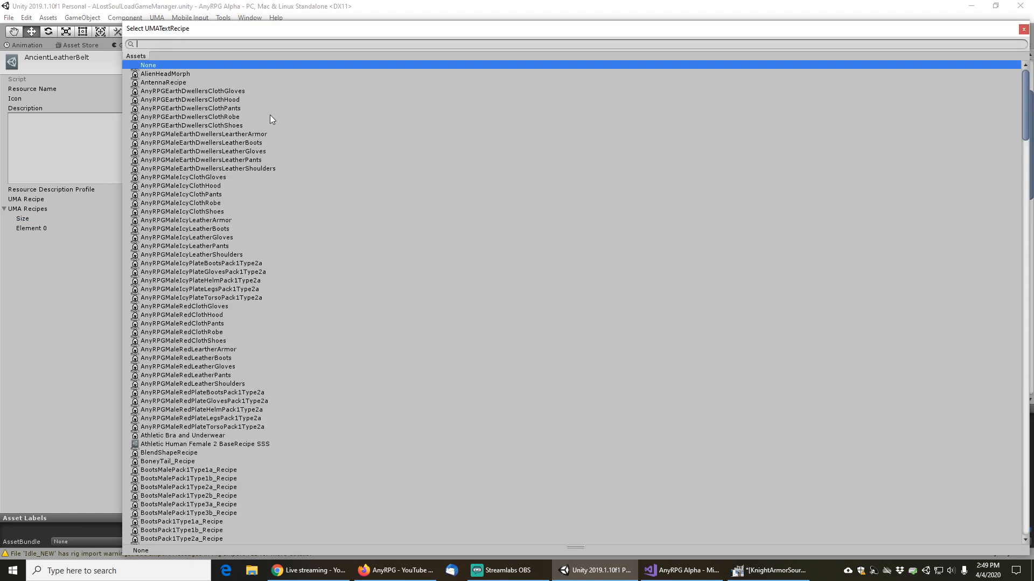
text(theassas)
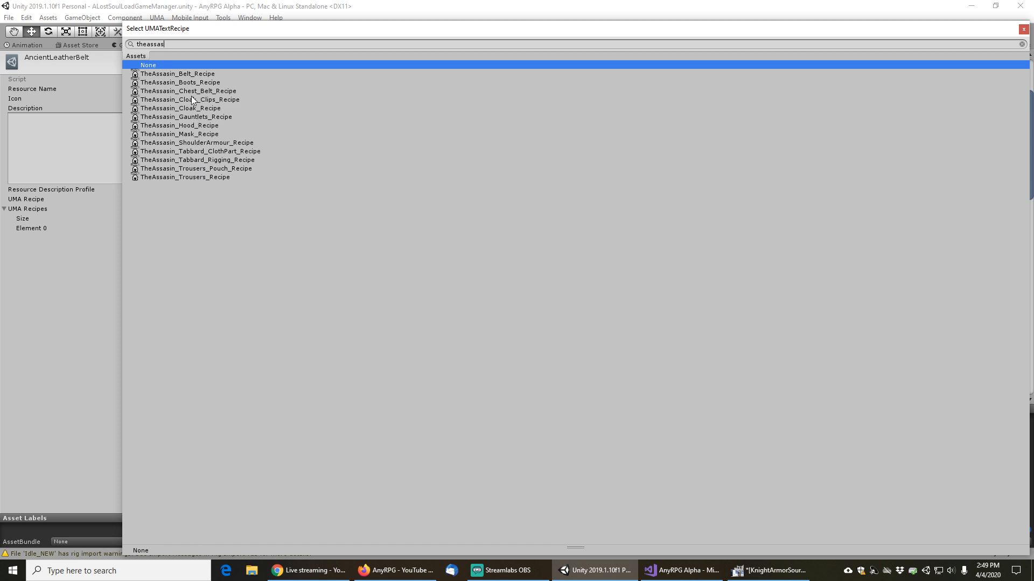
double_click(190, 75)
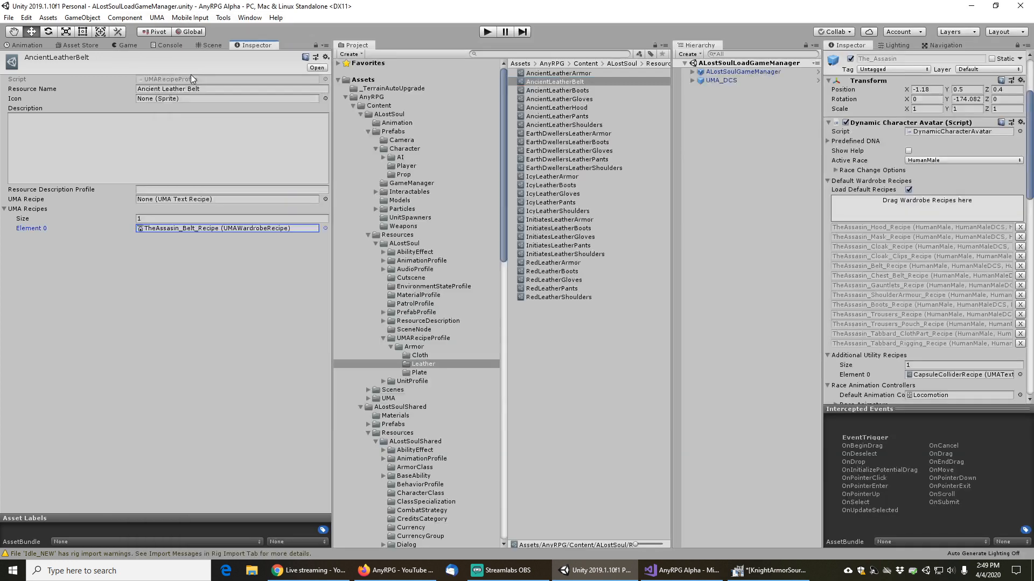
Set AncientLeatherBoots' UMA Recipes size to 1 and assign TheAssasin_Boots_Recipe to Element 0
click(555, 90)
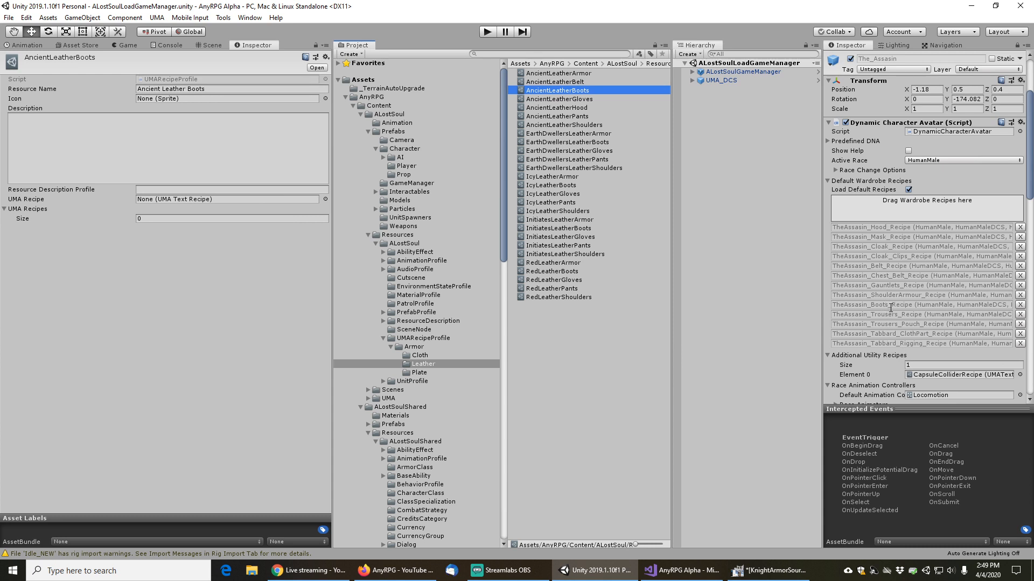
click(162, 218)
text(1)
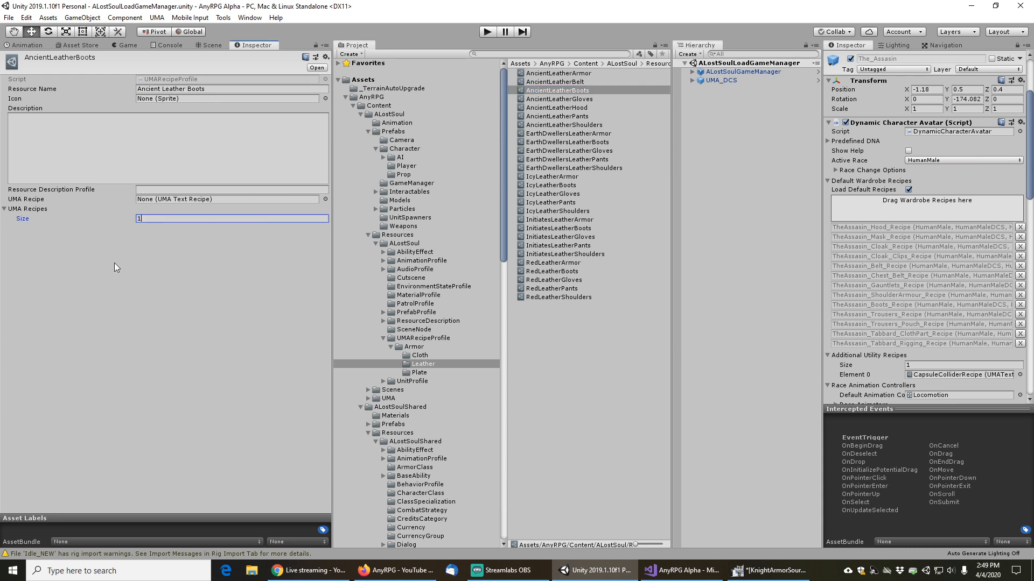
key(Return)
click(325, 229)
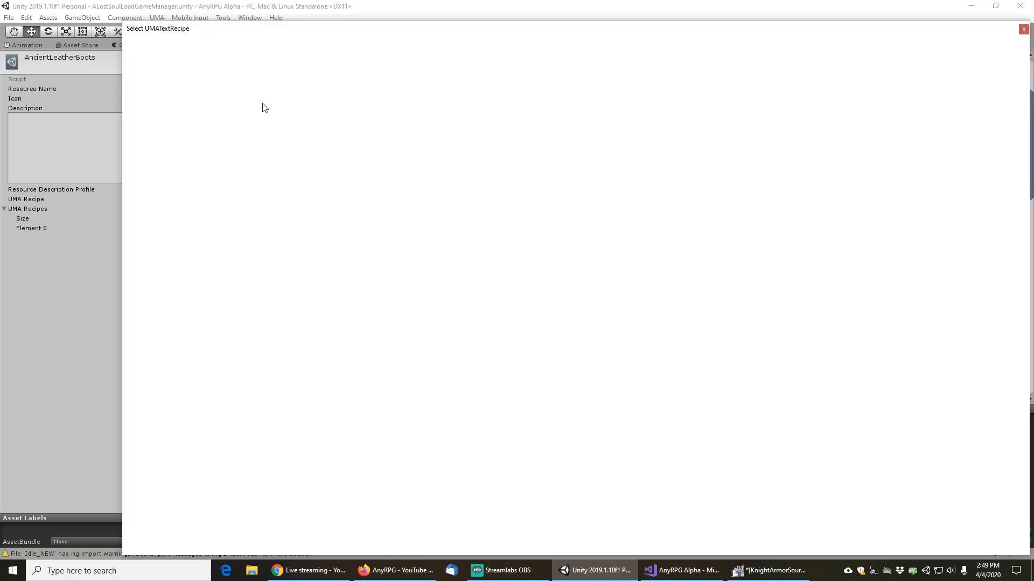
text(theassas)
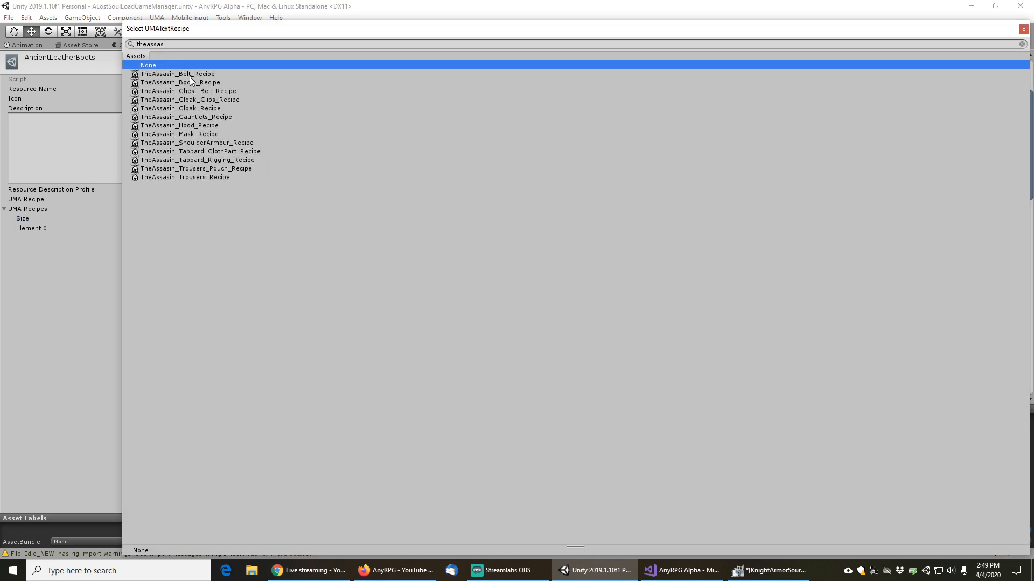
double_click(189, 82)
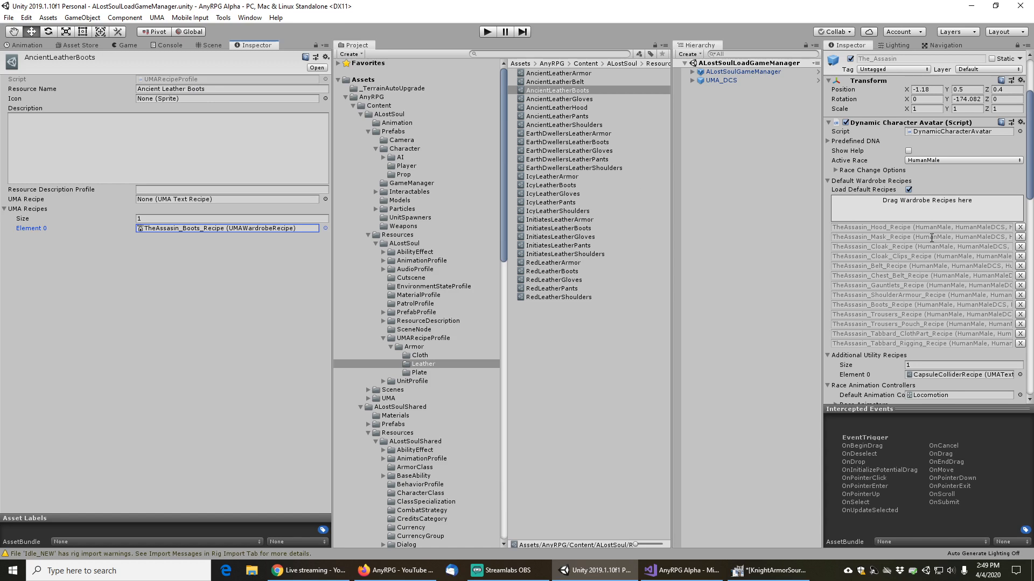
Set AncientLeatherGloves' UMA Recipes size to 1 and assign TheAssasin_Gauntlets_Recipe to Element 0
click(575, 100)
click(176, 219)
text(1)
key(Return)
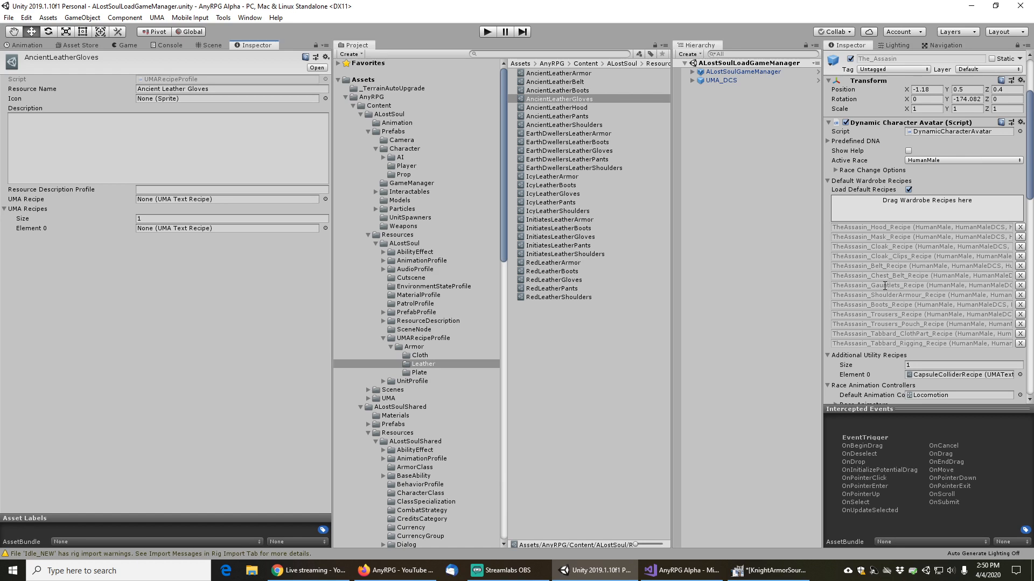
click(325, 229)
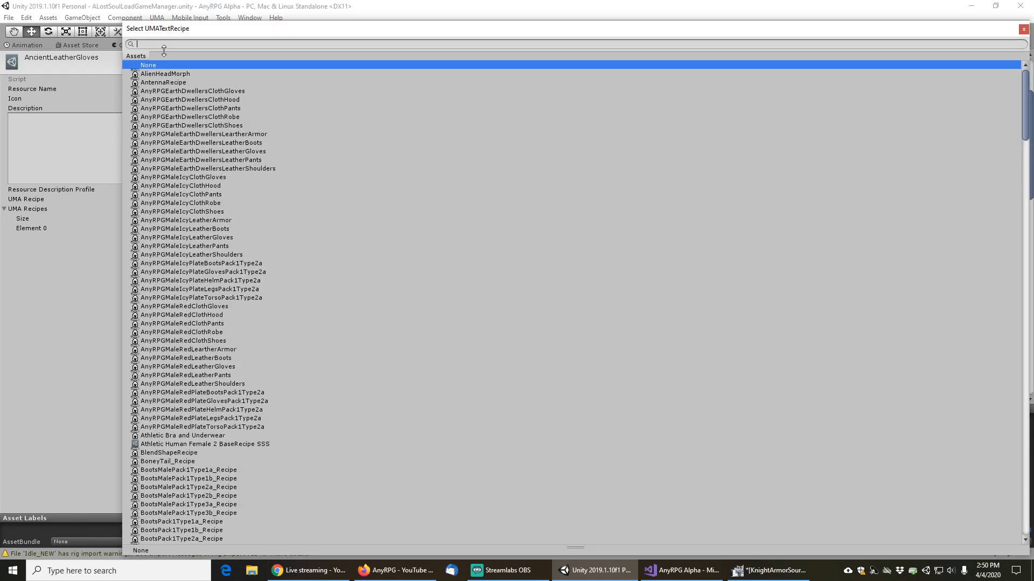
text(theassas)
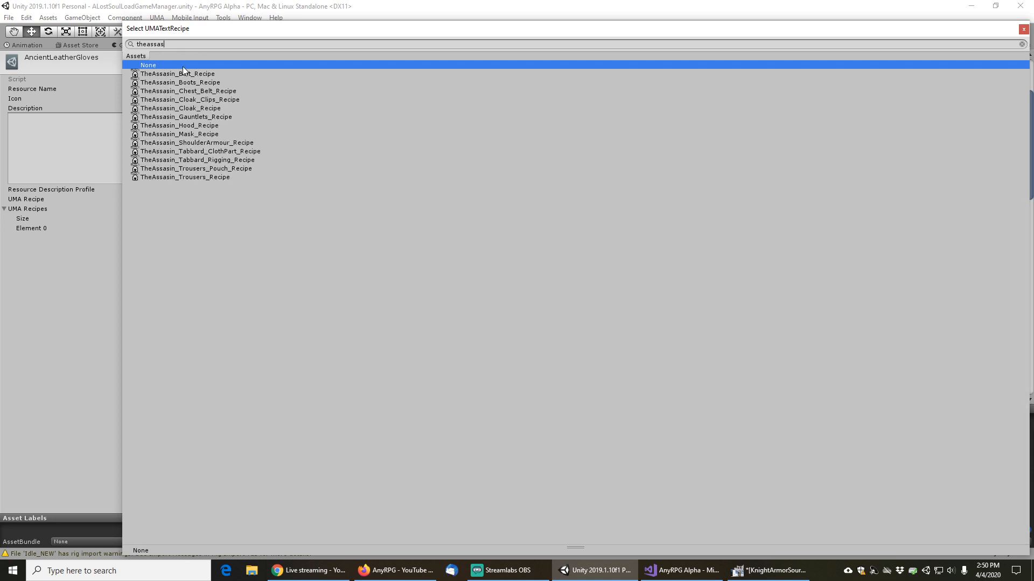
double_click(194, 116)
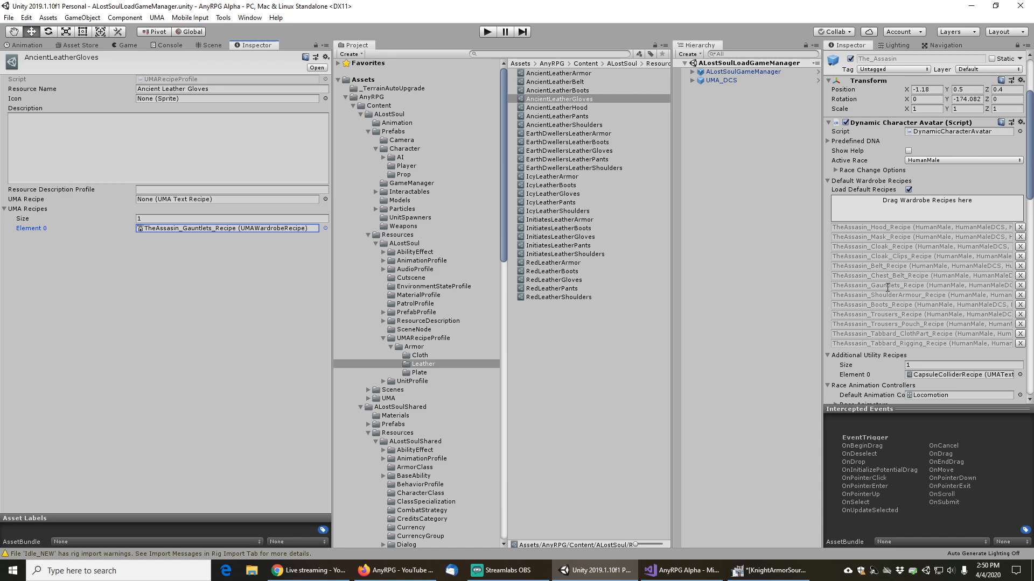
Set AncientLeatherHood's UMA Recipes size to 2, with TheAssasin_Hood_Recipe as Element 0 and TheAssasin_Mask_Recipe as Element 1
click(577, 108)
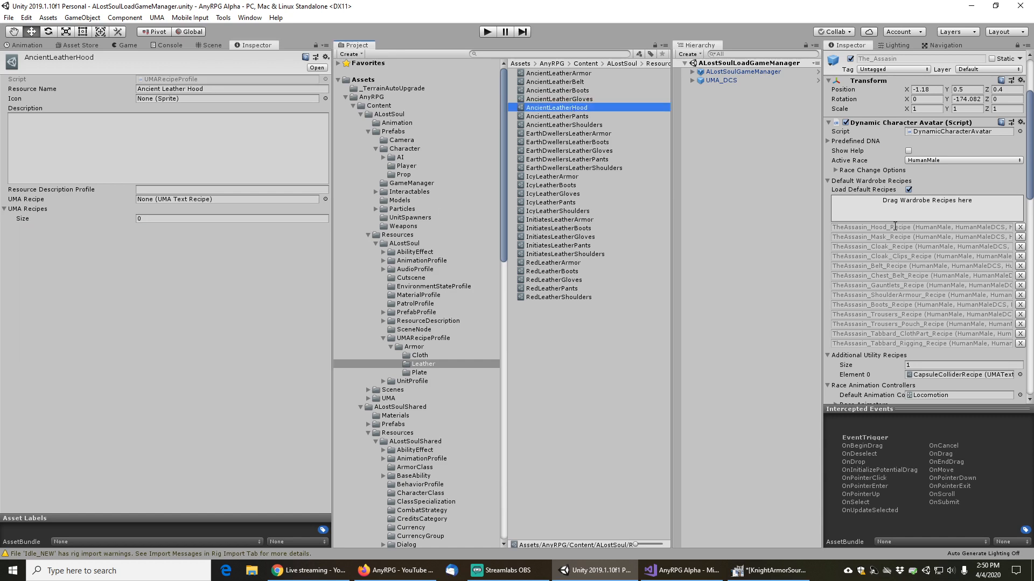
click(150, 219)
text(2)
key(Return)
click(325, 228)
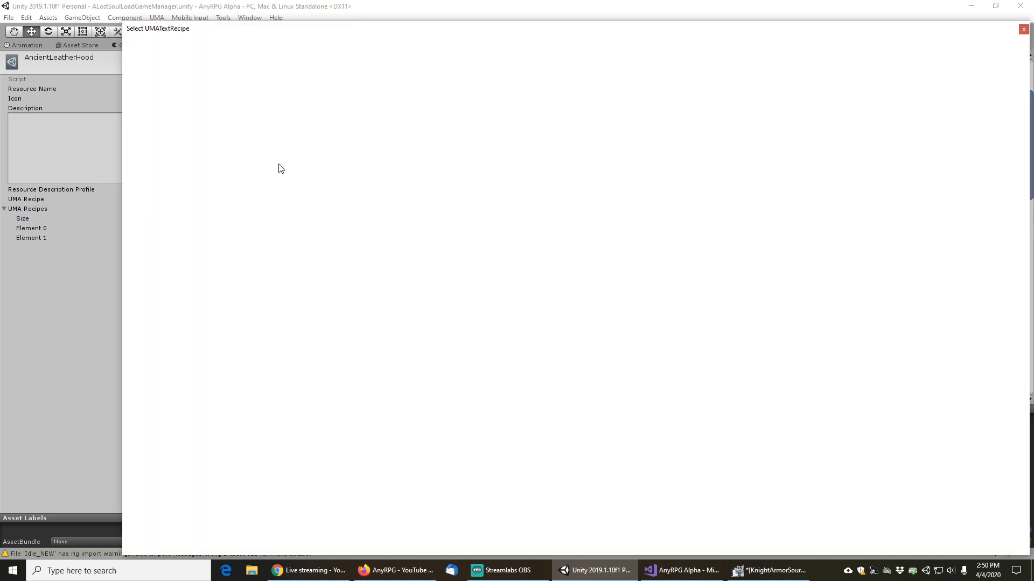
text(theassas)
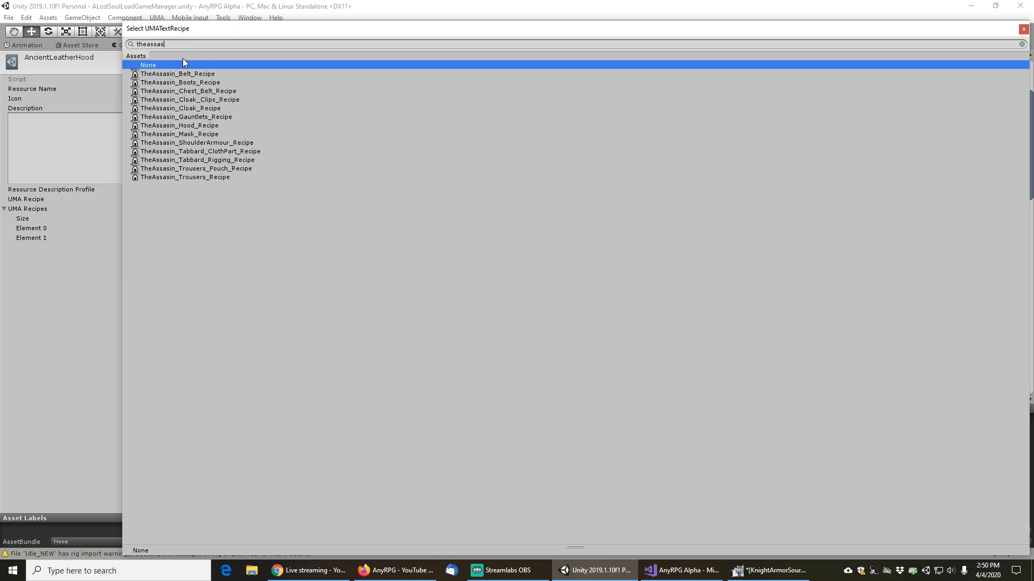
double_click(189, 124)
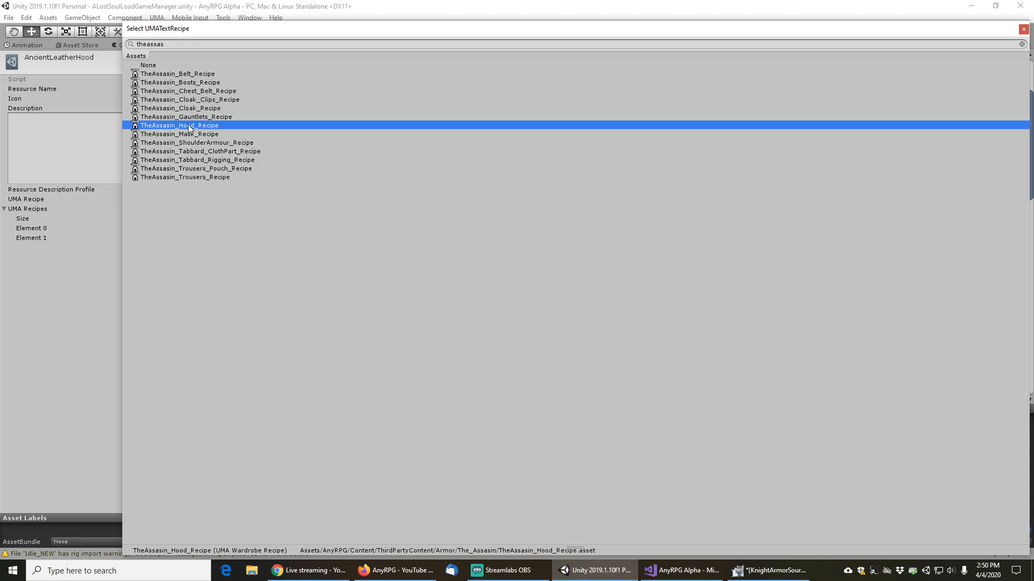
click(325, 238)
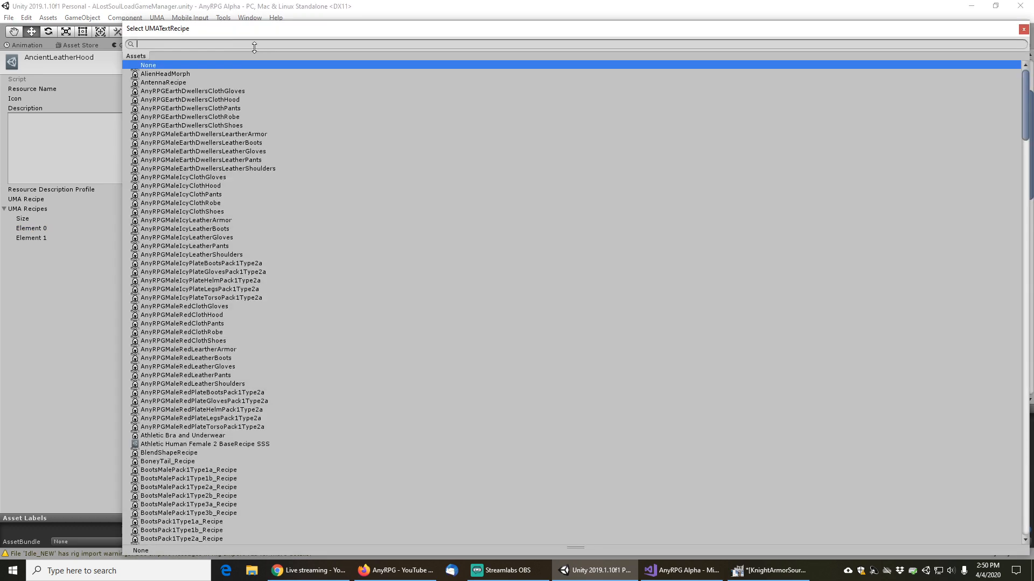
text(theassas)
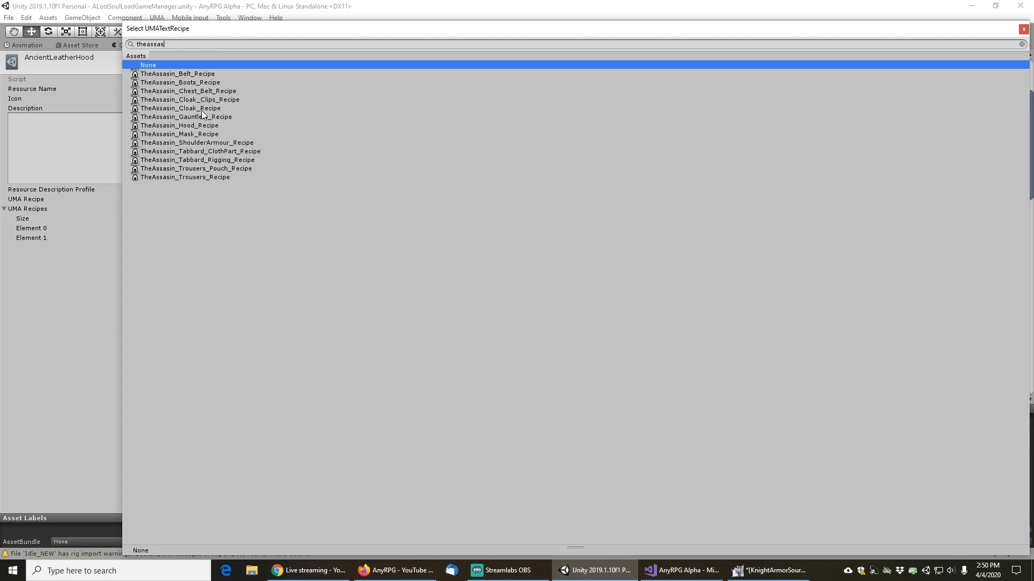
double_click(198, 133)
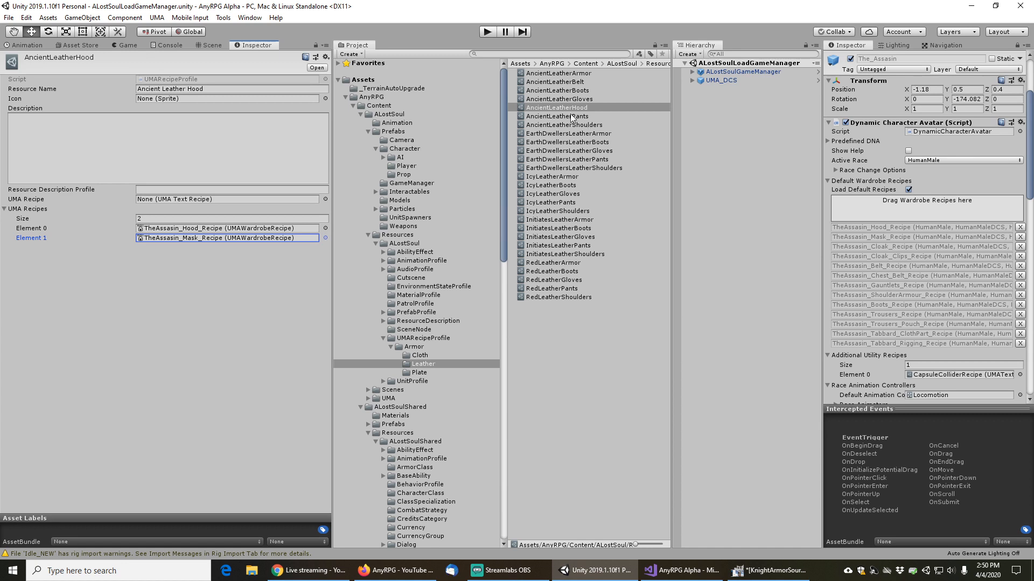
Set AncientLeatherPants' UMA Recipes size to 2, with TheAssasin_Trousers_Pouch_Recipe as Element 0 and TheAssasin_Trousers_Recipe as Element 1
click(568, 116)
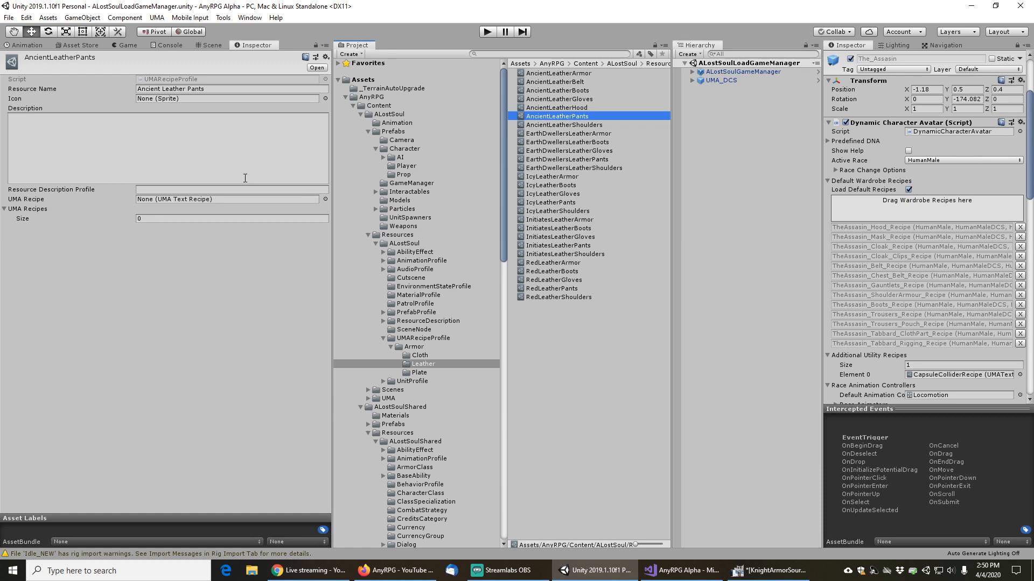
click(158, 220)
text(2)
key(Return)
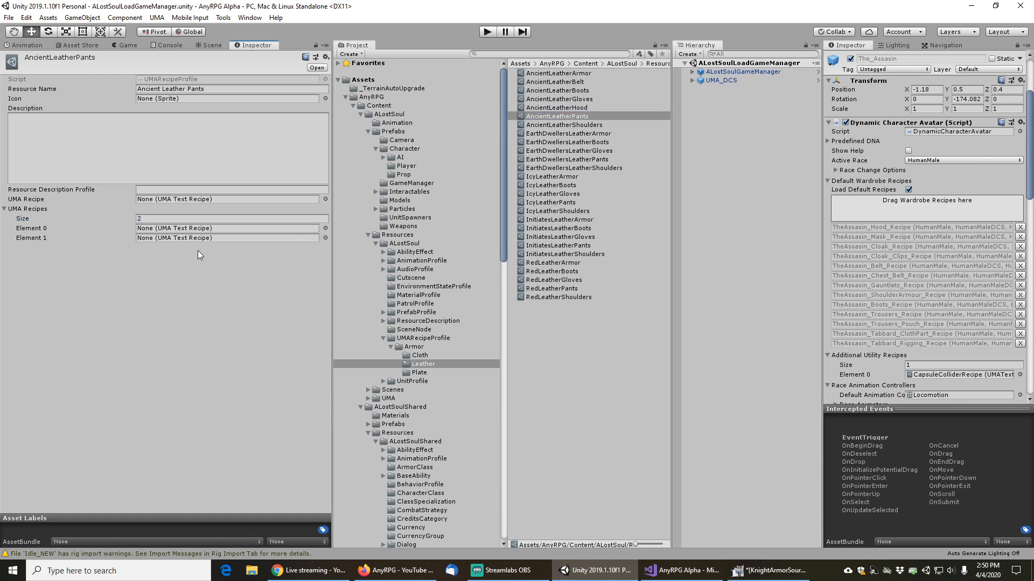
click(325, 228)
text(theassas)
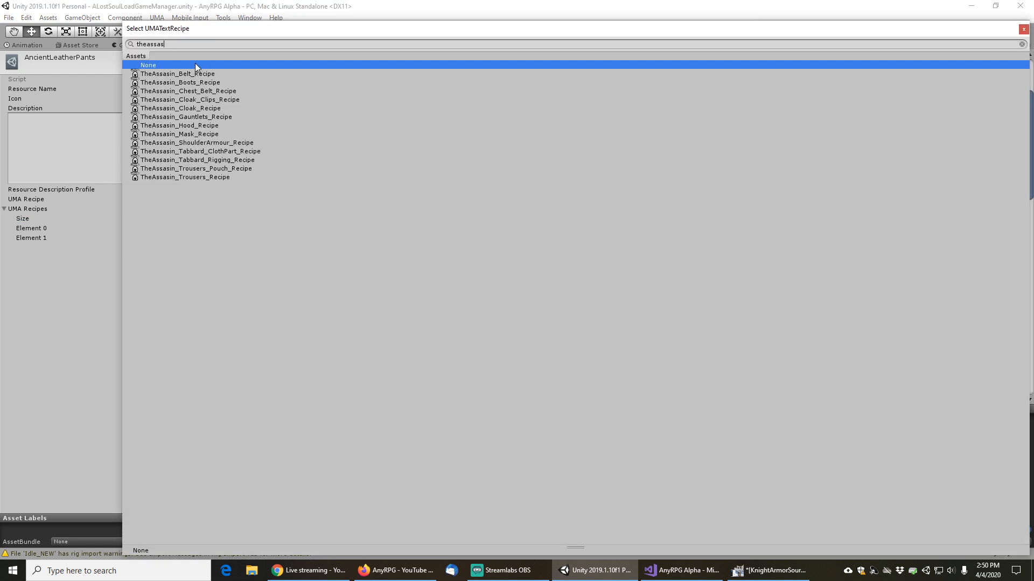
double_click(201, 169)
click(325, 237)
double_click(197, 176)
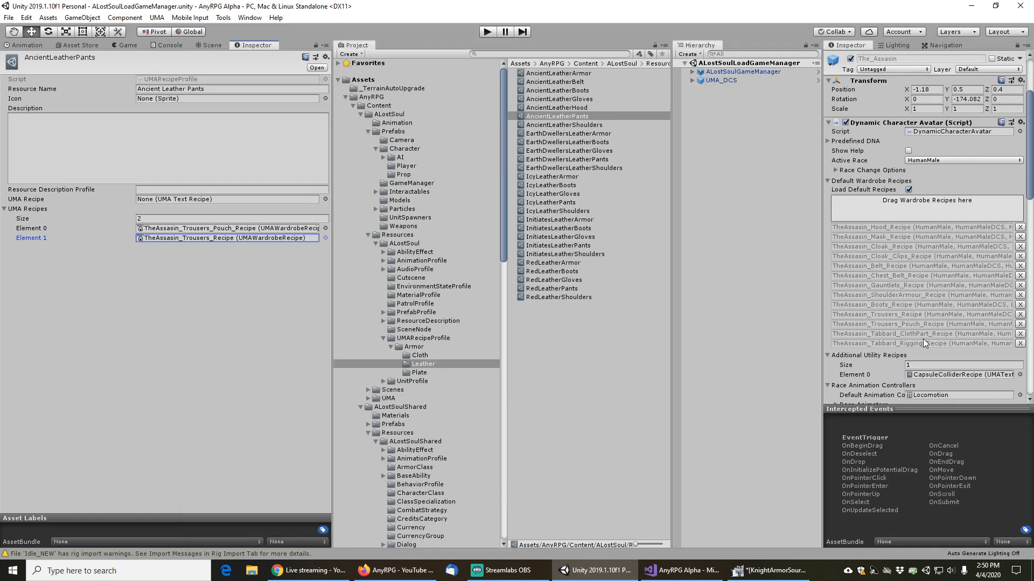
Set AncientLeatherShoulders' UMA Recipes size to 1 and assign TheAssasin_ShoulderArmour_Recipe to Element 0
click(568, 124)
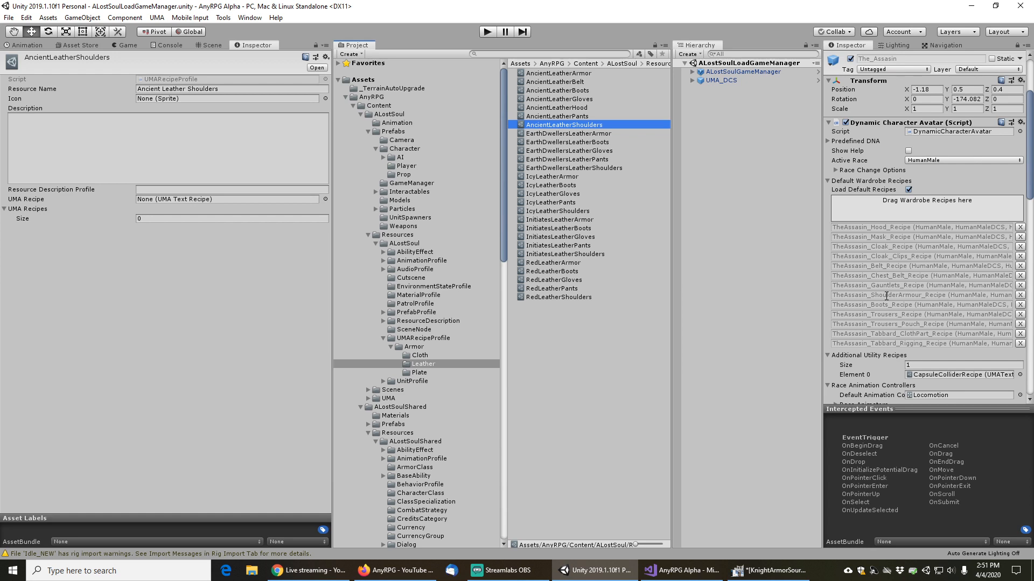
click(261, 218)
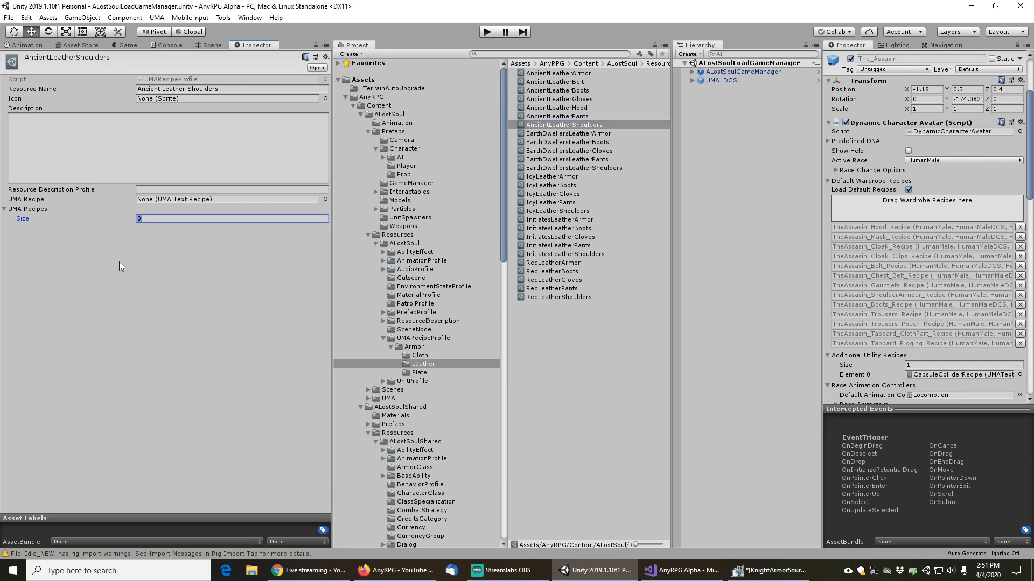
text(1)
key(Return)
click(324, 228)
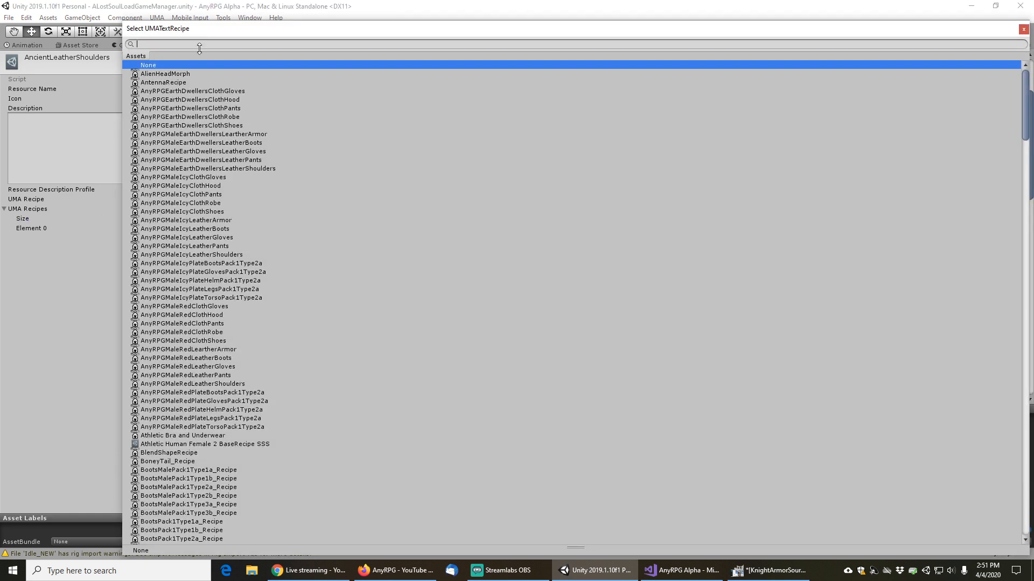
text(theassas)
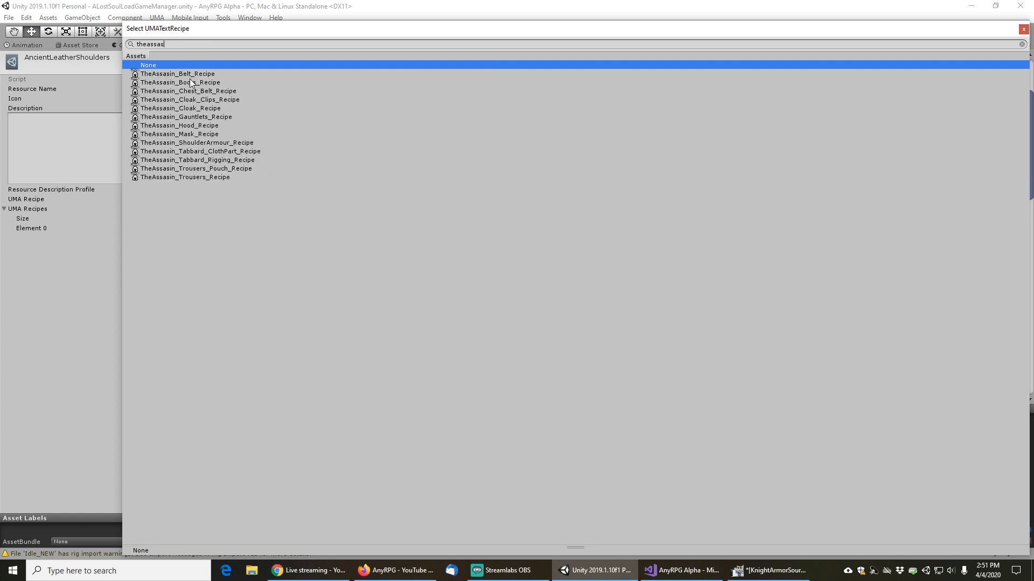
double_click(199, 142)
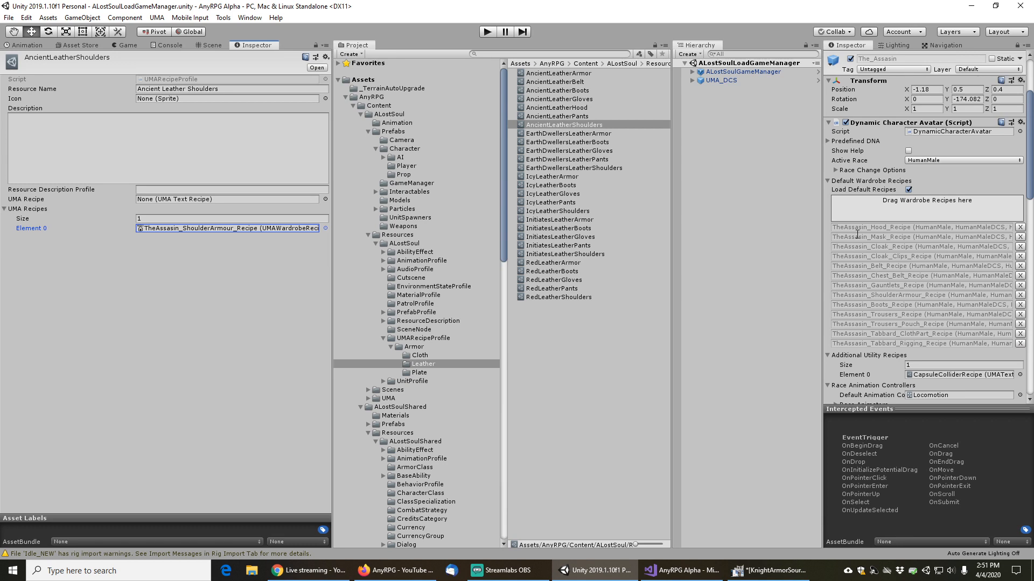
Search the project for "ancientcape", inspect the AncientCape equipment asset, and clear the search
click(527, 52)
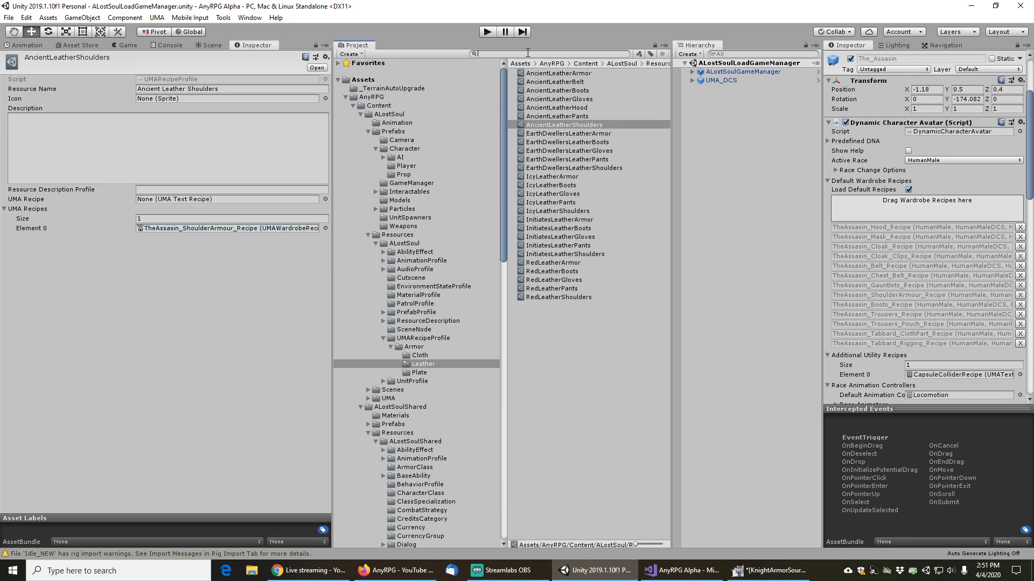
text(ancientcape)
click(585, 74)
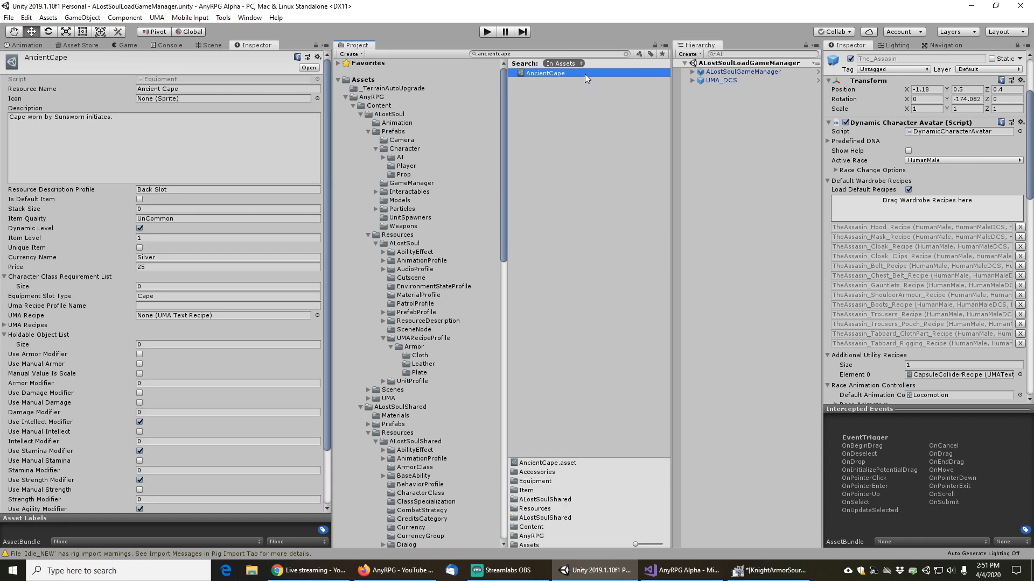
click(626, 55)
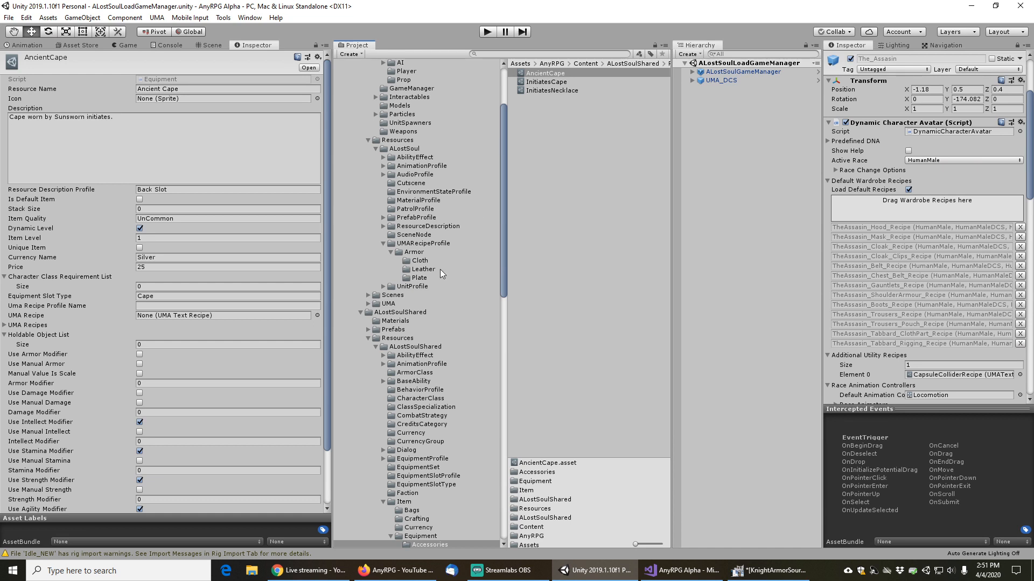
Look through the Cloth and Leather UMA recipe profile folders, inspecting AncientLeatherShoulders and EarthDwellersClothGloves
click(419, 261)
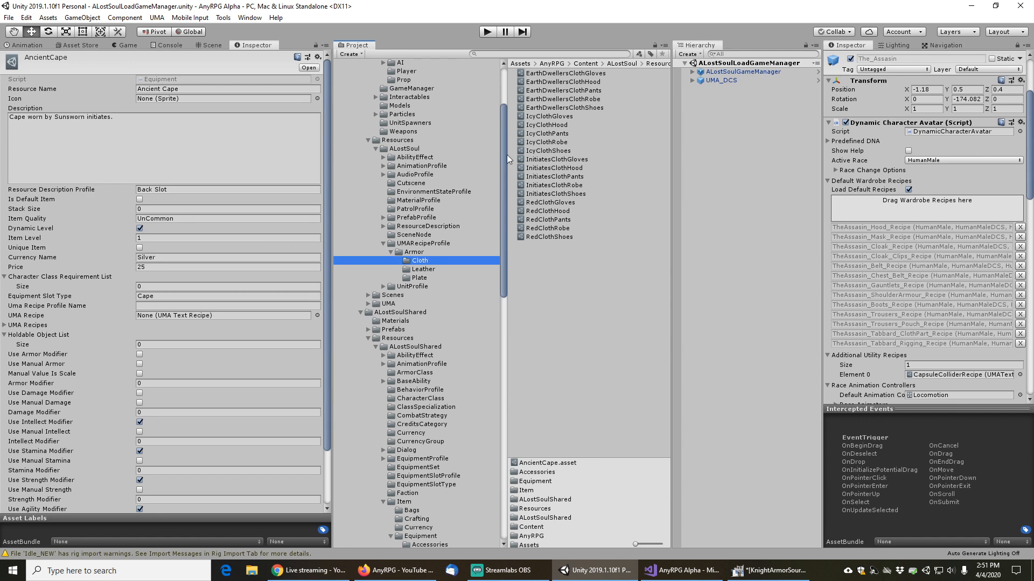
click(423, 270)
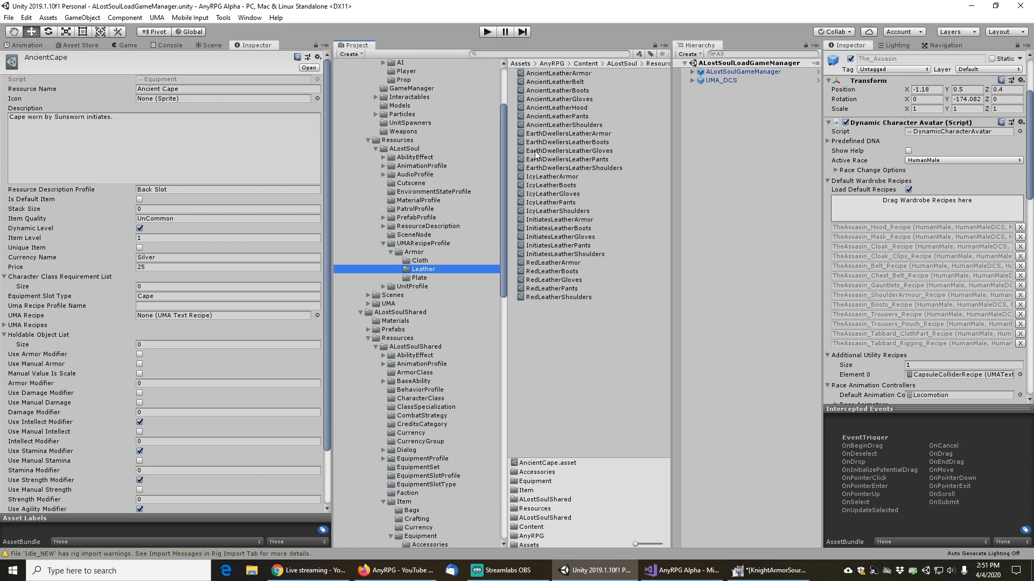
click(560, 125)
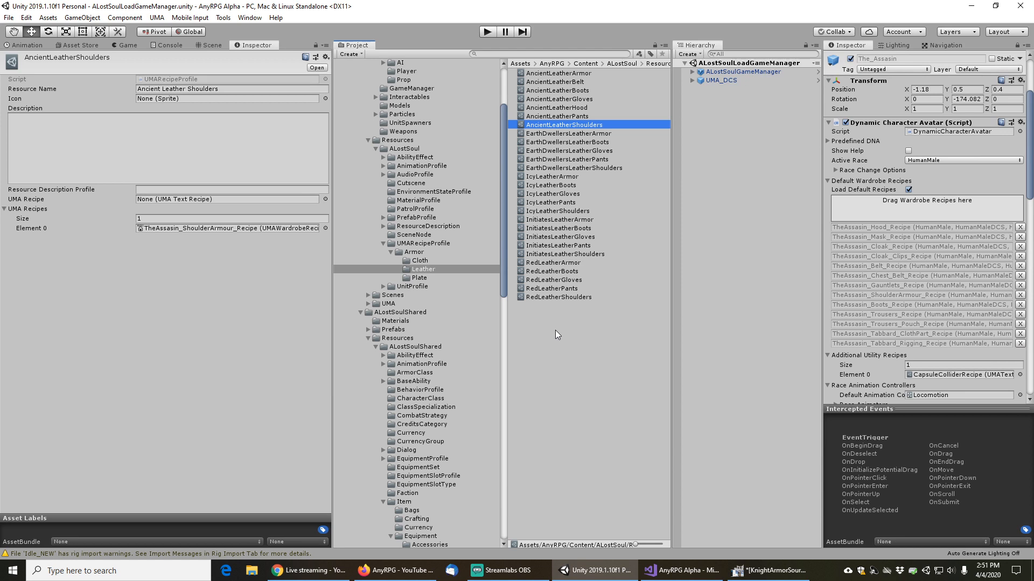
click(420, 261)
click(575, 74)
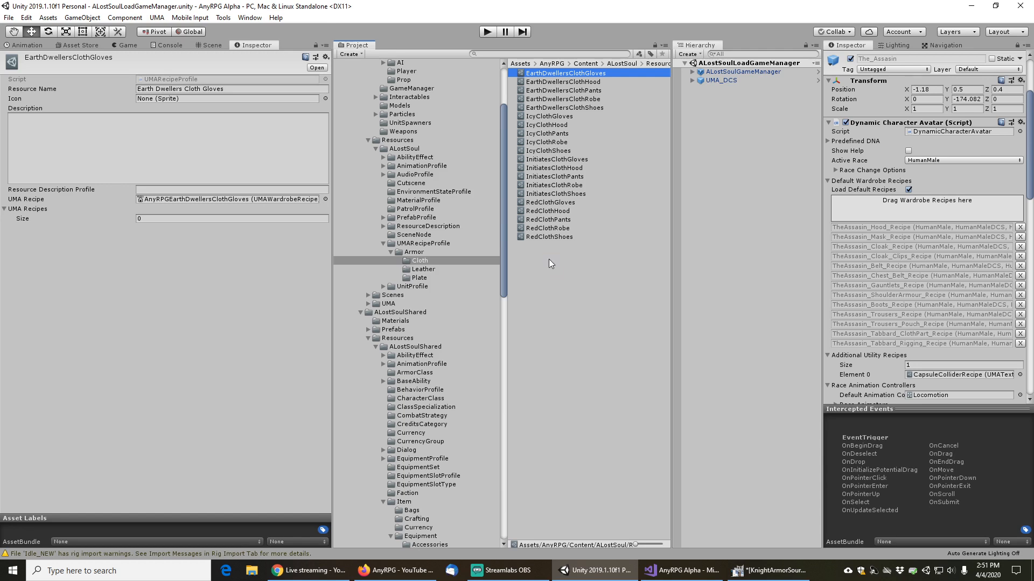
Duplicate the EarthDwellersClothGloves recipe profile in the Cloth folder and name the copy AncientCape
key(ctrl+d)
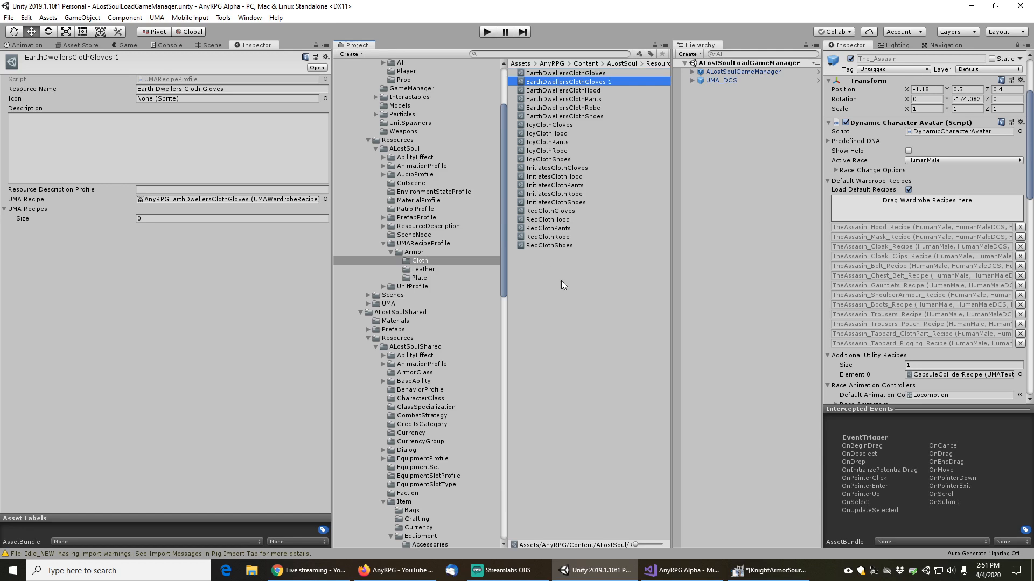
key(F2)
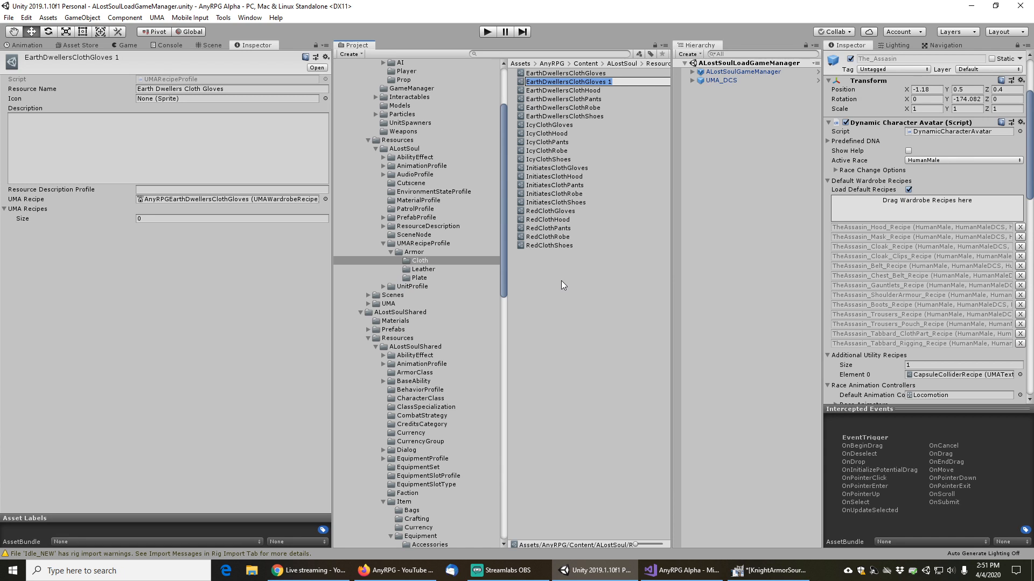
text(Anci)
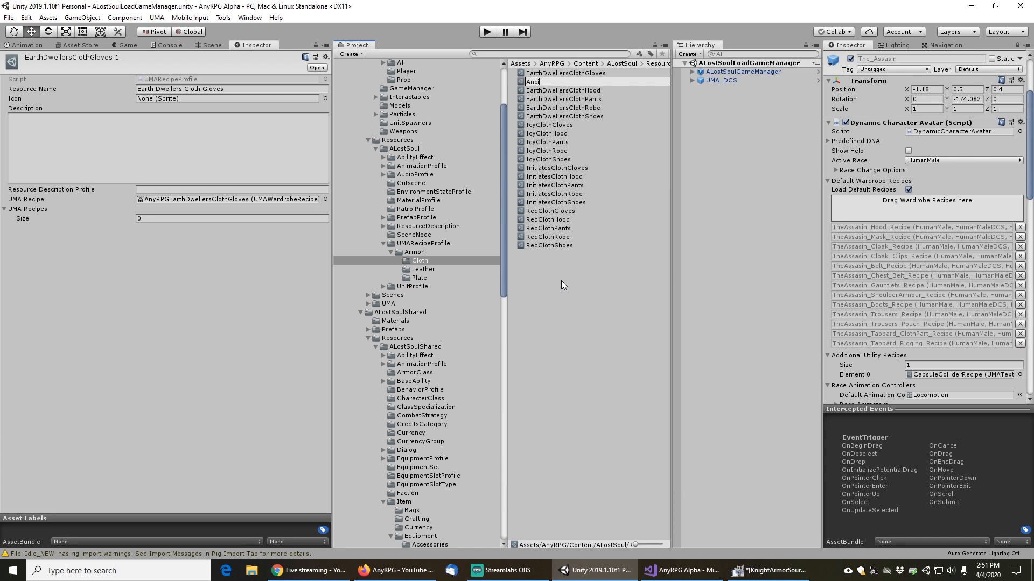
text(entCape)
key(Return)
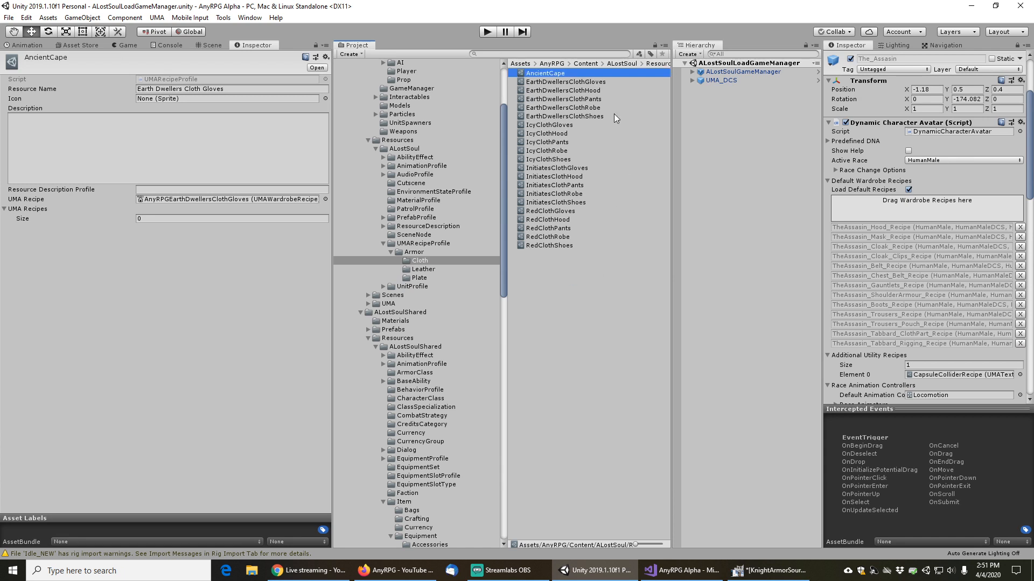
Set AncientCape's Resource Name to "Ancient Cape" and clear its single UMA Recipe reference to None
click(240, 85)
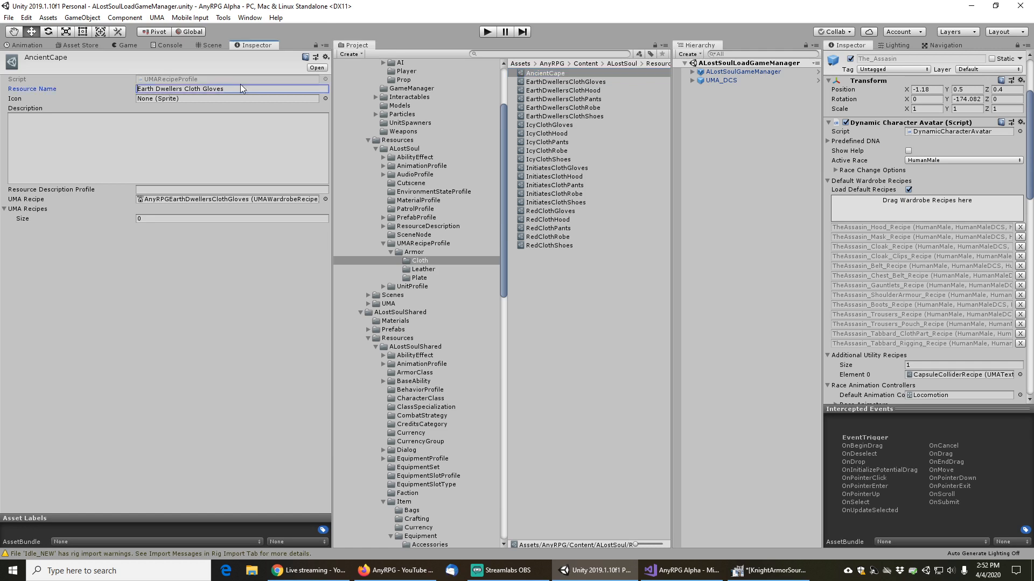
text(Ancient Cape)
key(Tab)
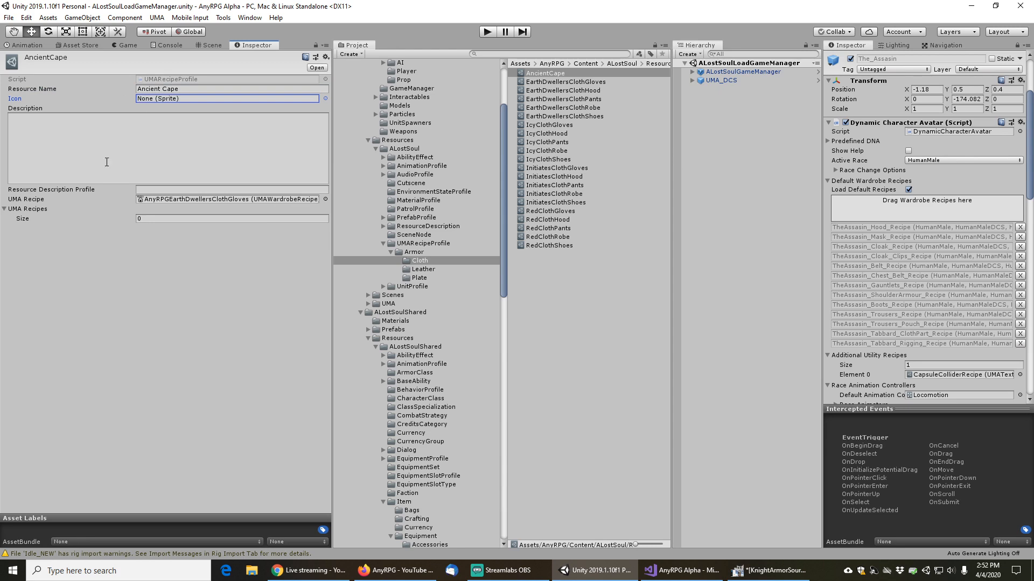
click(325, 199)
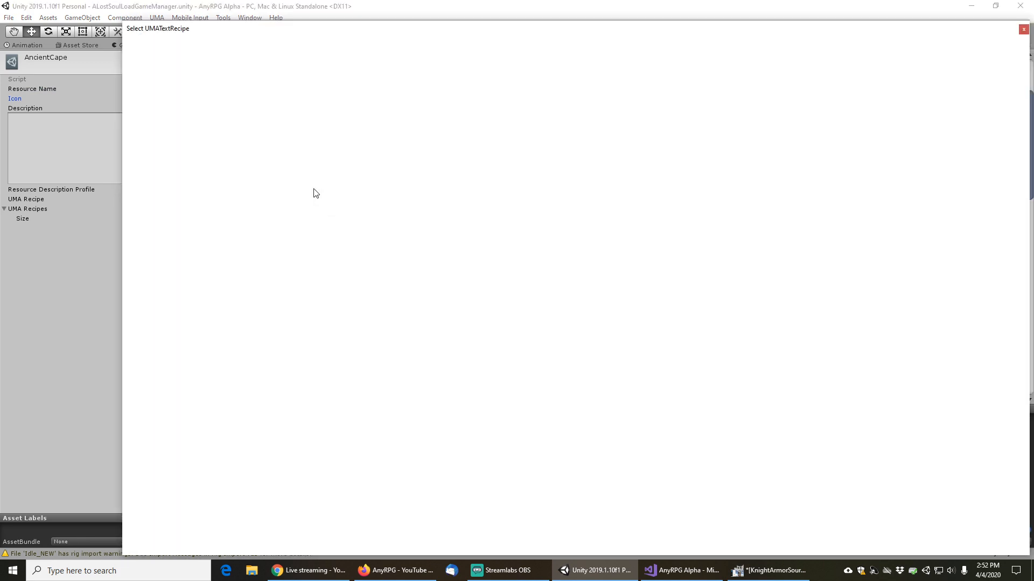
double_click(153, 64)
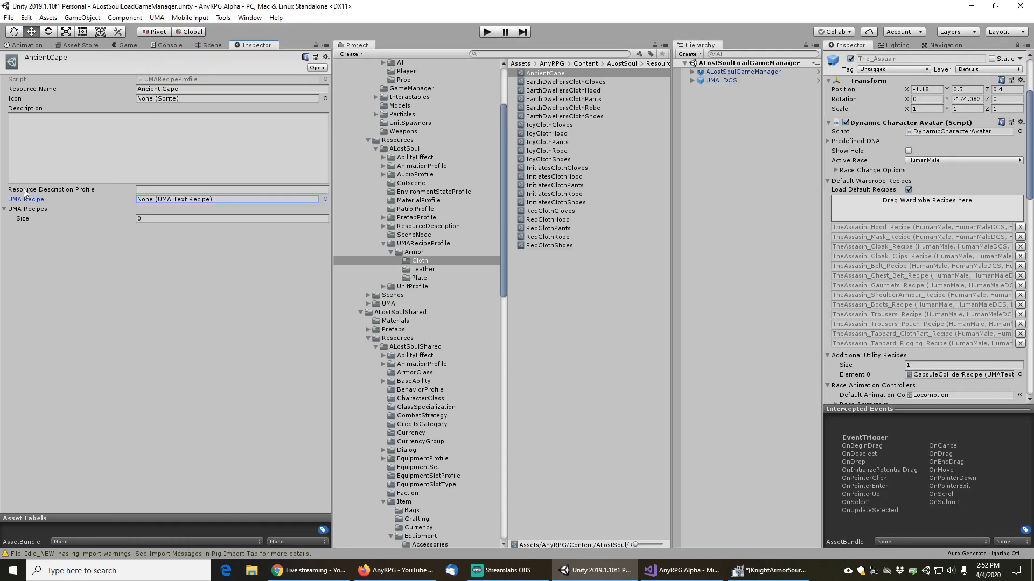
Set AncientCape's UMA Recipes size to 1 and assign TheAssasin_Cloak_Recipe to Element 0
click(97, 219)
text(1)
key(Return)
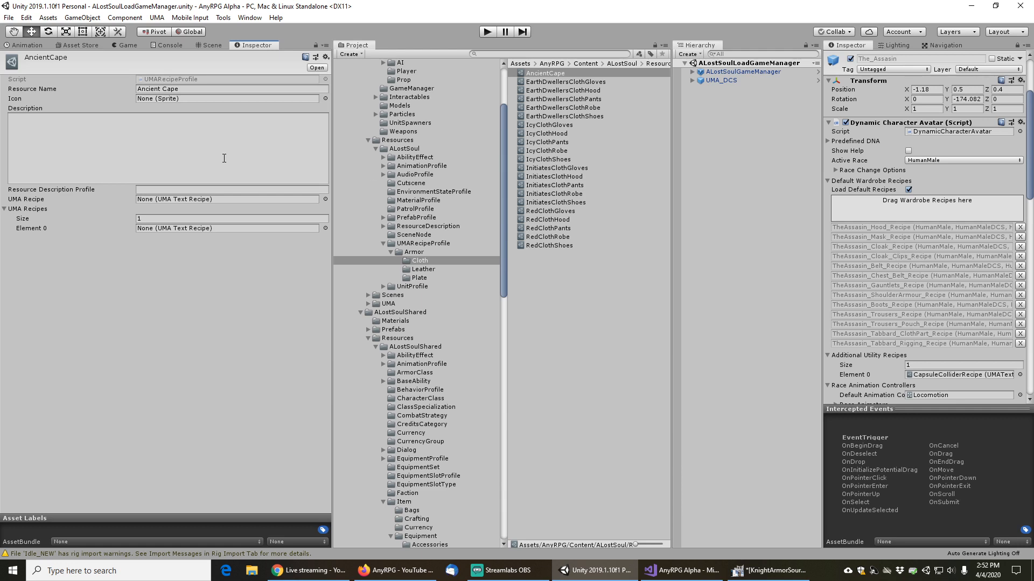
click(325, 229)
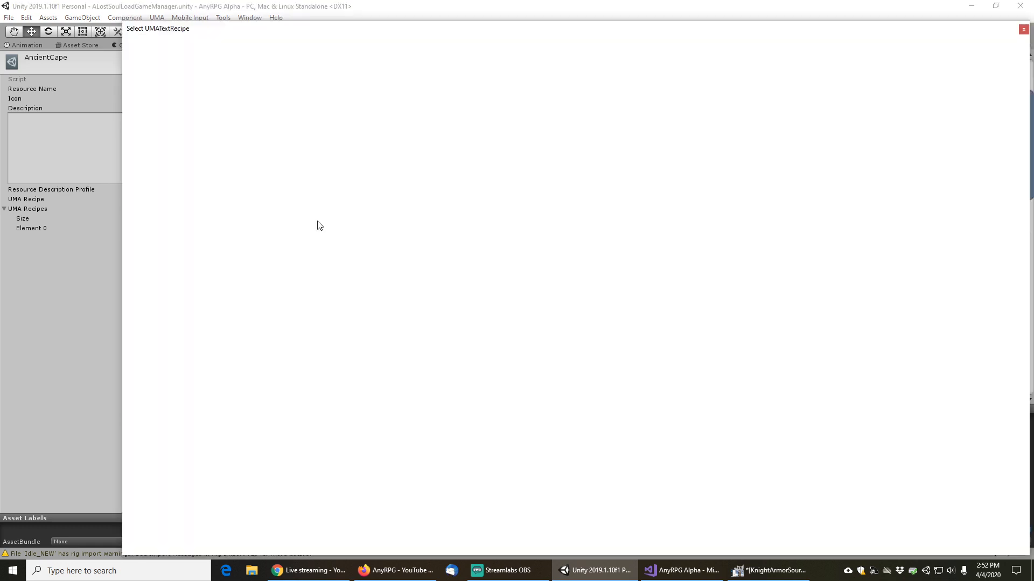
text(theassas)
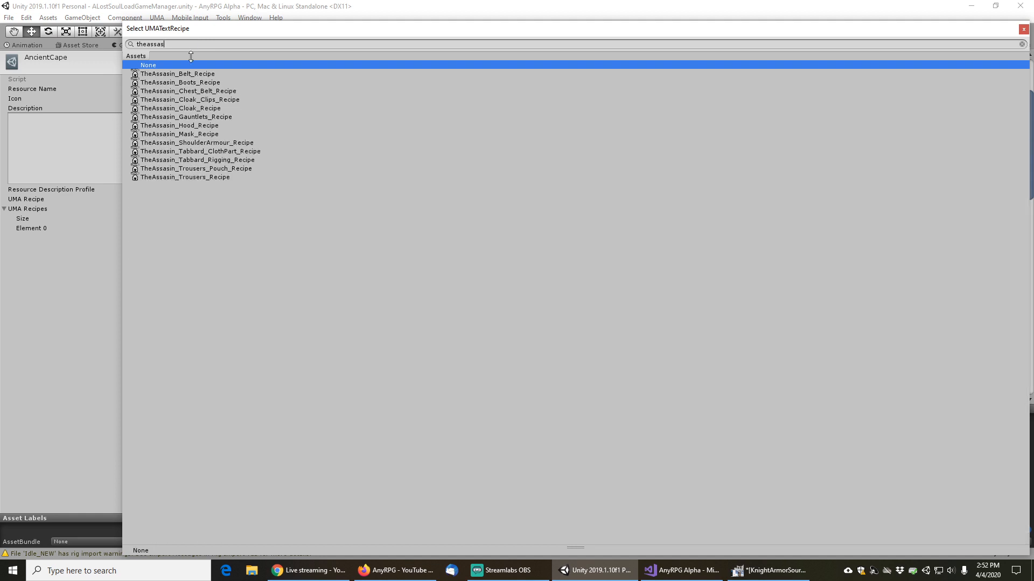
click(194, 108)
double_click(194, 108)
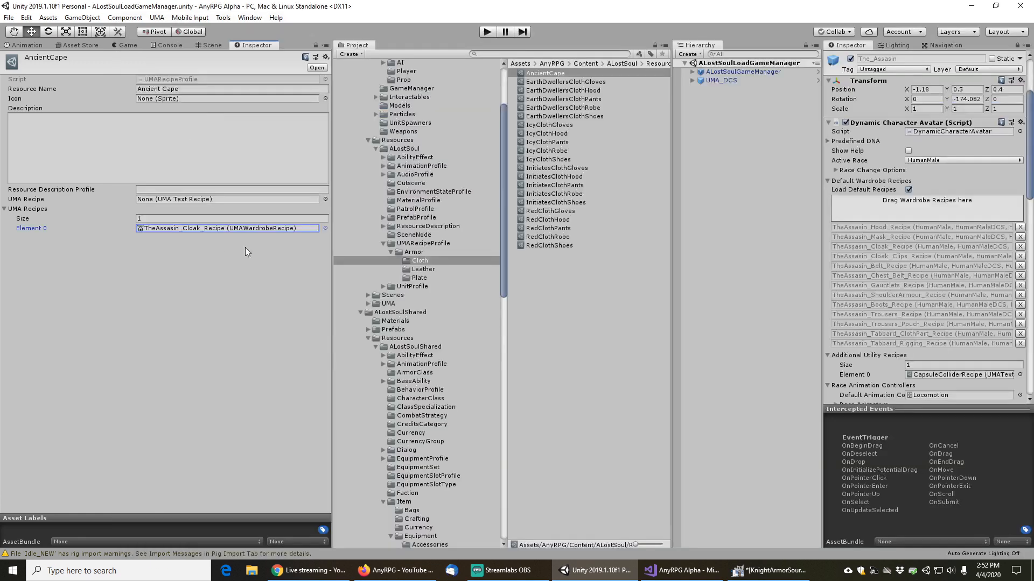
Increase AncientCape's UMA Recipes size to 2 and assign TheAssasin_Cloak_Clips_Recipe to Element 1
click(150, 216)
text(2)
key(Return)
click(325, 238)
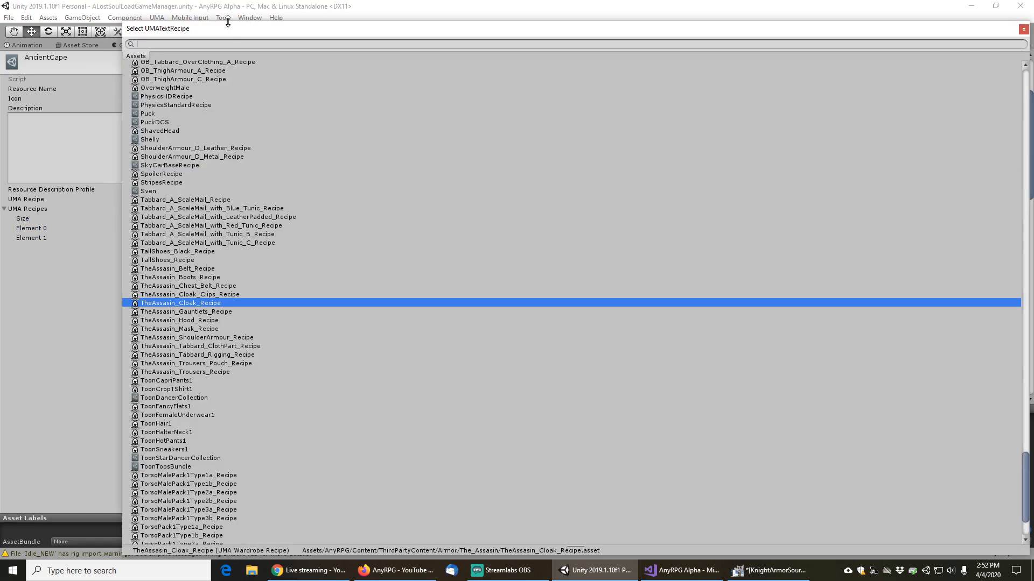
text(TheAssasin)
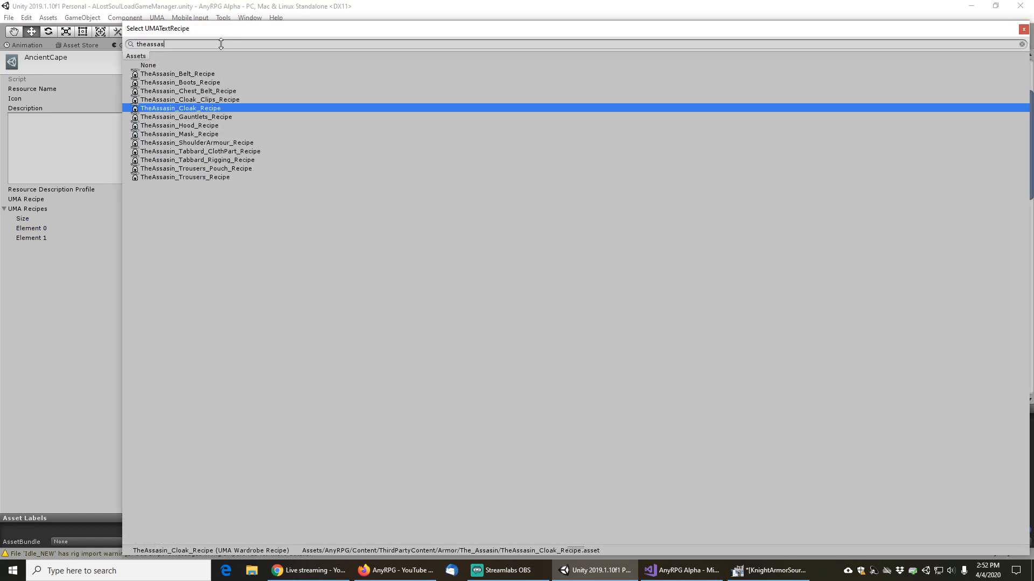
double_click(199, 101)
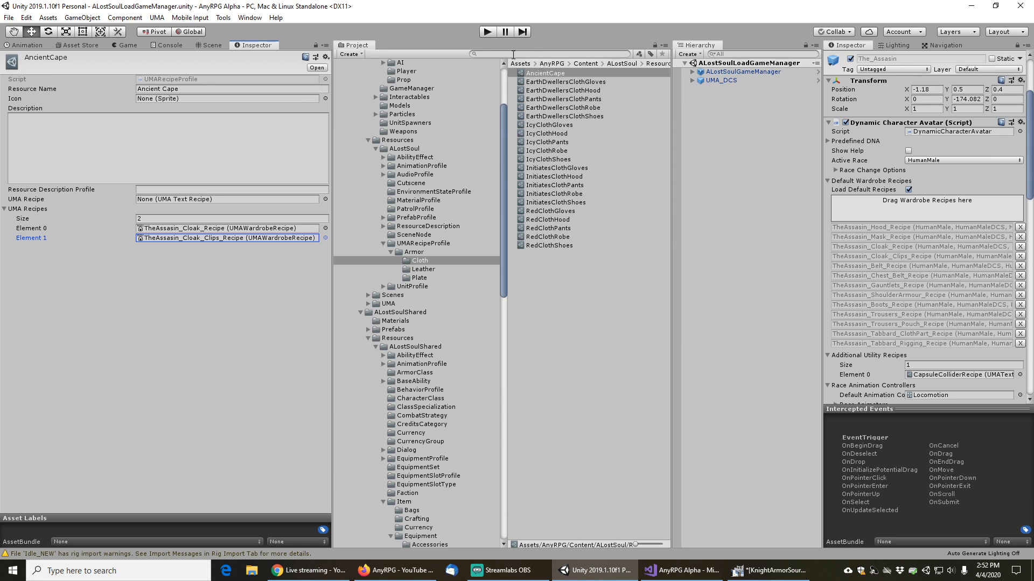
Search the project for "leatherarmor" and select the LeatherArmor vendor collection
click(513, 54)
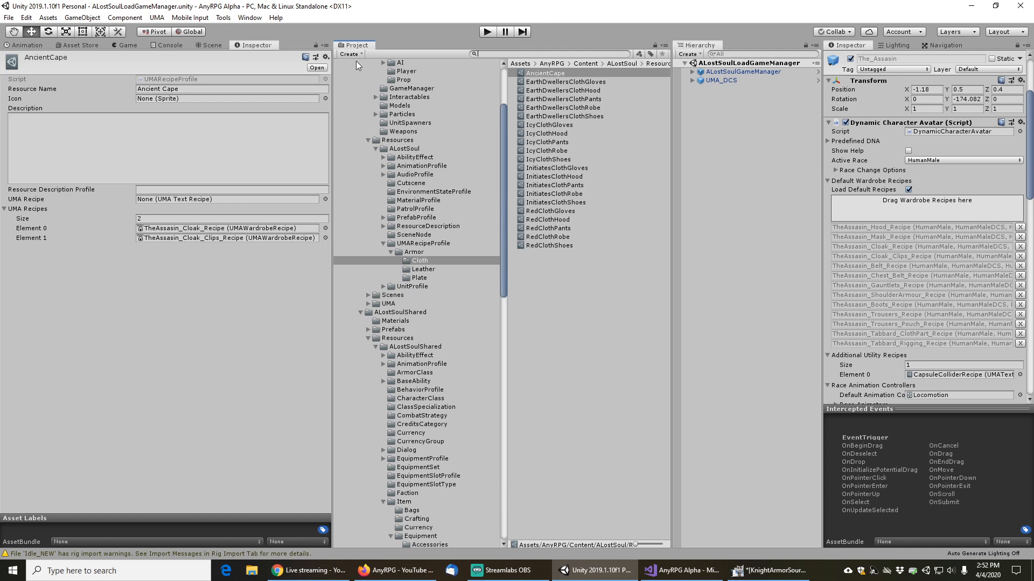
click(8, 18)
click(33, 57)
text(leatherarmo)
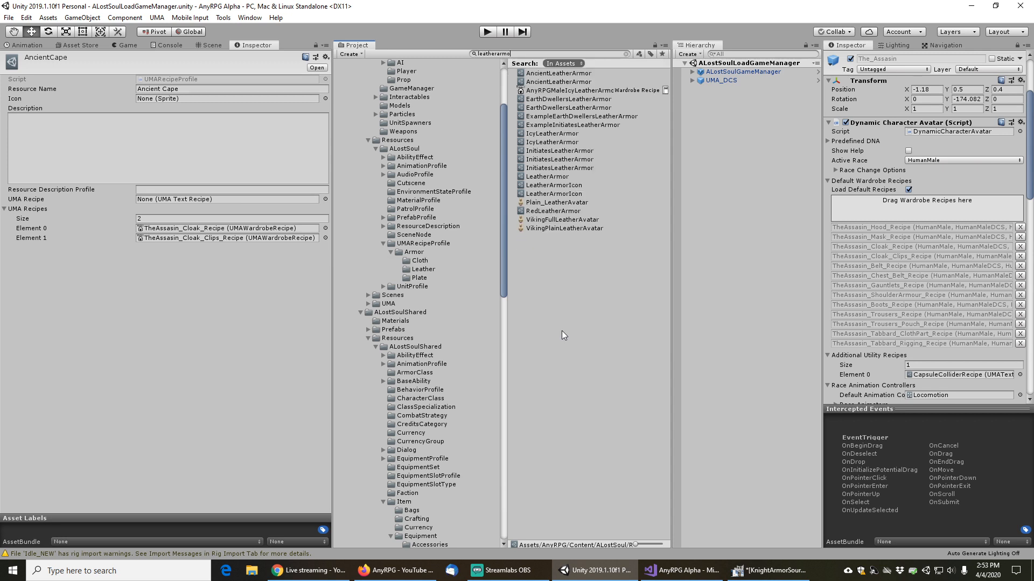
text(r)
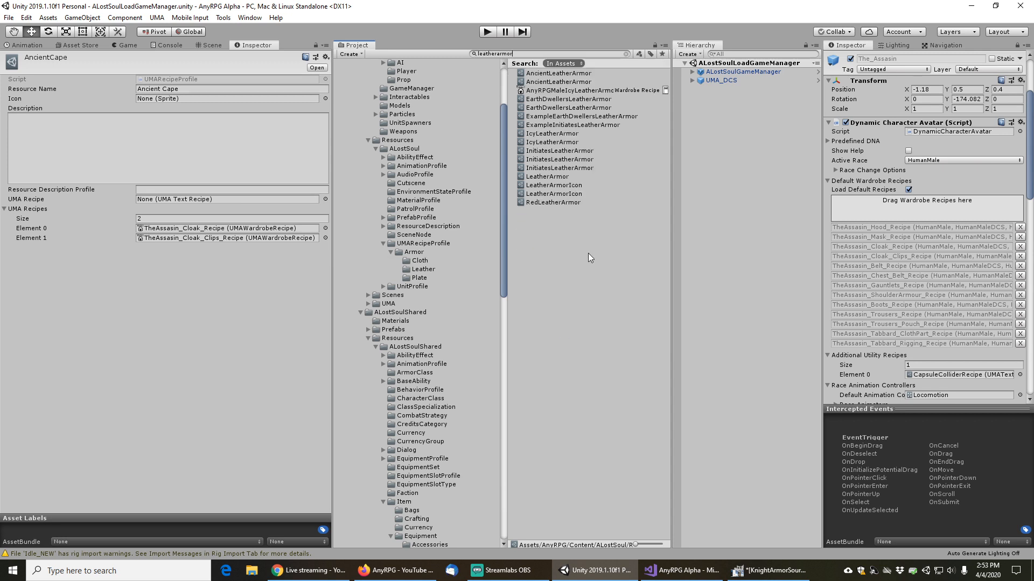
click(549, 178)
Unlock the second Inspector to show LeatherArmor, swap the first Inspector for the Console, and clear the project search
click(1018, 46)
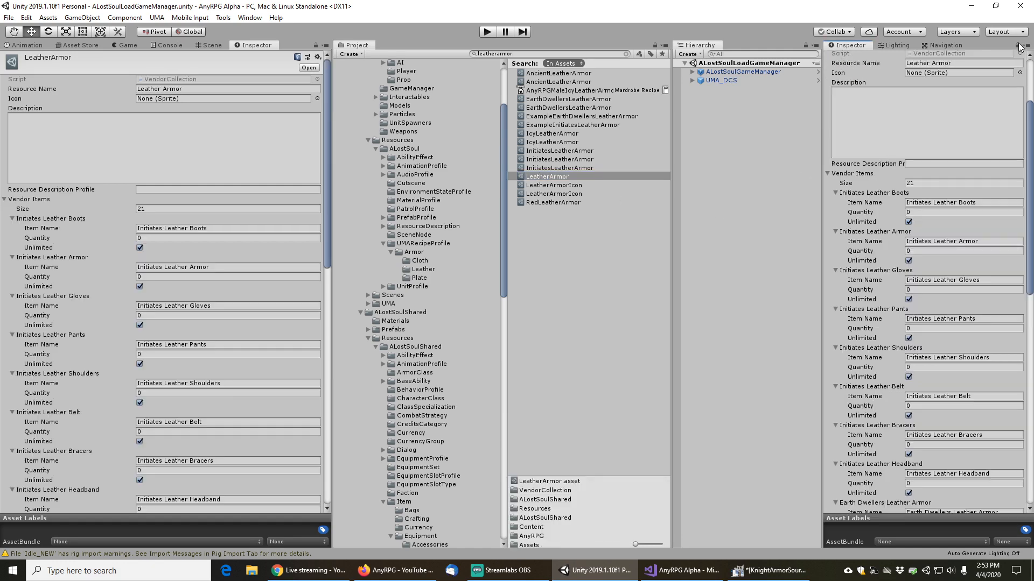
click(170, 45)
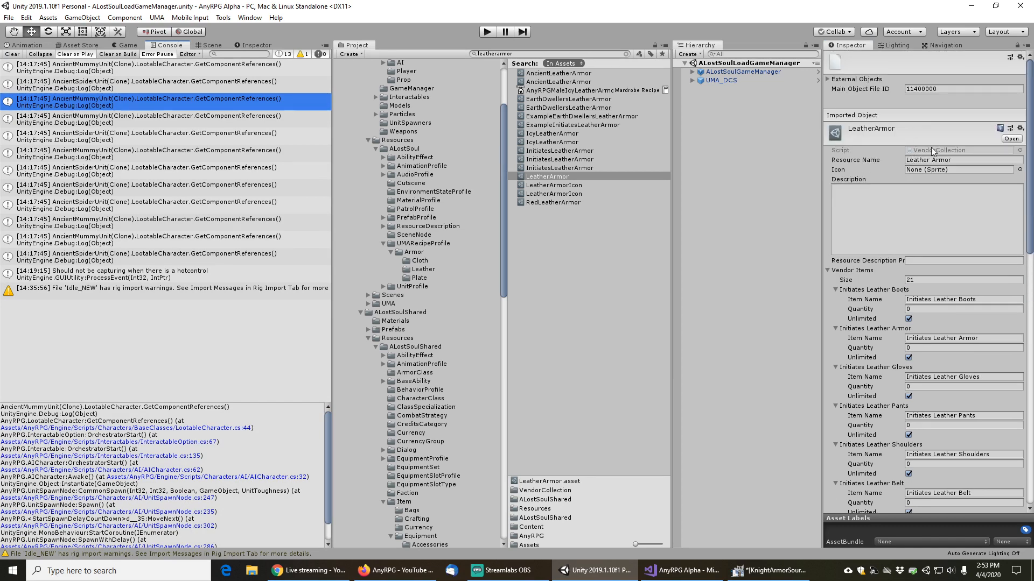
click(627, 54)
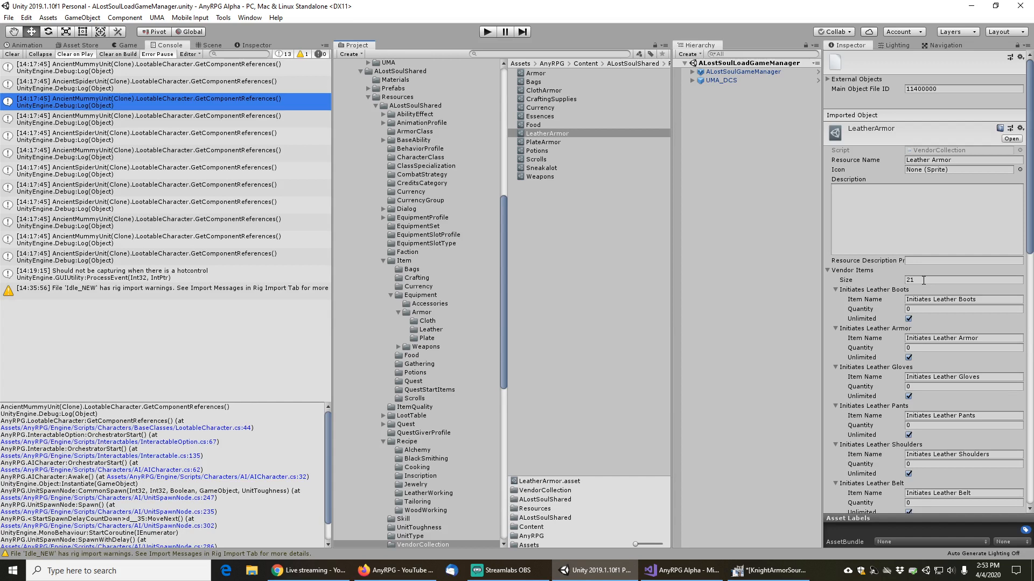
Open the Vendor Items size of the LeatherArmor collection for editing
click(883, 280)
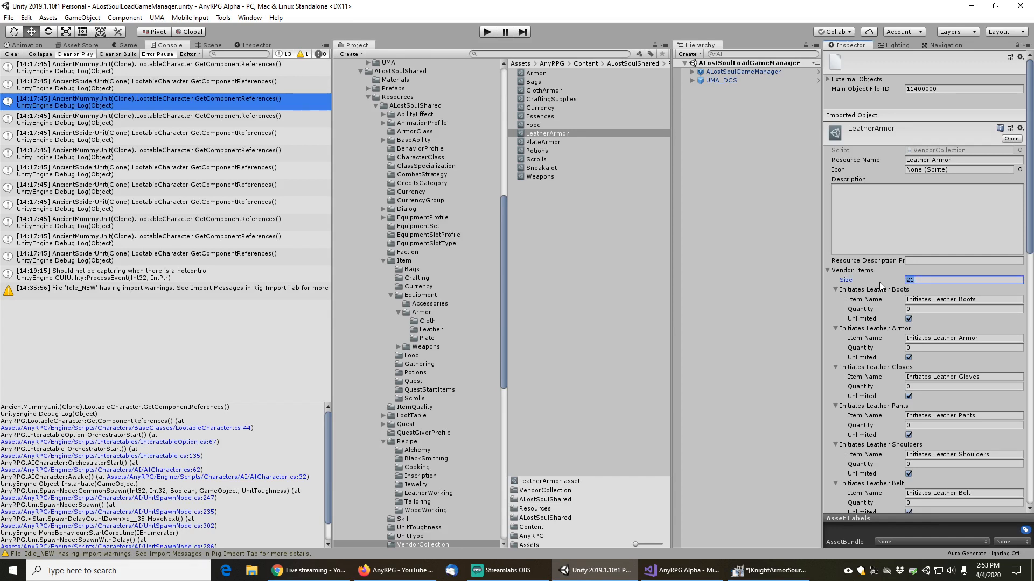
Set the LeatherArmor vendor items size to 30 and name the first new entry after Icy Leather Pants Ancient Cape
text(30)
key(Tab)
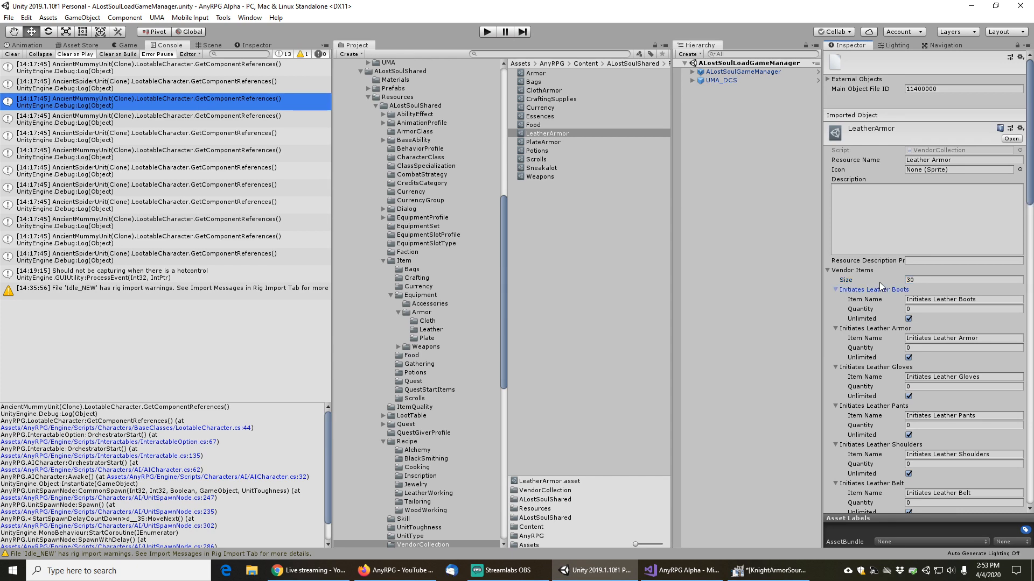
scroll(882, 297, down, 15)
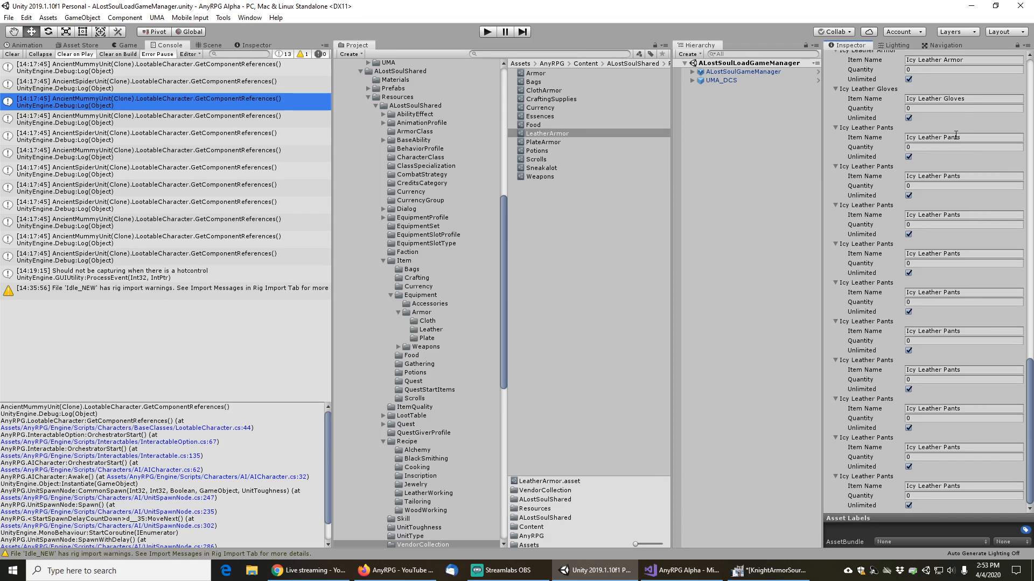
click(964, 177)
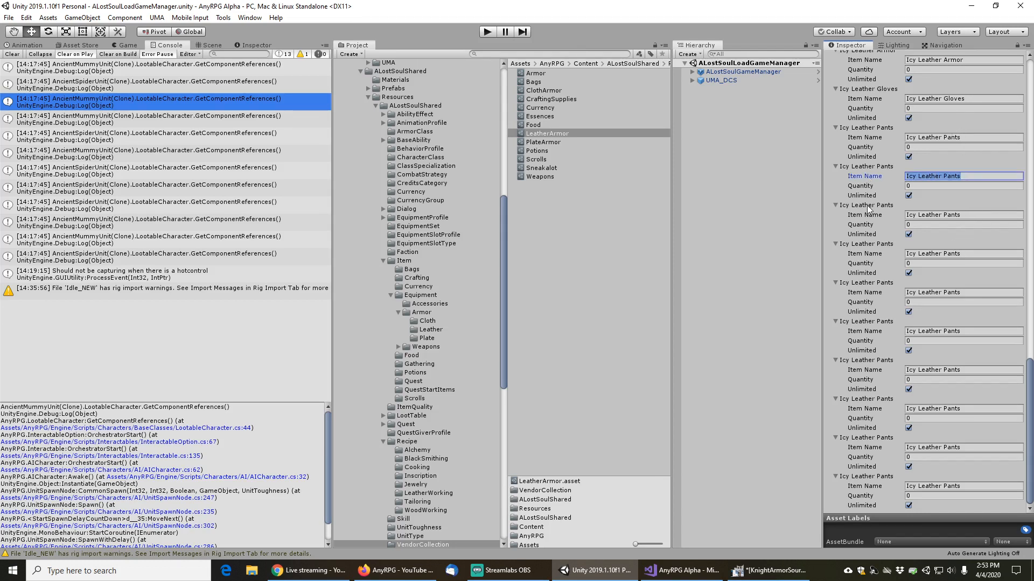
text(Ancient Cape)
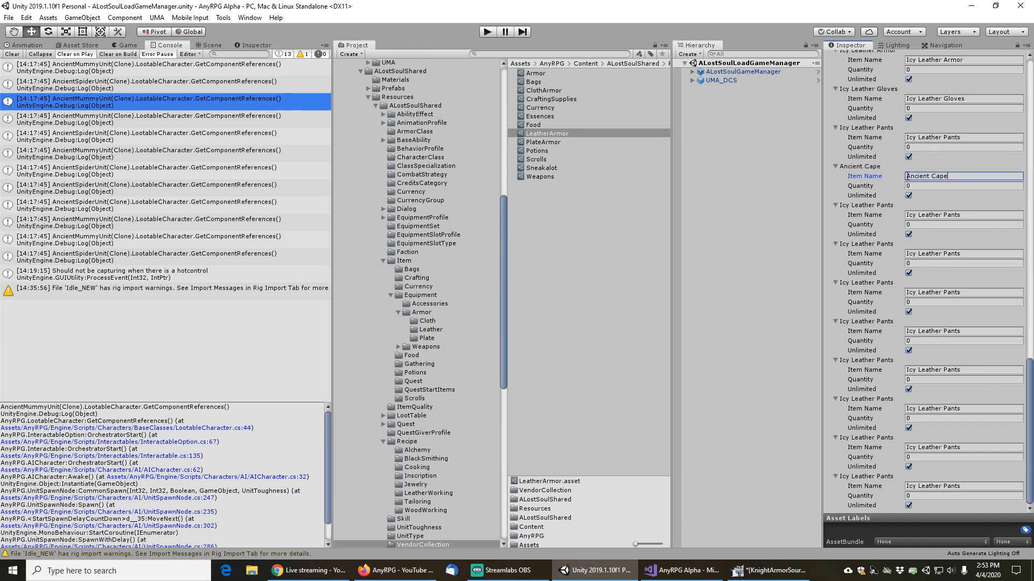
Change the item name of the entry below Ancient Cape to Ancient Leather Pants
click(913, 215)
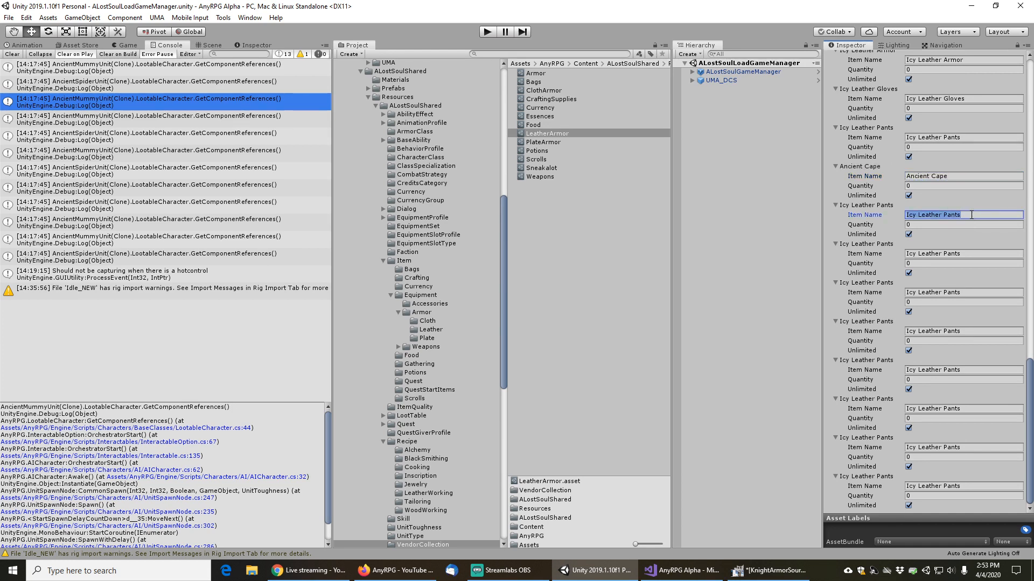
double_click(914, 214)
text(Anci)
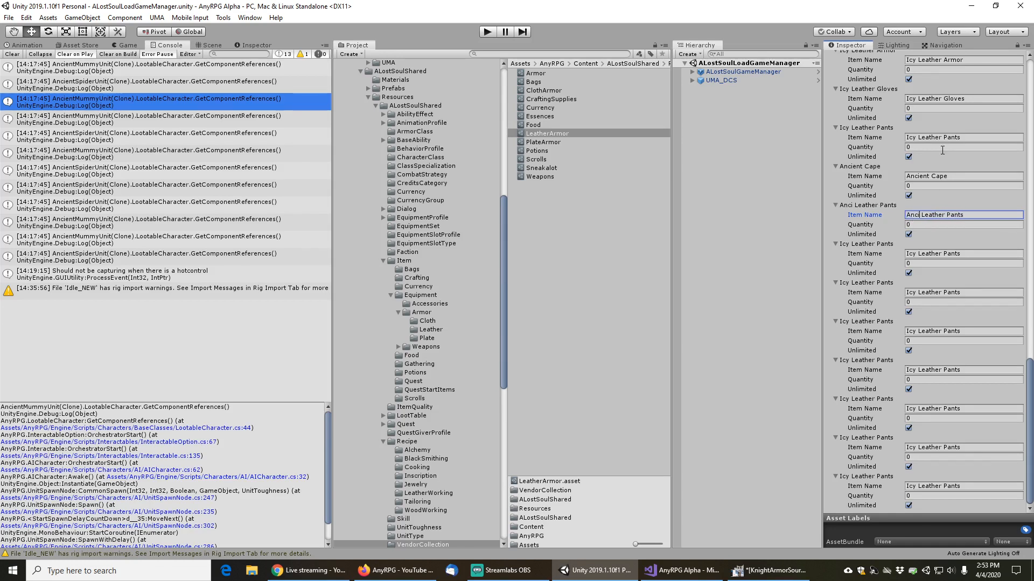
text(ent)
key(End)
key(Return)
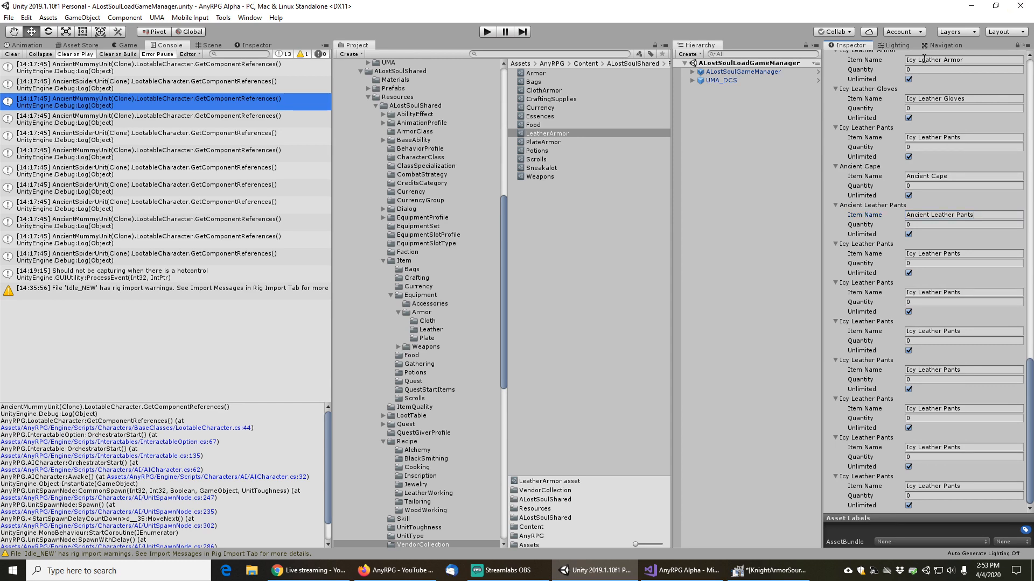
Search the project for ancientleather and copy the asset name AncientLeatherArmor into the entry below Ancient Cape
click(591, 55)
text(leather)
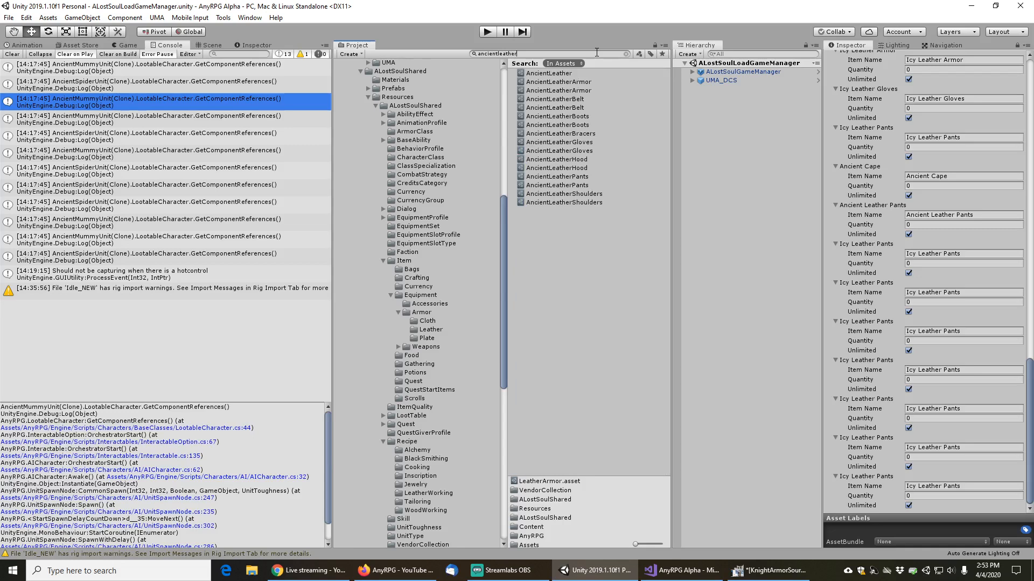
click(548, 83)
key(F2)
key(ctrl+c)
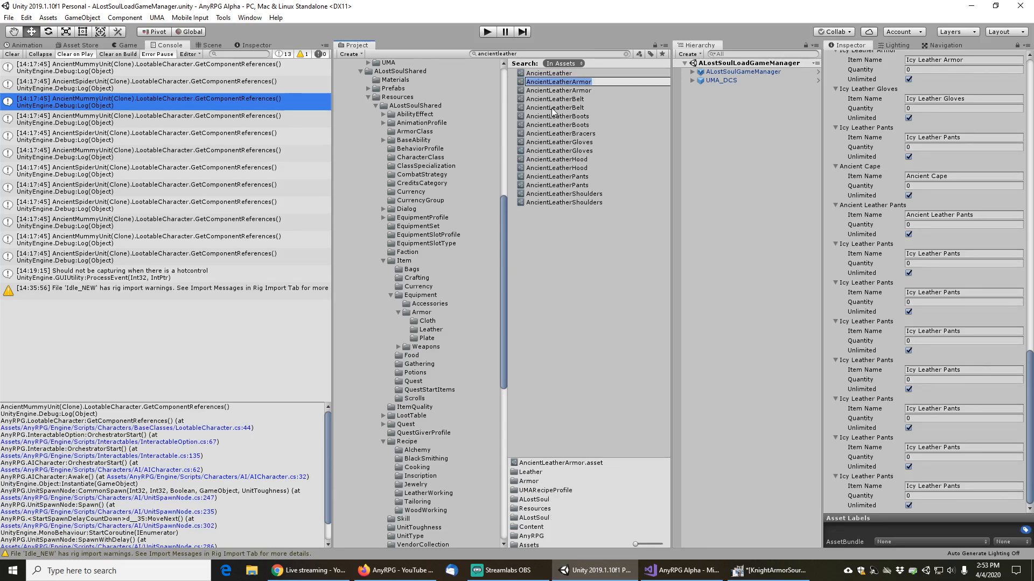
click(985, 215)
key(ctrl+v)
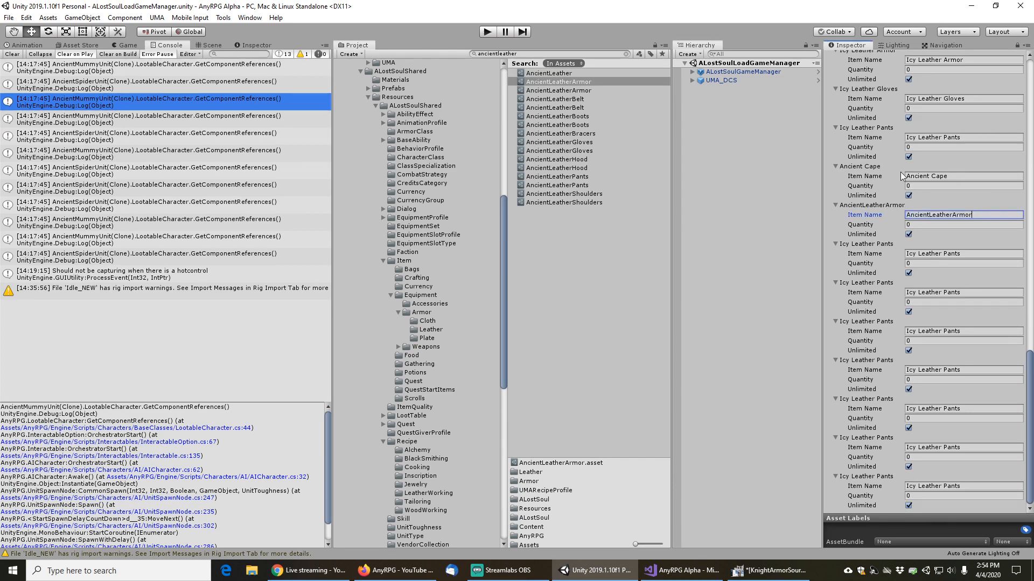
Copy the asset name AncientLeatherBelt into the item name of the vendor entry below AncientLeatherArmor
click(558, 101)
key(F2)
key(ctrl+c)
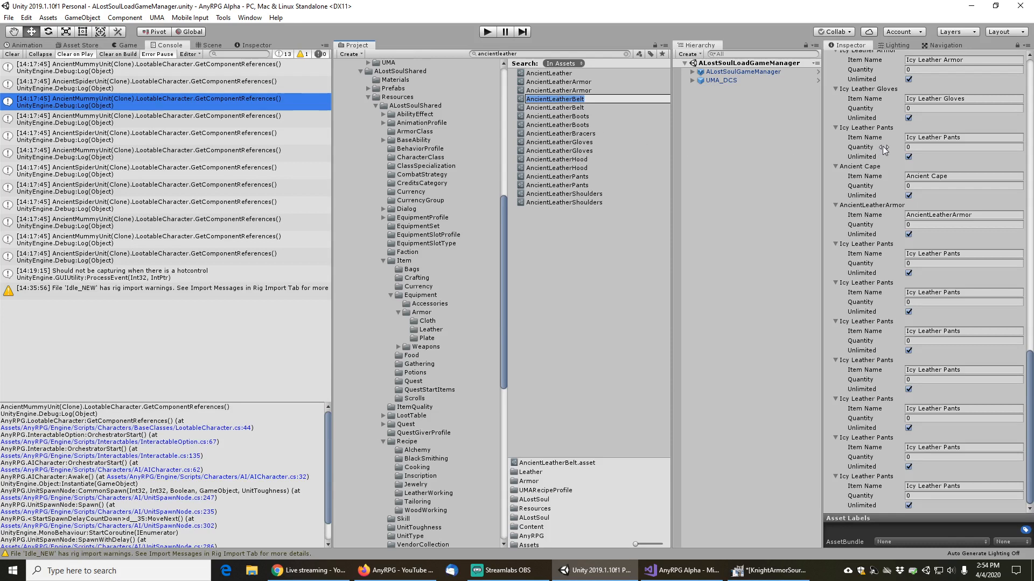
click(977, 253)
key(ctrl+v)
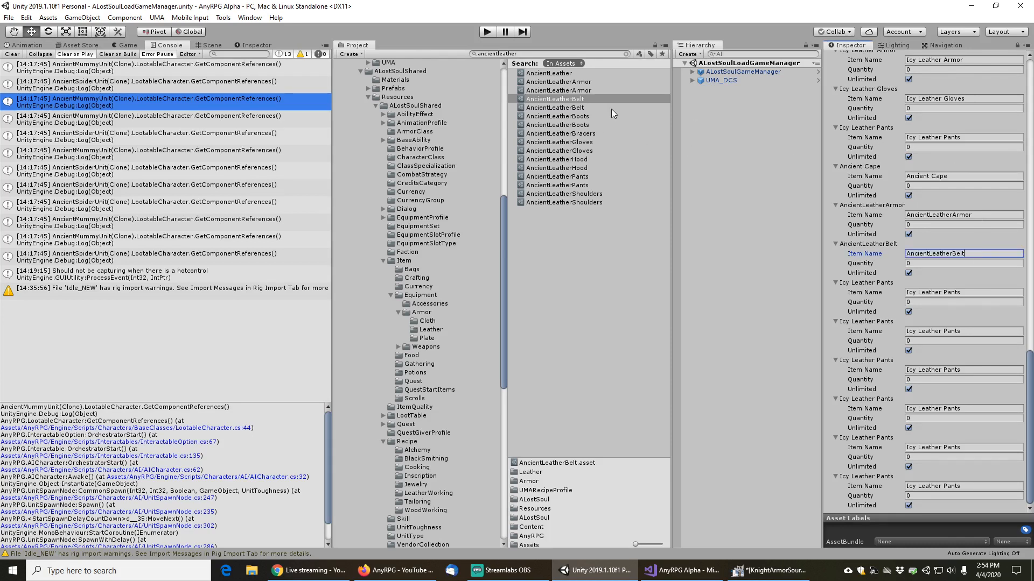
Copy the asset name AncientLeatherBoots into the item name of the vendor entry below AncientLeatherBelt
click(565, 117)
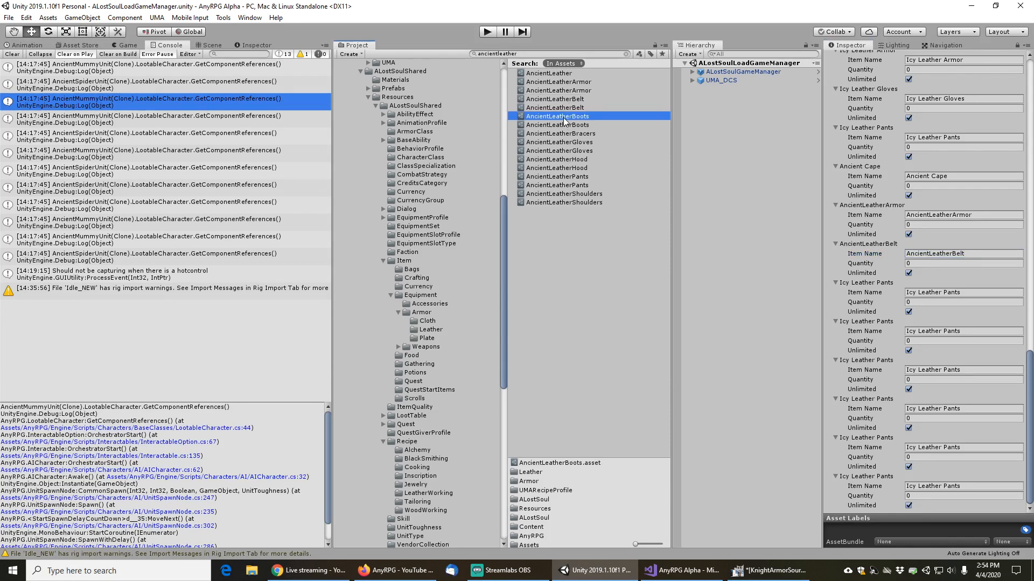
key(F2)
key(ctrl+c)
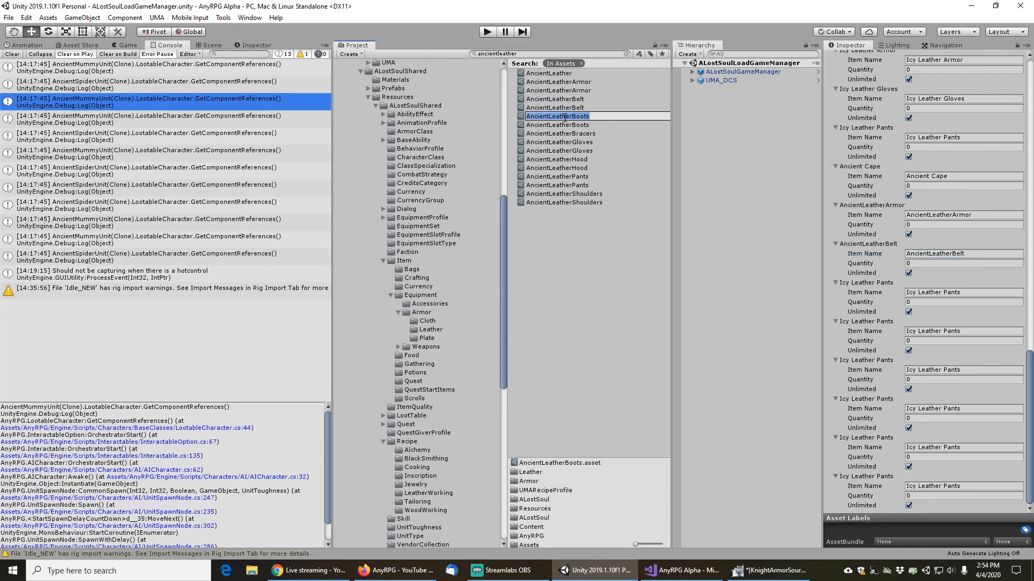
click(973, 290)
key(ctrl+v)
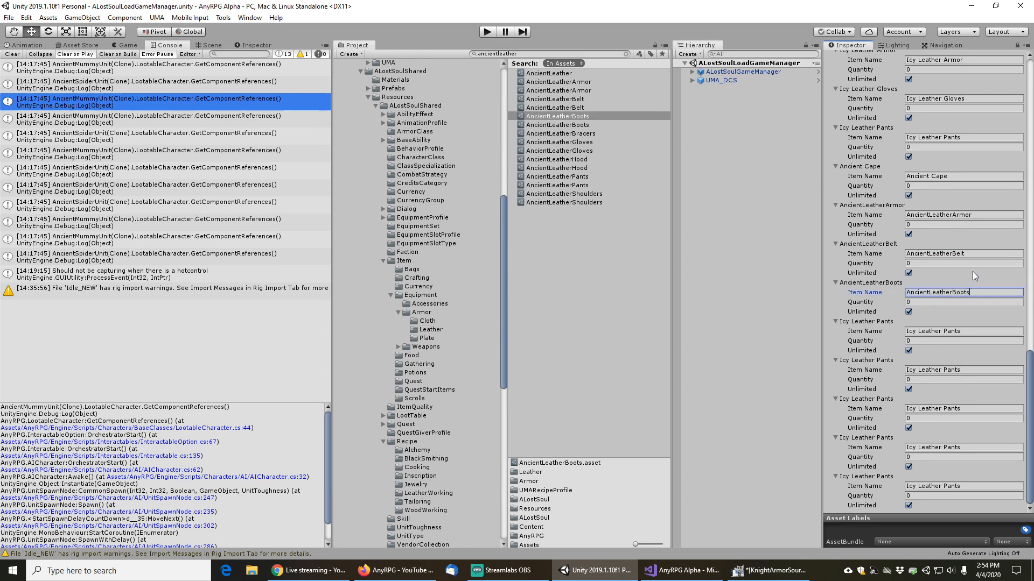
Copy the asset name AncientLeatherBracers into the item name of the vendor entry below AncientLeatherBoots
click(569, 133)
key(F2)
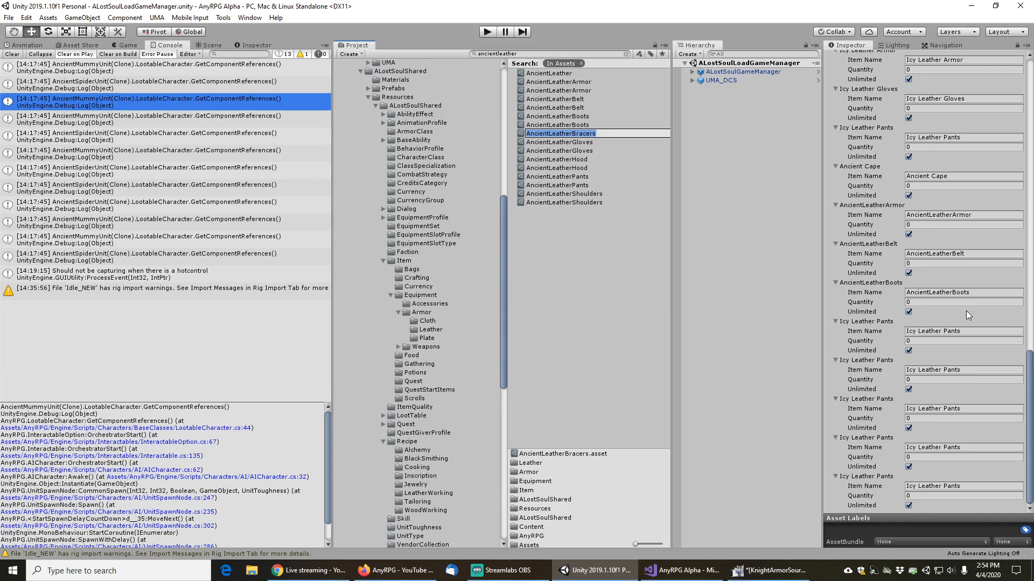
key(ctrl+c)
click(968, 331)
key(ctrl+v)
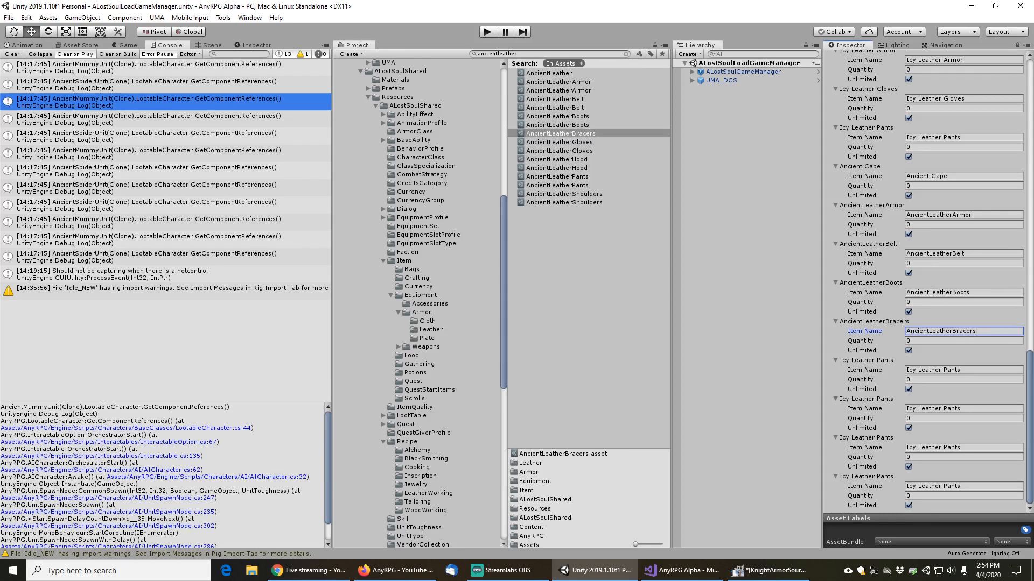
Copy the asset name AncientLeatherGloves into the item name of the vendor entry below AncientLeatherBracers
click(571, 150)
key(F2)
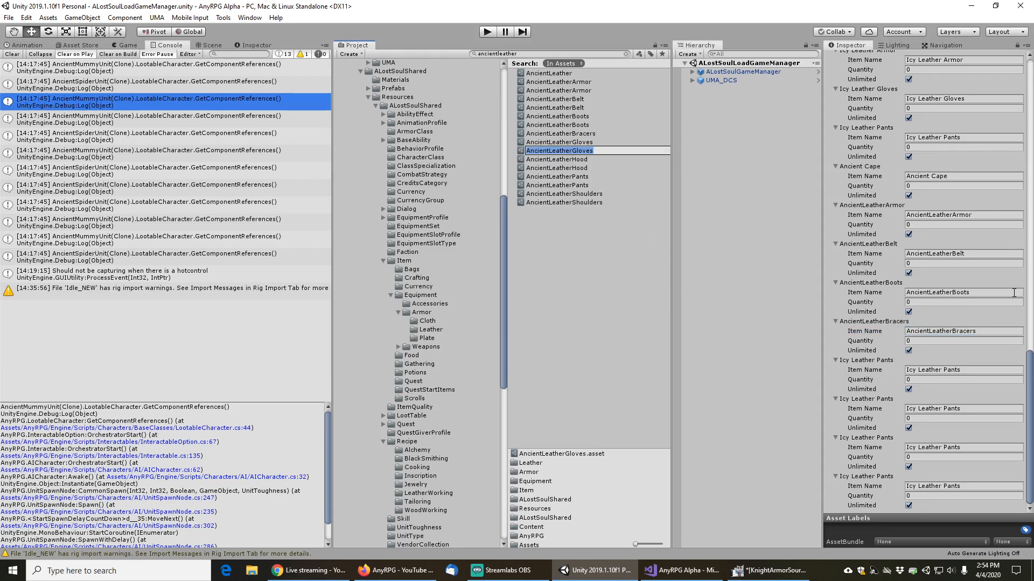
key(ctrl+c)
click(942, 370)
key(ctrl+v)
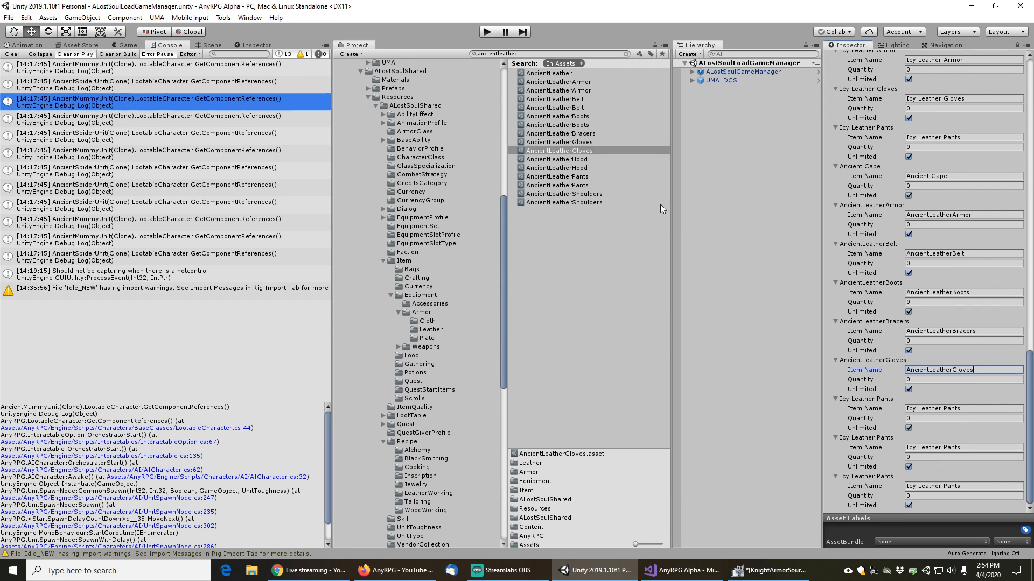
Copy the asset name AncientLeatherHood into the item name of the vendor entry below AncientLeatherGloves
click(572, 160)
key(F2)
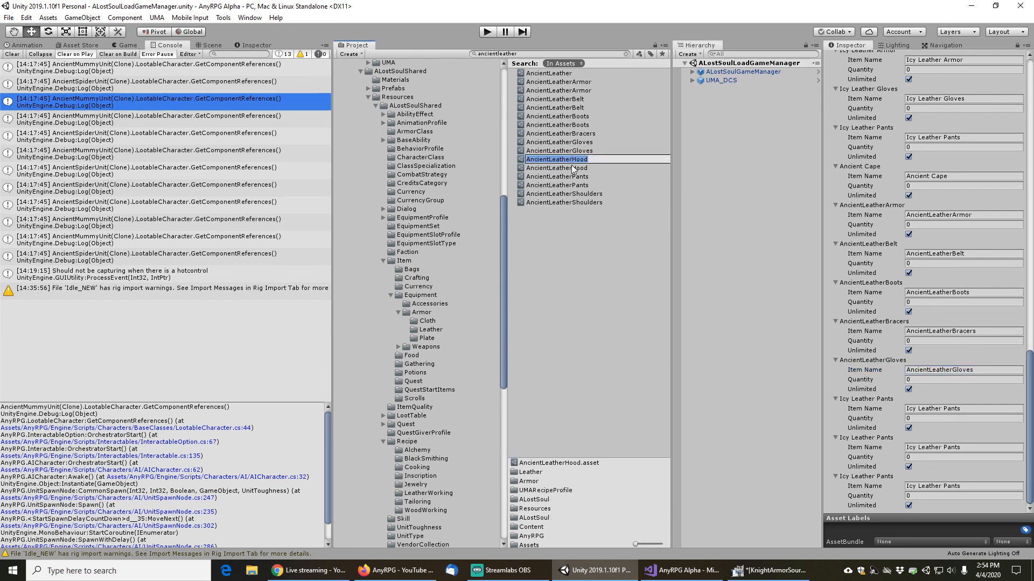
key(ctrl+c)
click(967, 409)
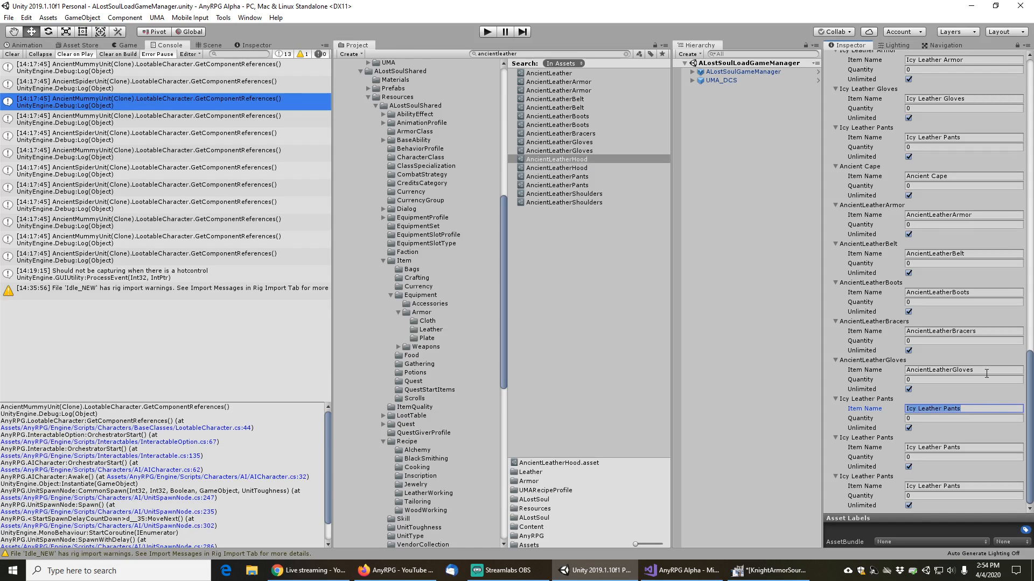
key(ctrl+v)
Copy the asset name AncientLeatherPants into the item name of the vendor entry below AncientLeatherHood
click(579, 176)
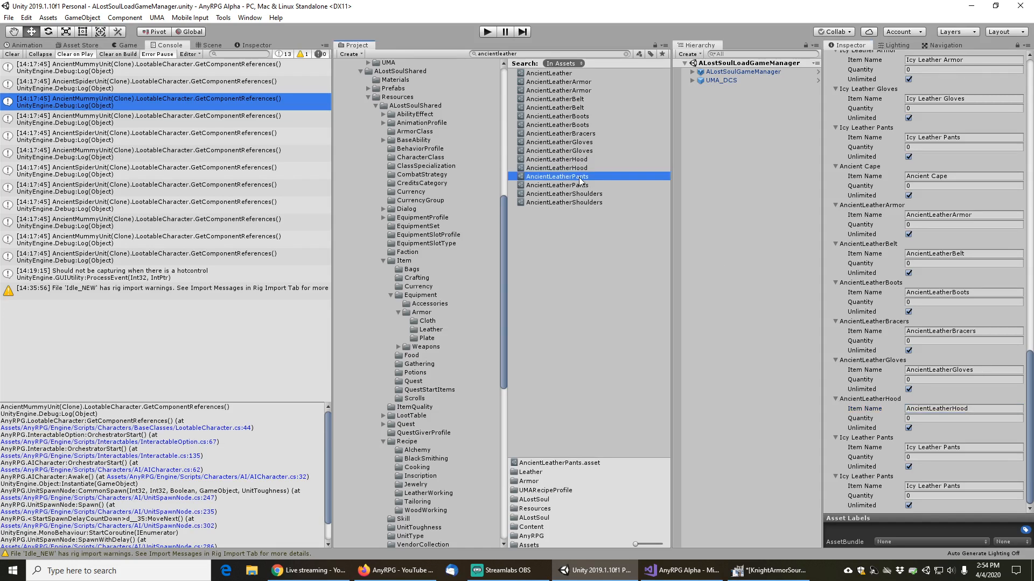
key(F2)
key(ctrl+c)
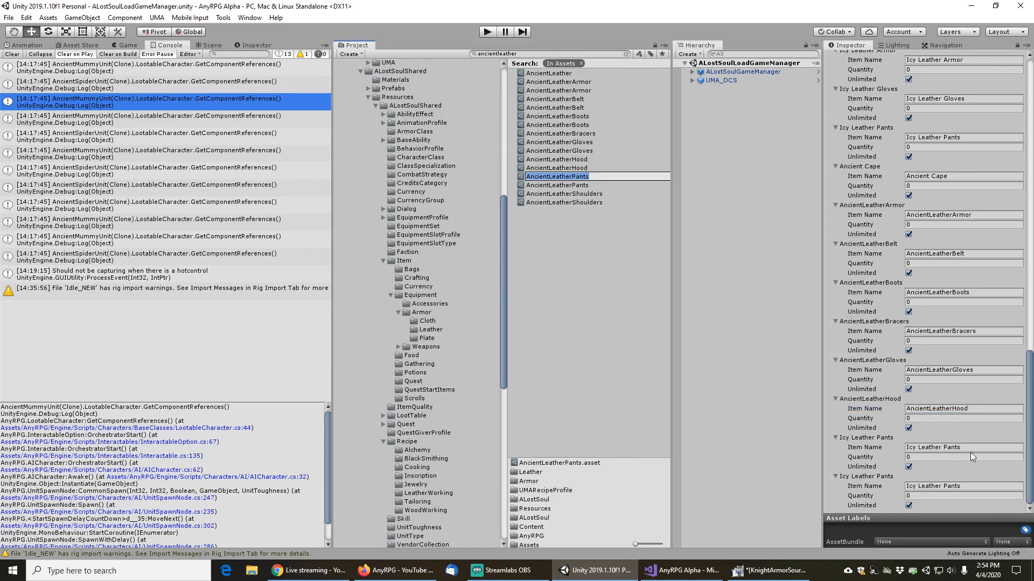
click(969, 447)
key(ctrl+v)
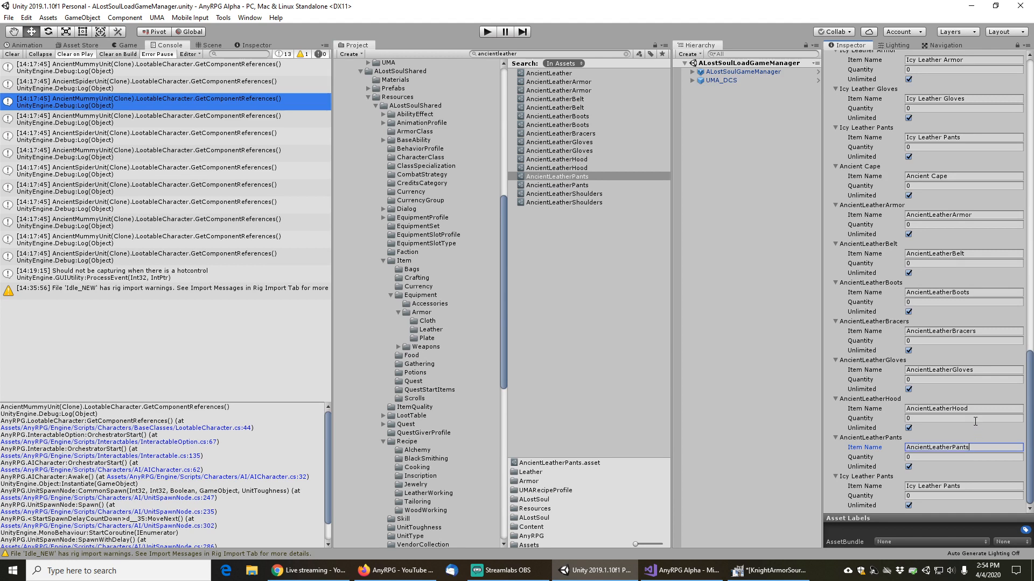
Copy the asset name AncientLeatherShoulders into the item name of the last vendor entry
click(543, 195)
key(F2)
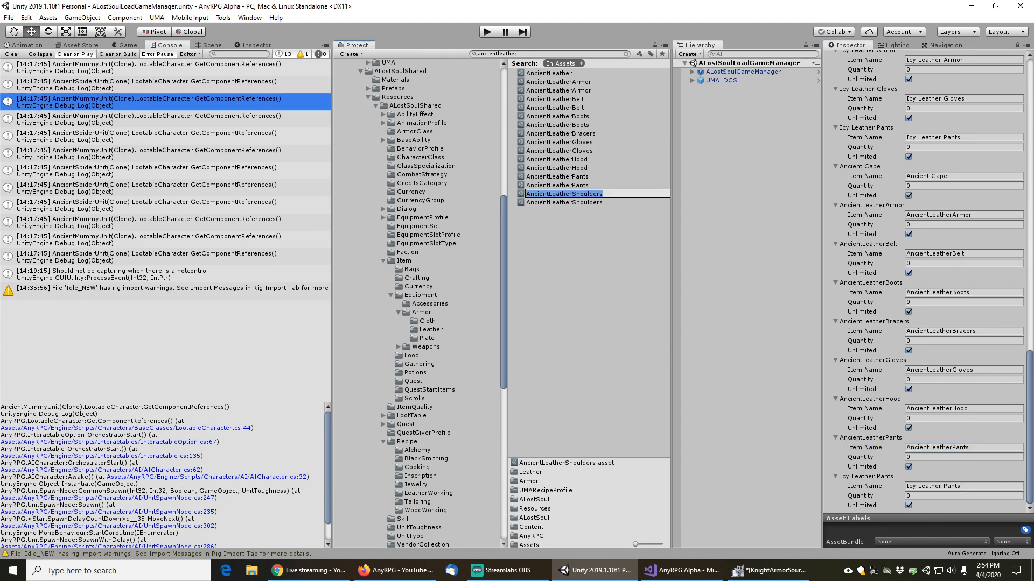
key(ctrl+c)
click(961, 488)
key(ctrl+v)
Search the project for leathervend, unlock the Inspector for the LeatherVendorUnit prefab and check the collection names in its Vendor script
scroll(859, 315, up, 10)
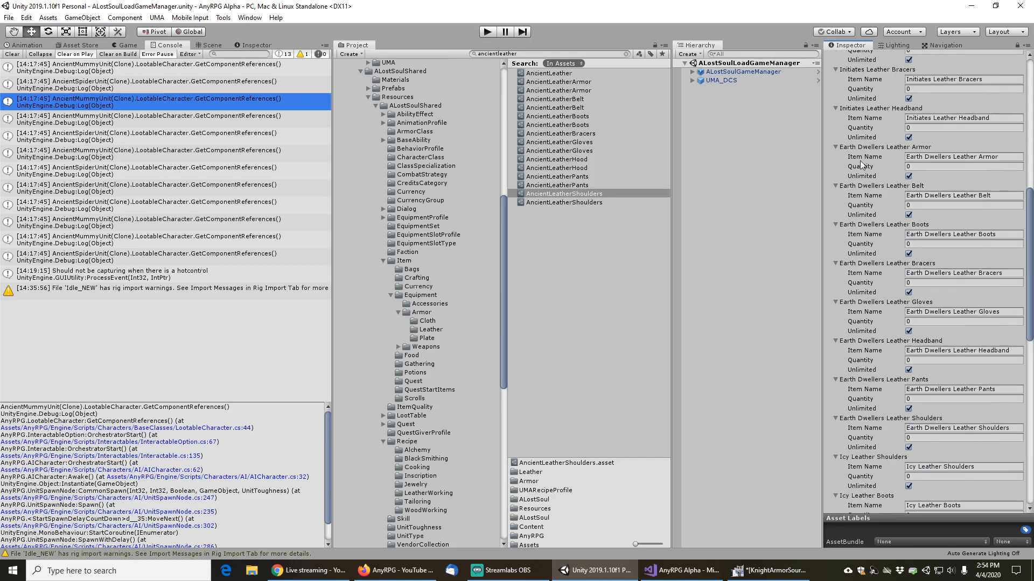
scroll(867, 156, up, 10)
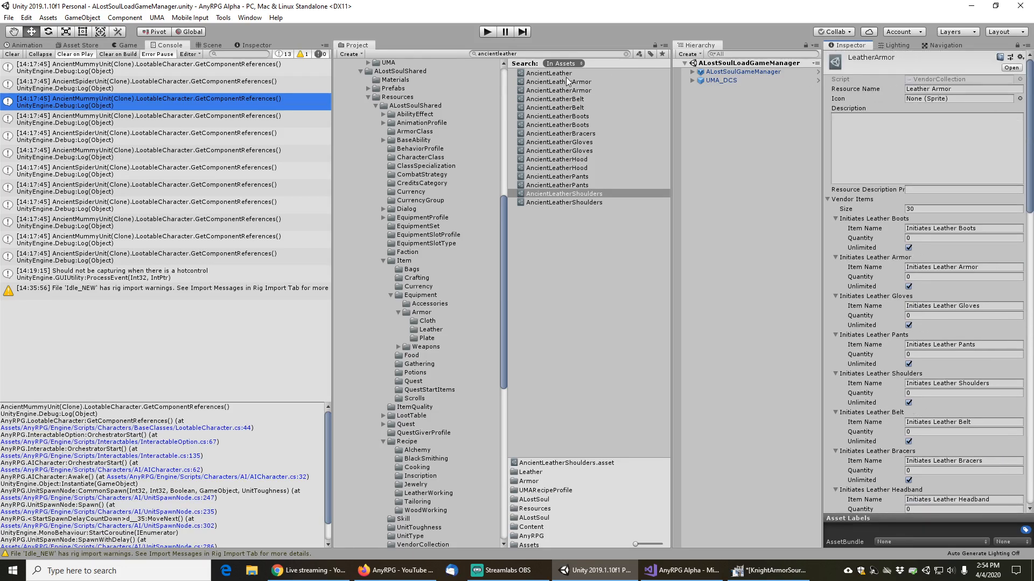
click(539, 54)
text(leahte)
key(BackSpace)
key(BackSpace)
key(BackSpace)
text(thervend)
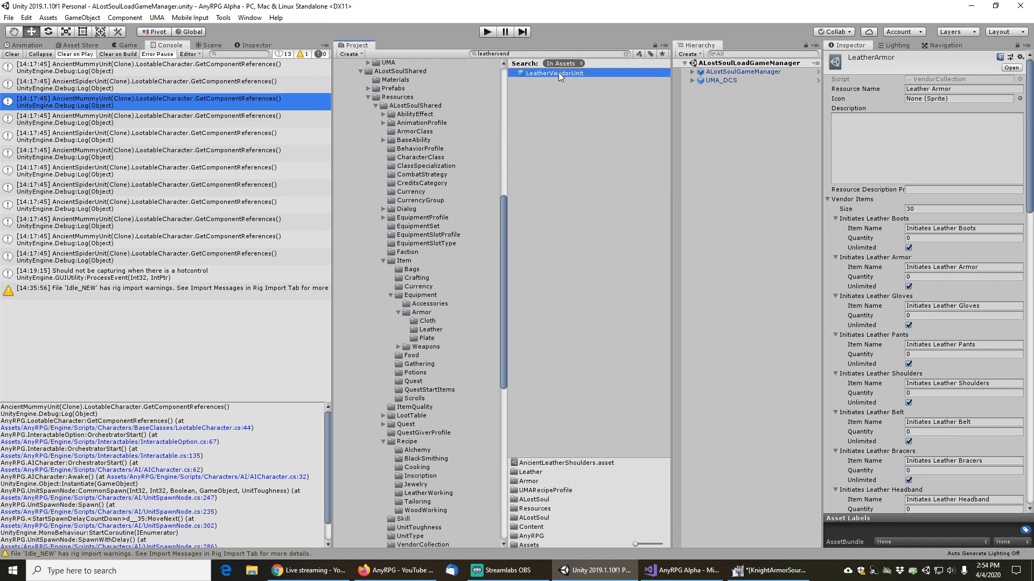
click(1017, 44)
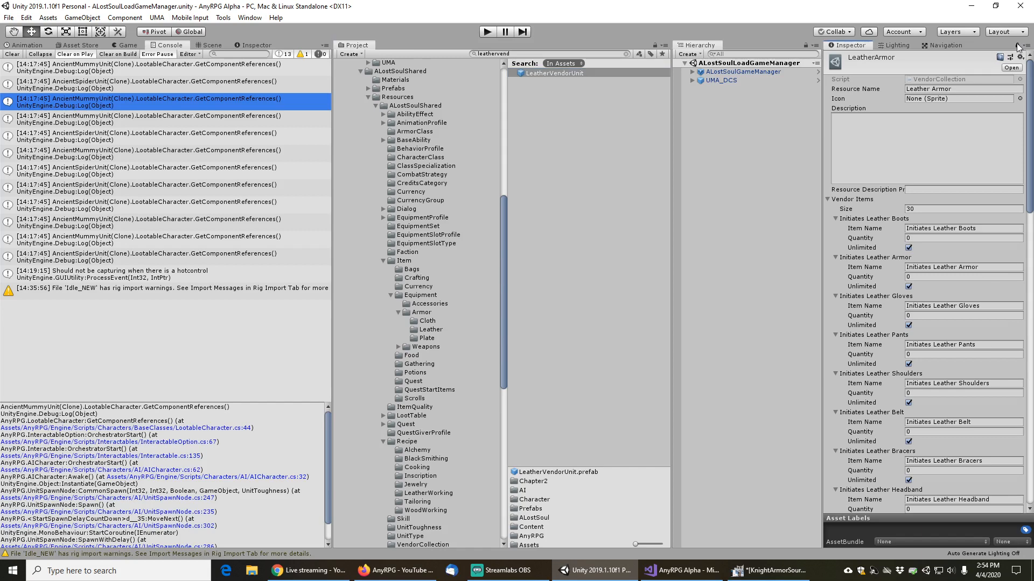
scroll(874, 263, down, 5)
scroll(872, 262, down, 15)
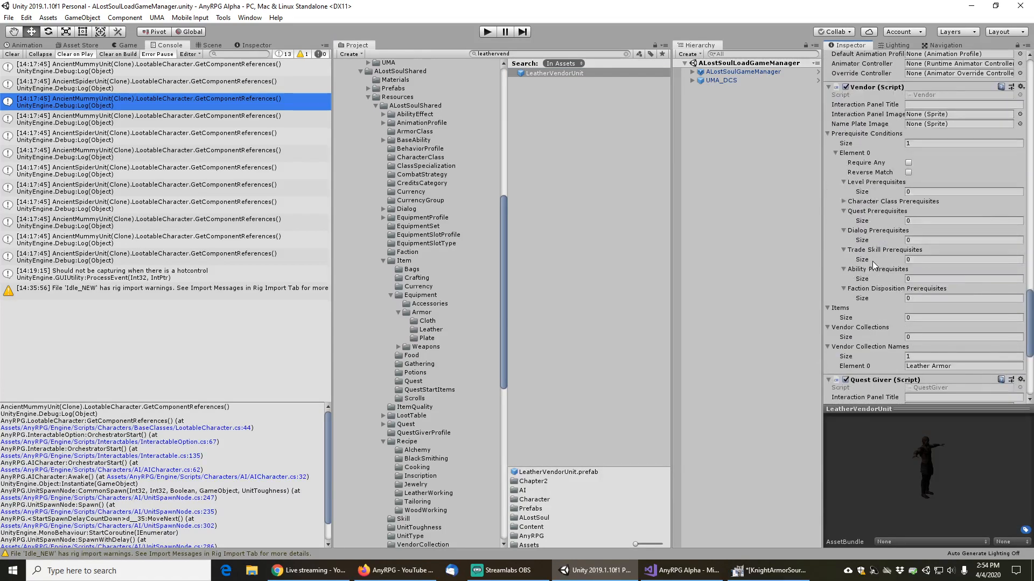
scroll(873, 270, up, 3)
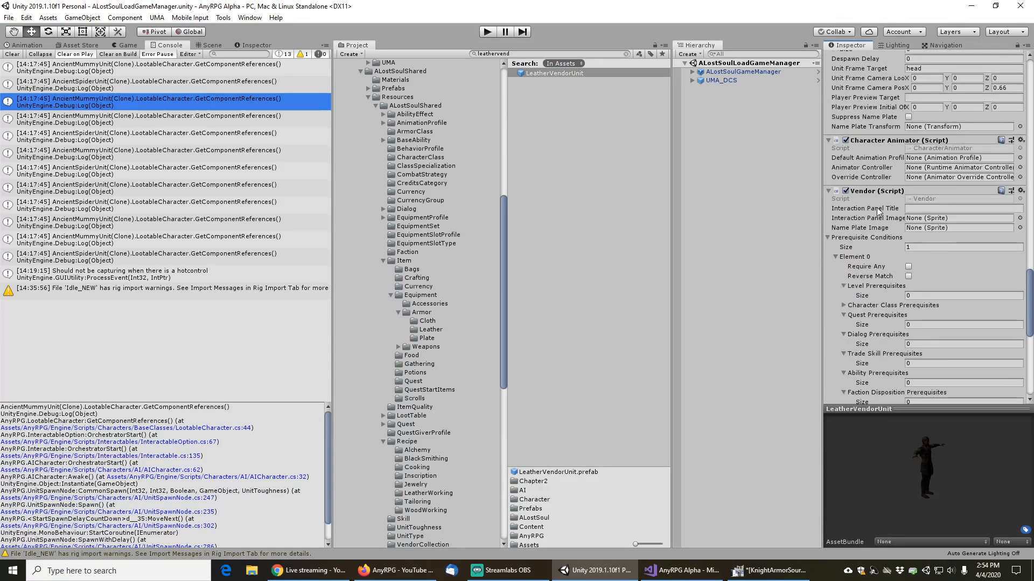
scroll(870, 281, down, 6)
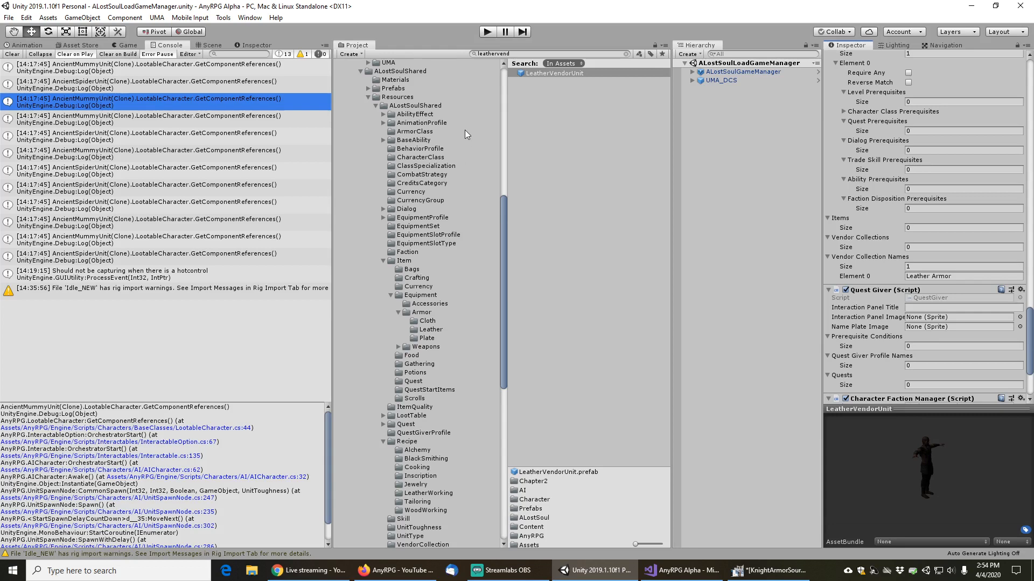
Save the scene and clear the project search to show the folder containing LeatherVendorUnit
click(9, 17)
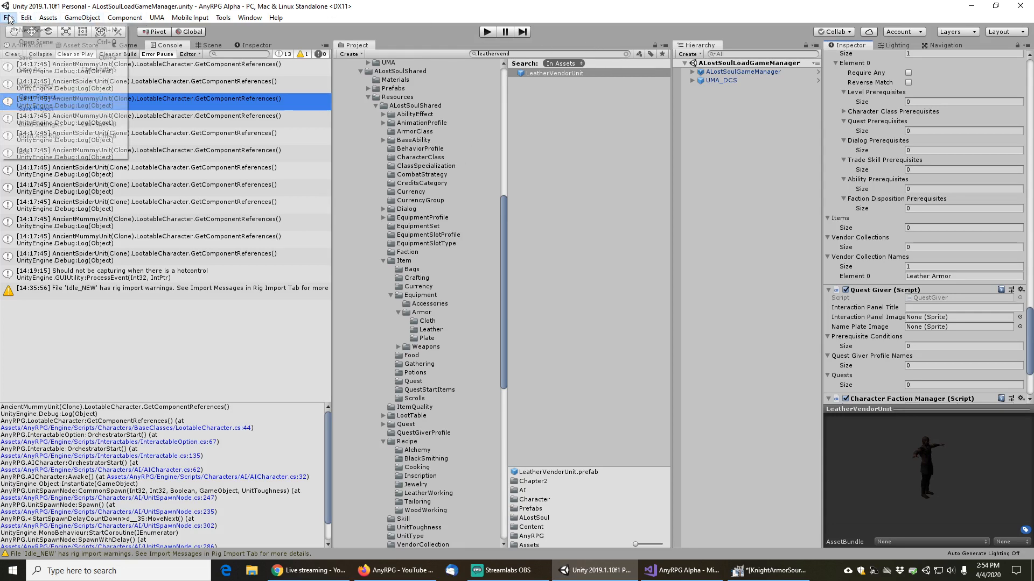
click(24, 58)
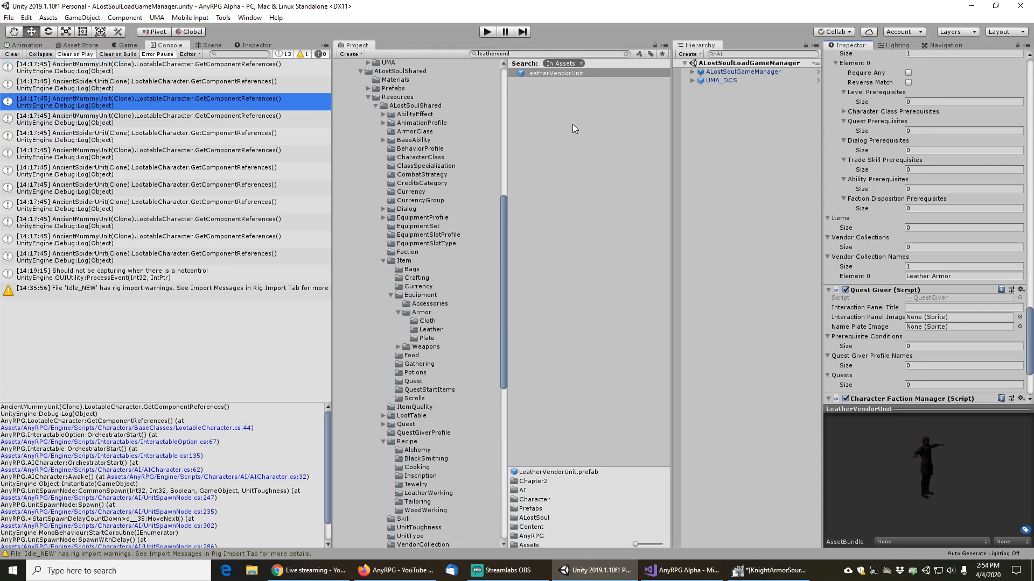
click(627, 54)
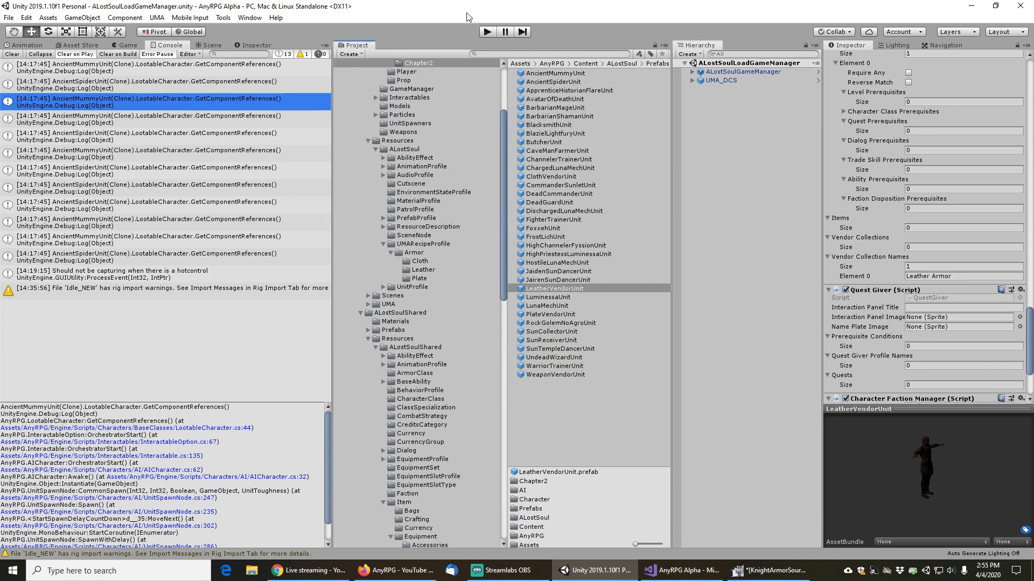
Run the game and load the Chapter 2 Tester Fighter save in the Sun Temple, AnyRPGPlayerSaveData4.json
click(488, 32)
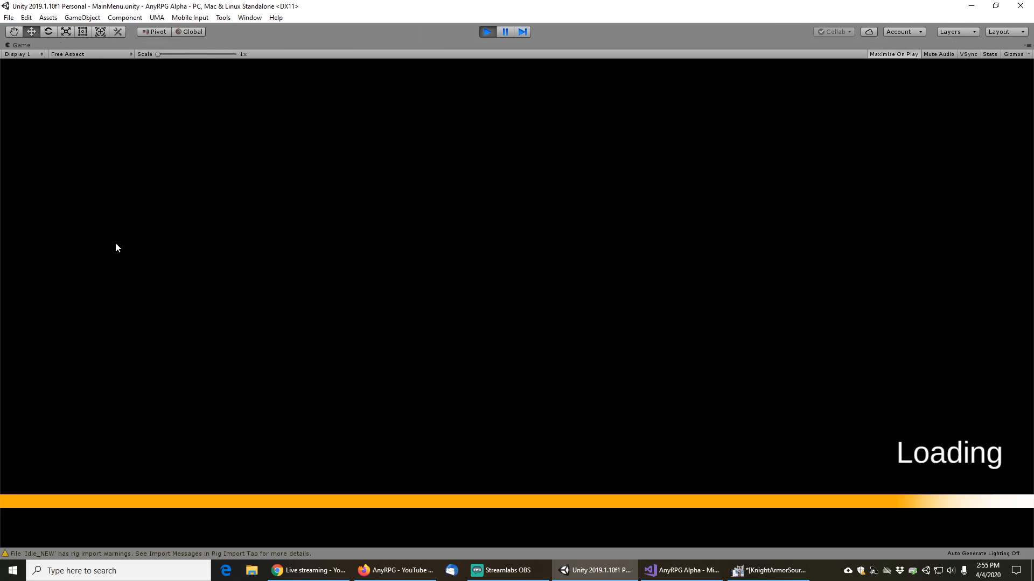
click(114, 308)
click(485, 412)
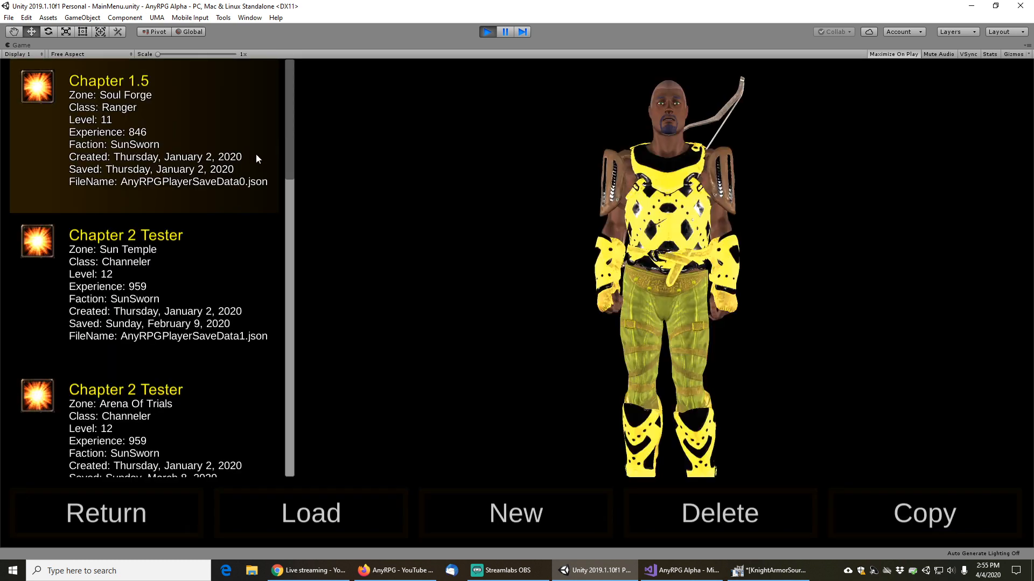
drag(289, 143, 291, 448)
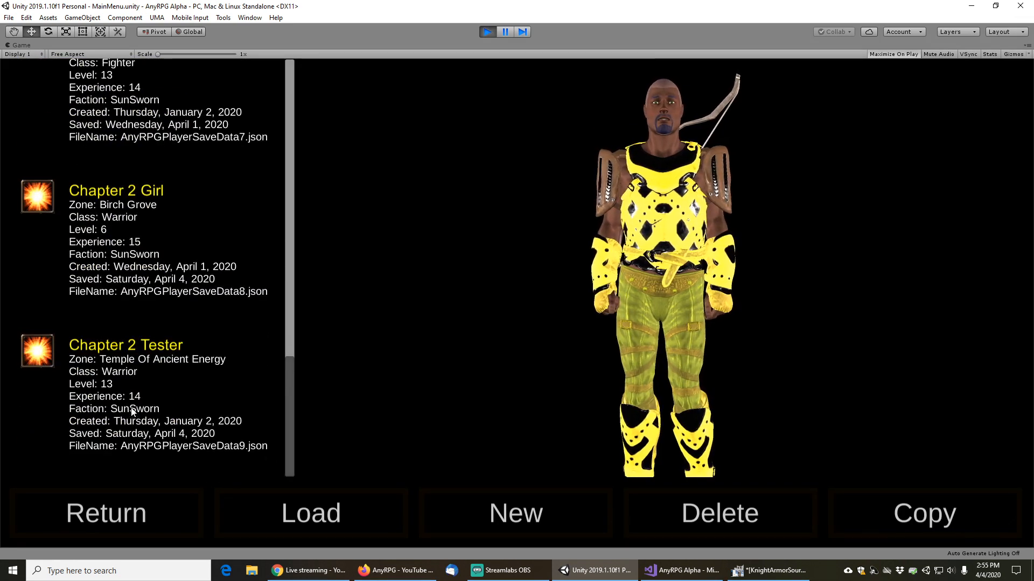
scroll(134, 273, up, 4)
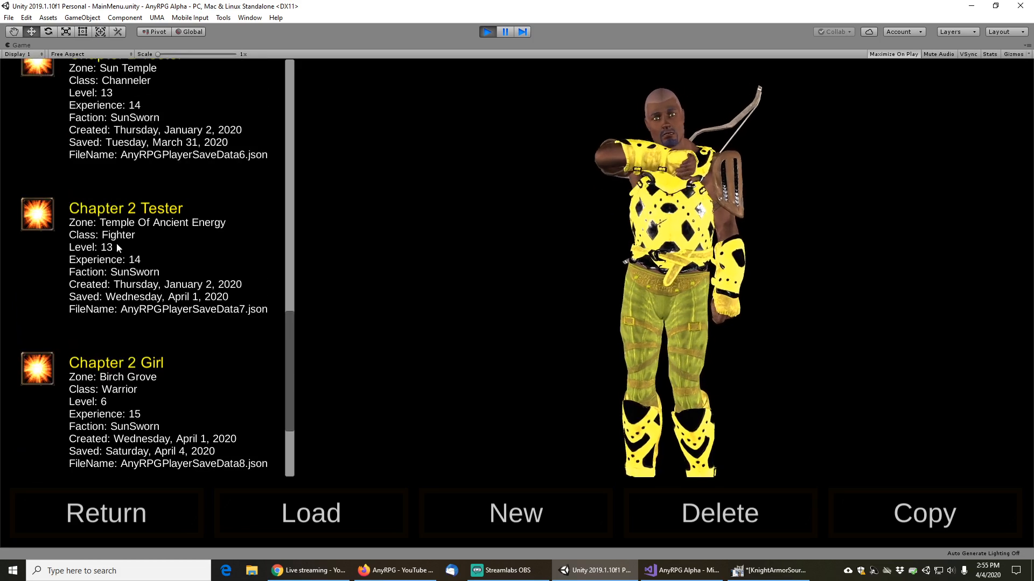
scroll(118, 245, up, 6)
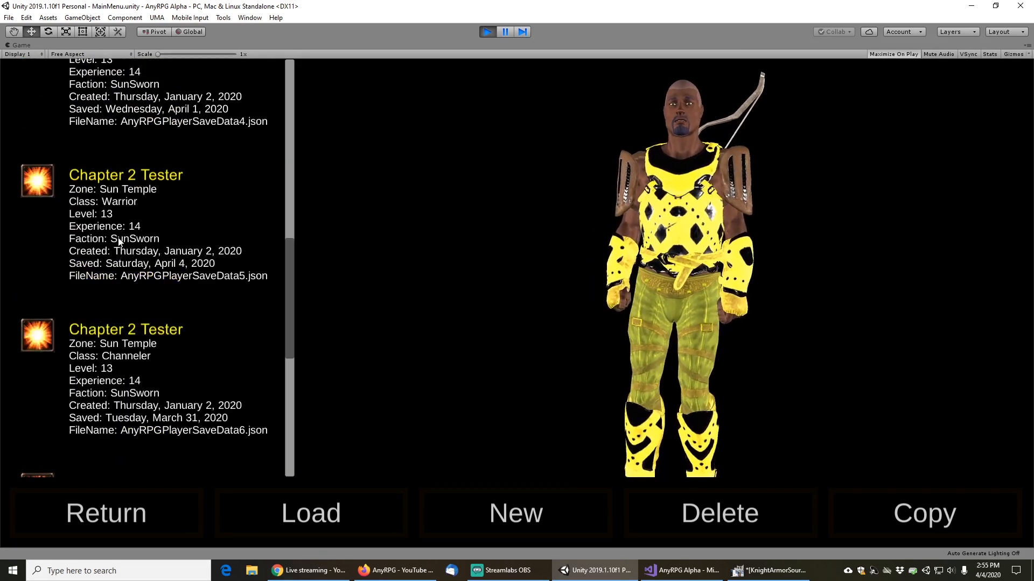
scroll(123, 232, up, 3)
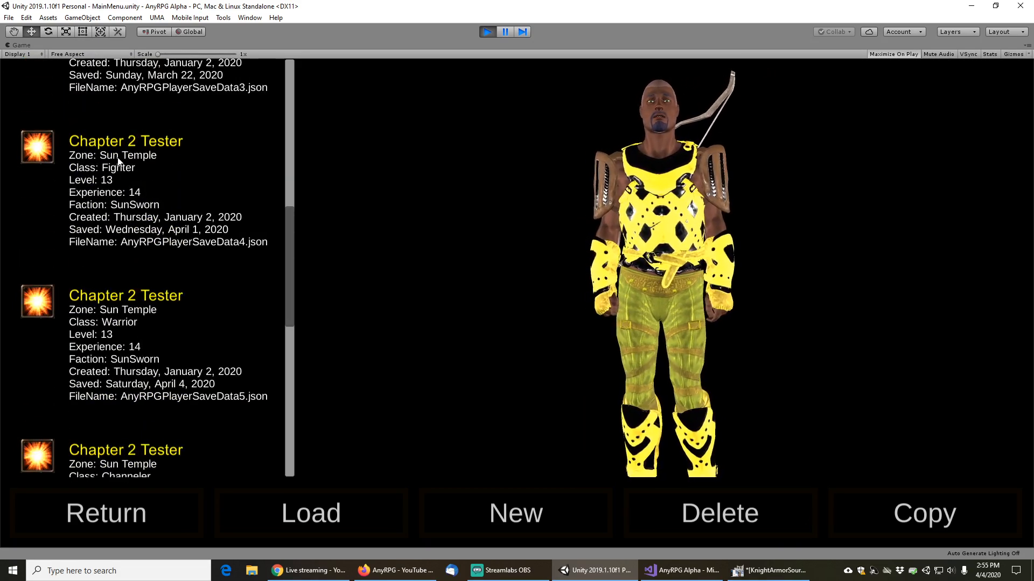
click(122, 177)
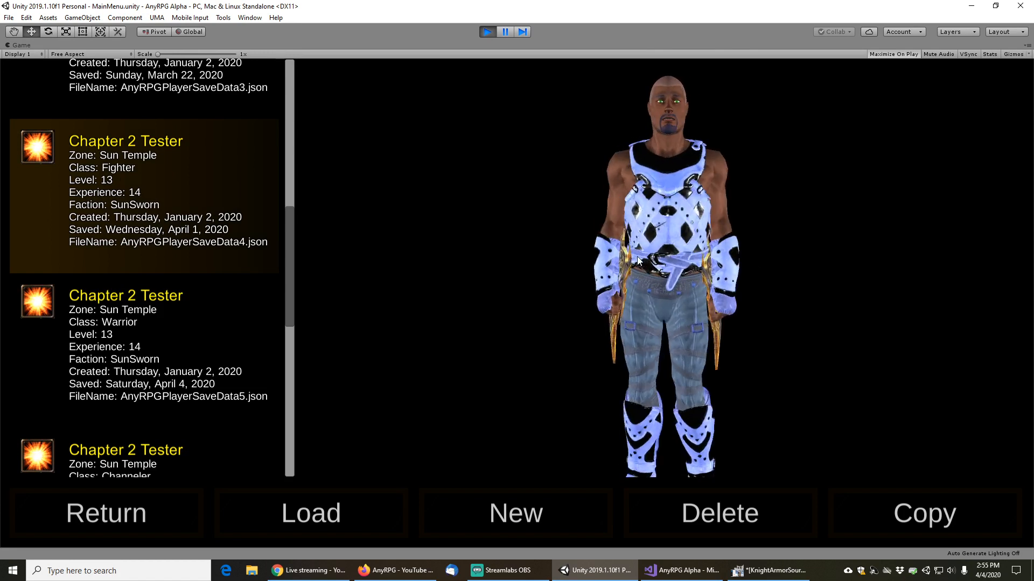
click(330, 514)
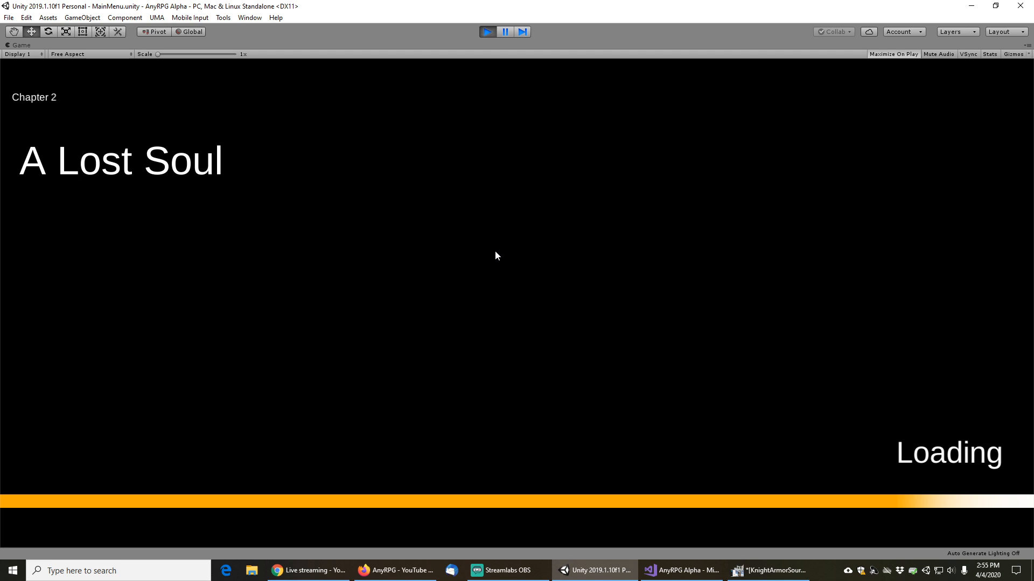
click(497, 577)
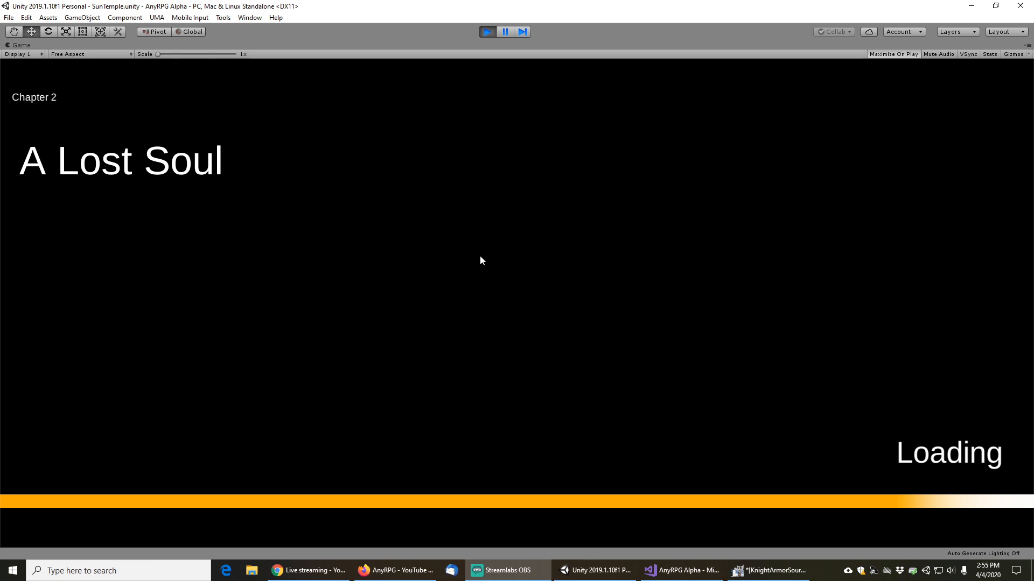
click(595, 3)
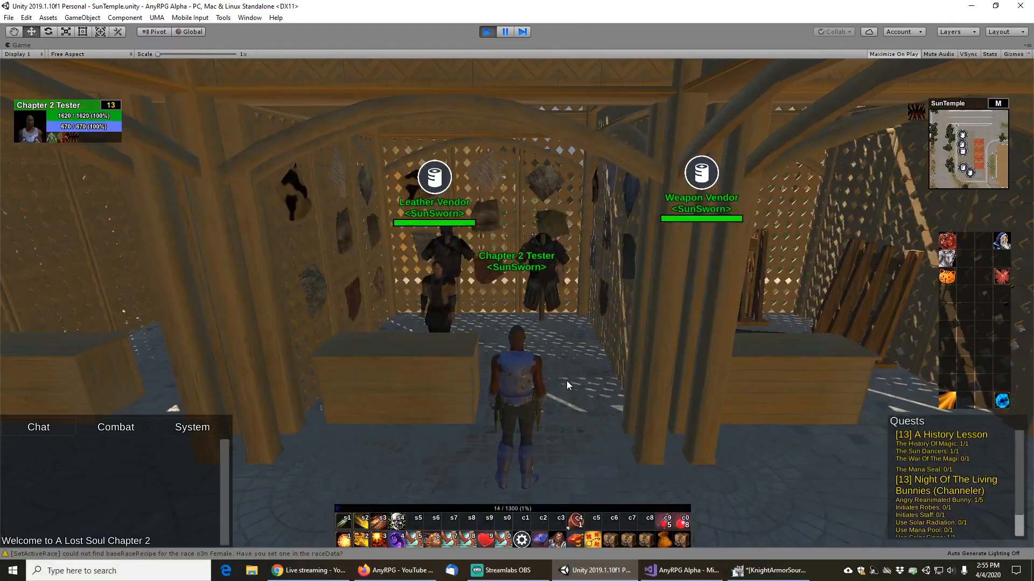
Open the character's bags, talk to the Leather Vendor and check the Ancient Leather items on the last page of its Leather Armor collection
key(b)
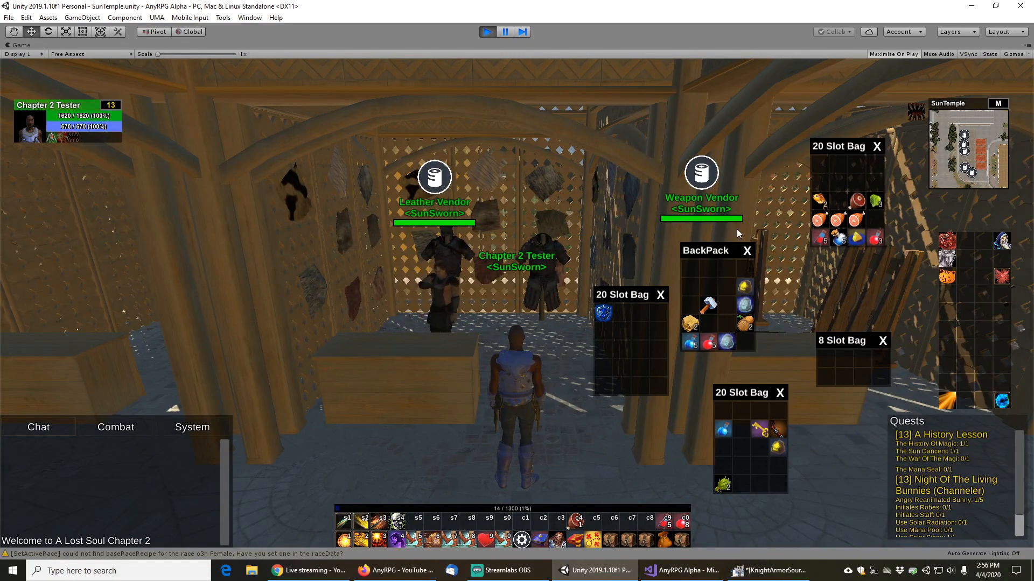
key(w)
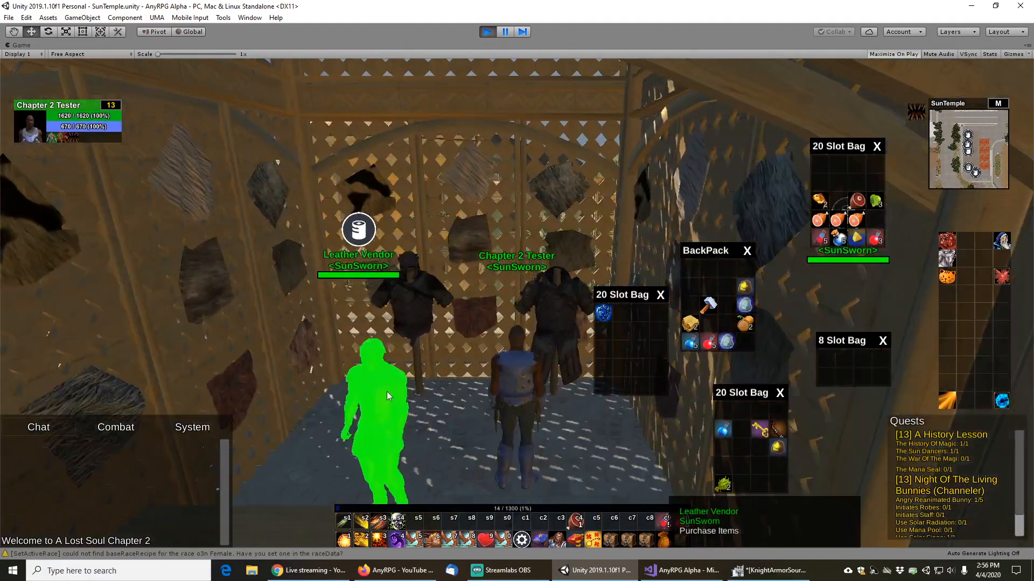
key(s)
right_click(406, 353)
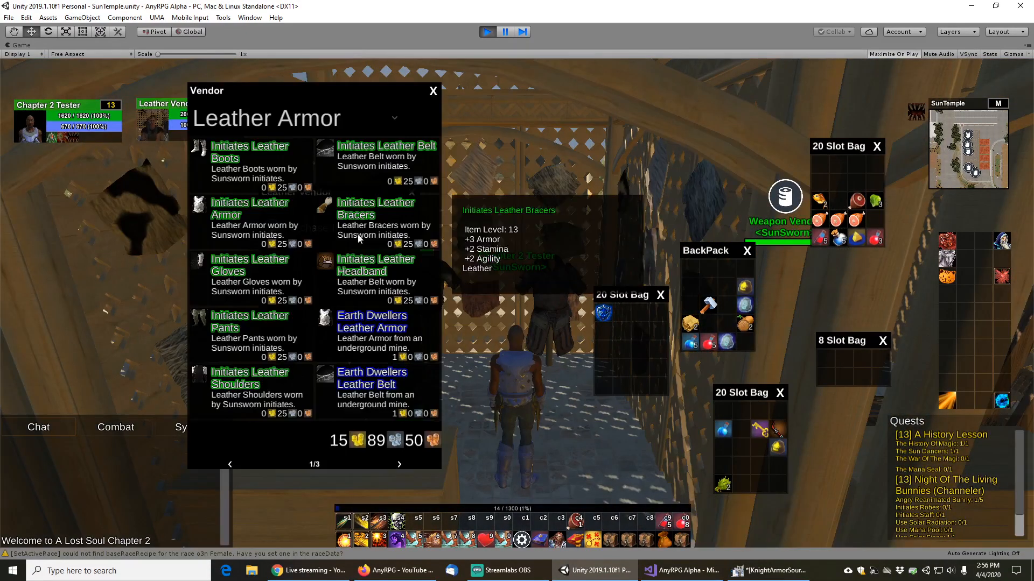
scroll(356, 261, down, 1)
scroll(352, 272, down, 1)
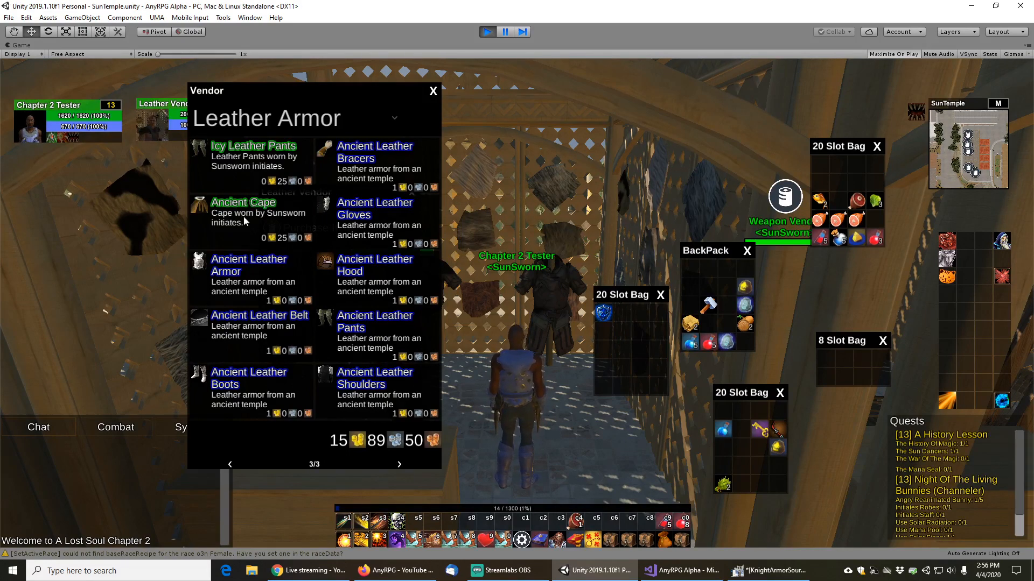
mouse_move(380, 153)
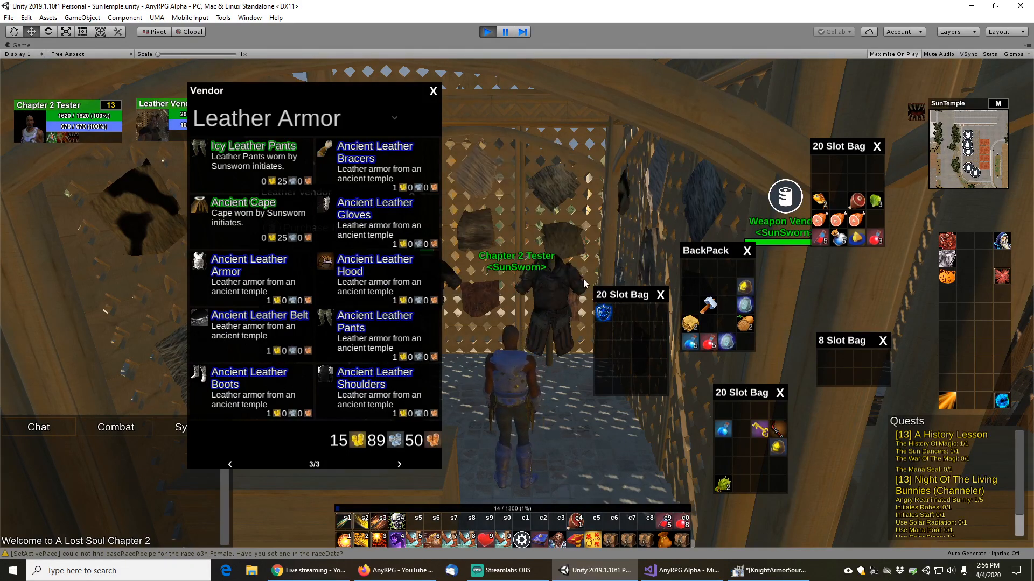
mouse_move(289, 278)
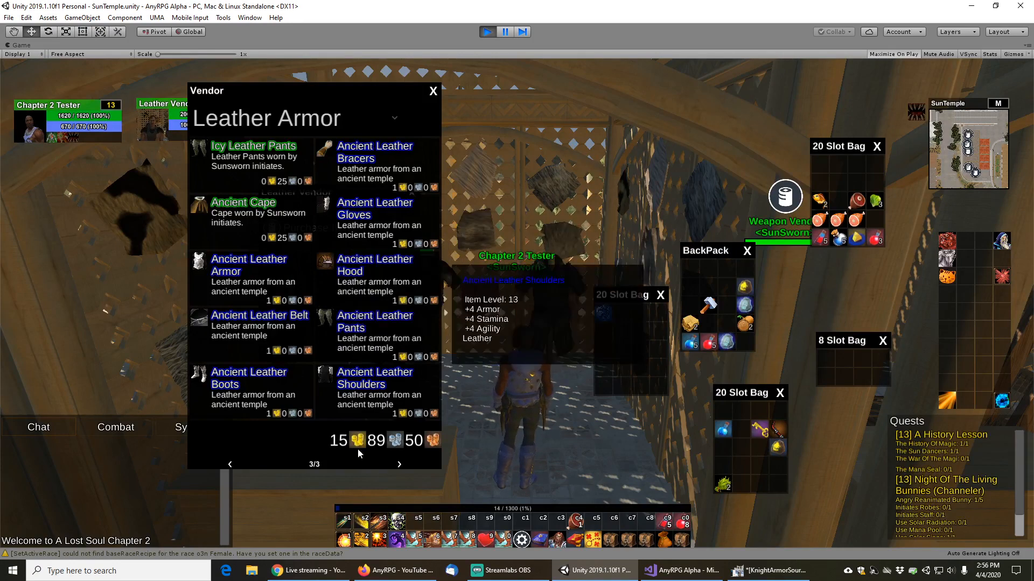
mouse_move(283, 220)
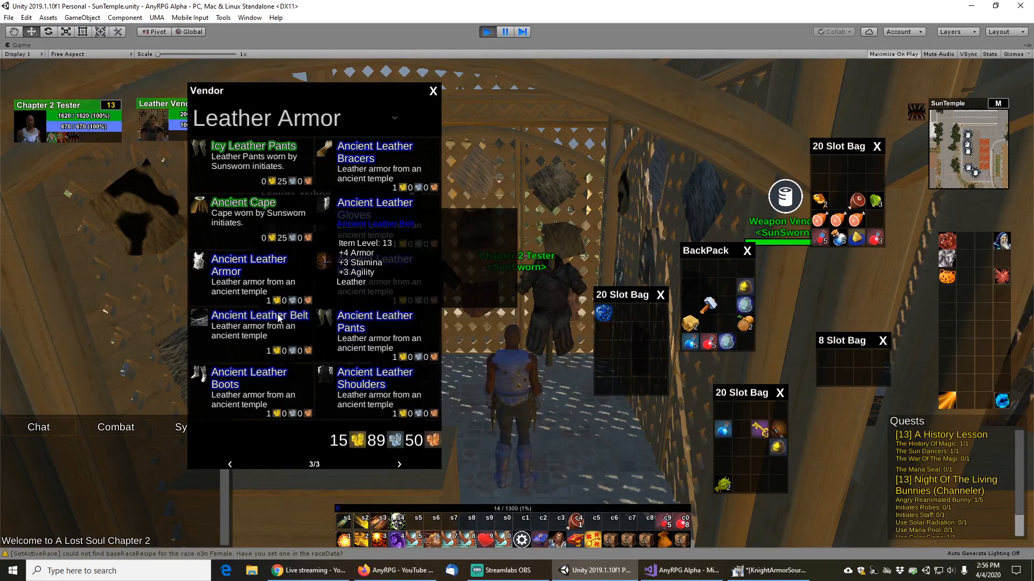
Buy the Ancient Cape and the Ancient Leather Armor, Belt, Boots, Bracers, Gloves, Hood, Pants and Shoulders from the vendor
click(235, 204)
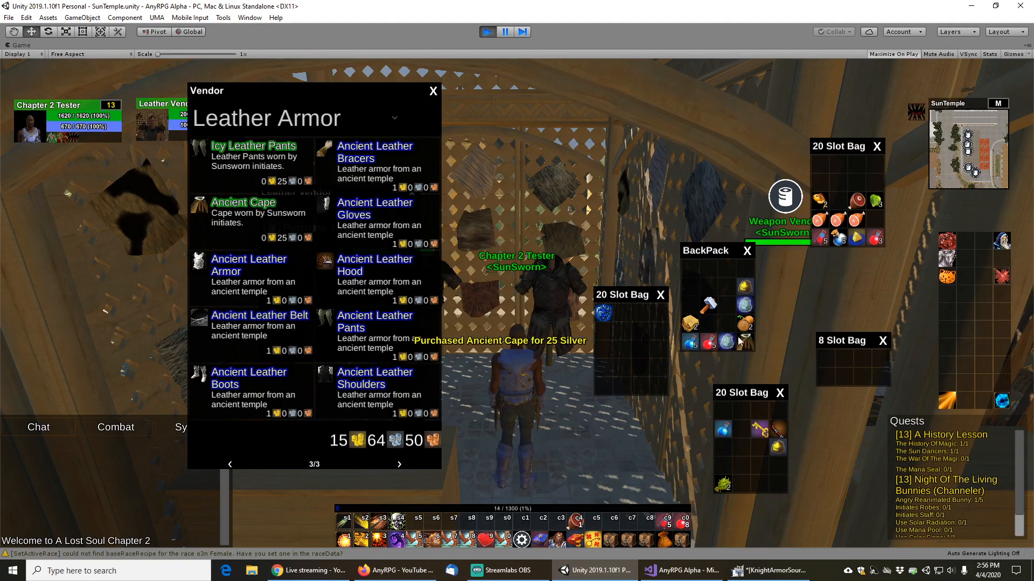
click(237, 264)
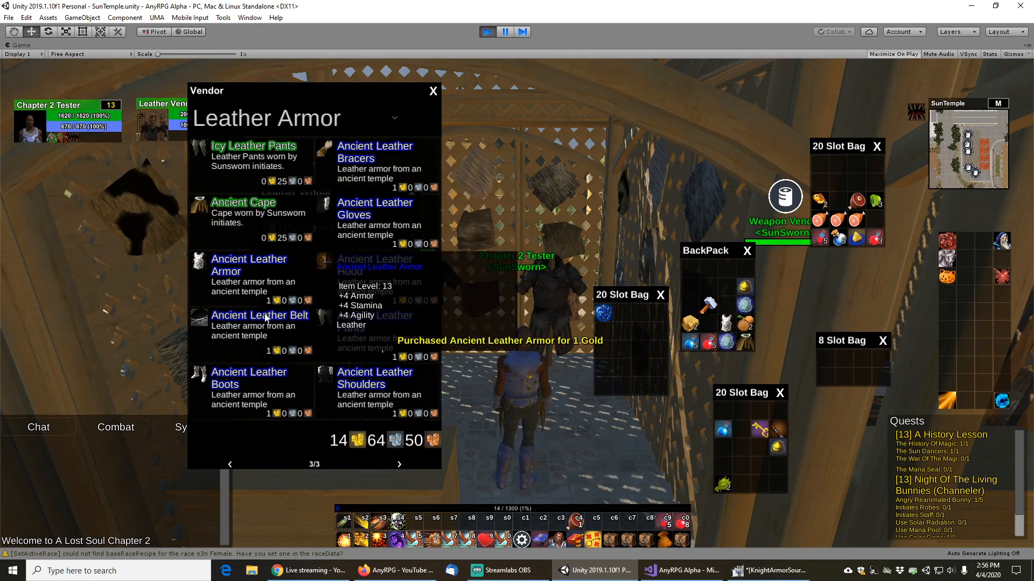
click(238, 321)
click(248, 378)
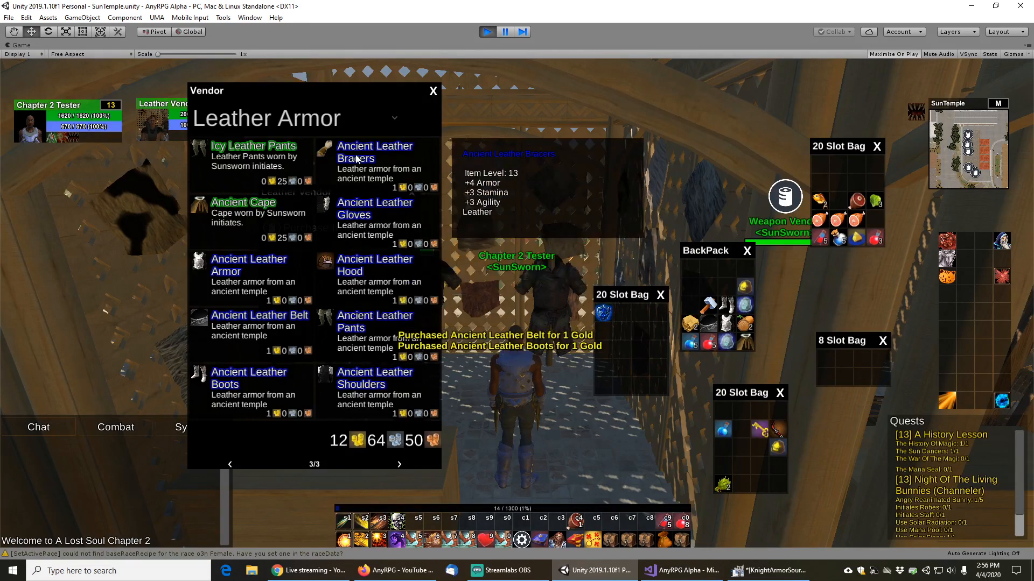
click(373, 153)
click(365, 204)
click(358, 265)
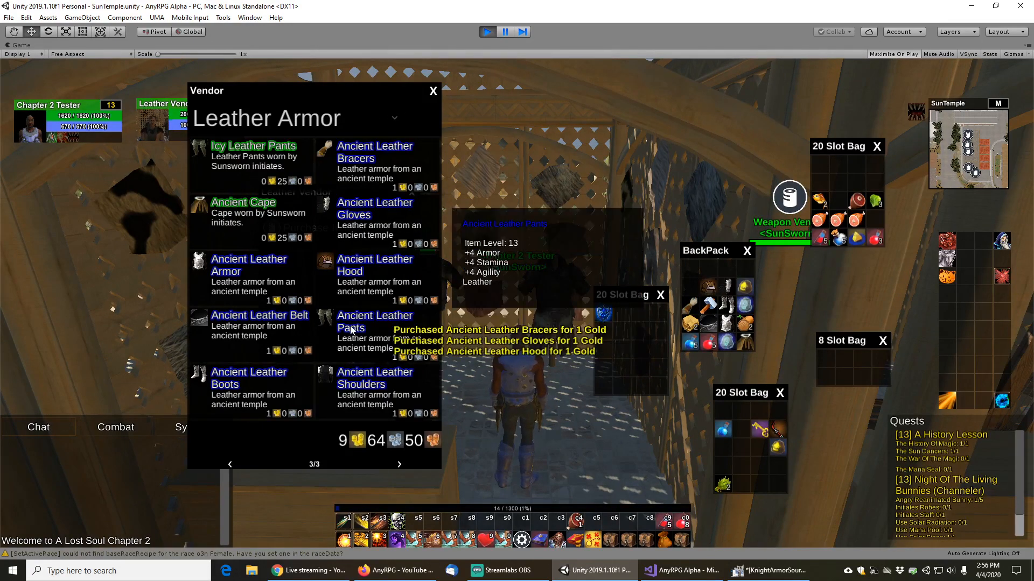
click(354, 329)
click(358, 389)
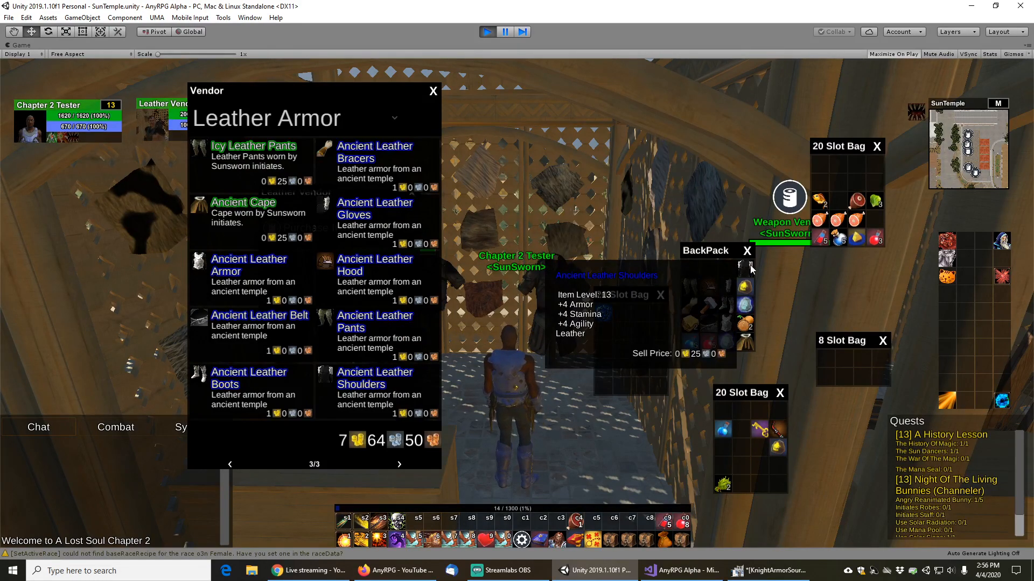
Close the vendor and bag windows, save the game and stop play mode
key(Escape)
key(s)
click(522, 540)
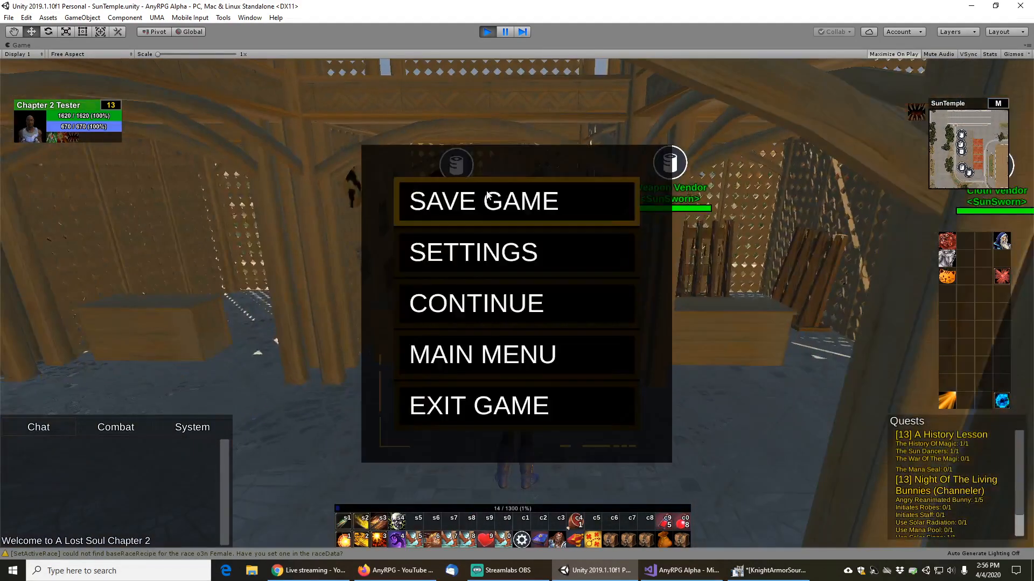
click(481, 201)
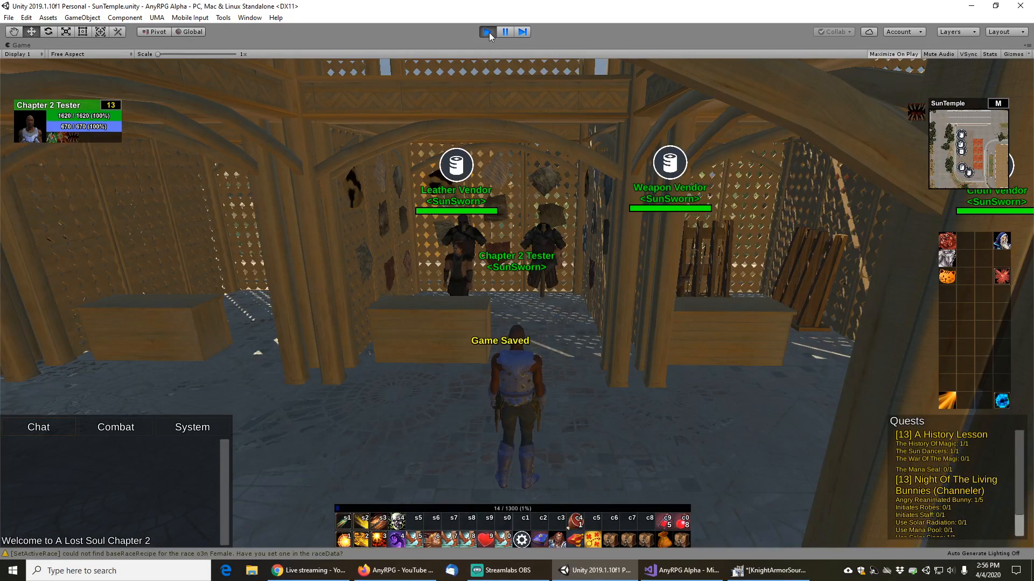
click(489, 33)
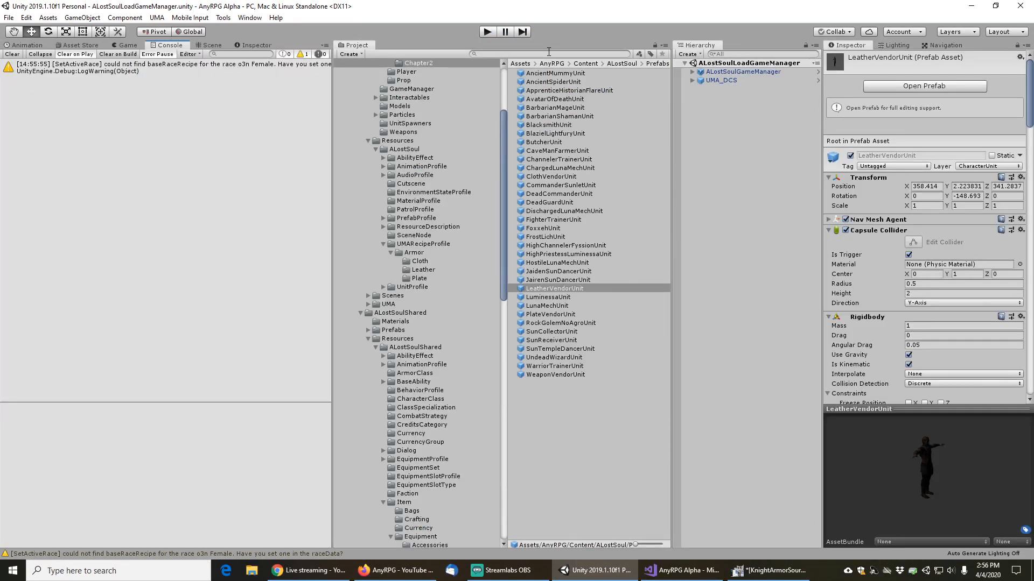
Search the project for ancientplate, show the AncientPlate equipment set in its folder and compare its equipment and trait names with AncientLeather
click(559, 52)
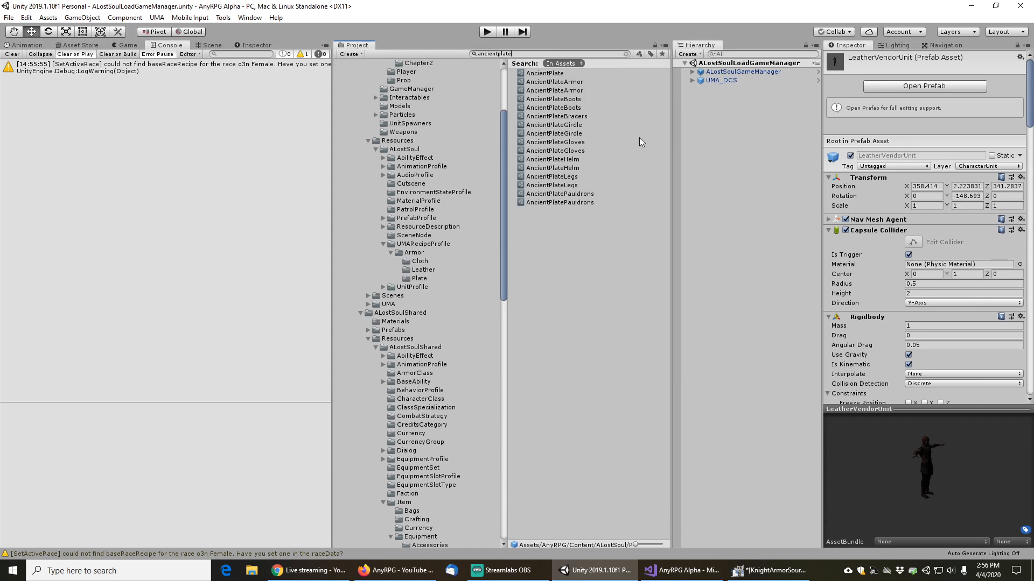
click(538, 75)
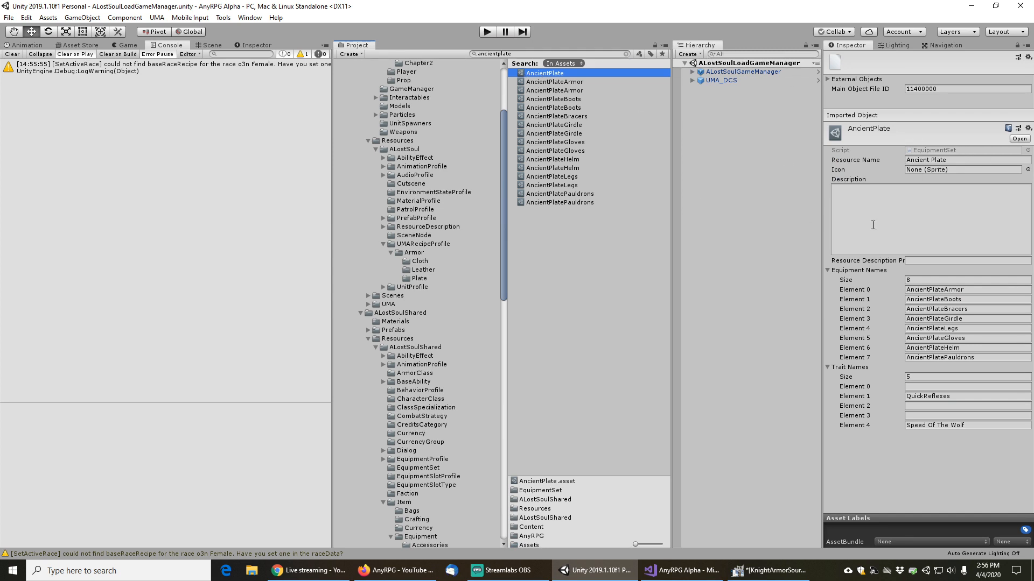
click(925, 160)
click(626, 54)
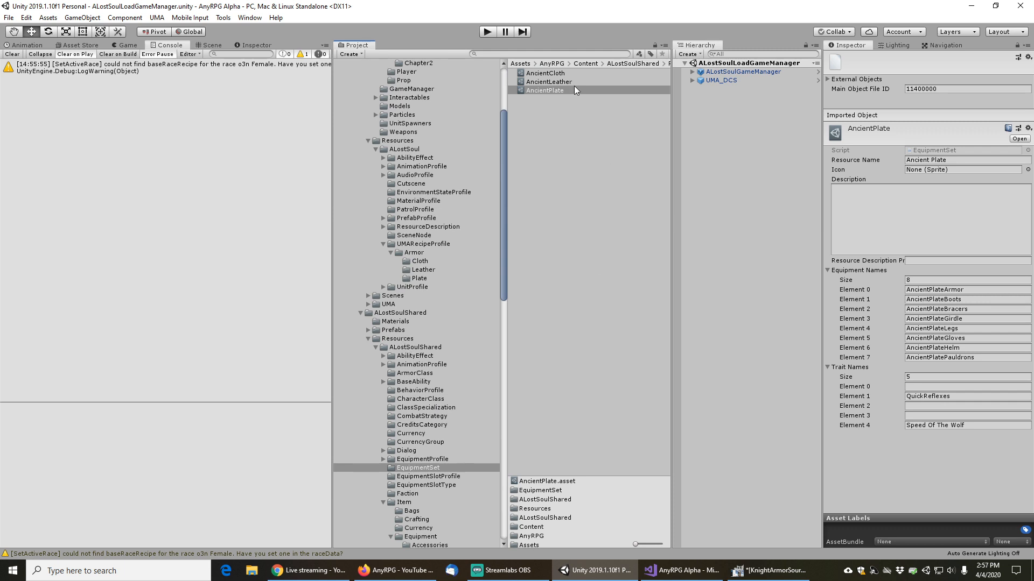
click(552, 103)
click(547, 82)
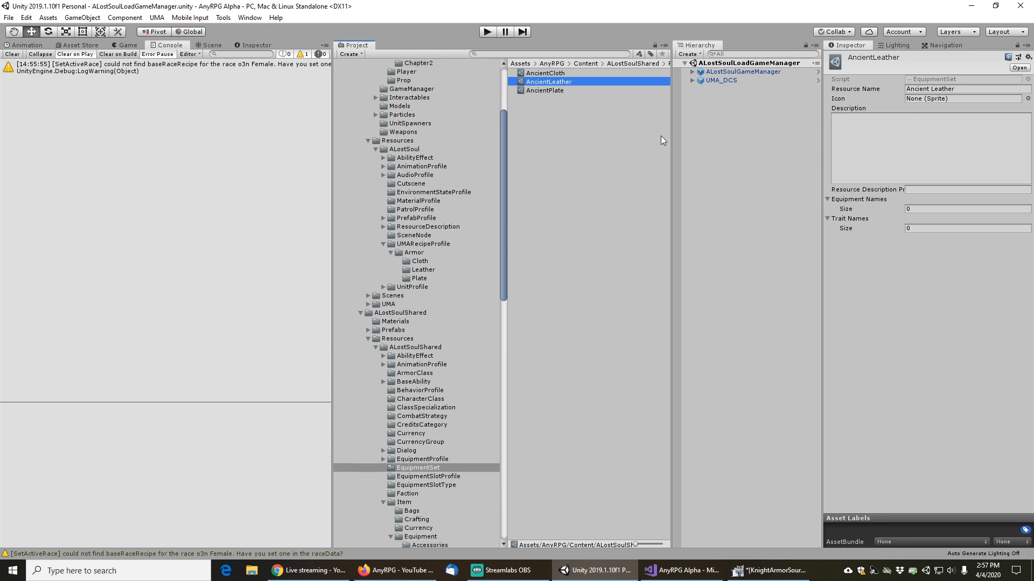
click(541, 91)
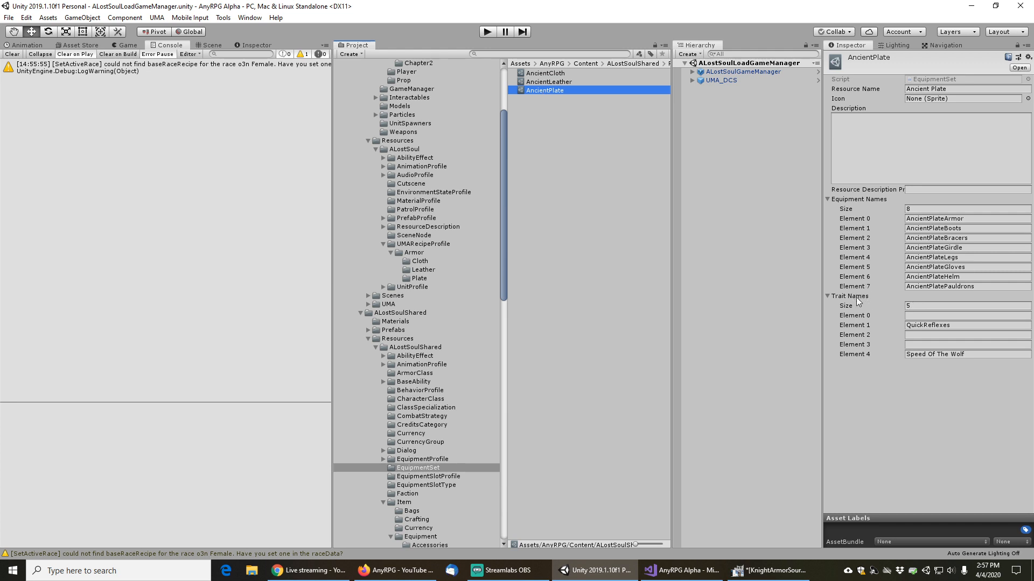
Set the Trait Names size of the AncientLeather equipment set to 5
click(549, 81)
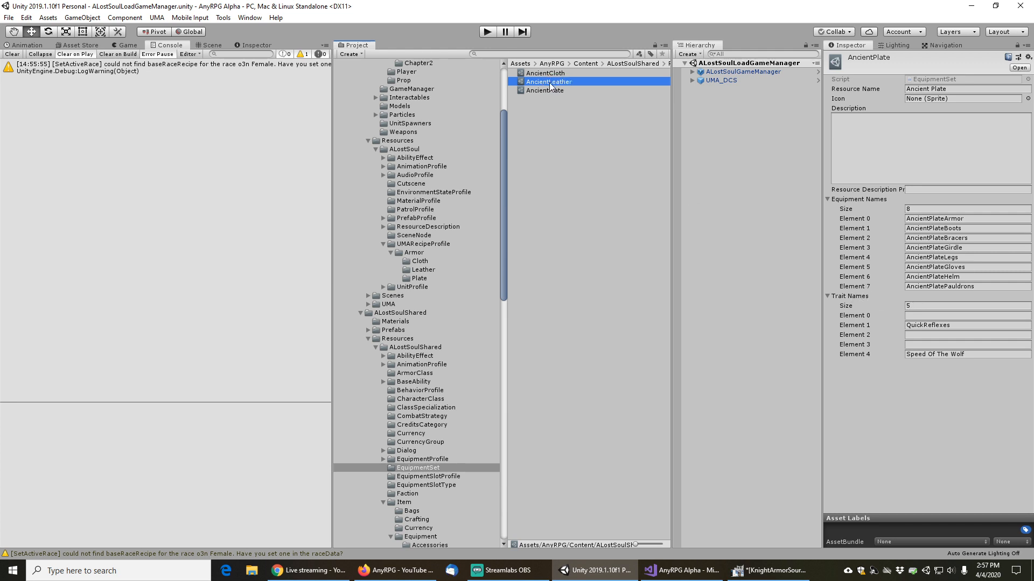
click(911, 228)
text(5)
key(Return)
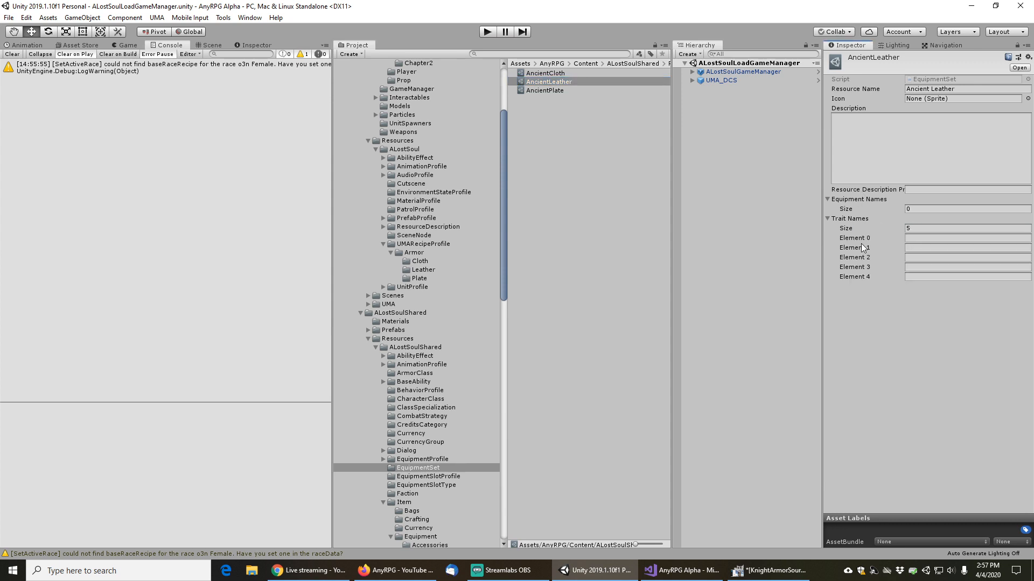
Copy the QuickReflexes trait from the AncientPlate equipment set into Trait Names Element 1 of AncientLeather
click(557, 91)
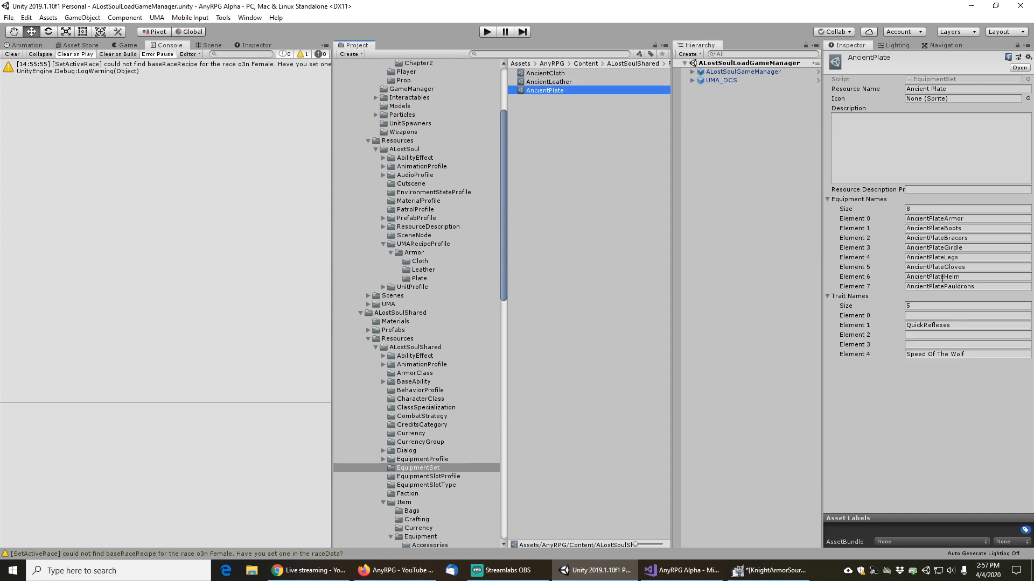
click(957, 323)
key(ctrl+c)
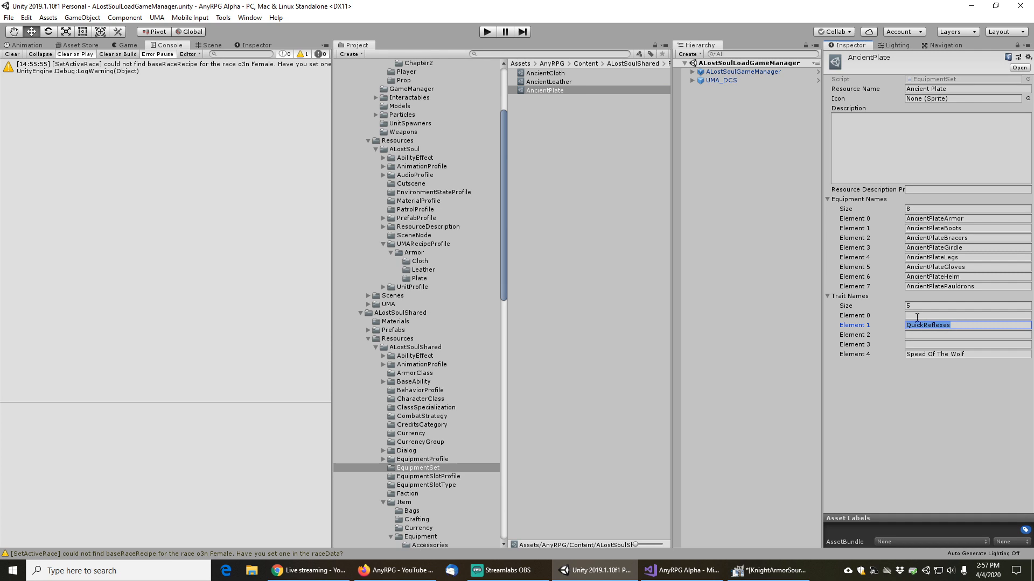
click(558, 83)
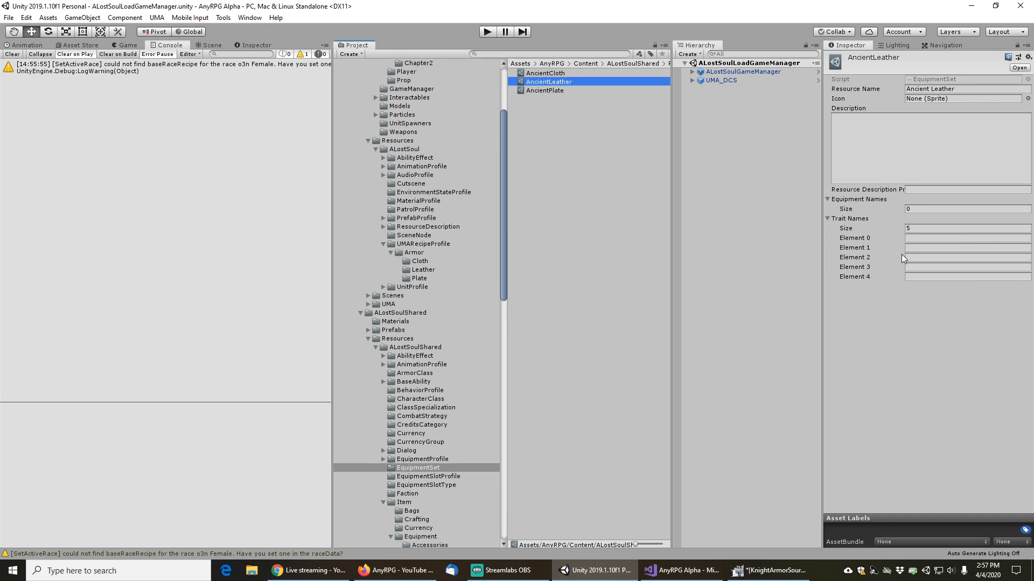
click(920, 244)
key(ctrl+v)
click(922, 257)
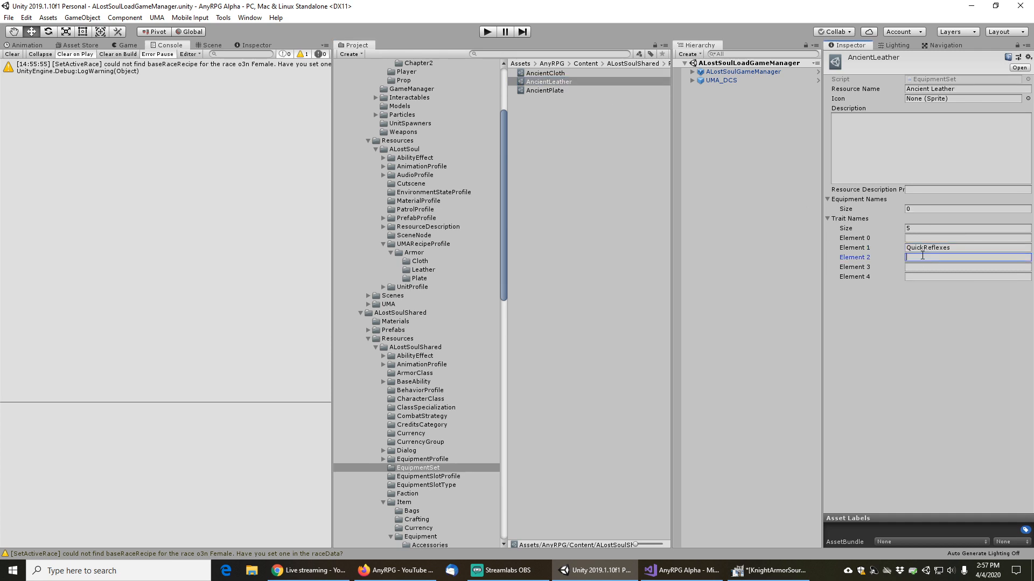
Copy the Speed Of The Wolf trait from AncientPlate into Trait Names Element 4 of the AncientLeather set
click(552, 90)
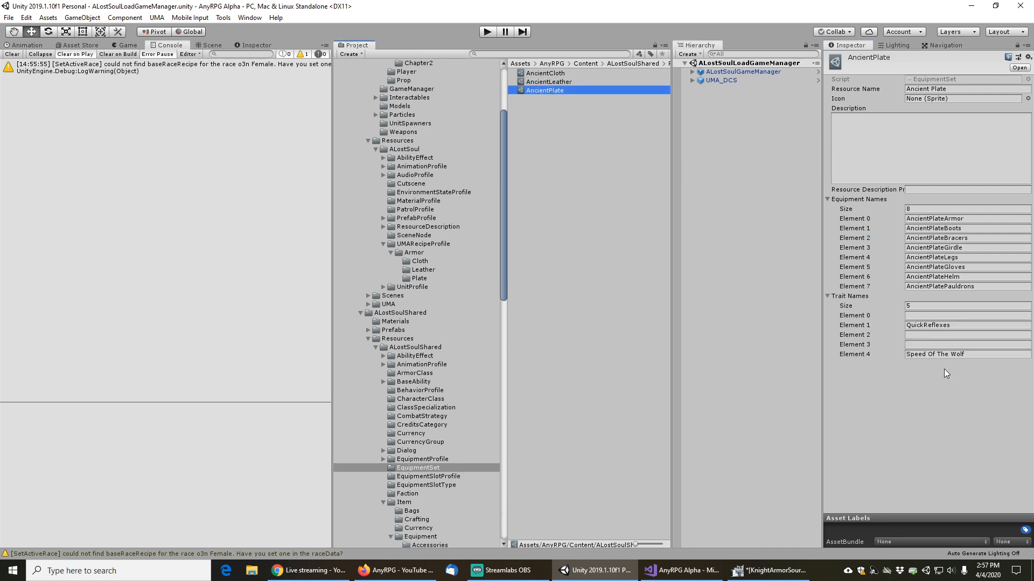
click(970, 355)
key(ctrl+c)
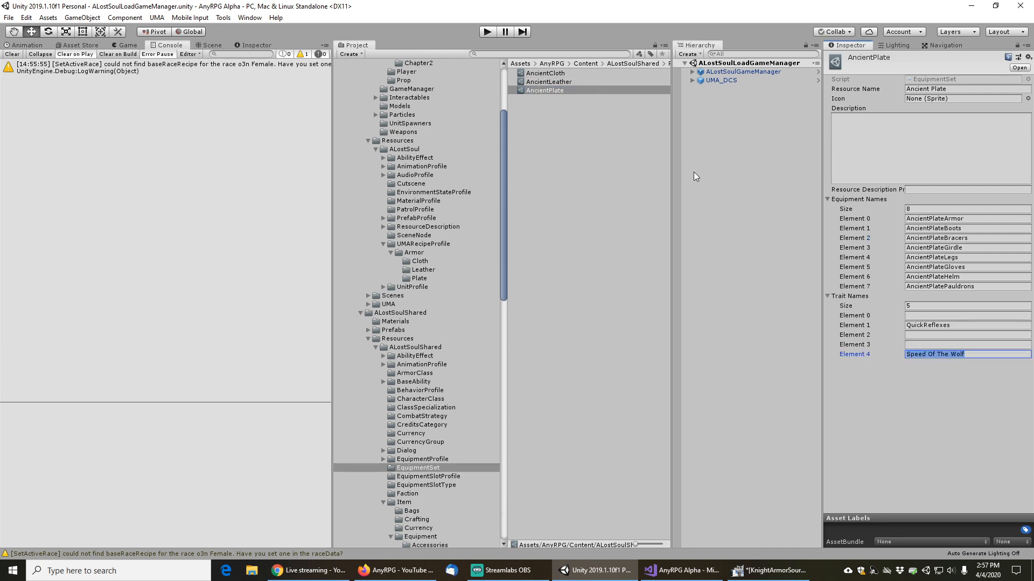
click(553, 82)
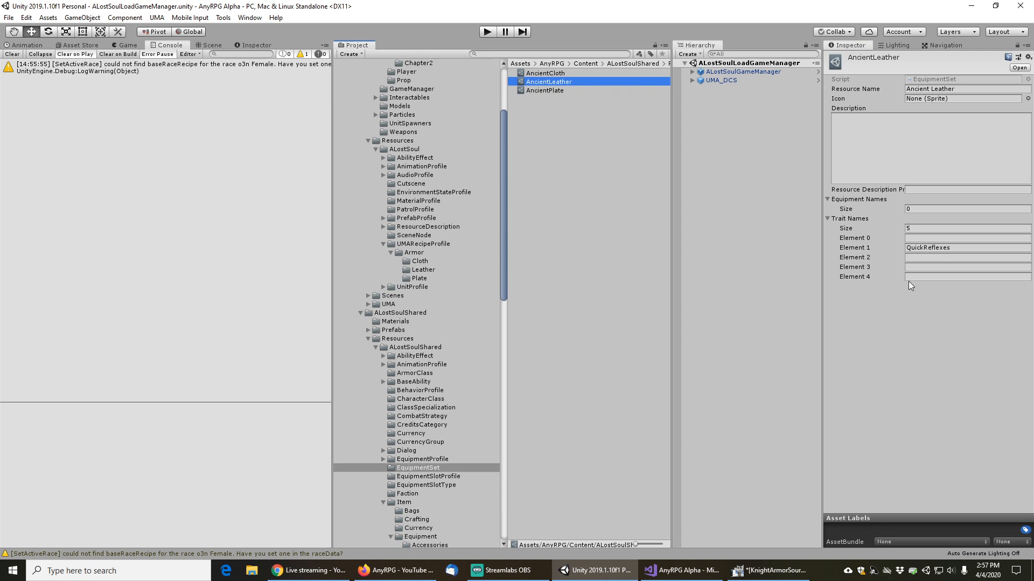
click(912, 277)
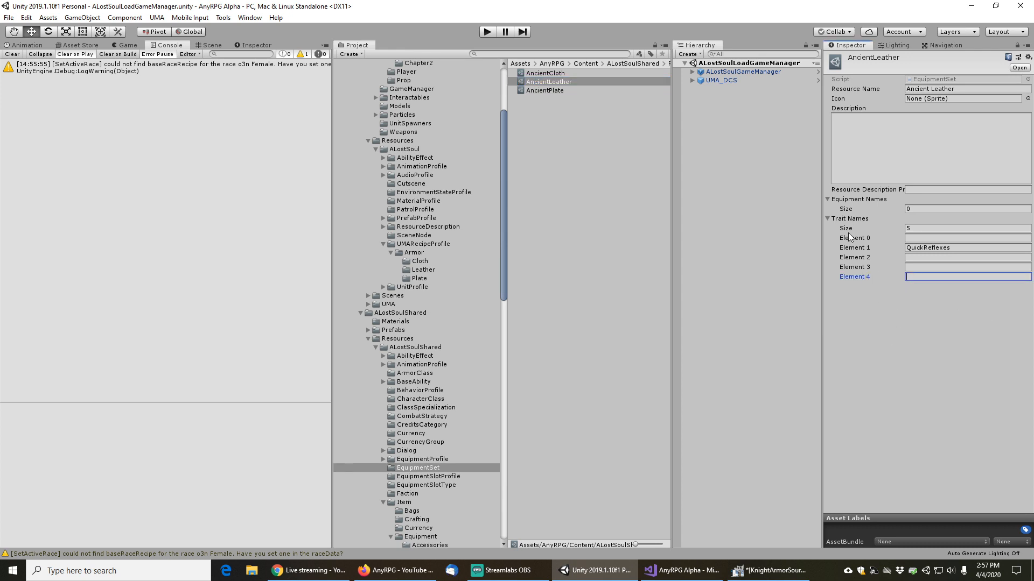
key(ctrl+v)
key(Return)
Search the project for ancientleather, set the set's Equipment Names size to 8 and enter AncientLeatherArmor as Element 0
click(553, 56)
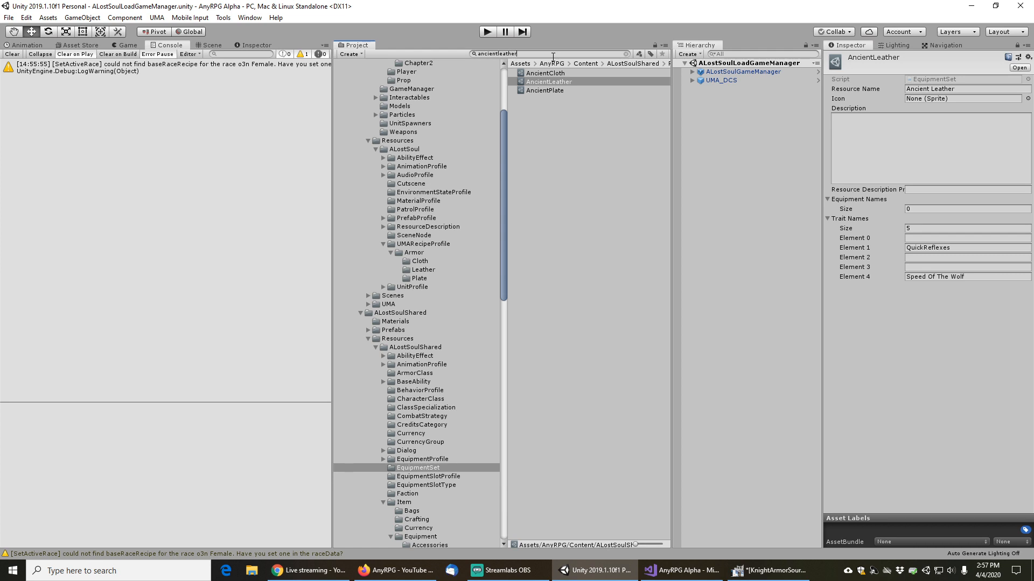
click(563, 81)
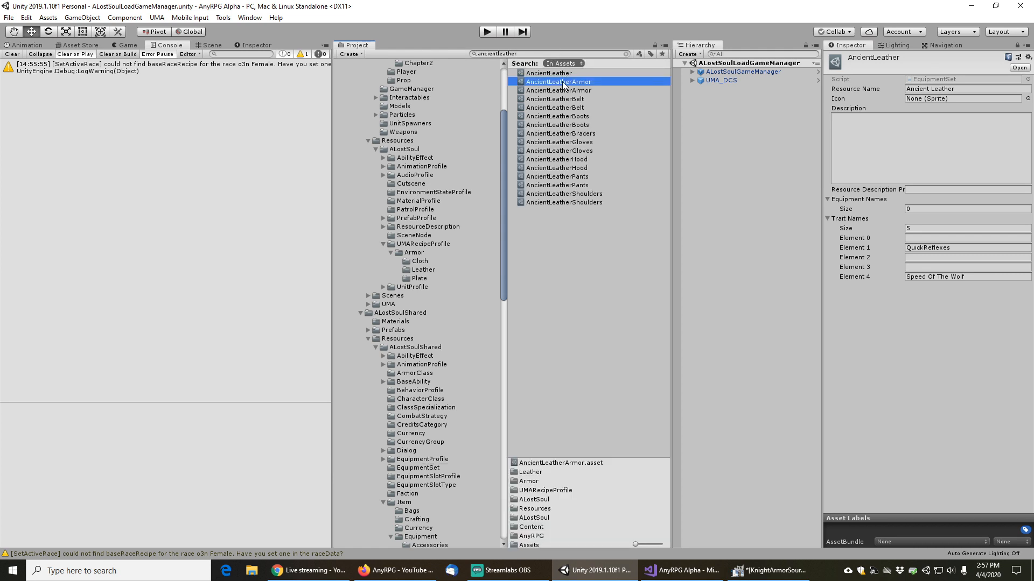
click(563, 81)
key(ctrl+c)
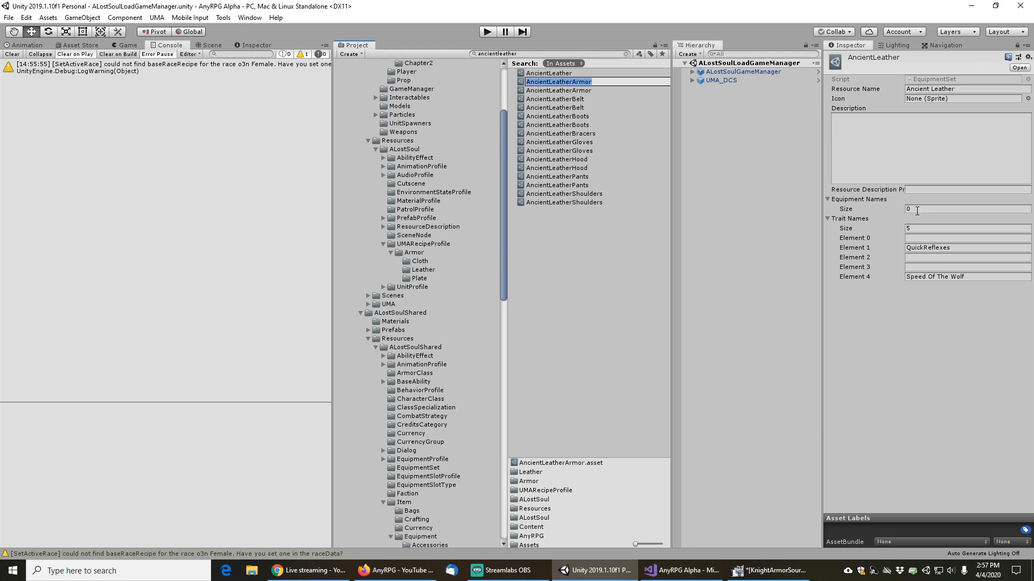
click(868, 209)
text(1)
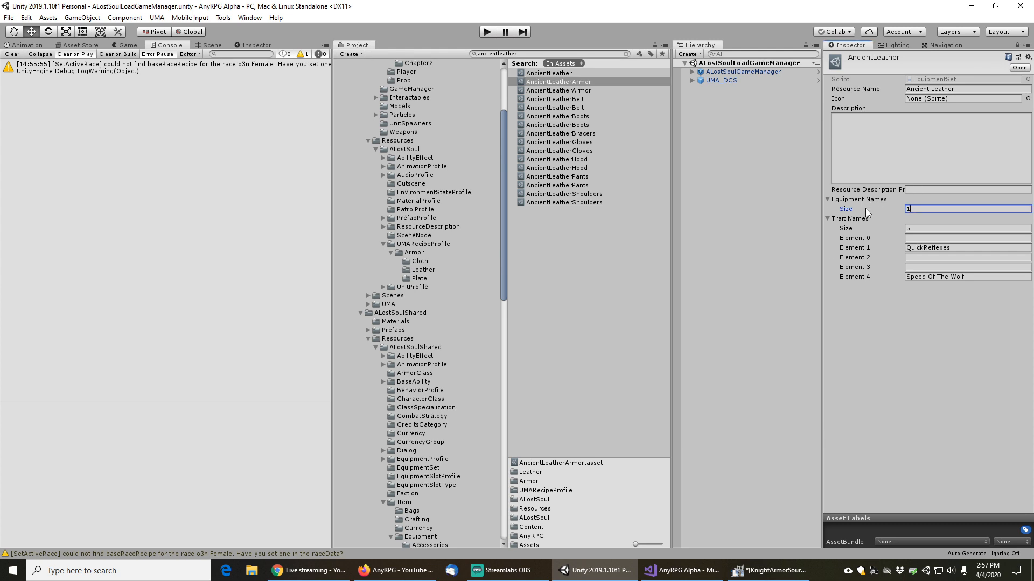
key(Return)
text(8)
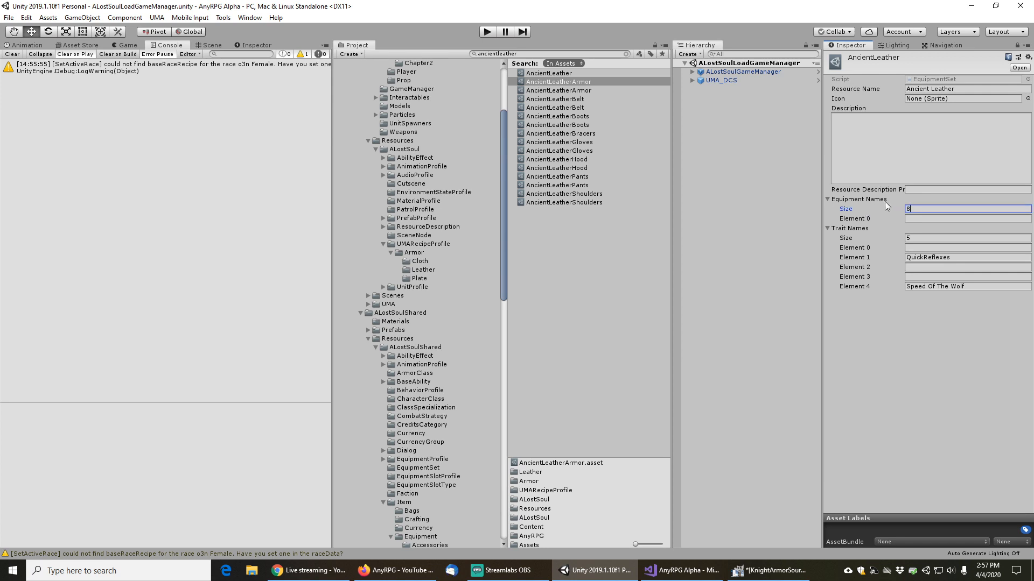
key(Return)
click(923, 217)
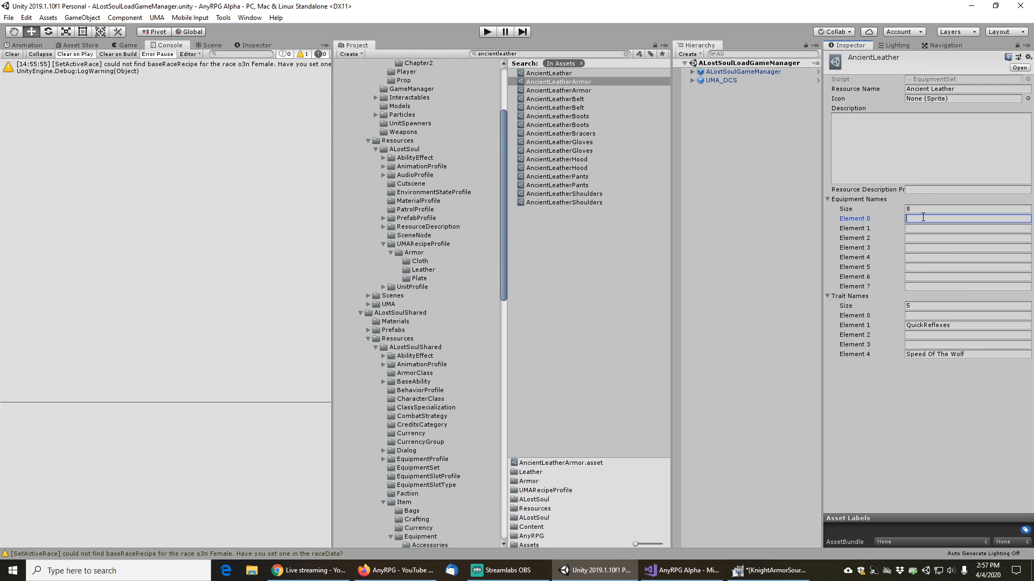
key(ctrl+v)
Copy the asset names AncientLeatherBelt and AncientLeatherBoots into Equipment Names Elements 1 and 2
click(563, 101)
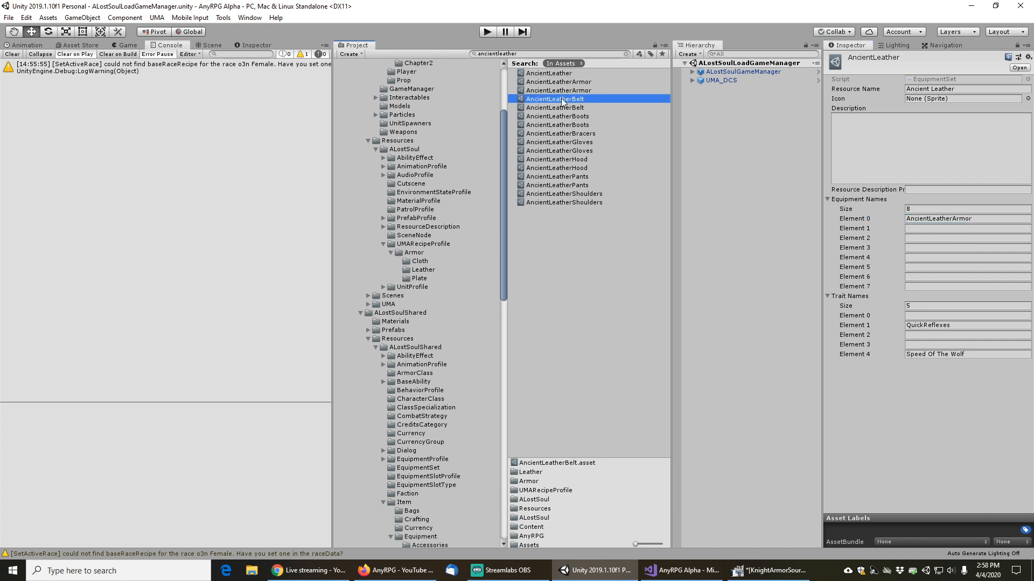
click(563, 101)
key(ctrl+c)
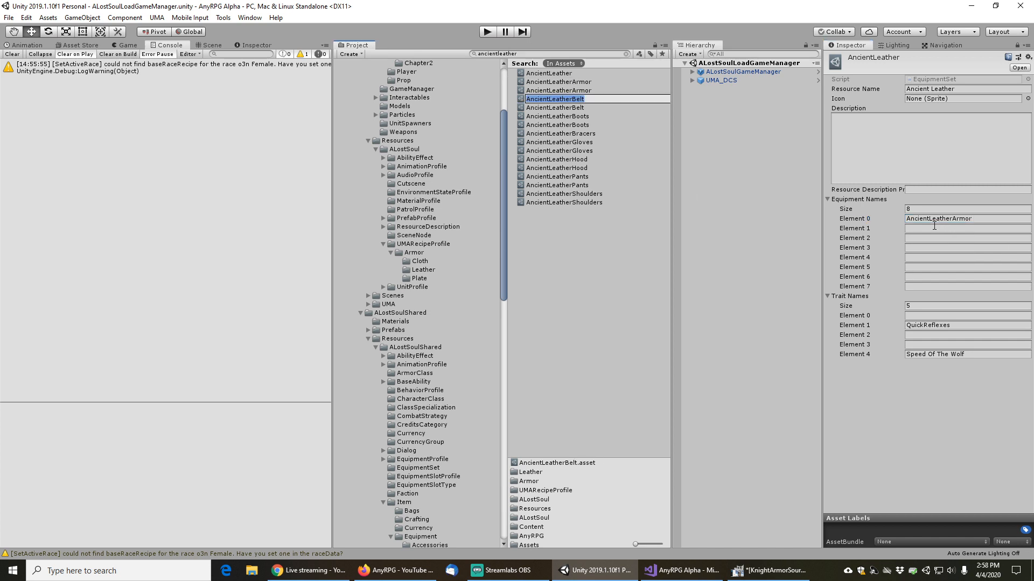
click(935, 228)
key(ctrl+v)
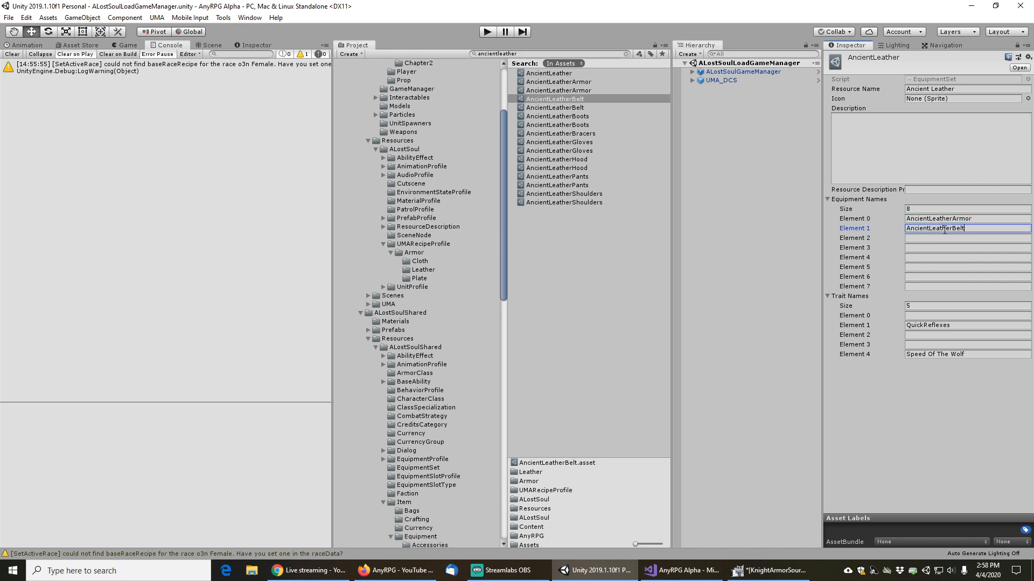
click(556, 116)
click(556, 117)
key(ctrl+c)
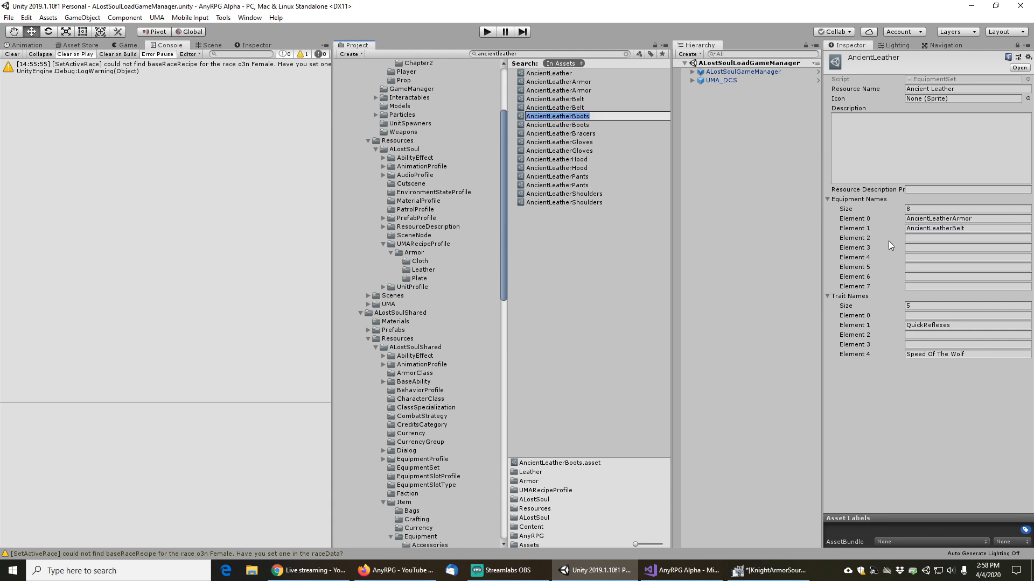
click(924, 237)
key(ctrl+v)
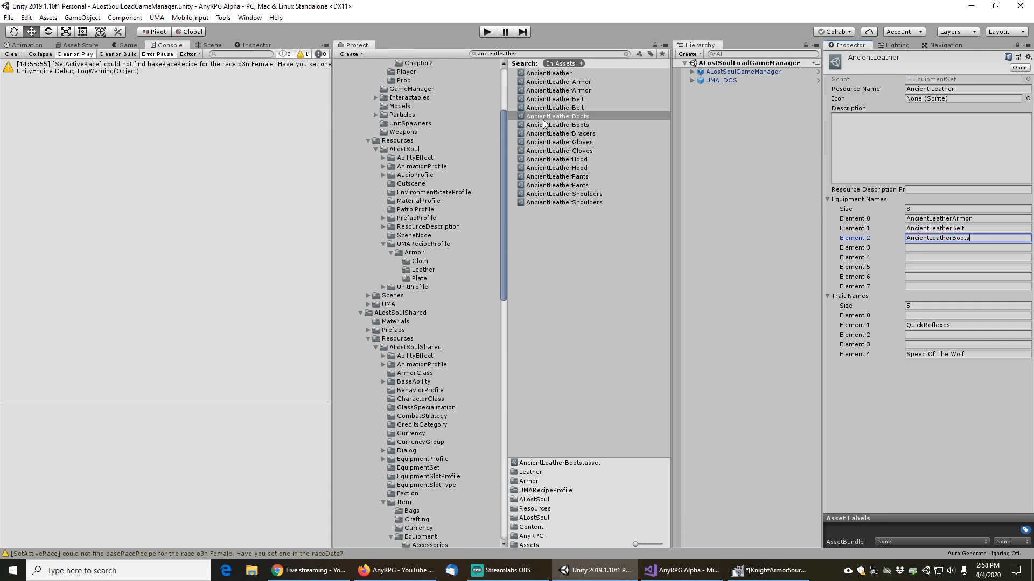
Copy the asset names AncientLeatherBracers and AncientLeatherGloves into Equipment Names Elements 3 and 4
click(562, 136)
click(562, 137)
key(ctrl+c)
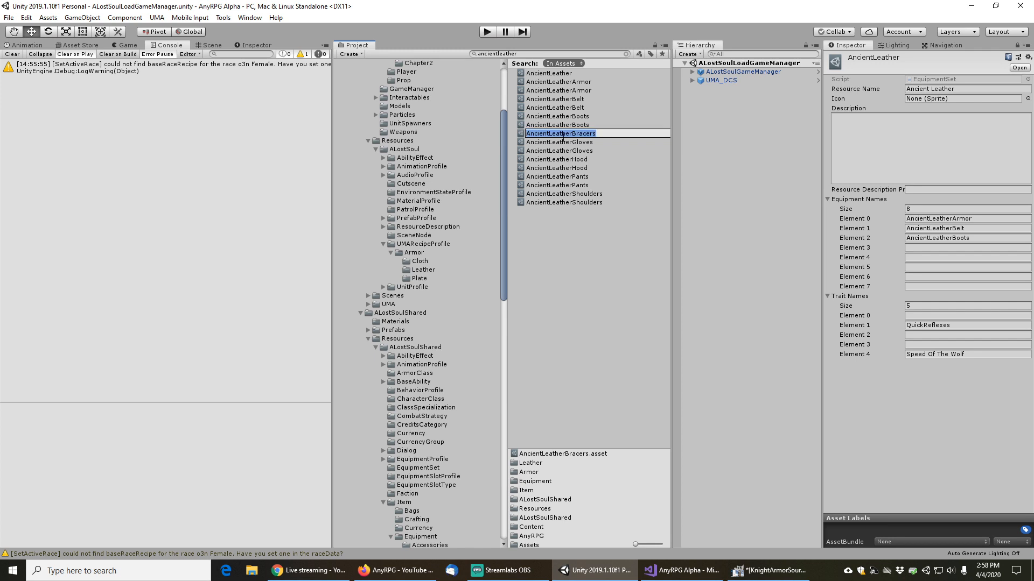
click(929, 248)
key(ctrl+v)
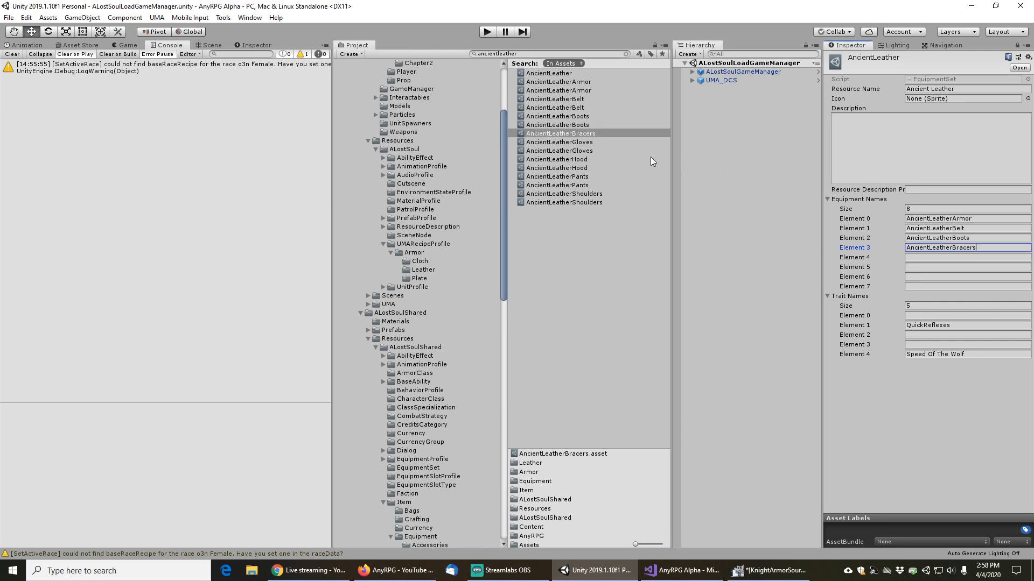
click(576, 151)
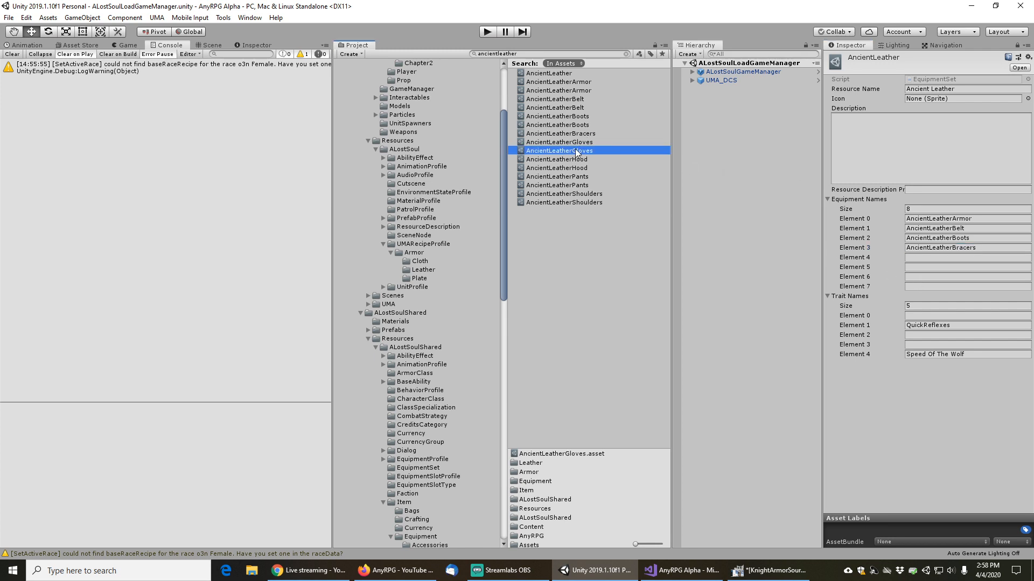
click(576, 150)
key(ctrl+c)
click(948, 257)
key(ctrl+v)
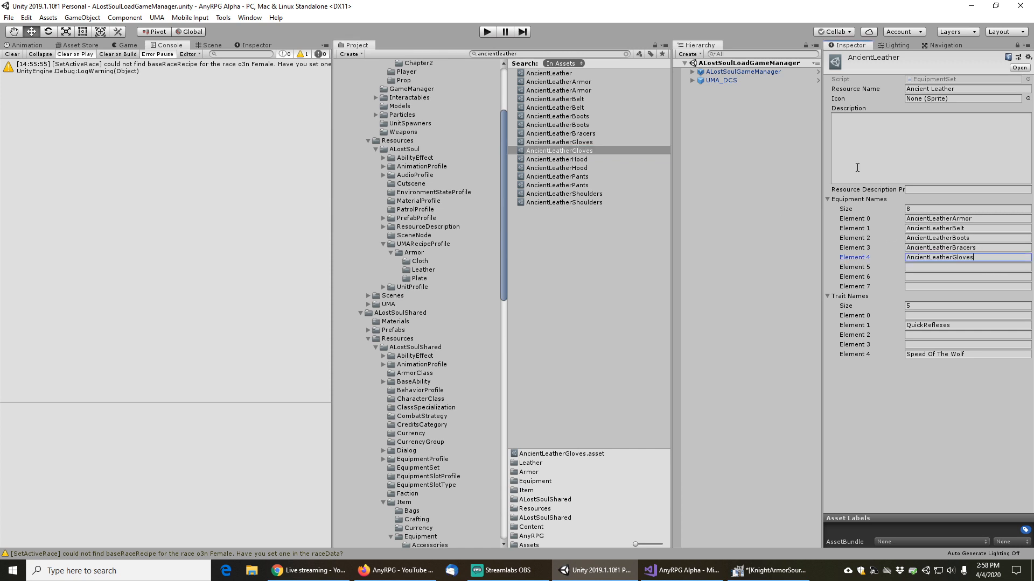
Copy the asset names AncientLeatherHood and AncientLeatherPants into Equipment Names Elements 5 and 6
click(567, 160)
click(567, 161)
key(ctrl+c)
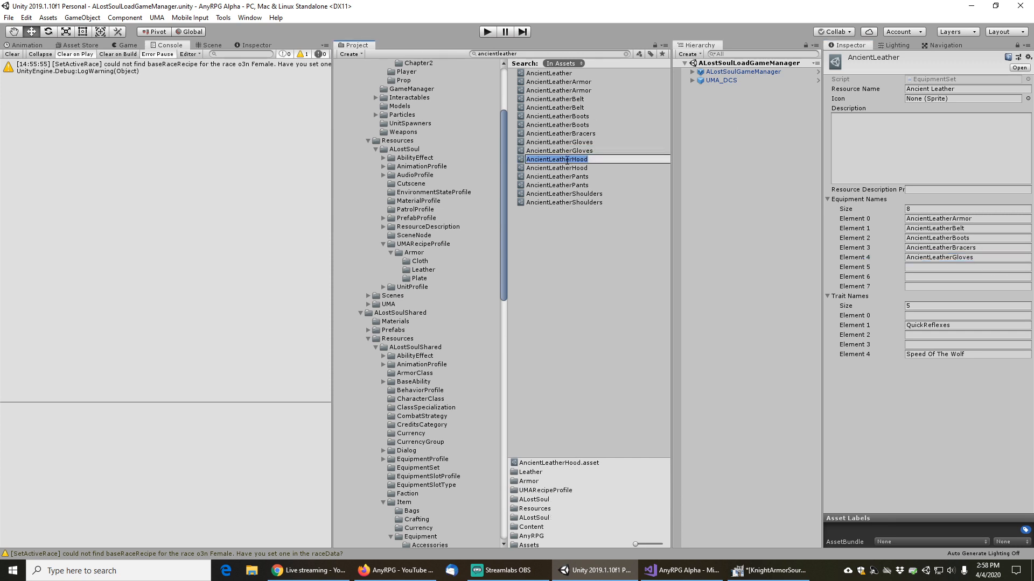
click(915, 267)
key(ctrl+v)
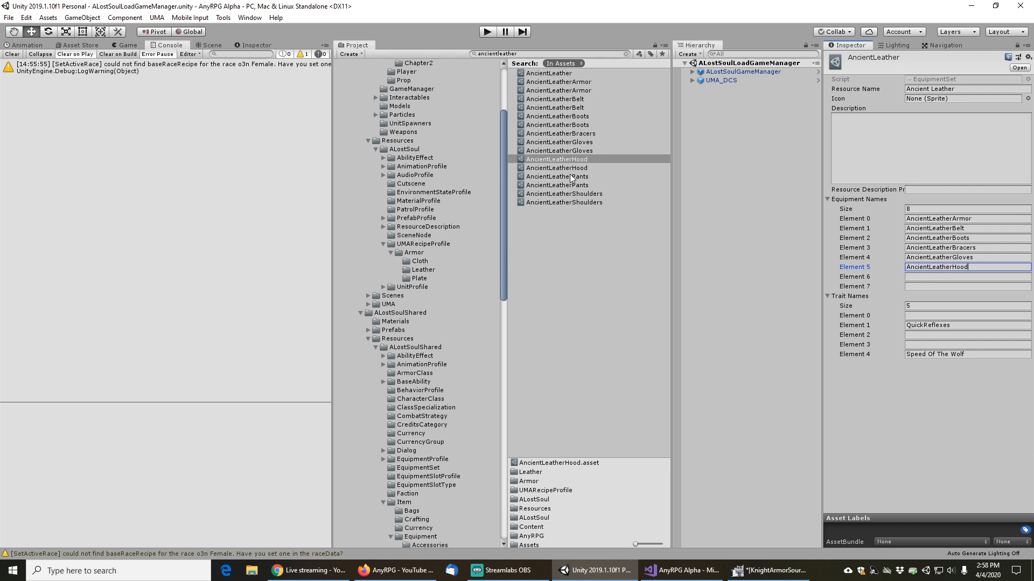
click(571, 177)
click(571, 176)
key(ctrl+c)
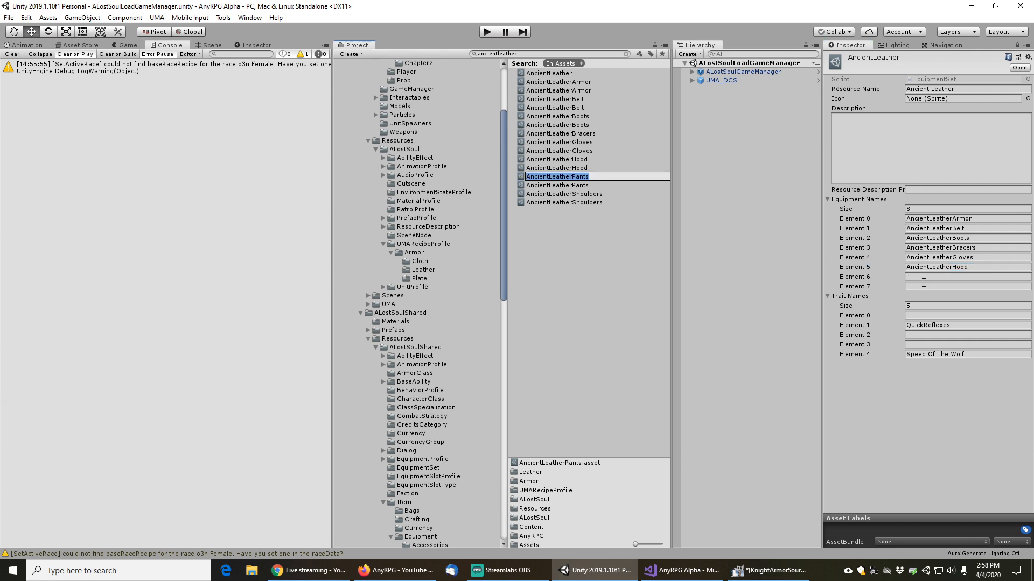
click(924, 276)
key(ctrl+v)
Copy the asset name AncientLeatherShoulders into Equipment Names Element 7 of the AncientLeather set
click(578, 194)
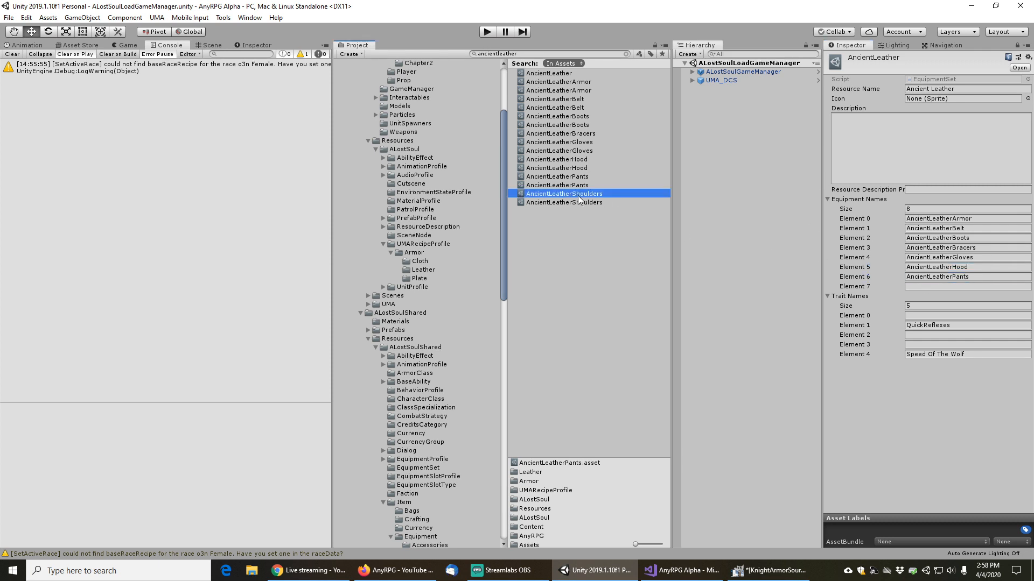
click(577, 197)
key(ctrl+c)
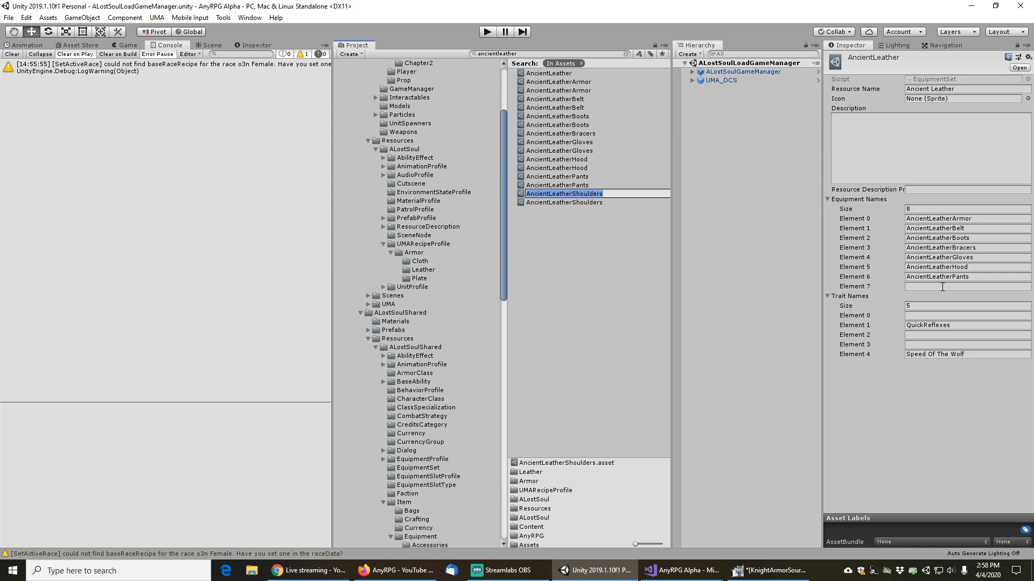
click(942, 287)
key(ctrl+v)
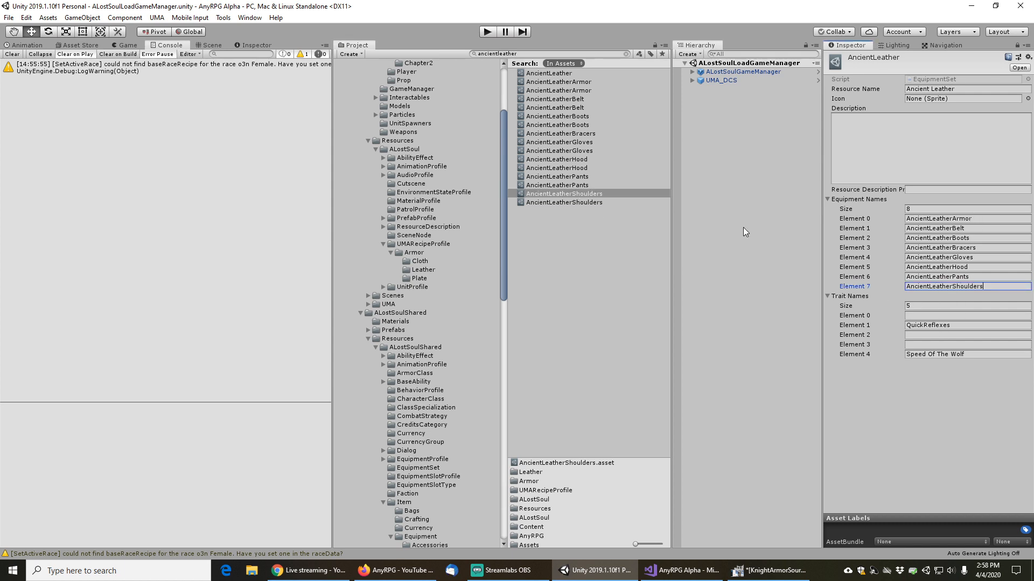
click(573, 234)
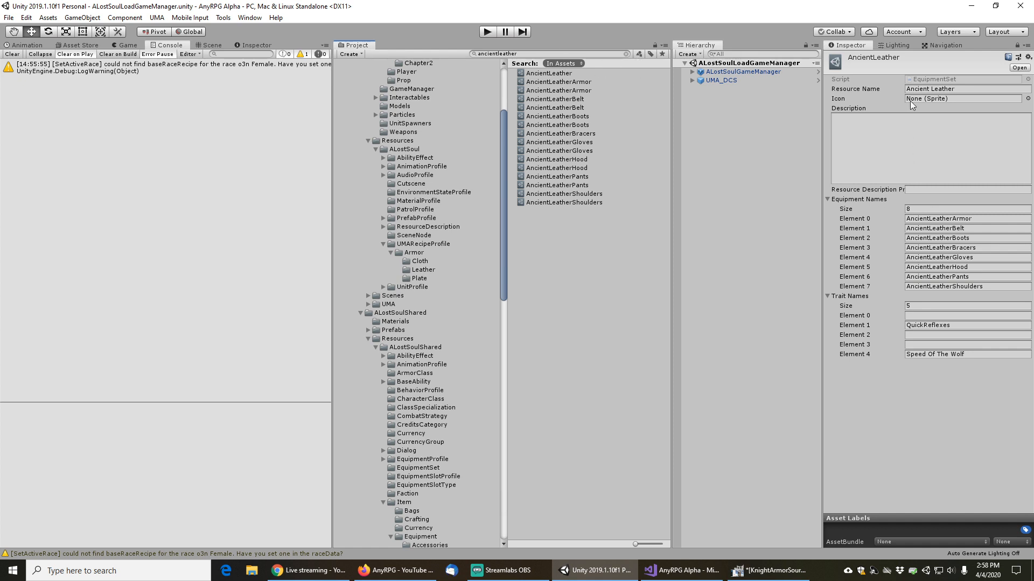
Copy the AncientLeather set's resource name, then locate the AncientLeatherArmor equipment item in its Leather item folder
click(964, 88)
key(ctrl+c)
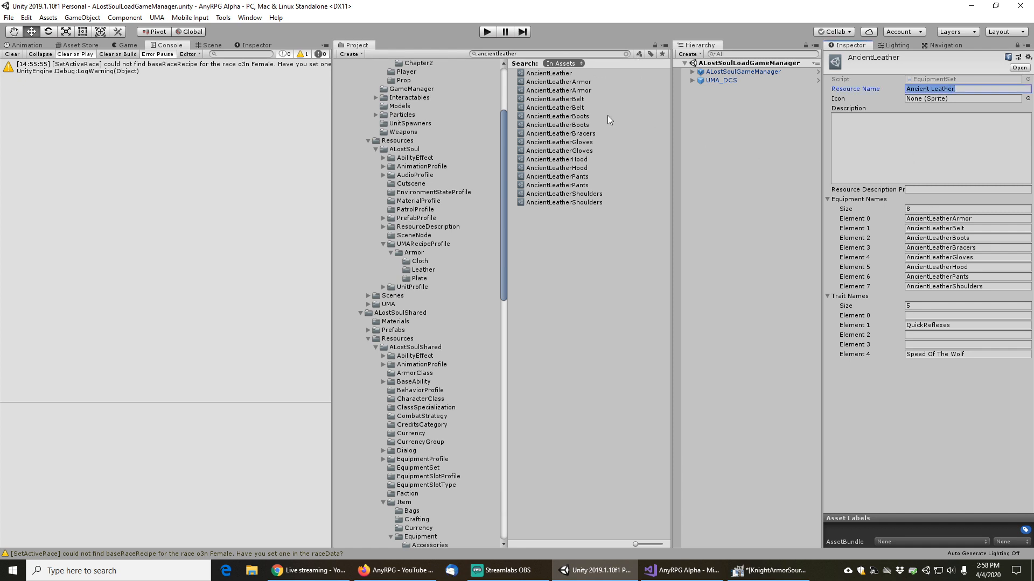
click(562, 79)
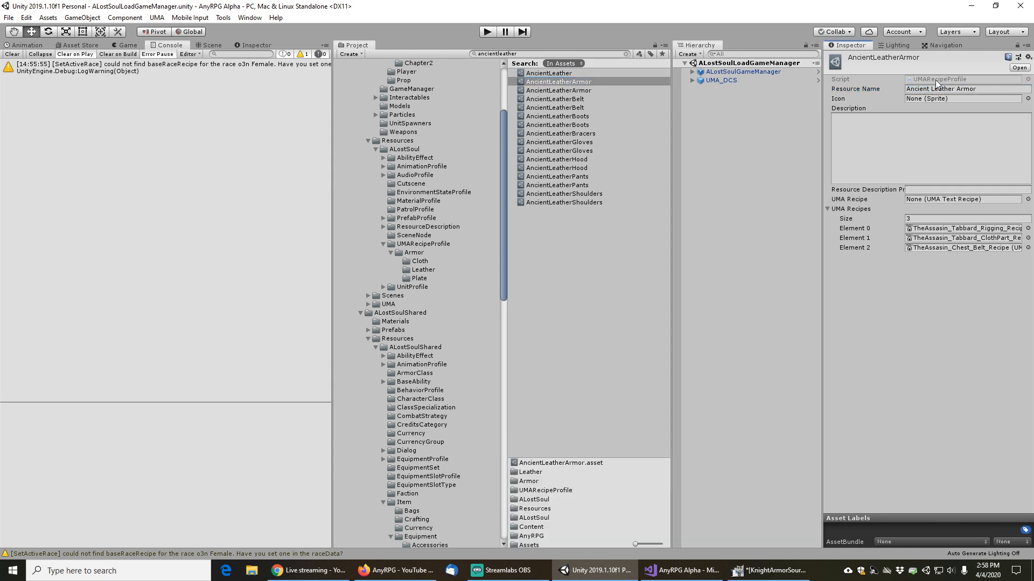
click(555, 91)
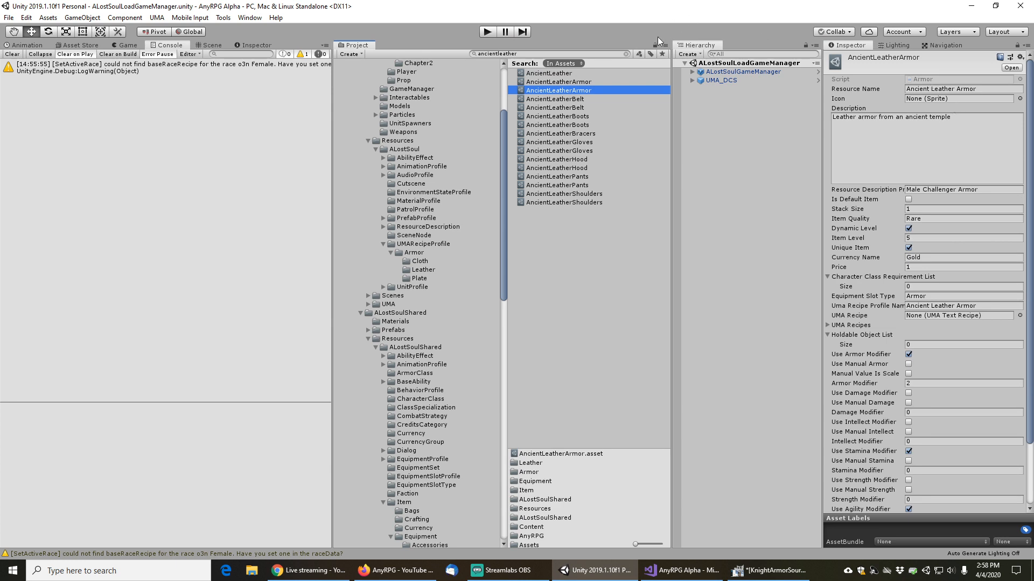
click(625, 53)
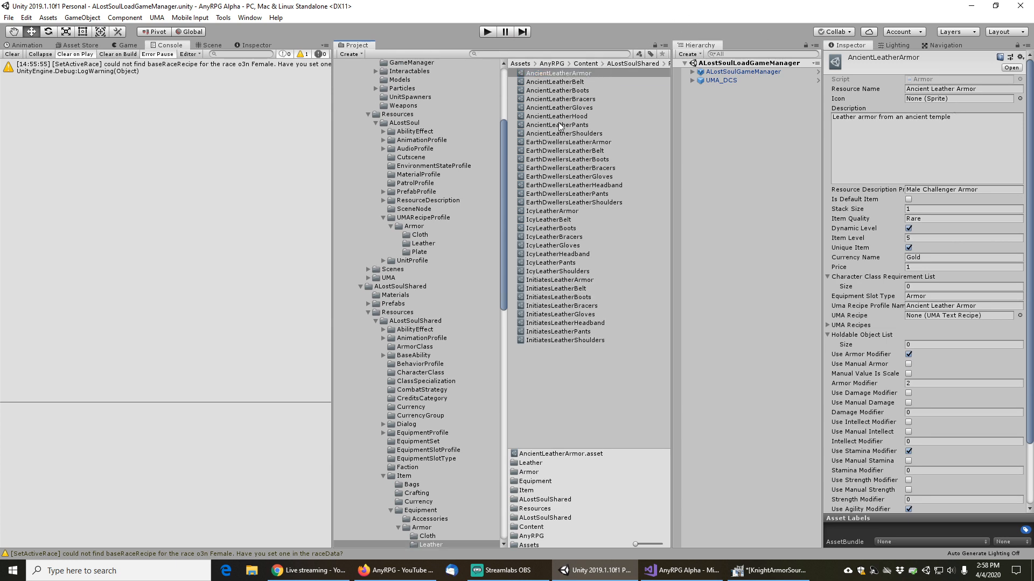
Set the Equipment Set Name of all eight AncientLeather items, from Armor to Shoulders, to Ancient Leather
click(565, 74)
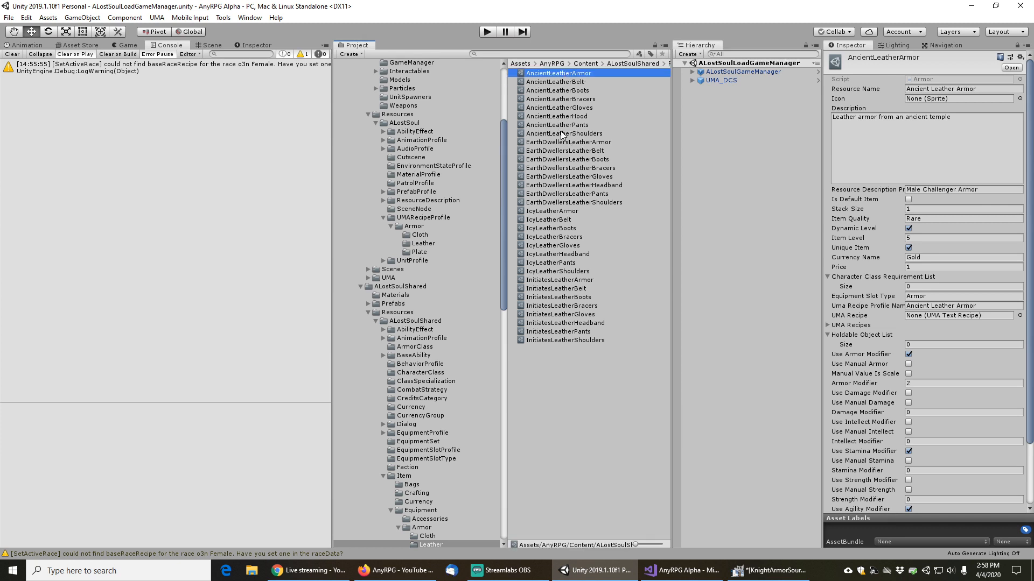
shift+click(562, 134)
scroll(871, 374, down, 3)
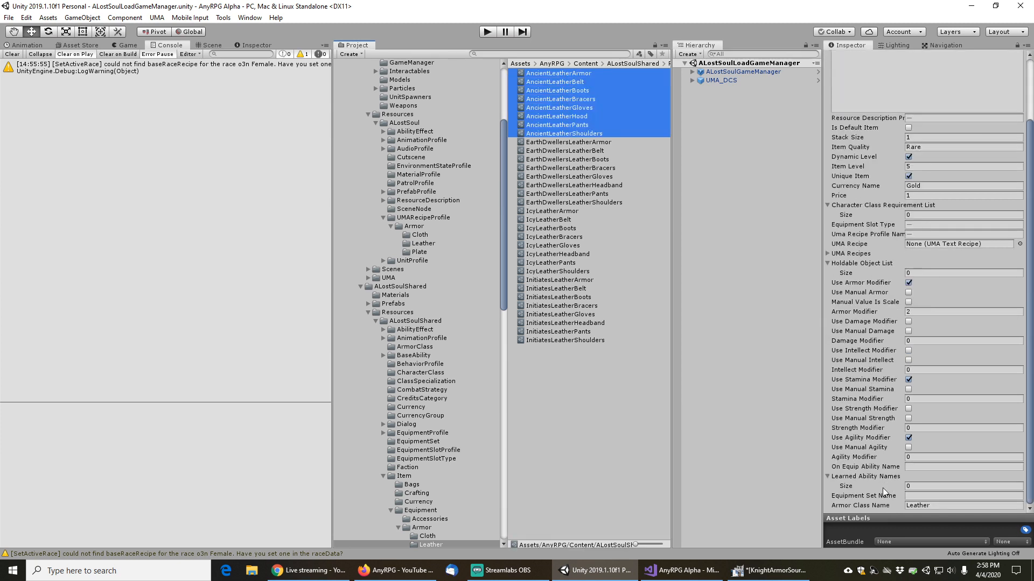
click(916, 496)
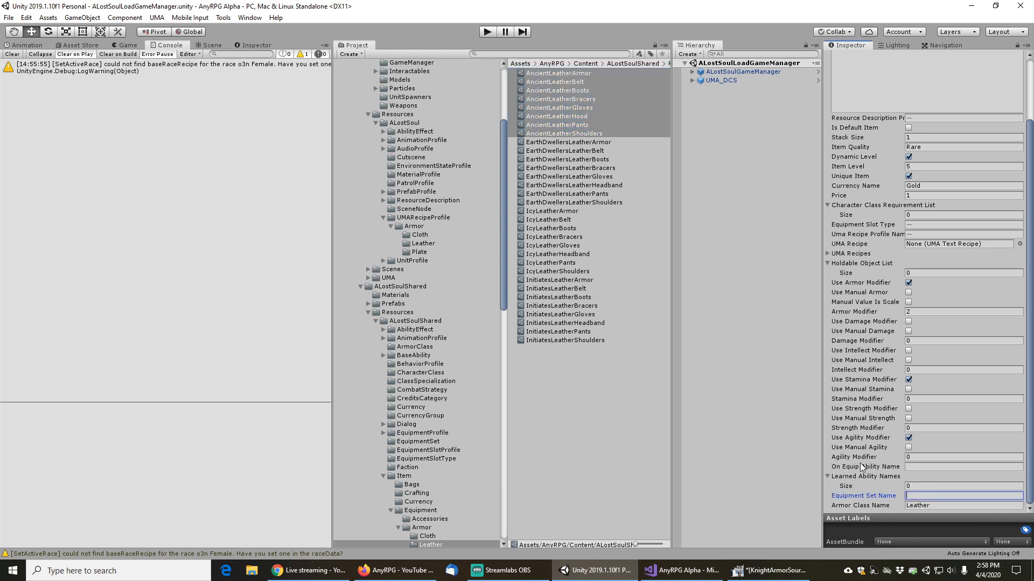
key(ctrl+v)
click(586, 160)
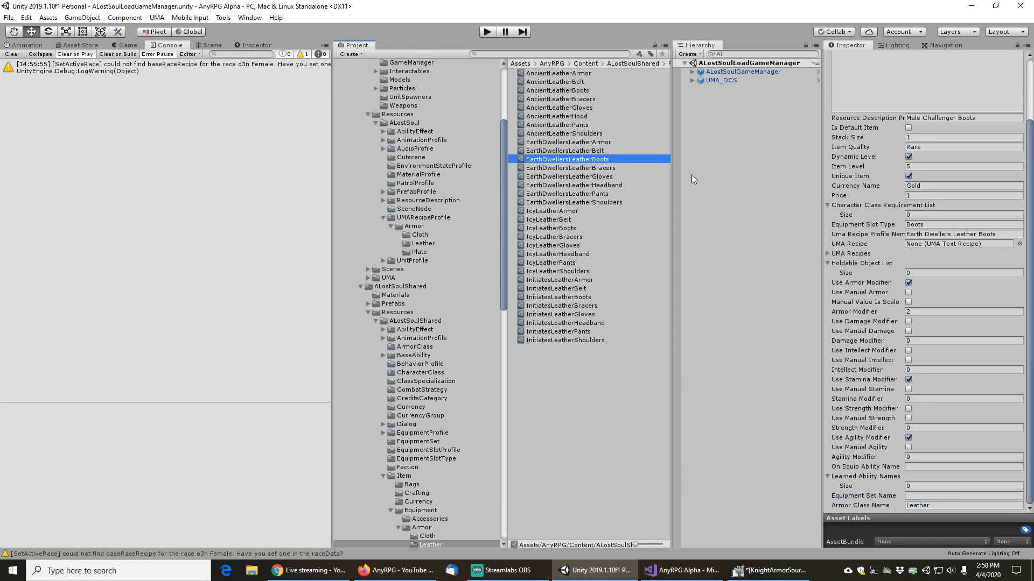
Save the ALostSoulLoadGameManager scene and run the game in the editor
click(9, 17)
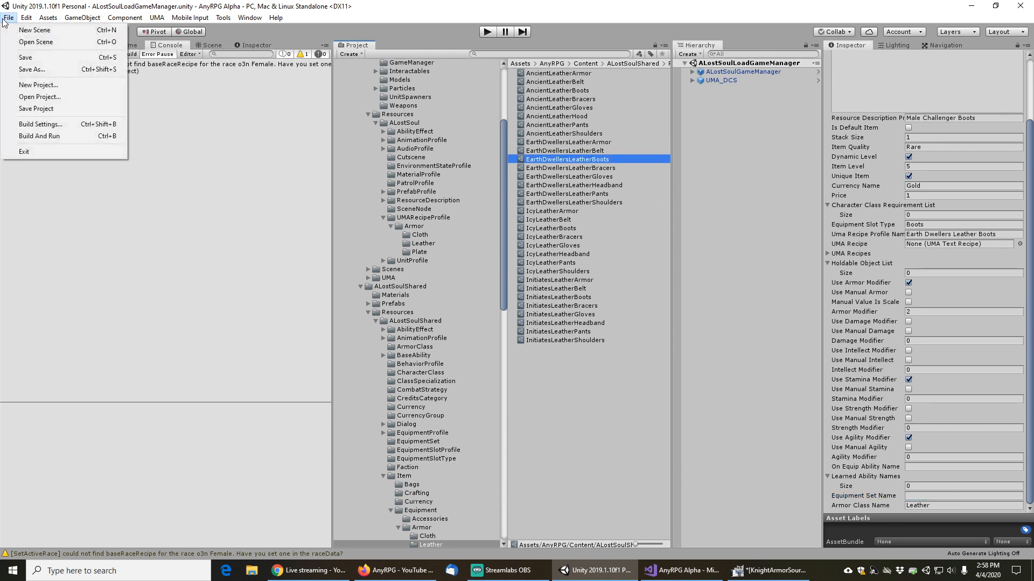
click(16, 61)
click(486, 33)
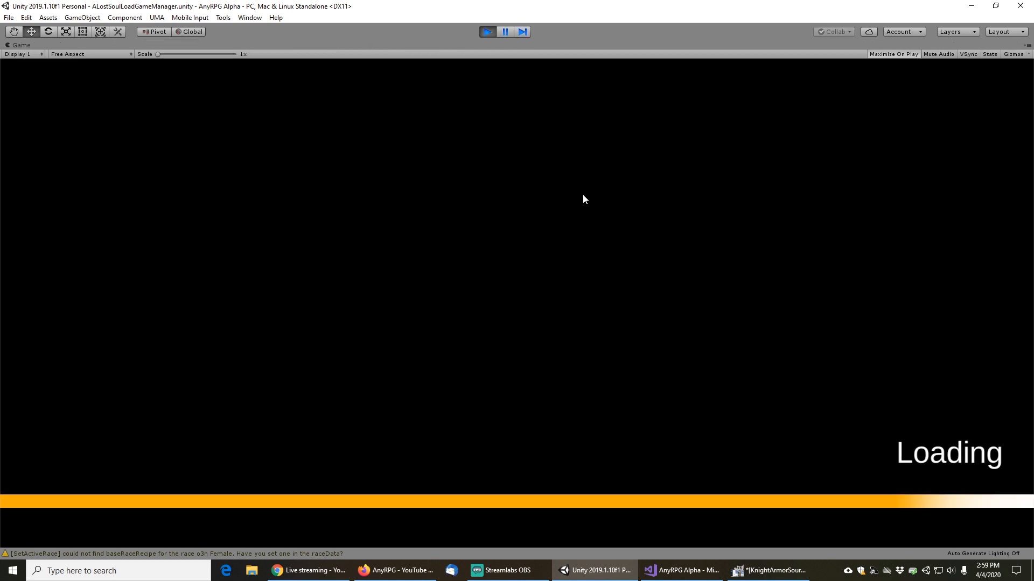
Load a level 13 Chapter 2 Tester saved game in the Sun Temple zone from the game's main menu
click(168, 313)
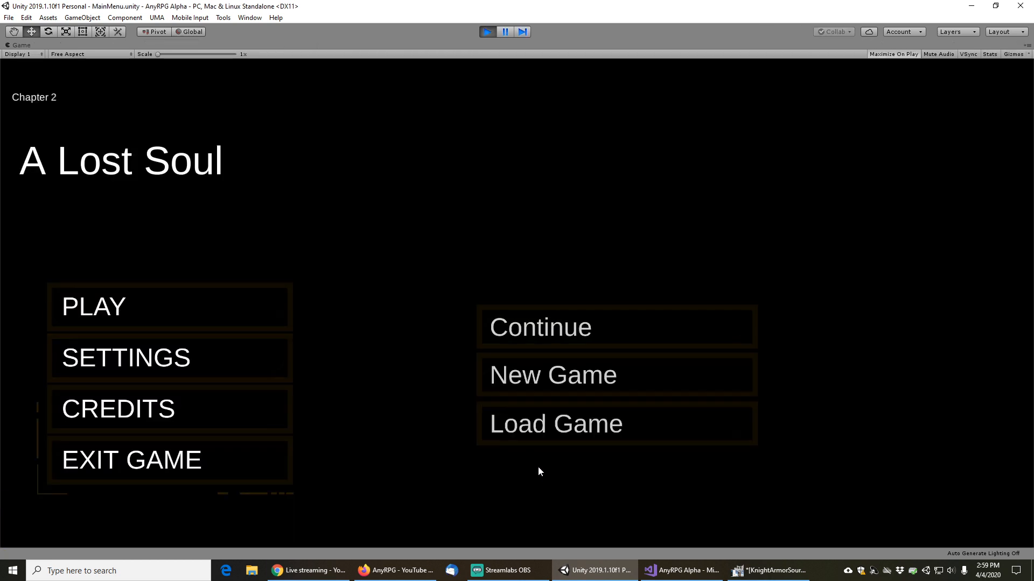
click(537, 425)
drag(289, 151, 291, 299)
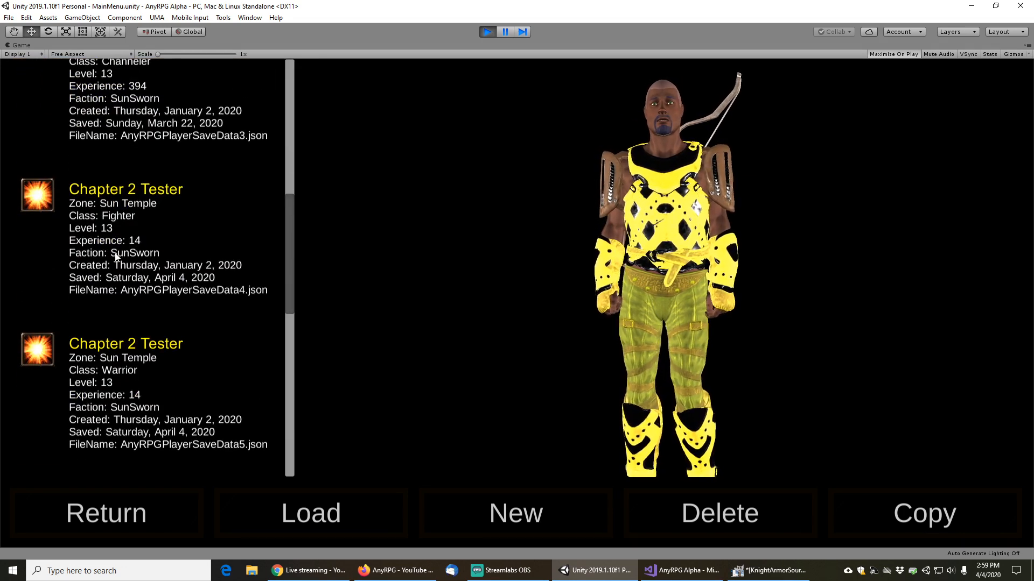
click(266, 305)
click(359, 516)
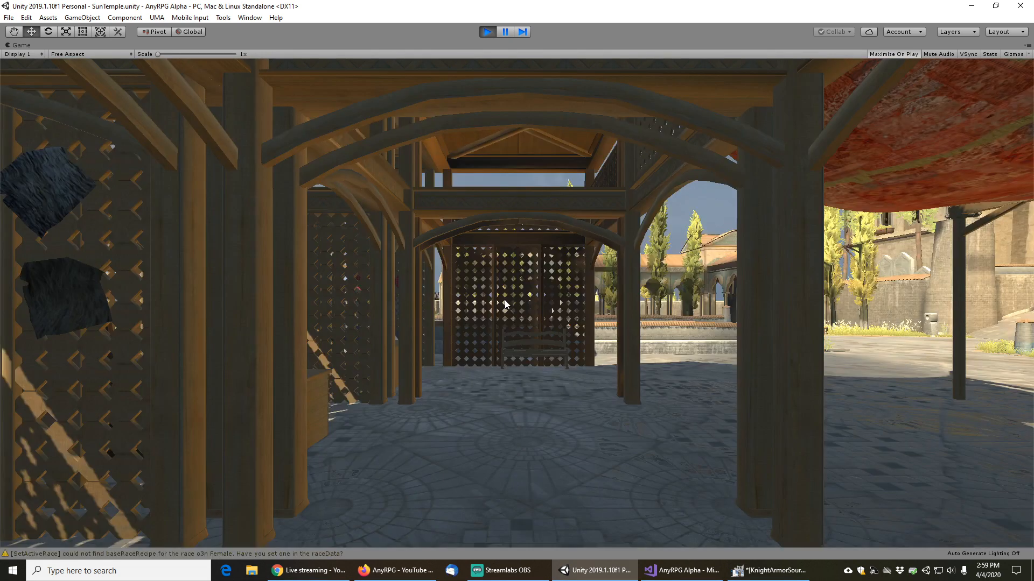
Open the character's bags, check the set information on the Ancient Leather Shoulders, and move the character out into the open
key(b)
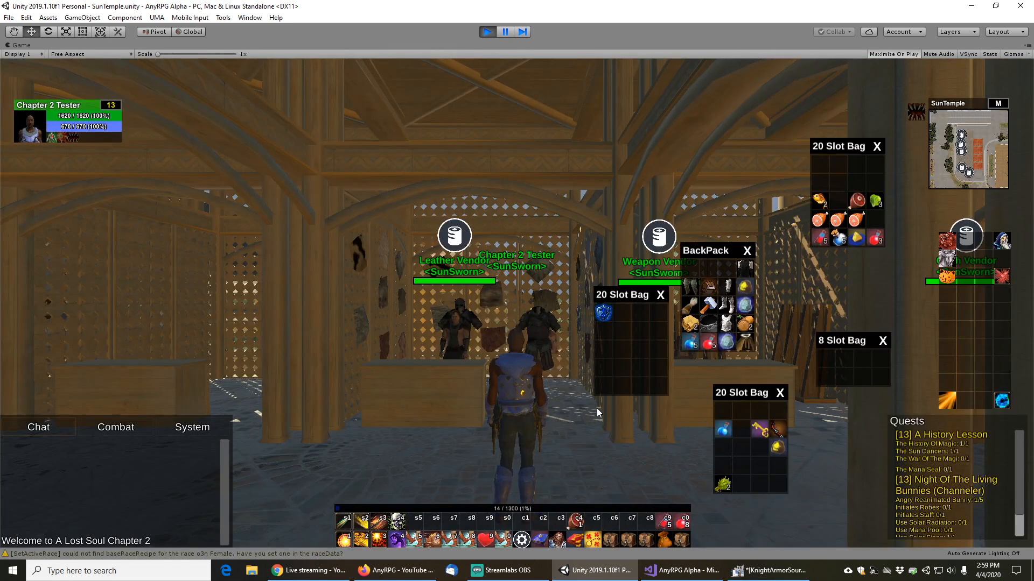
mouse_move(748, 261)
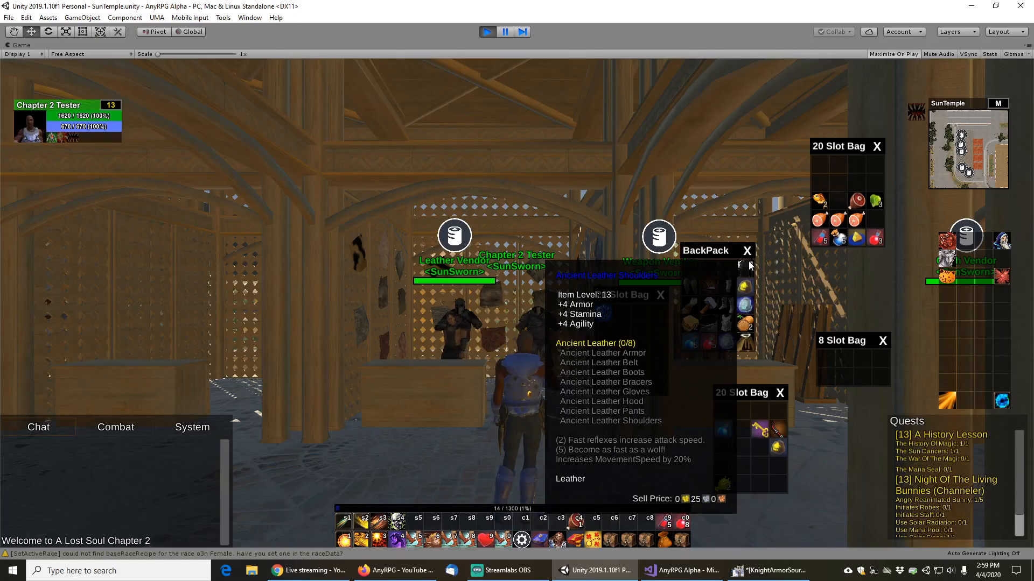
right_drag(553, 199, 419, 248)
key(w)
drag(419, 251, 579, 280)
scroll(509, 294, up, 2)
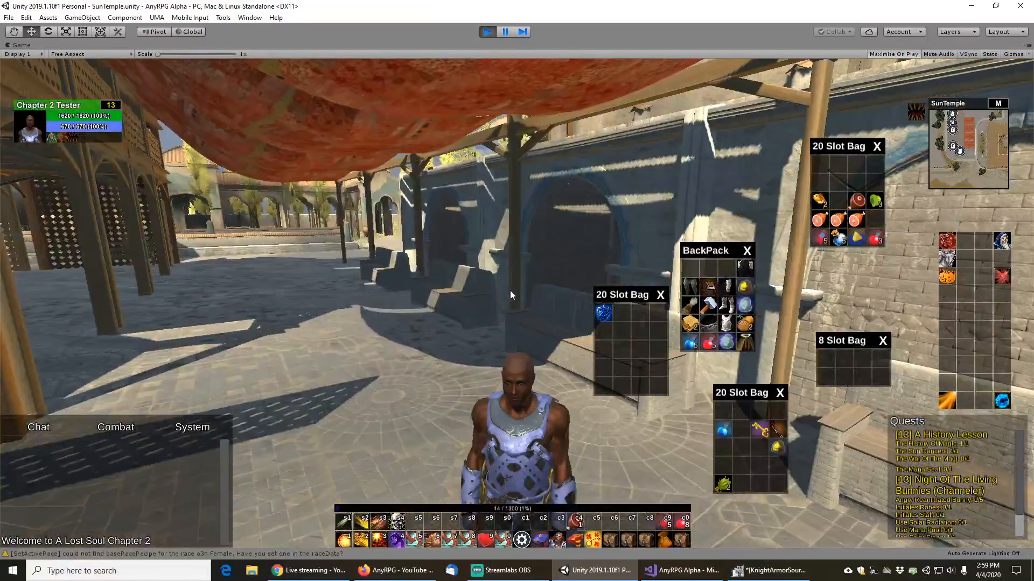
Equip the Ancient Cape from the backpack and look at the character from another angle
scroll(508, 296, down, 1)
mouse_move(751, 342)
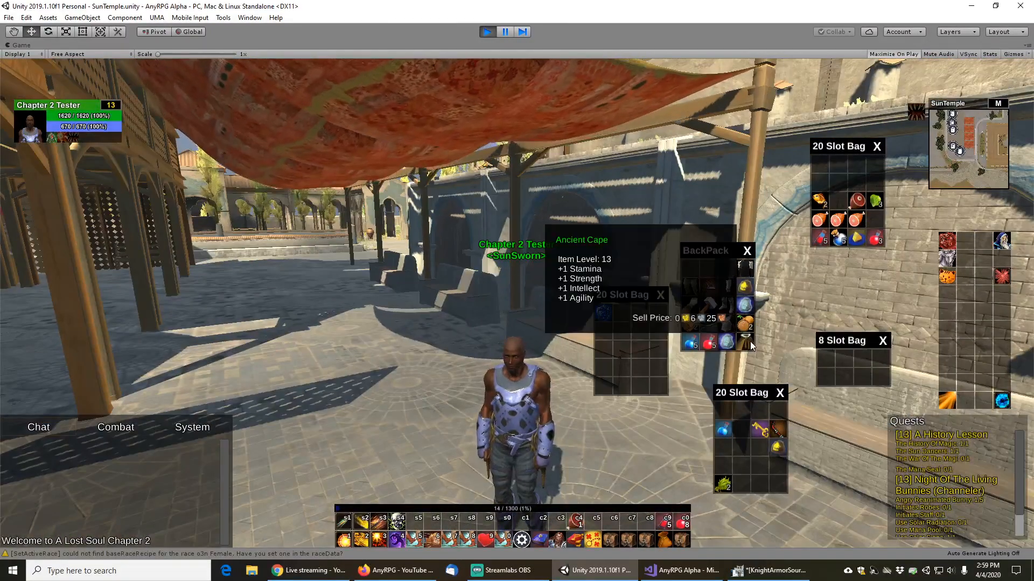
right_click(751, 341)
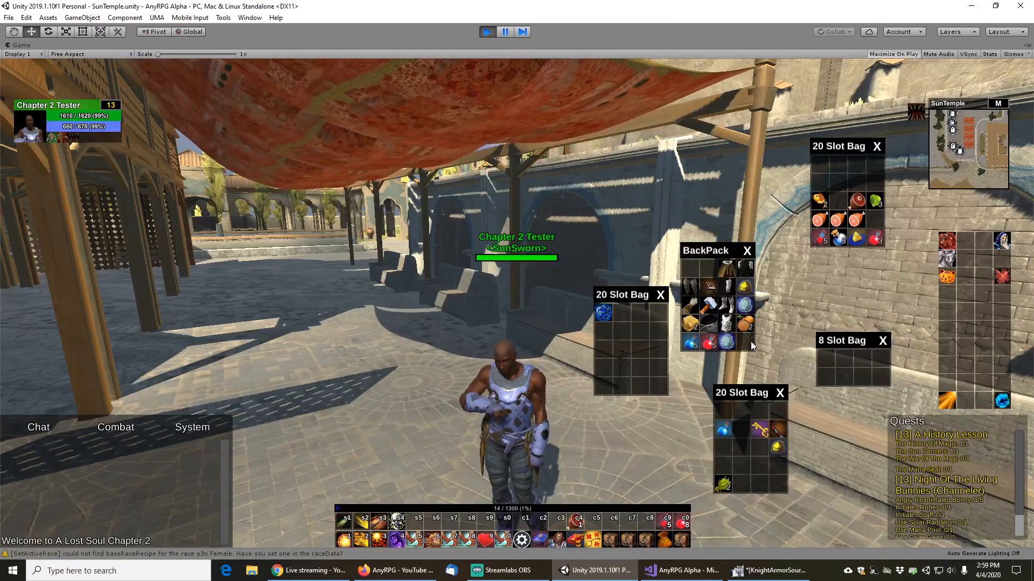
mouse_move(547, 338)
mouse_down()
mouse_move(462, 339)
mouse_move(683, 336)
mouse_move(527, 348)
mouse_up()
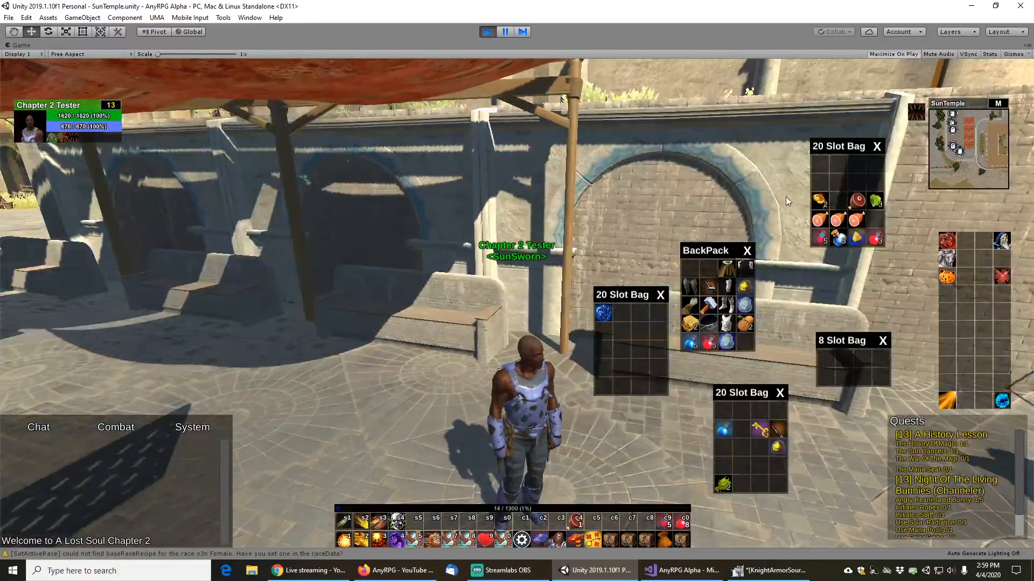
Equip all eight Ancient Leather pieces from the backpack, ending with the armor and the belt
right_click(747, 267)
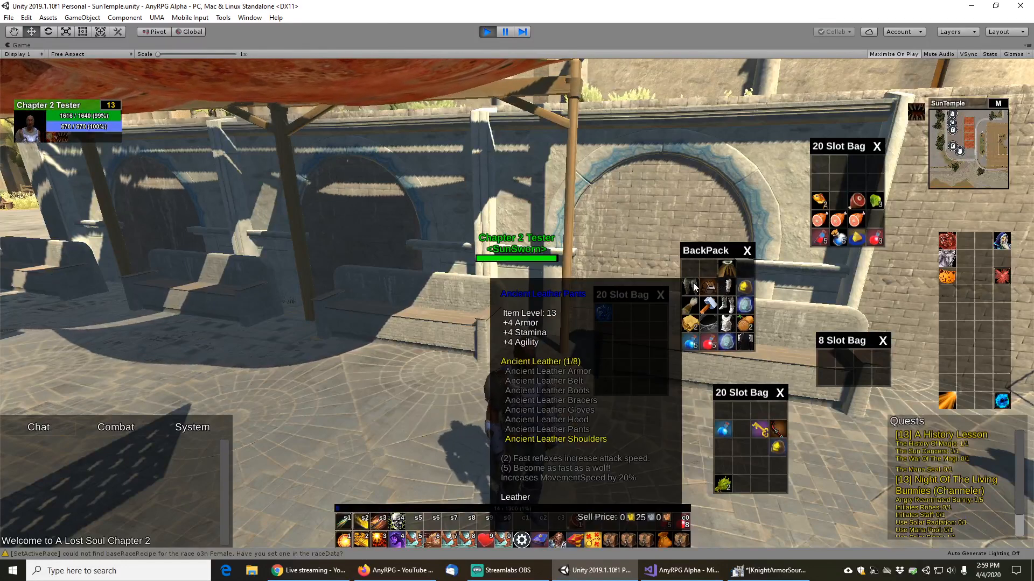
right_click(692, 287)
right_click(710, 289)
right_click(727, 289)
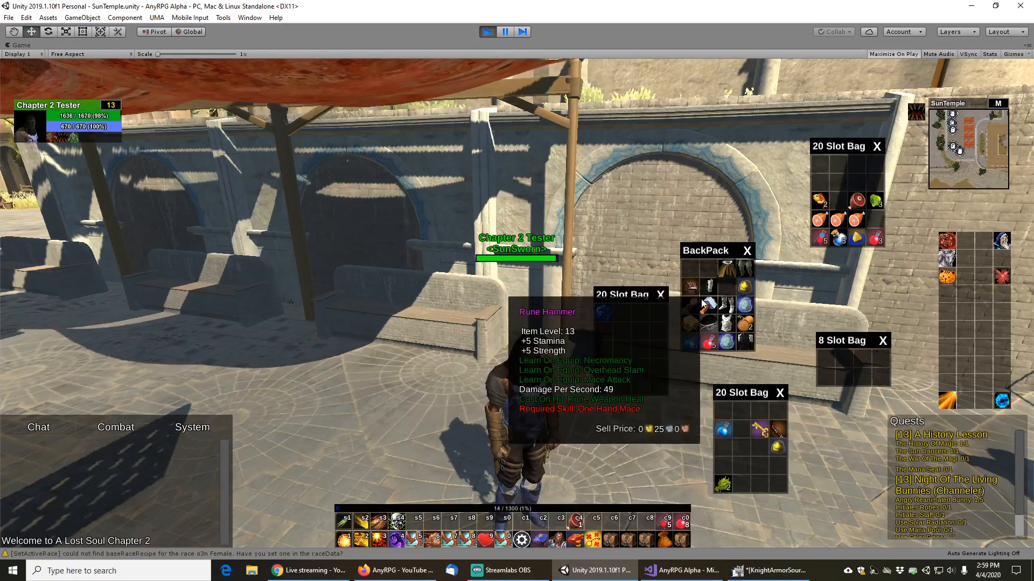
right_click(692, 308)
right_click(727, 305)
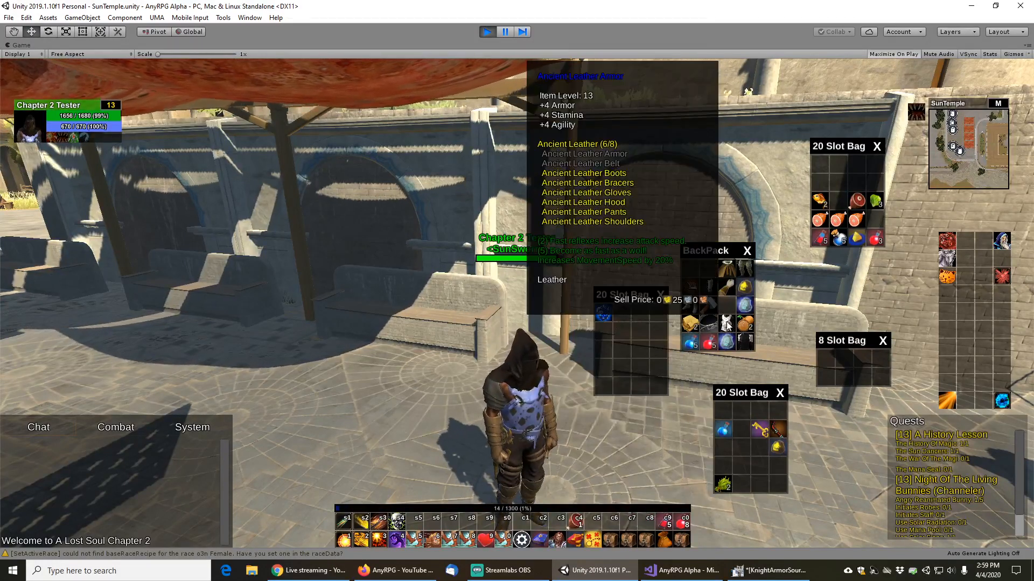
right_click(727, 324)
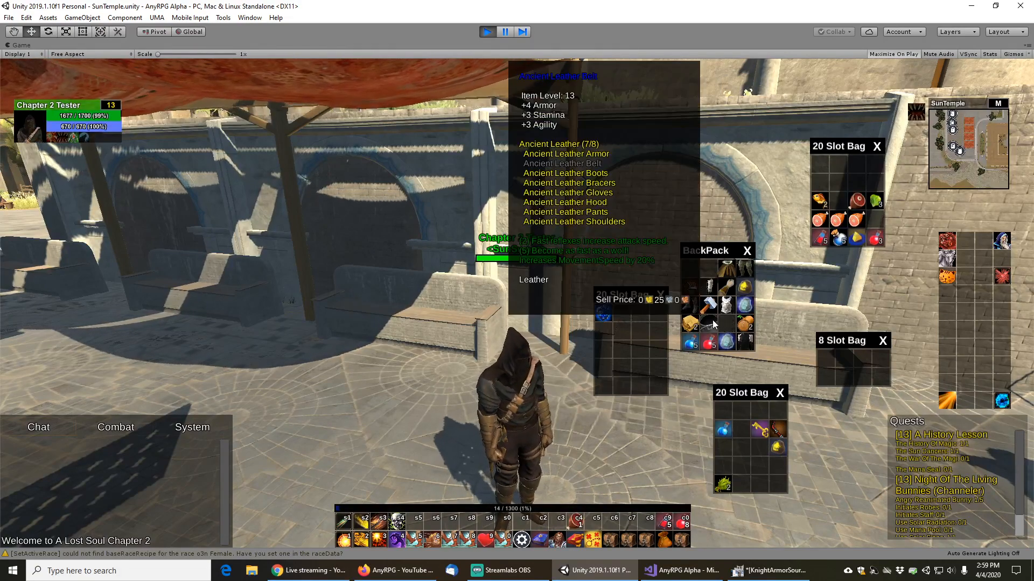
right_click(713, 325)
View the character in the full Ancient Leather set, close the bags, and save the game
right_drag(467, 346, 444, 346)
drag(445, 345, 446, 400)
right_drag(446, 400, 471, 411)
key(b)
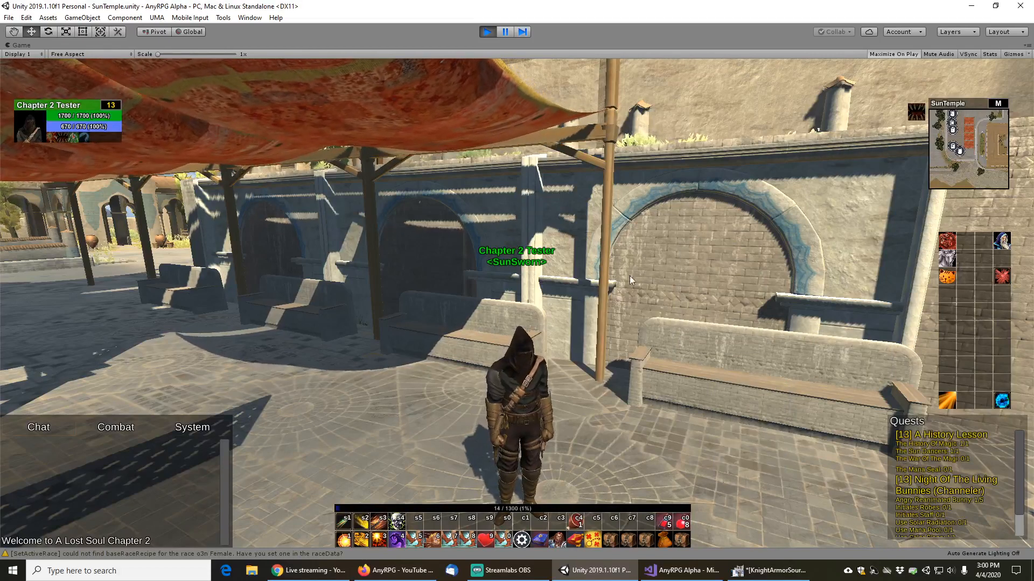
click(524, 544)
click(489, 202)
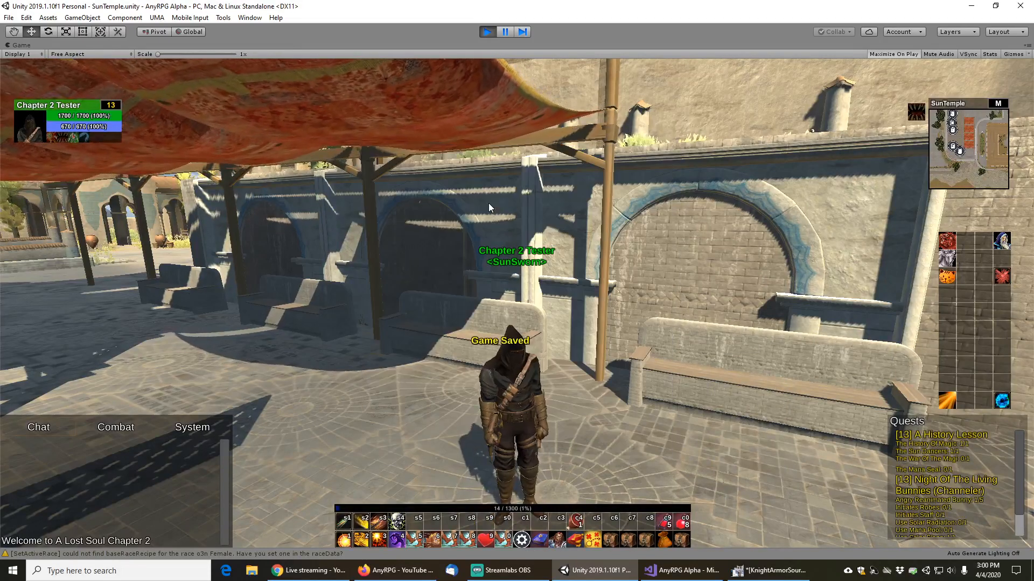
Pause the game on a close view of the character and switch to Firefox's Assasin/Thief for UMA product page to compare outfits
scroll(592, 400, up, 1)
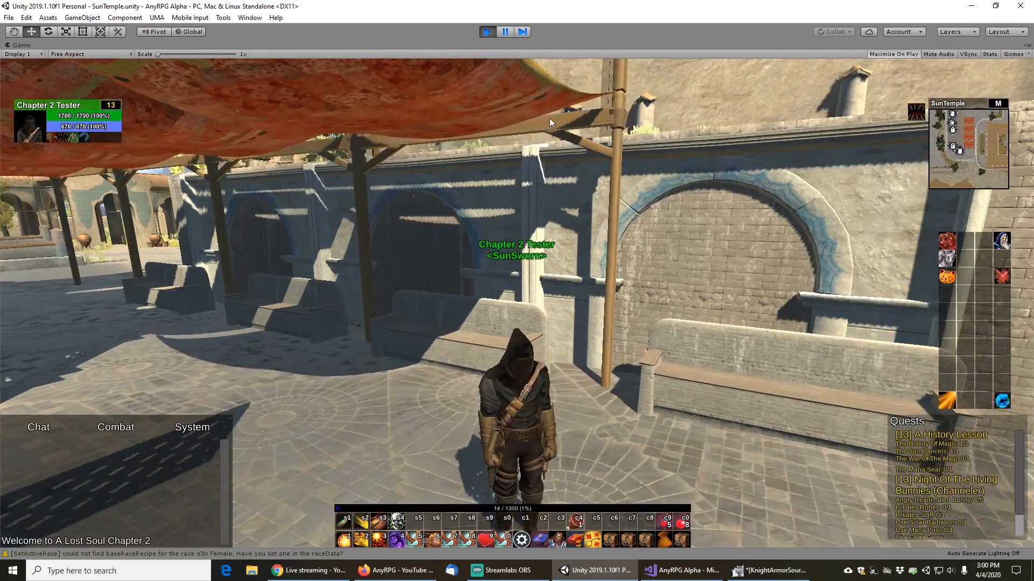
drag(595, 377, 596, 351)
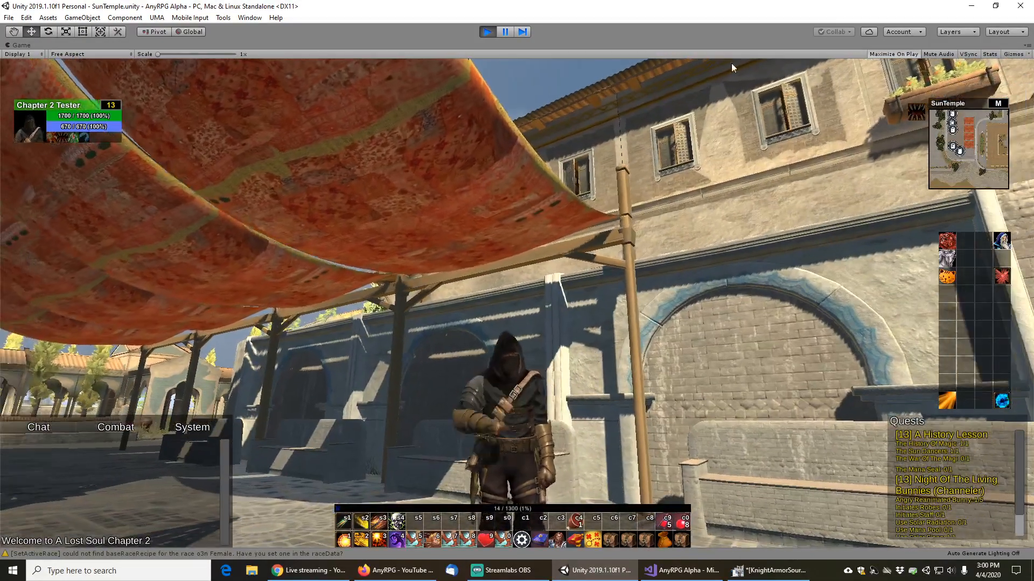
click(505, 32)
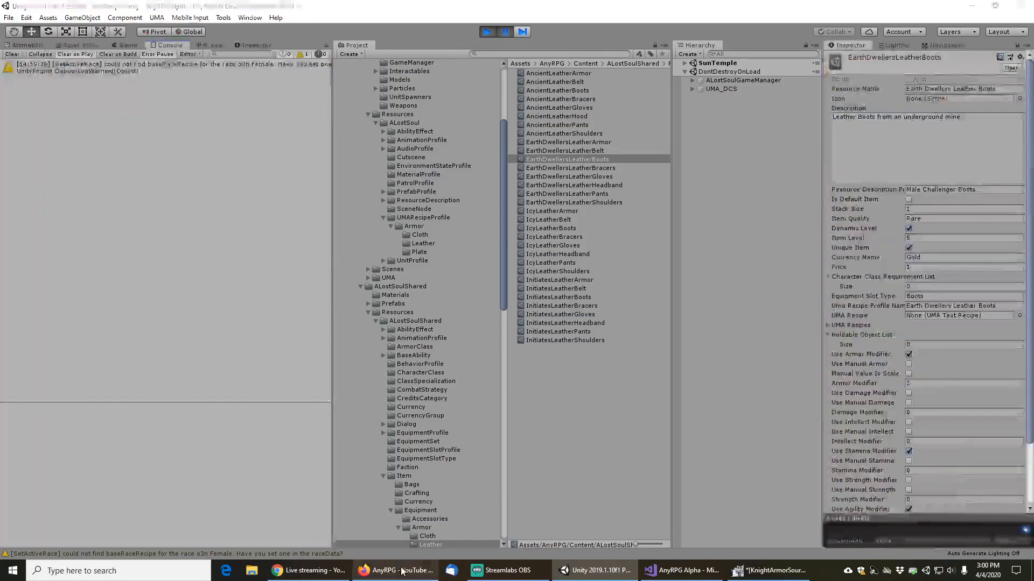
click(396, 570)
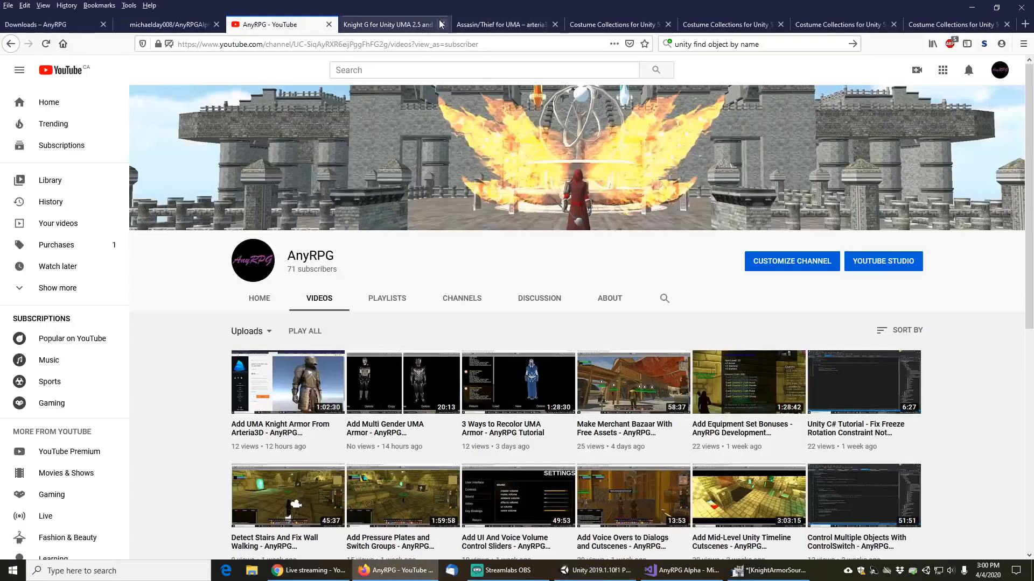
click(498, 25)
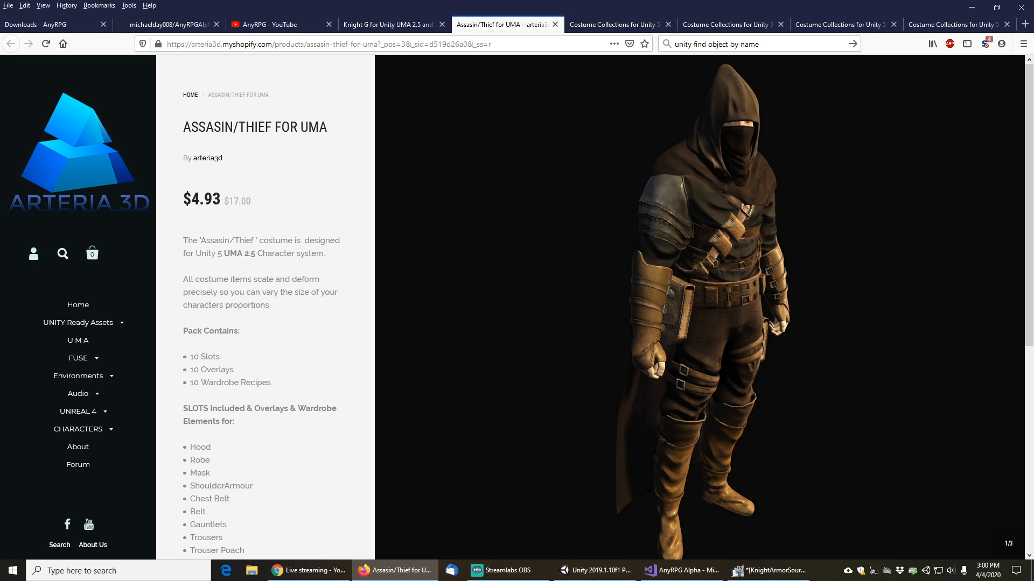
Switch back to Unity, resume the game for a last look at the leather outfit, and stop play mode
click(576, 569)
click(502, 33)
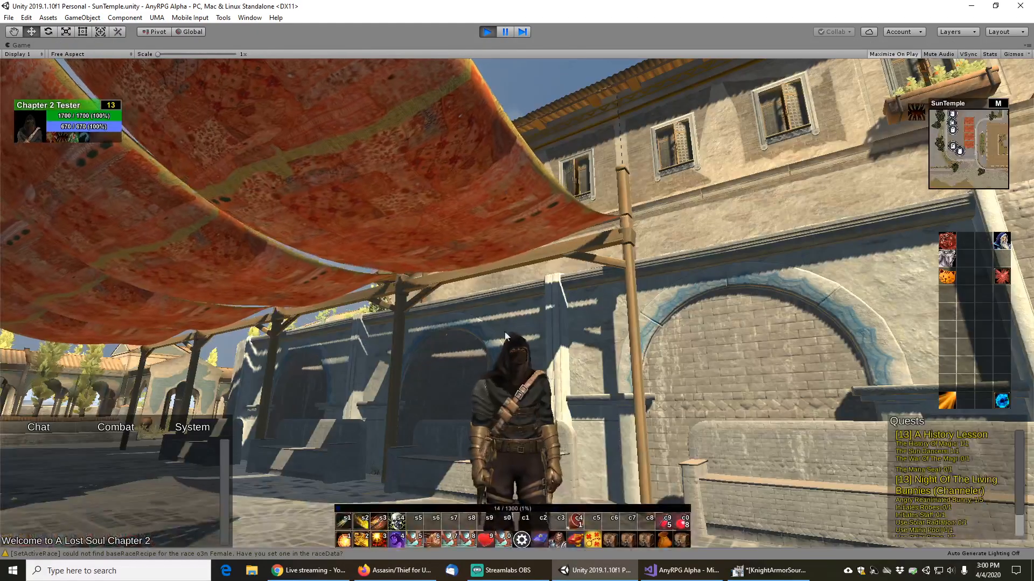
drag(508, 355, 500, 396)
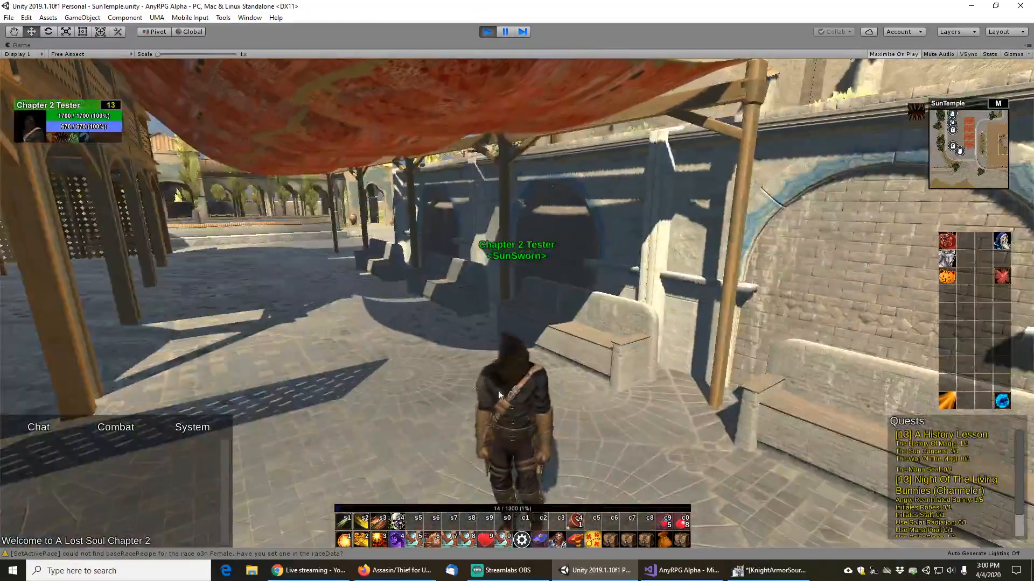
click(487, 31)
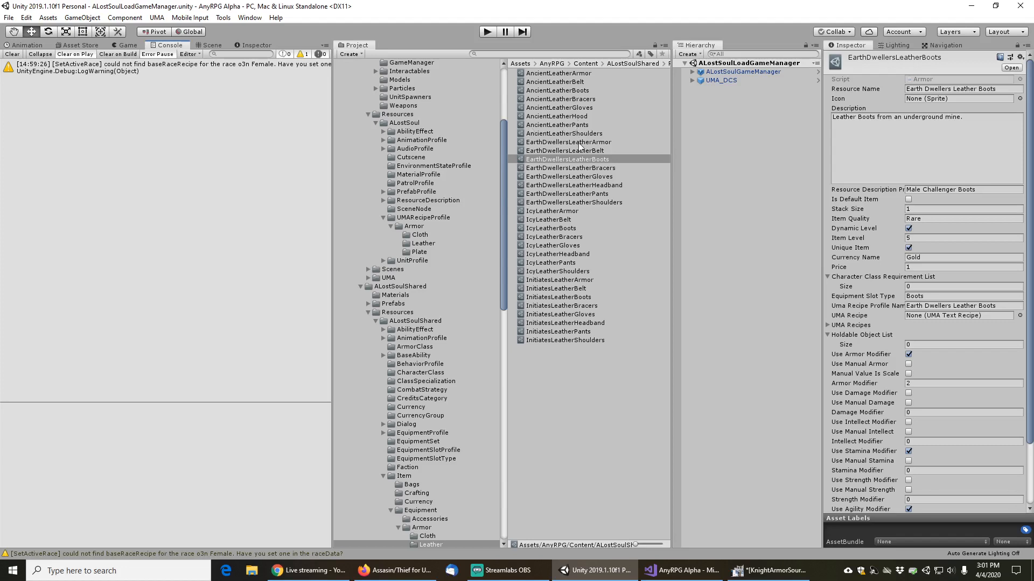
Find the AncientCape equipment item, set its UMA recipe profile name to Ancient Cape, and save
click(534, 54)
text(ancientcape)
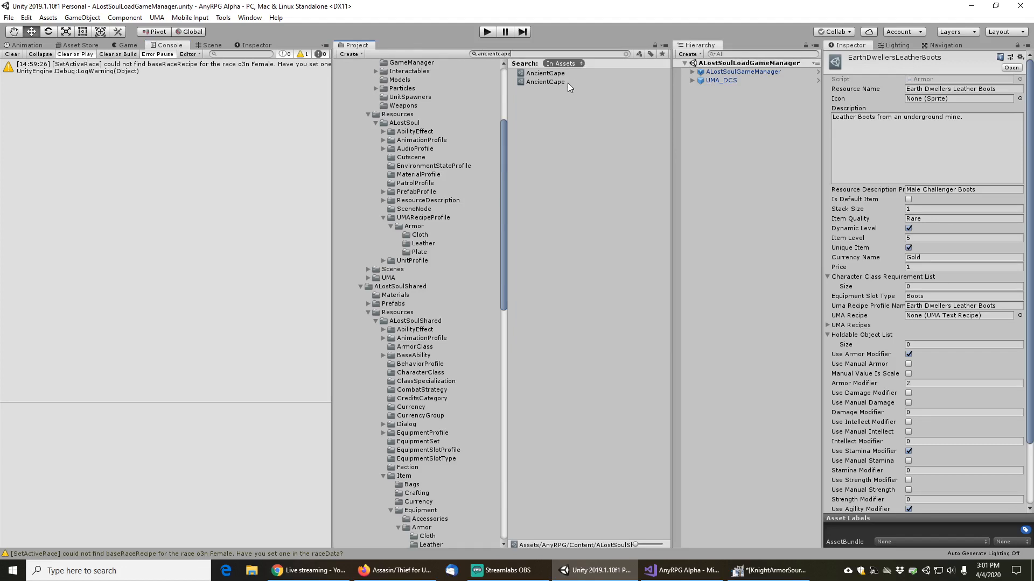
click(554, 73)
click(554, 82)
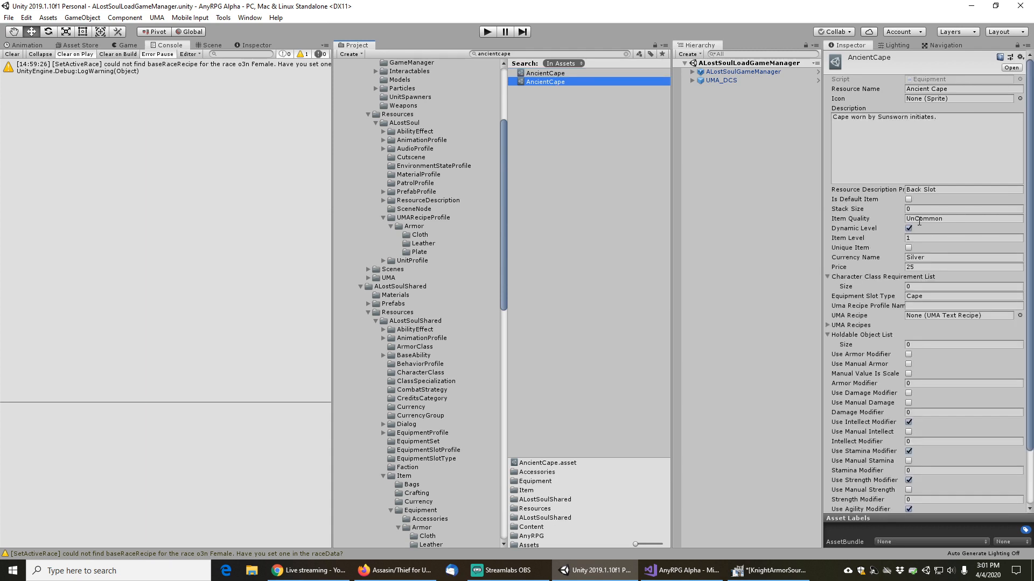
click(917, 306)
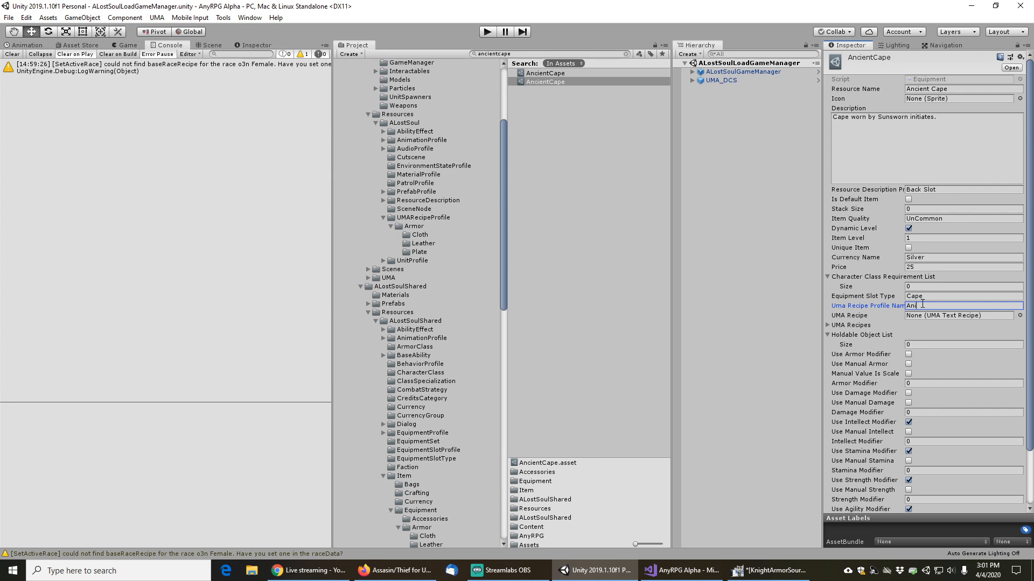
key(Tab)
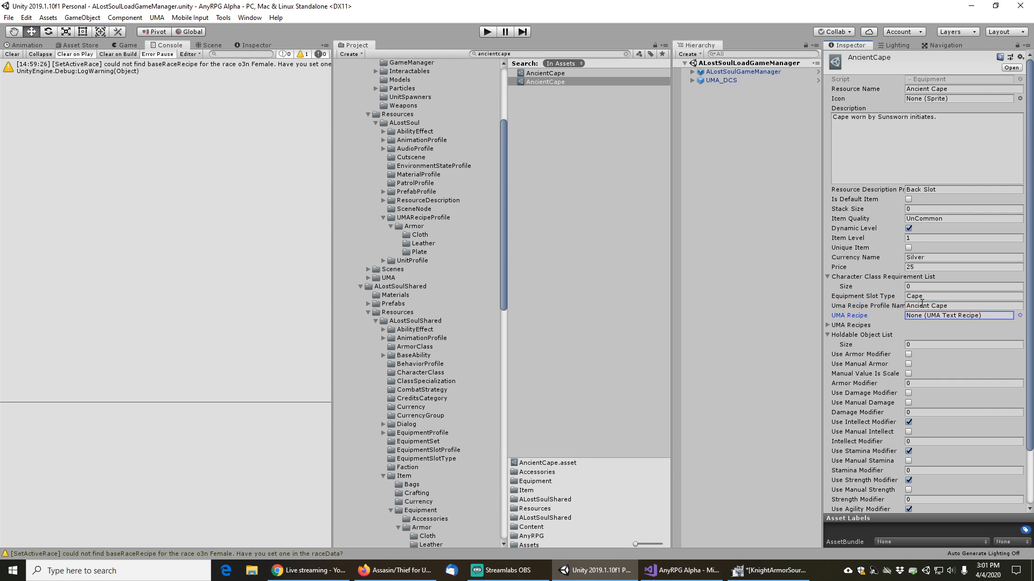
click(8, 17)
click(26, 57)
Start play mode and open the saved game list from the game's main menu
click(490, 32)
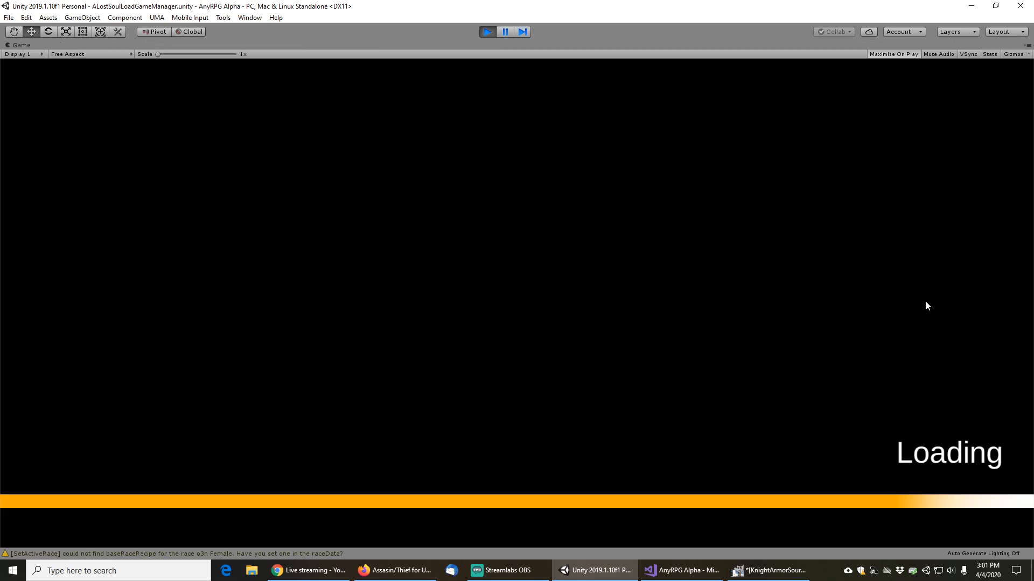
click(135, 306)
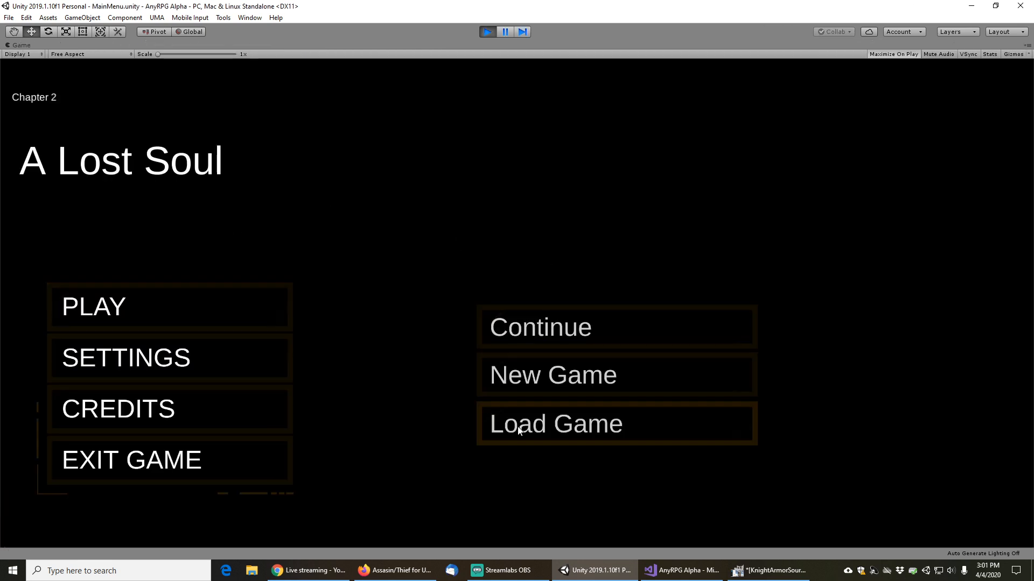
click(545, 423)
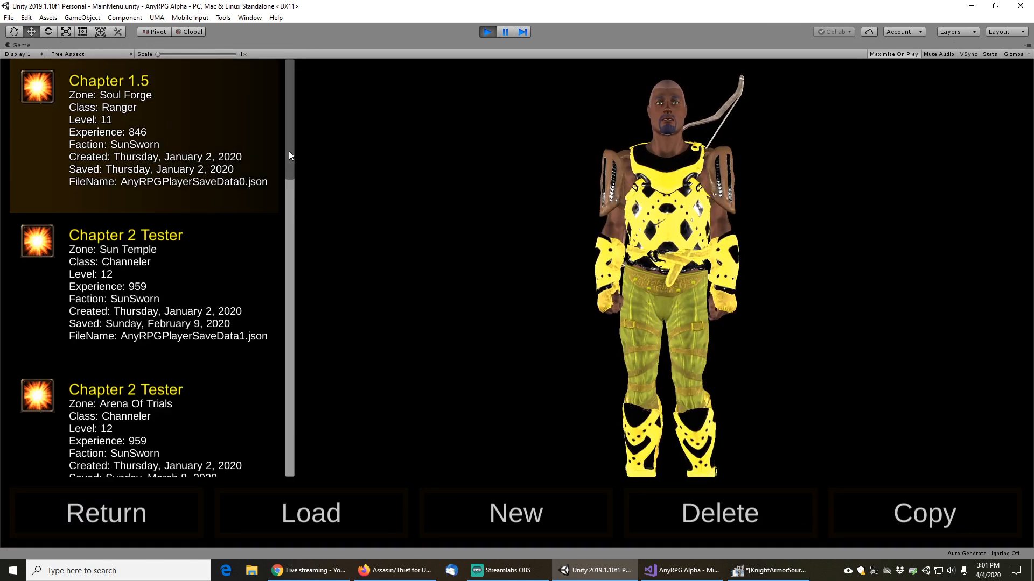
Browse the saved characters, preview the level 13 Fighter save in Sun Temple (AnyRPGPlayerSaveData4.json), and load it
drag(288, 151, 286, 317)
scroll(164, 308, down, 3)
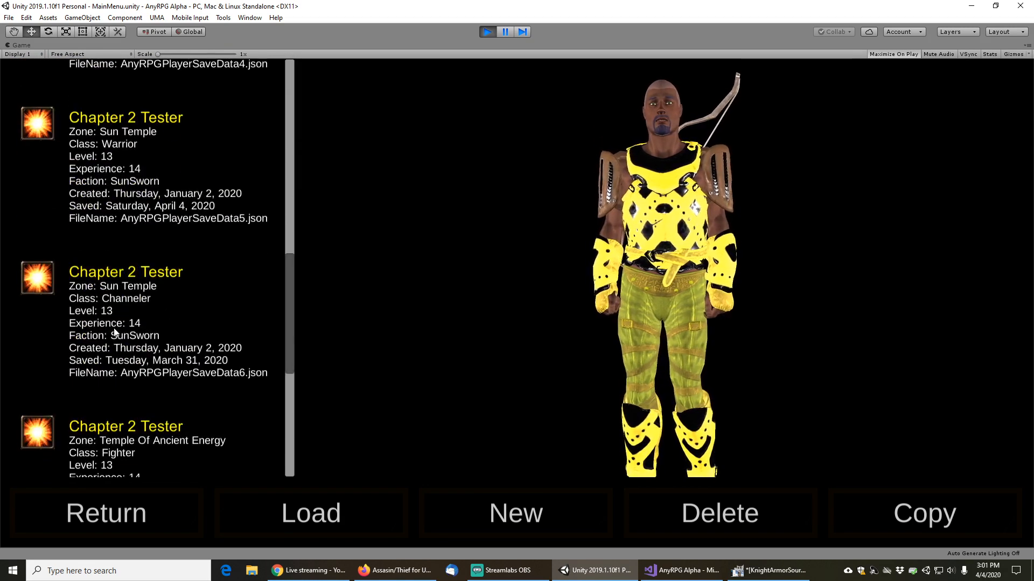
click(129, 410)
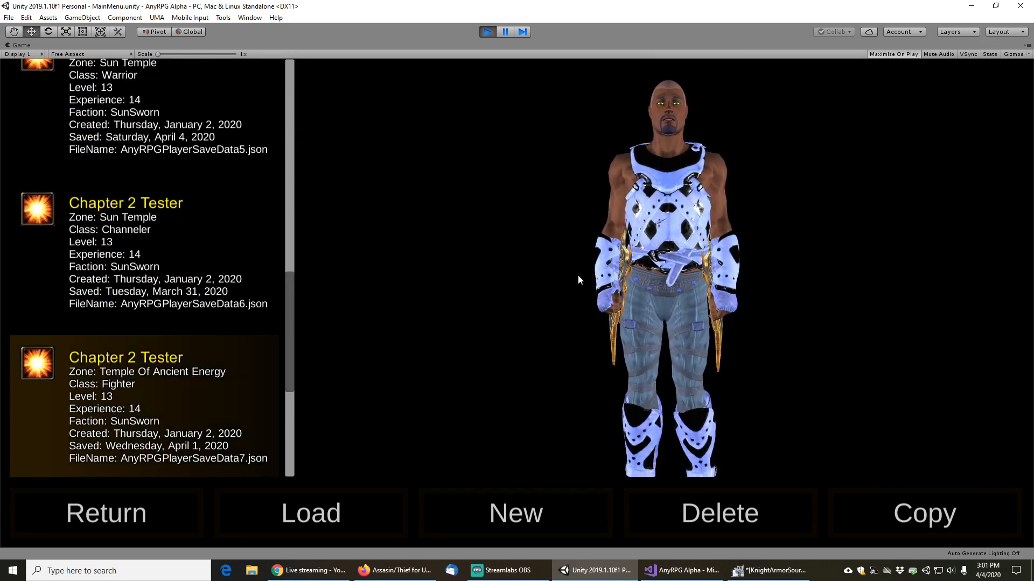
scroll(176, 335, down, 2)
scroll(176, 335, down, 2)
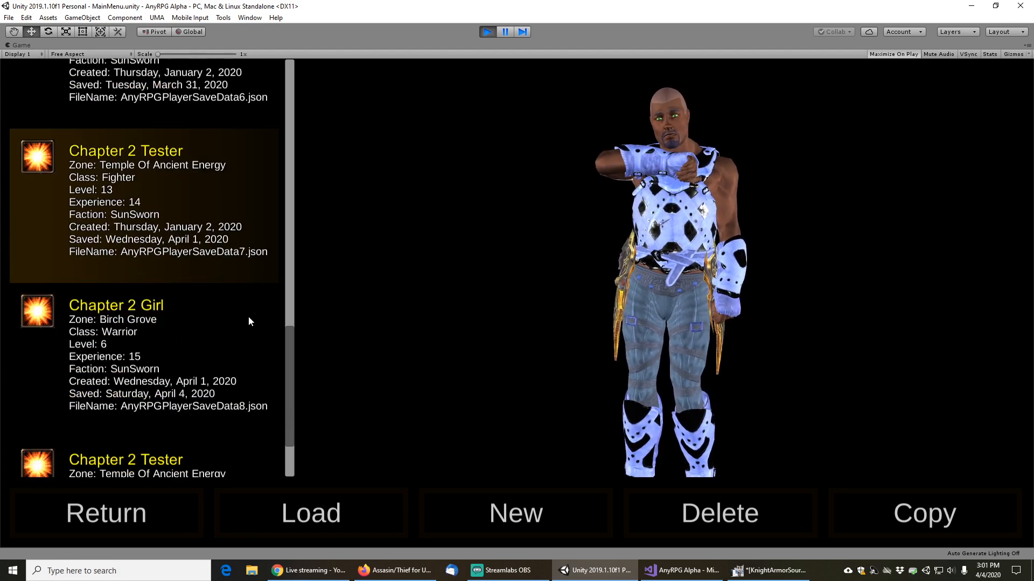
scroll(237, 322, down, 2)
scroll(175, 210, up, 5)
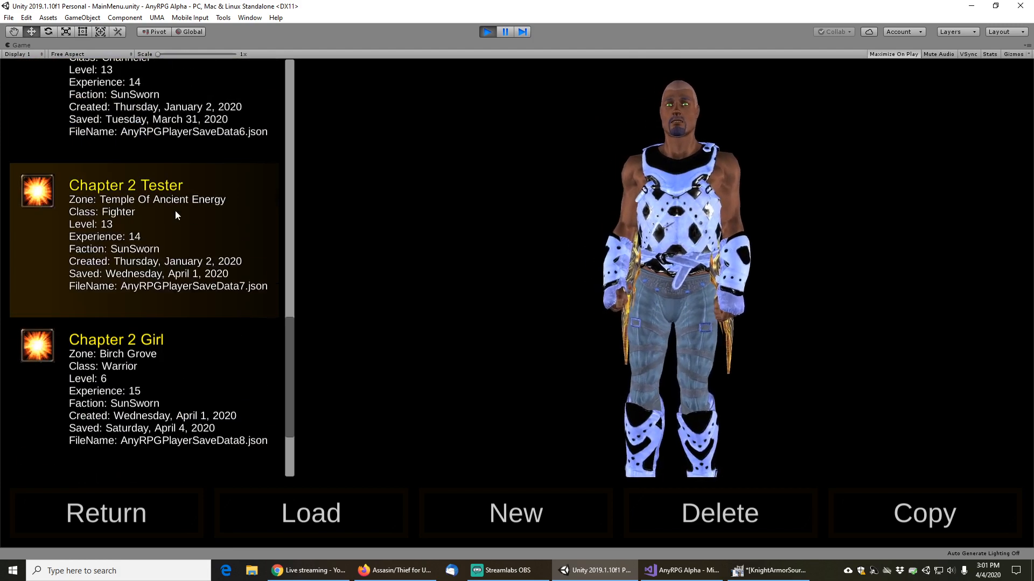
click(151, 210)
scroll(149, 206, up, 6)
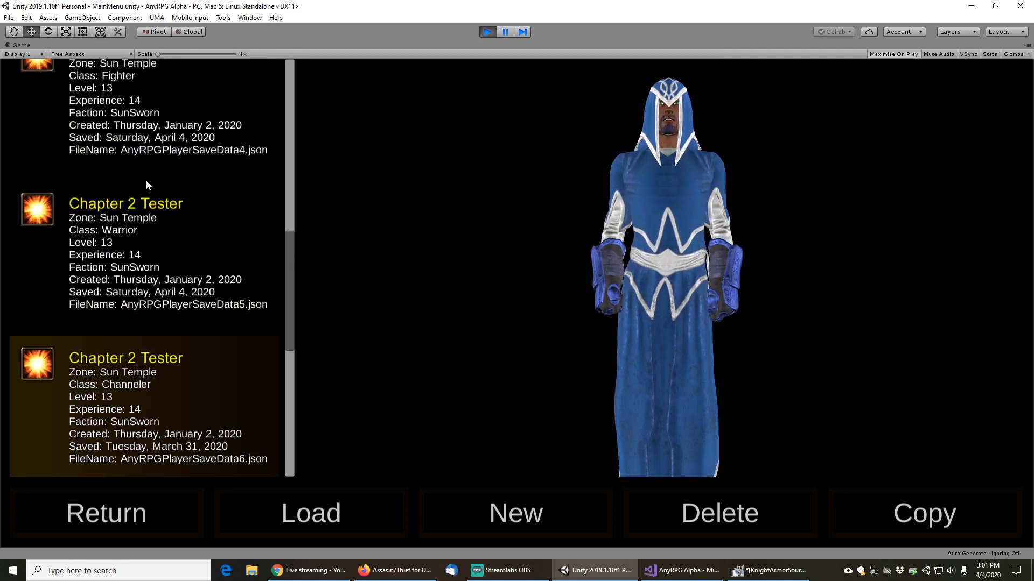
click(136, 200)
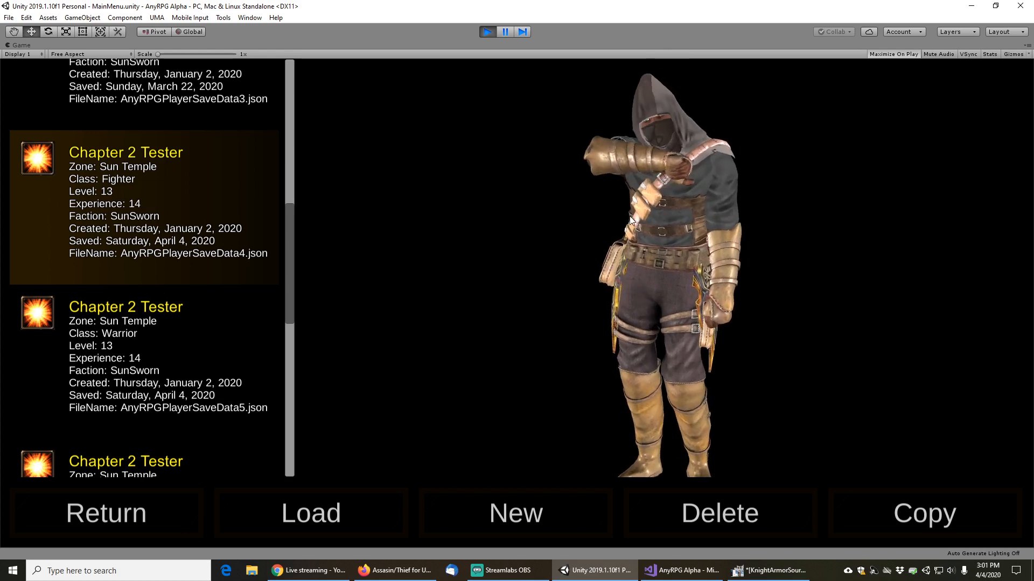
mouse_move(629, 215)
mouse_down()
mouse_move(860, 238)
mouse_move(904, 229)
mouse_move(637, 231)
mouse_up()
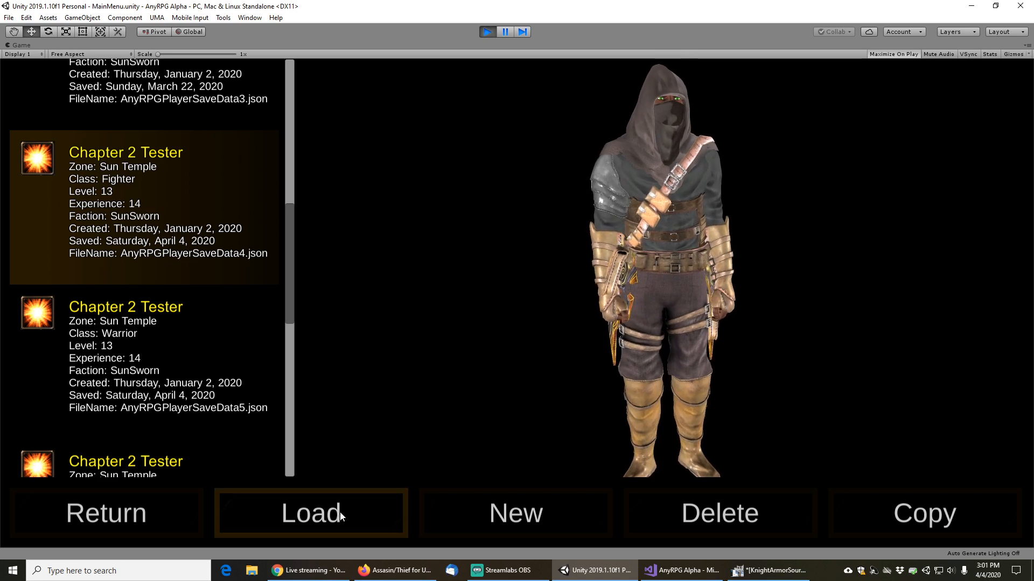
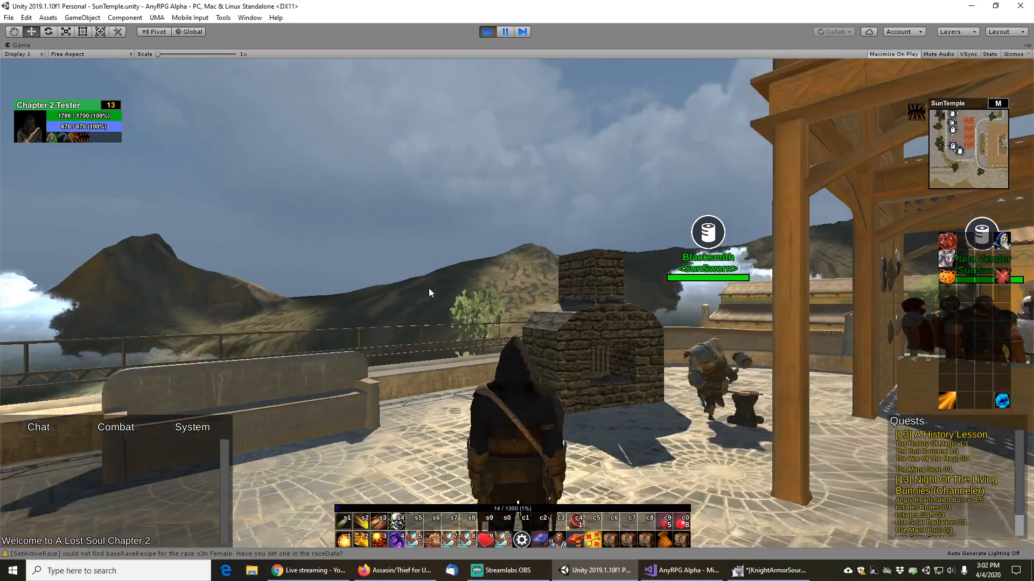
Open the bags and character window to check the equipped gear, try an item from the 20-slot bag, and close the windows
drag(428, 288, 703, 339)
key(b)
key(c)
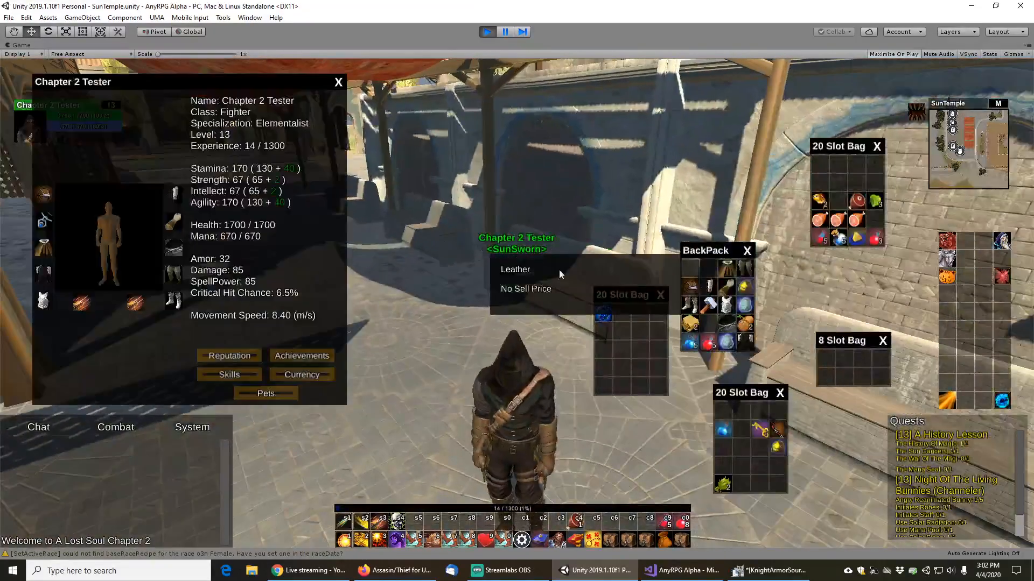
right_click(643, 314)
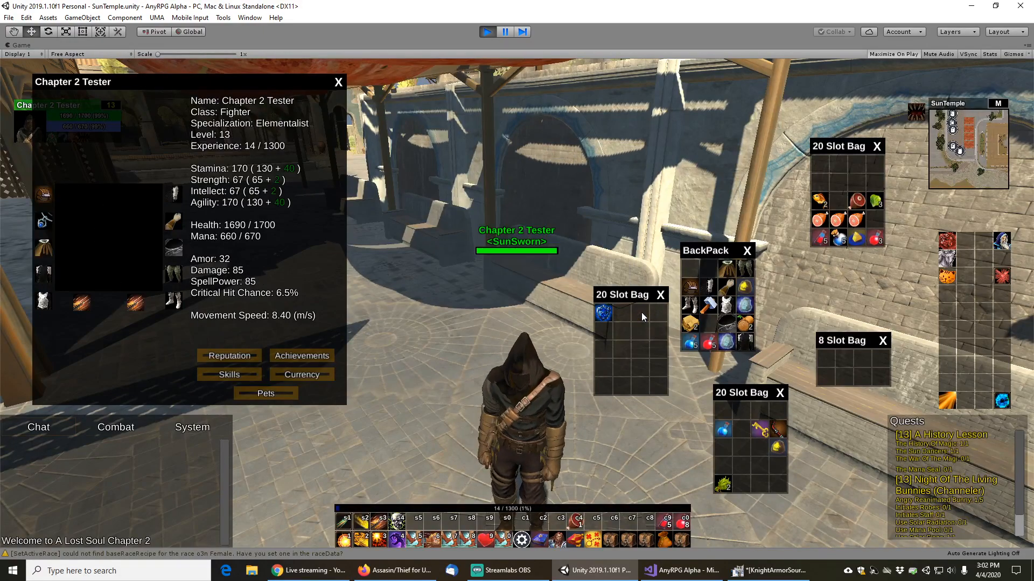
key(Escape)
Walk the character around the temple terrace and examine the outfit from several sides
drag(468, 292, 615, 299)
drag(483, 318, 631, 351)
key(w)
mouse_move(587, 300)
right_down()
mouse_move(357, 283)
mouse_move(395, 363)
mouse_move(629, 373)
mouse_move(526, 278)
mouse_move(545, 265)
mouse_move(465, 305)
mouse_move(523, 314)
mouse_move(532, 274)
mouse_move(516, 305)
mouse_move(628, 313)
mouse_move(423, 306)
mouse_move(634, 332)
mouse_move(641, 345)
mouse_move(573, 337)
mouse_move(583, 338)
mouse_move(564, 316)
mouse_move(592, 321)
mouse_move(353, 392)
right_up()
key(s)
key(w)
scroll(517, 306, down, 5)
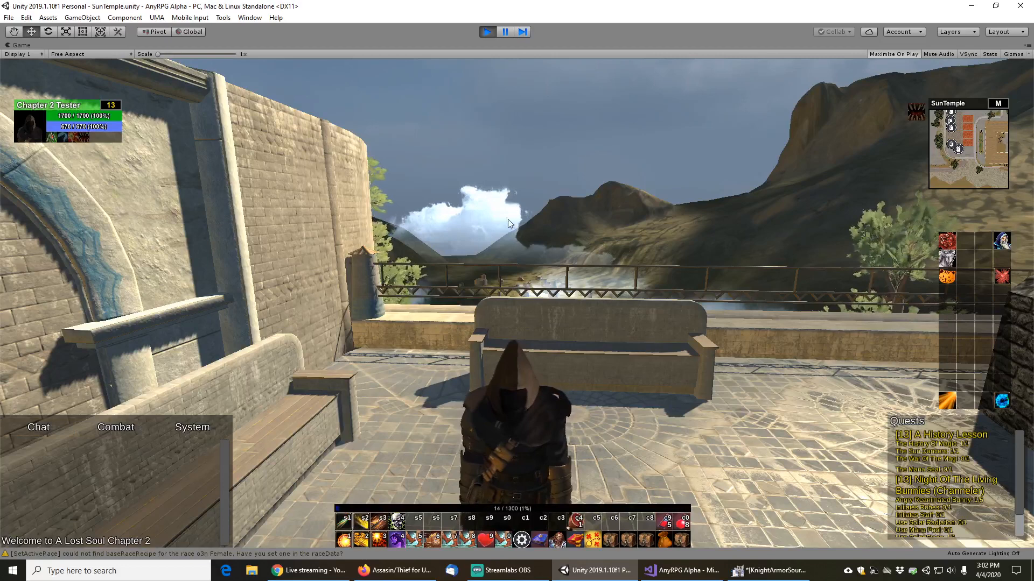
Save the game and stop play mode
click(521, 543)
click(514, 201)
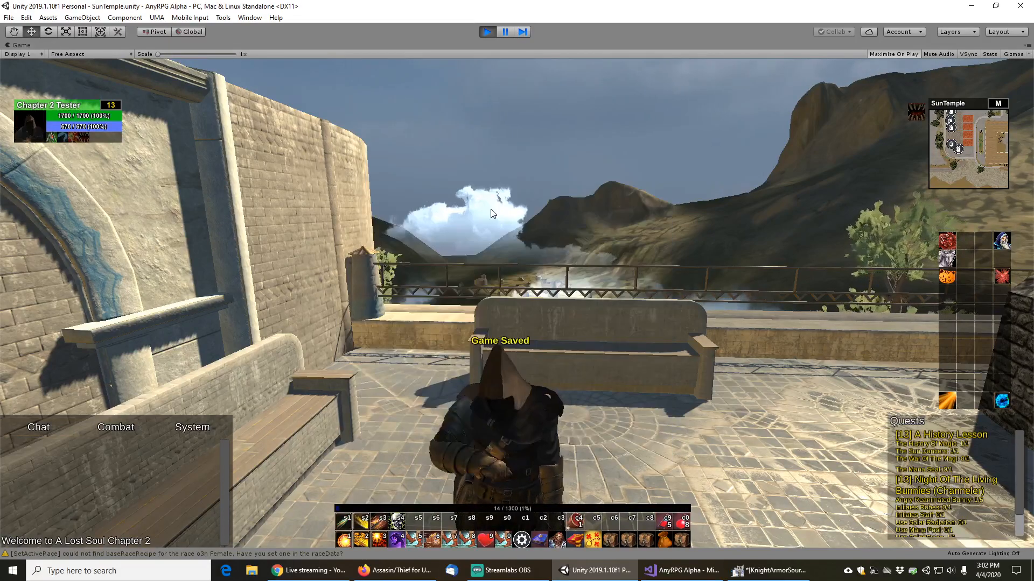
click(486, 33)
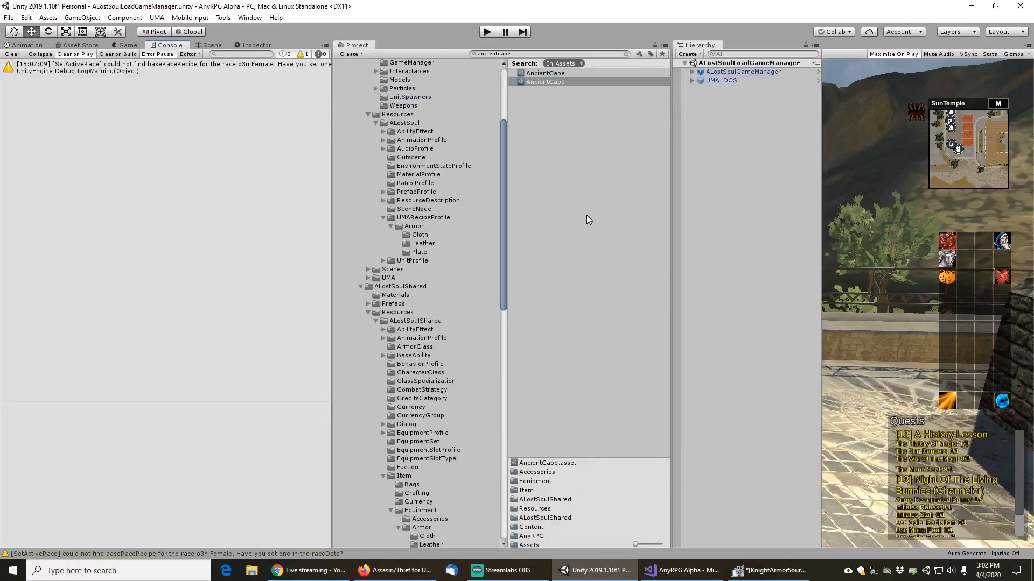
Search the project for templeofanci, open the TempleOfAncientEnergy loot table, clear the search, and review its loot entries
click(590, 52)
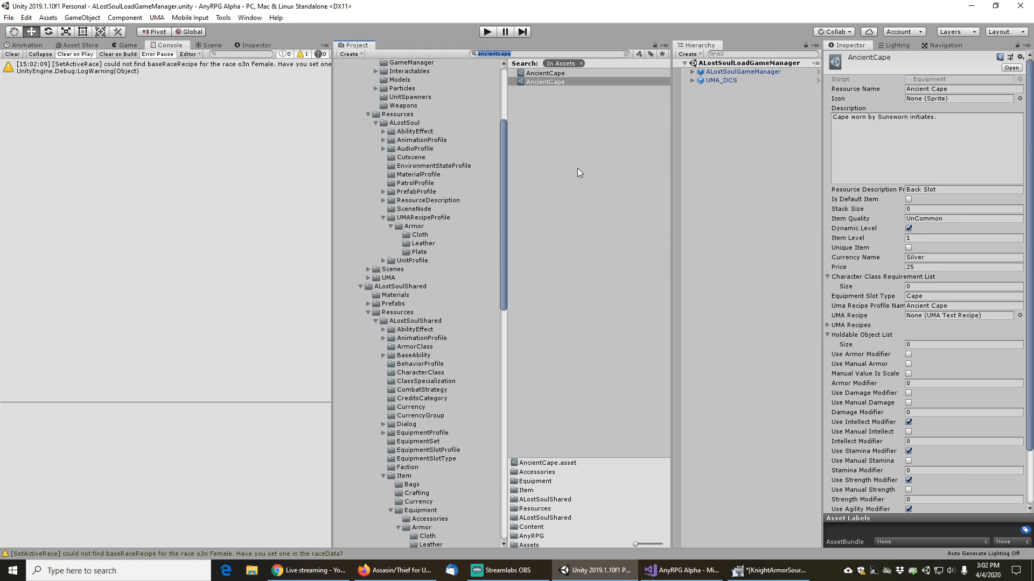
text(templeofanci)
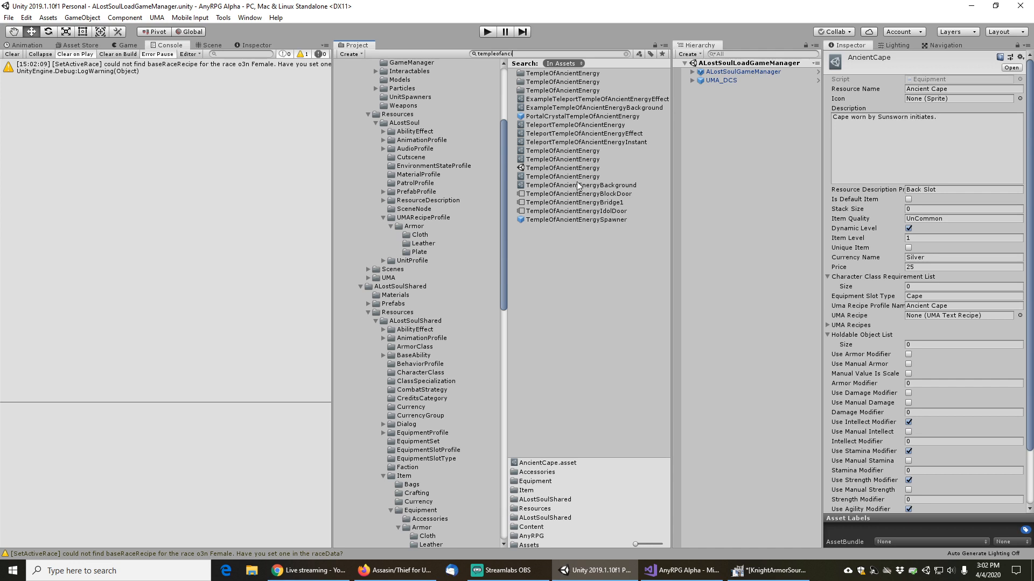
click(569, 177)
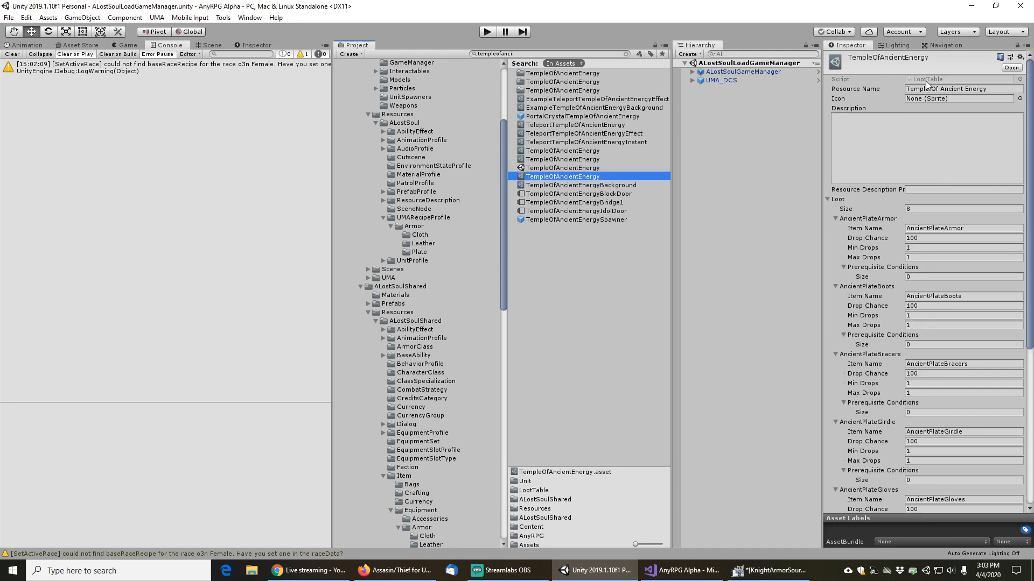
click(626, 54)
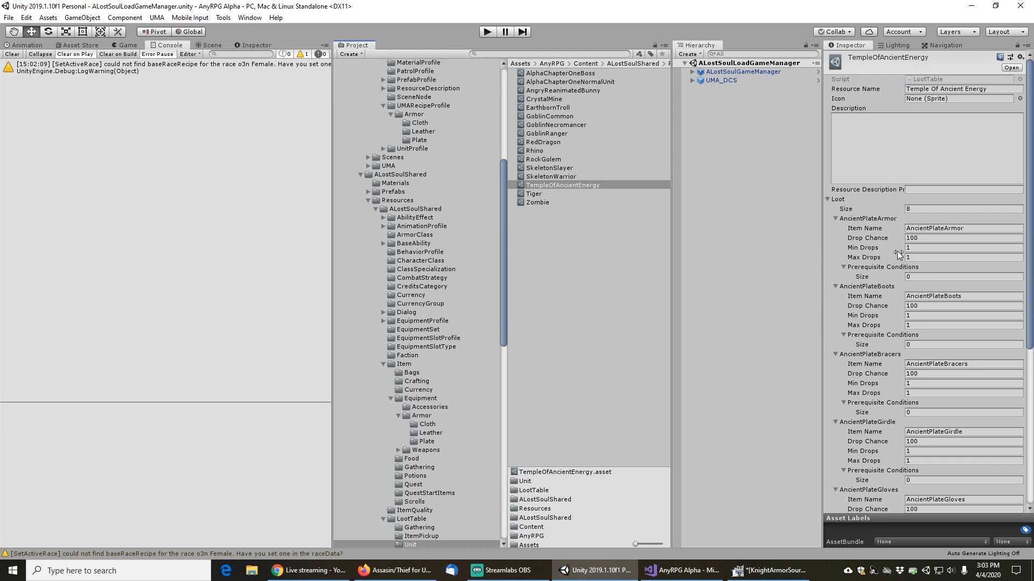
scroll(890, 366, down, 5)
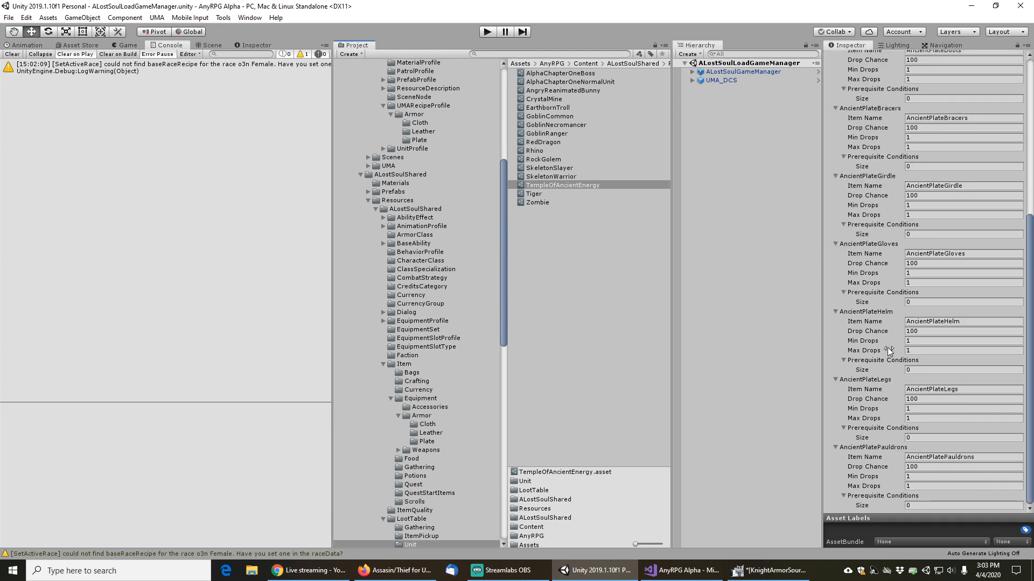
scroll(888, 347, up, 5)
scroll(890, 332, down, 5)
scroll(892, 329, up, 5)
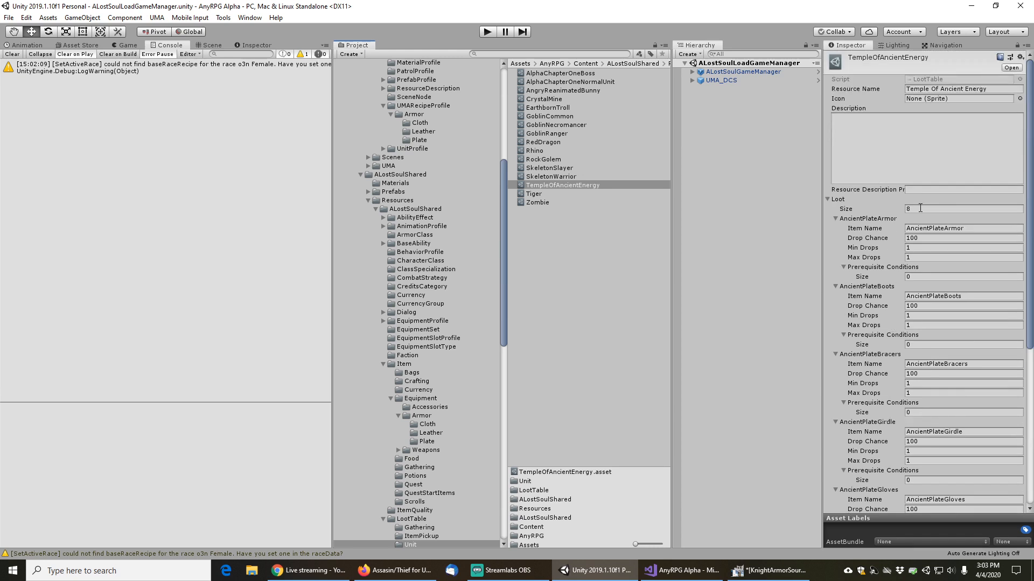
Set the size of the TempleOfAncientEnergy loot list to 17
click(920, 208)
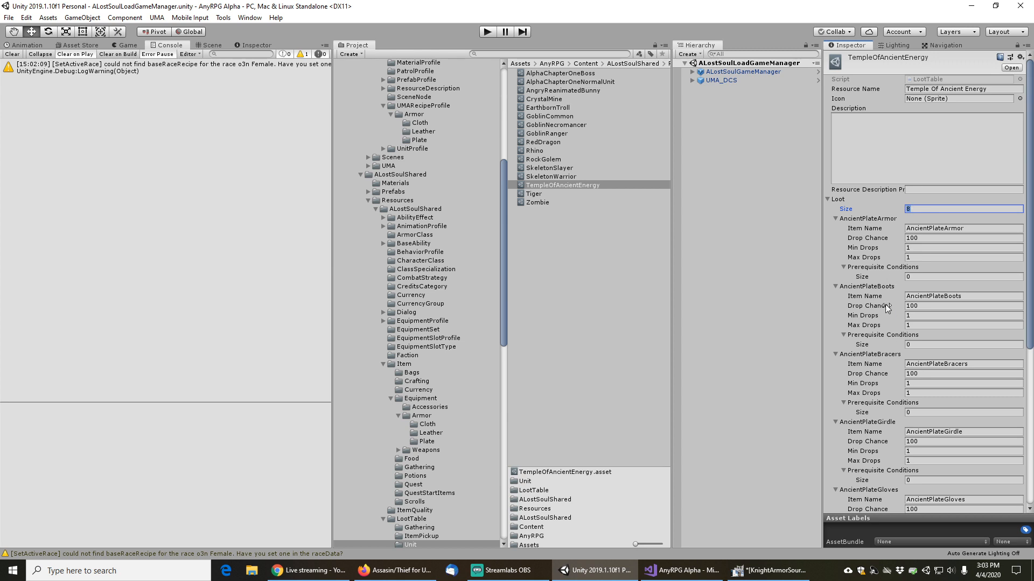
click(916, 155)
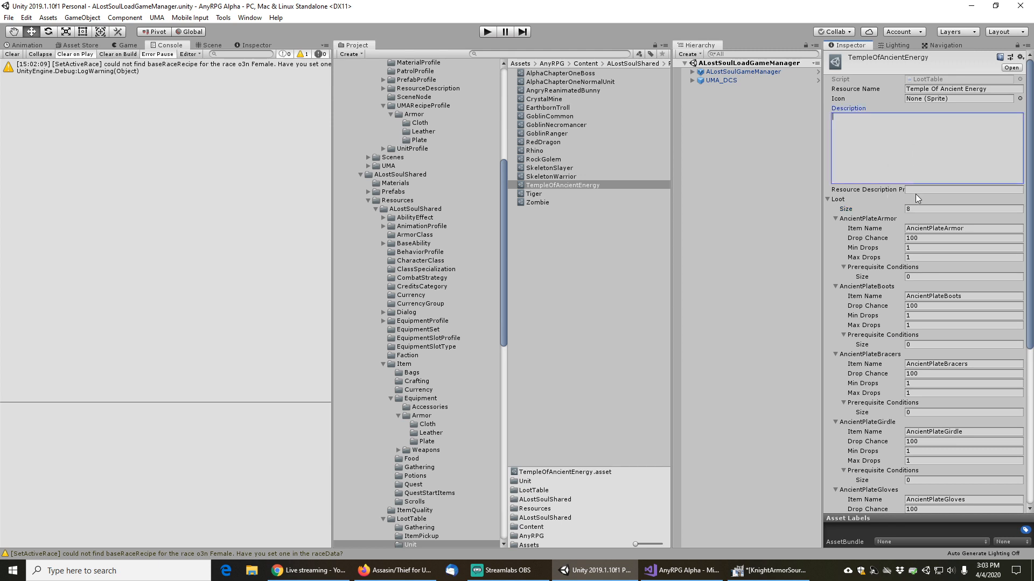
click(921, 209)
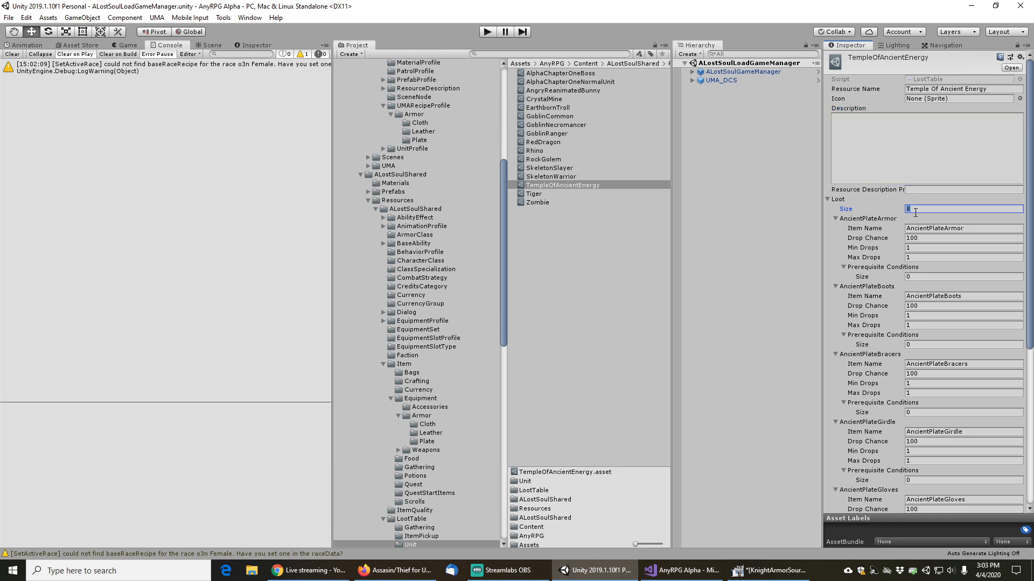
key(Tab)
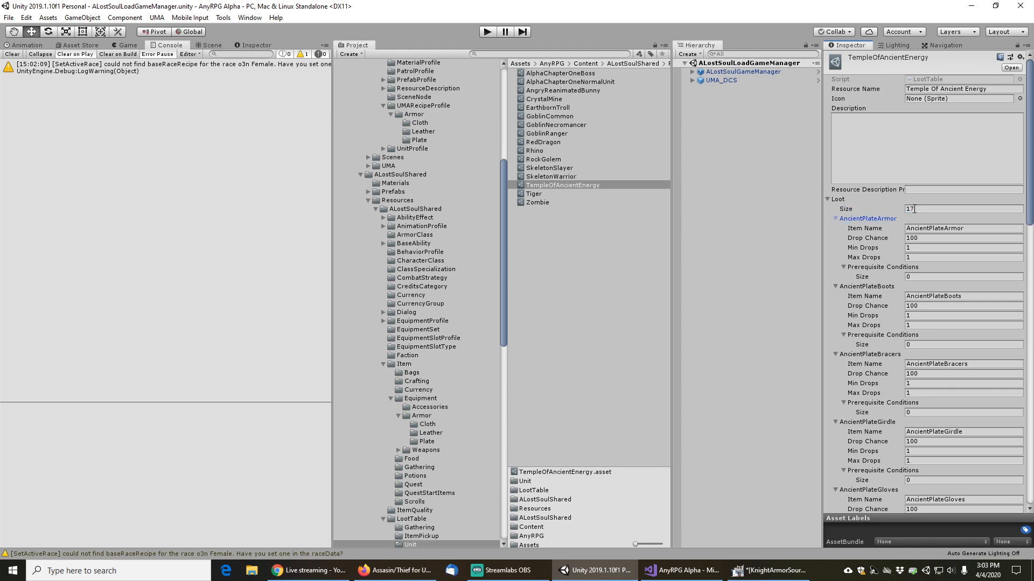
Set the item name of the first added loot entry, just after the original AncientPlatePauldrons entry, to AncientCape
scroll(886, 231, down, 15)
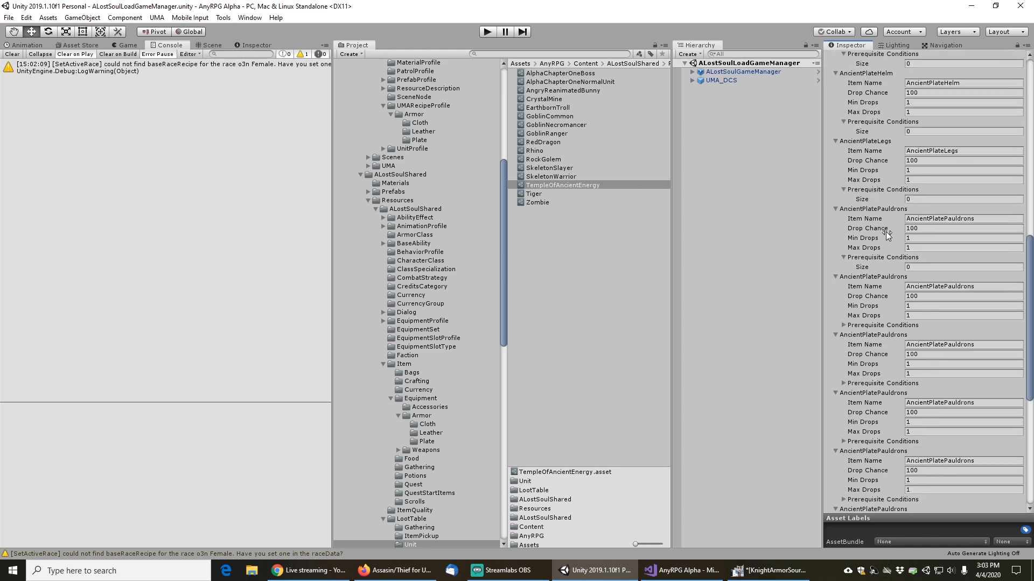
scroll(924, 154, up, 3)
click(992, 286)
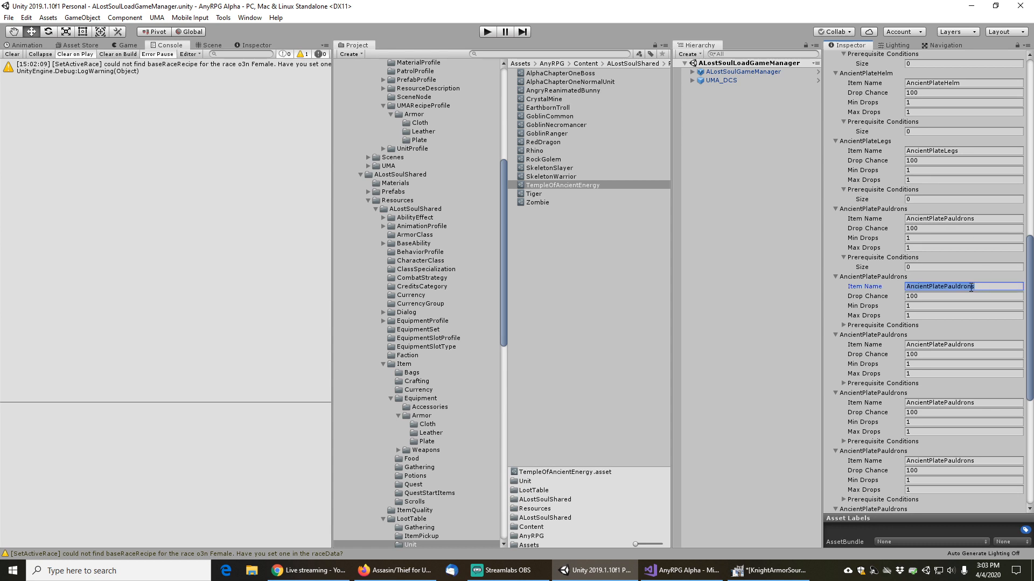
text(Ancient)
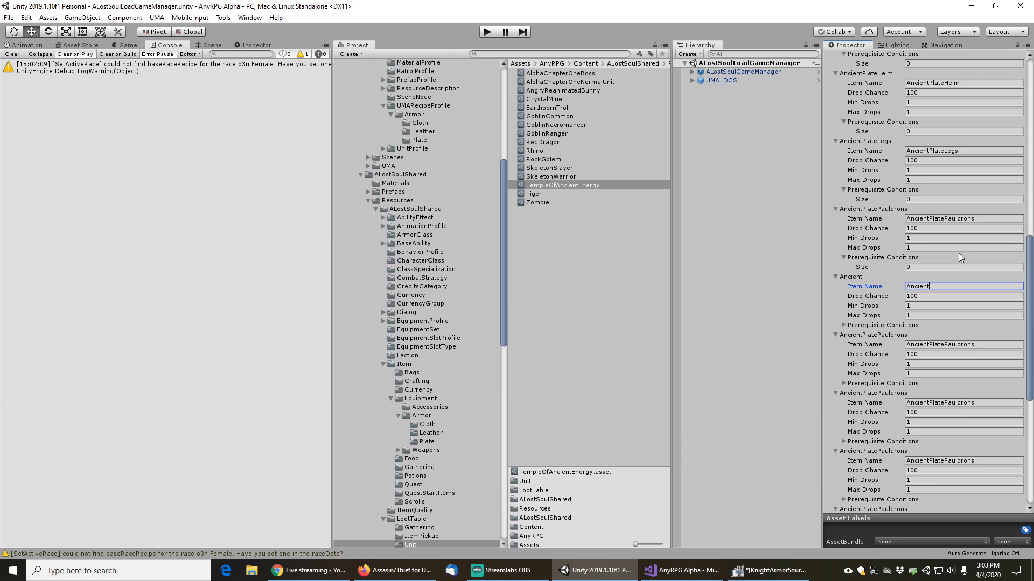
text(Cape)
key(Return)
Search the project for ancientleather and set the item name of the loot entry after AncientCape to AncientLeatherArmor
scroll(920, 299, down, 5)
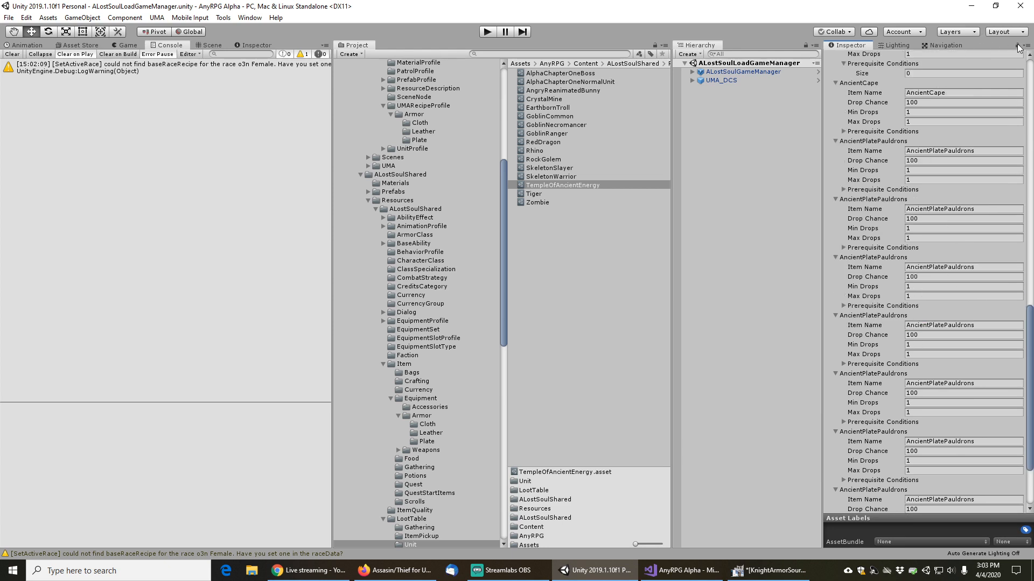
click(547, 53)
click(568, 83)
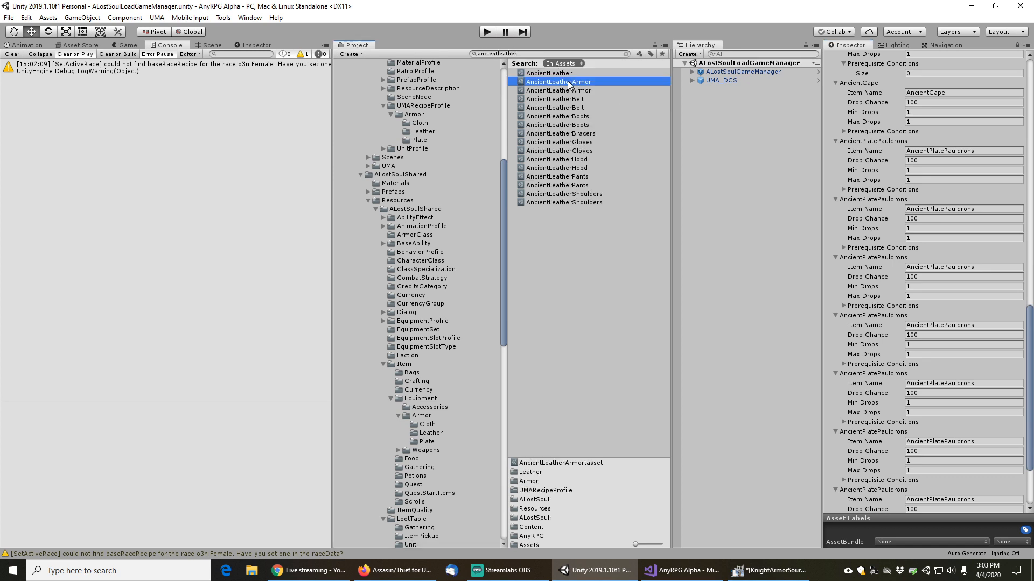
click(569, 82)
key(ctrl+c)
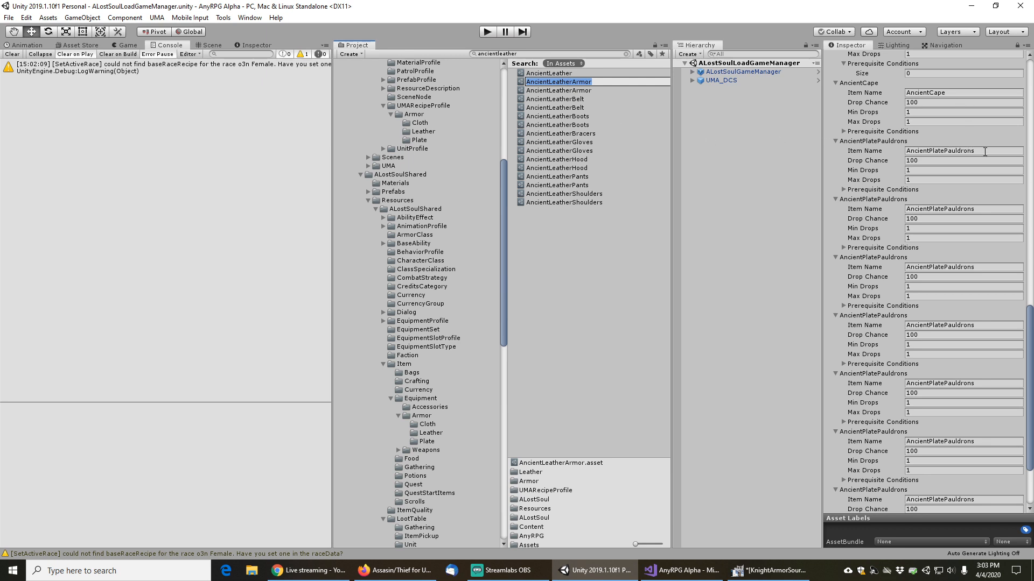
click(985, 151)
key(ctrl+v)
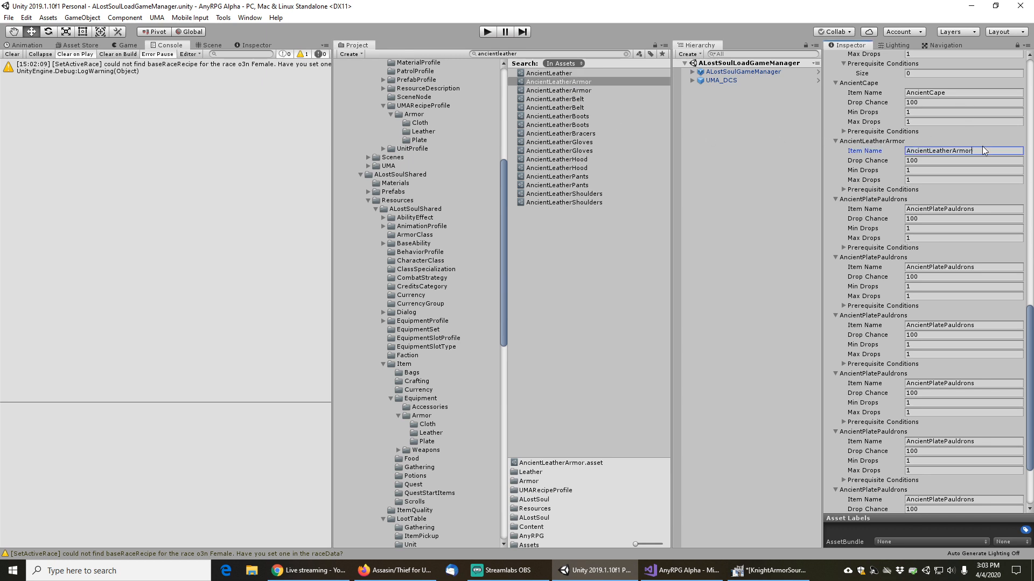
Set the item names of the two loot entries after AncientLeatherArmor to AncientLeatherBelt and AncientLeatherBoots, copying them from the asset names
click(571, 102)
click(571, 101)
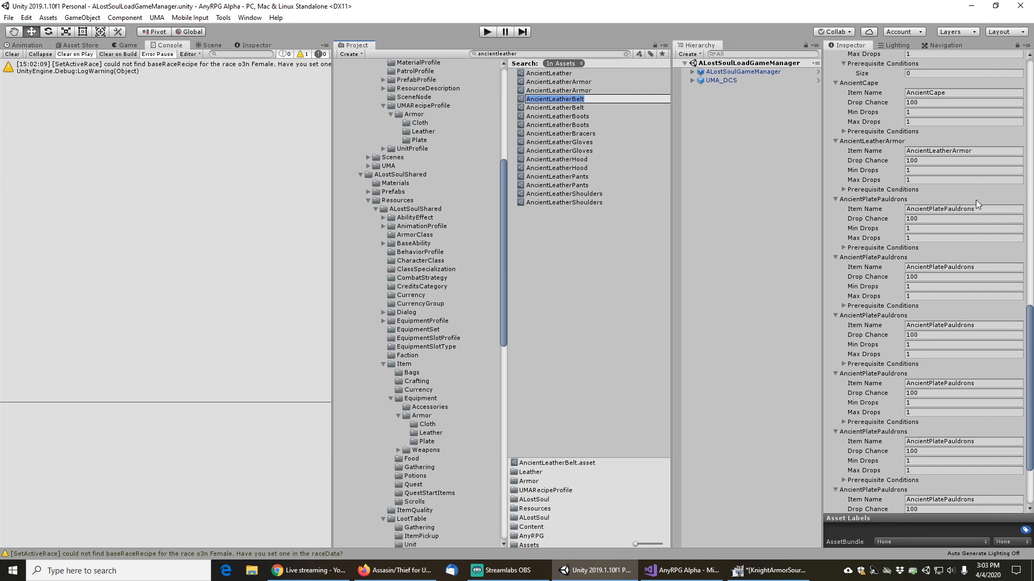
click(981, 209)
click(556, 117)
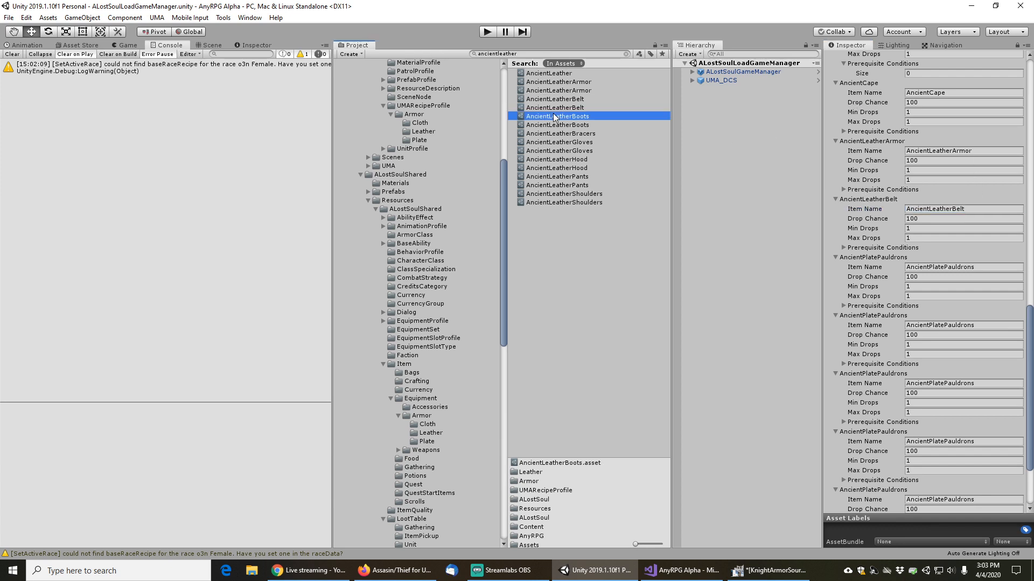
click(555, 117)
key(ctrl+c)
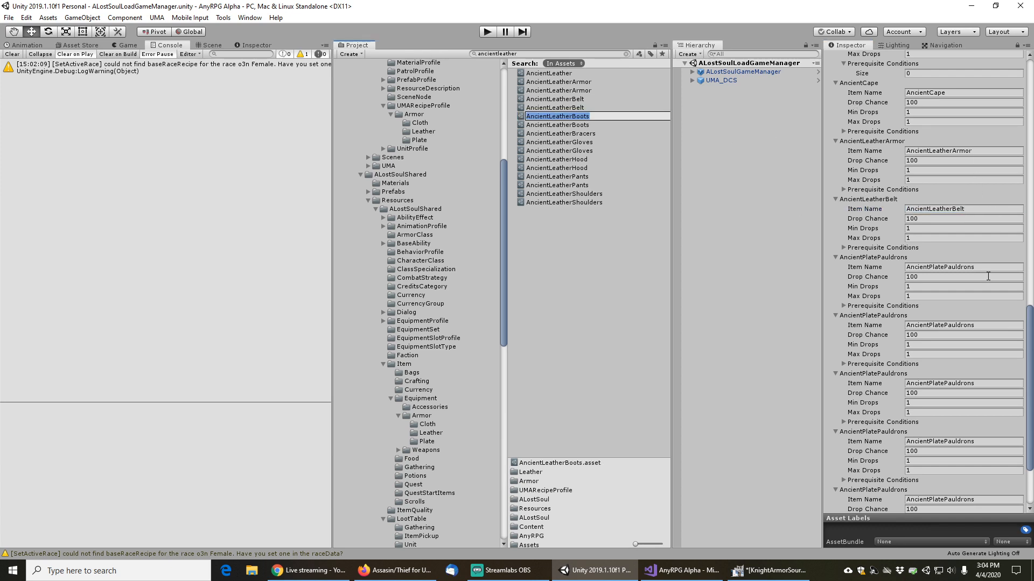
click(985, 268)
key(ctrl+v)
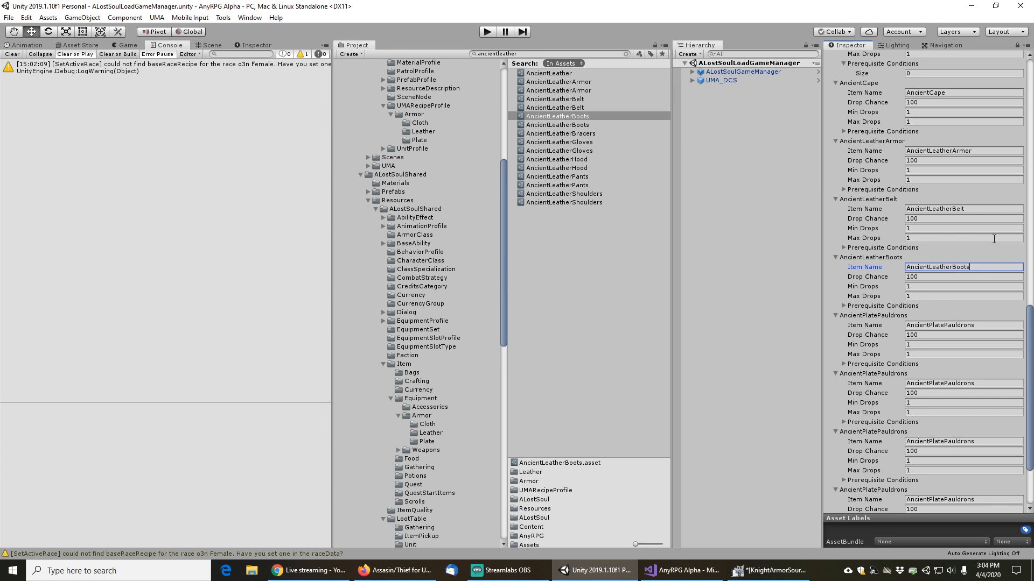
Set the item names of the two loot entries after AncientLeatherBoots to AncientLeatherBracers and AncientLeatherGloves, copying the asset names
click(576, 133)
click(575, 133)
key(ctrl+c)
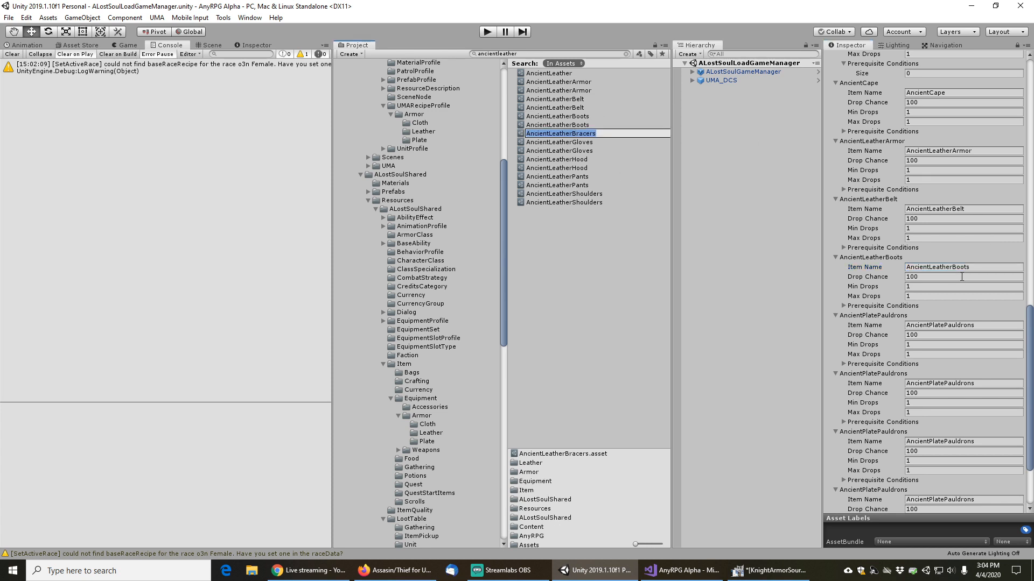
click(985, 326)
key(ctrl+v)
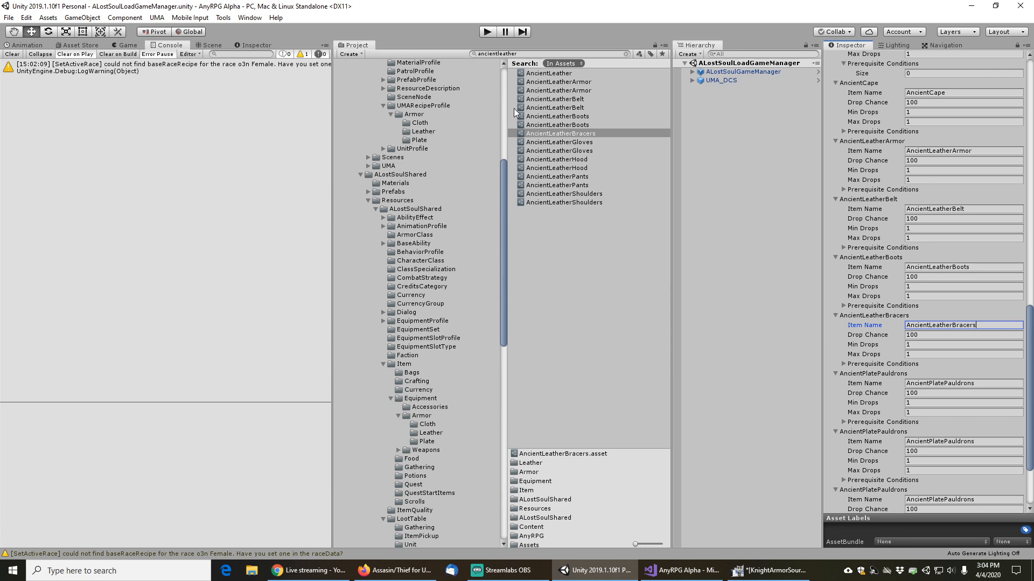
click(549, 142)
click(551, 142)
key(ctrl+c)
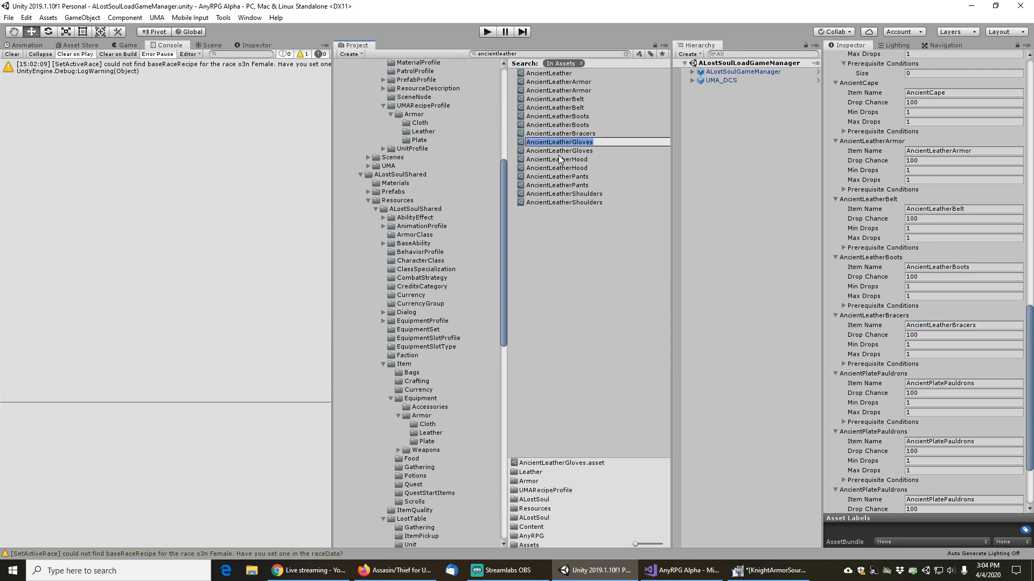
click(987, 381)
key(ctrl+v)
Set the item names of the two loot entries after AncientLeatherGloves to AncientLeatherHood and AncientLeatherPants, copying the asset names
scroll(871, 341, down, 3)
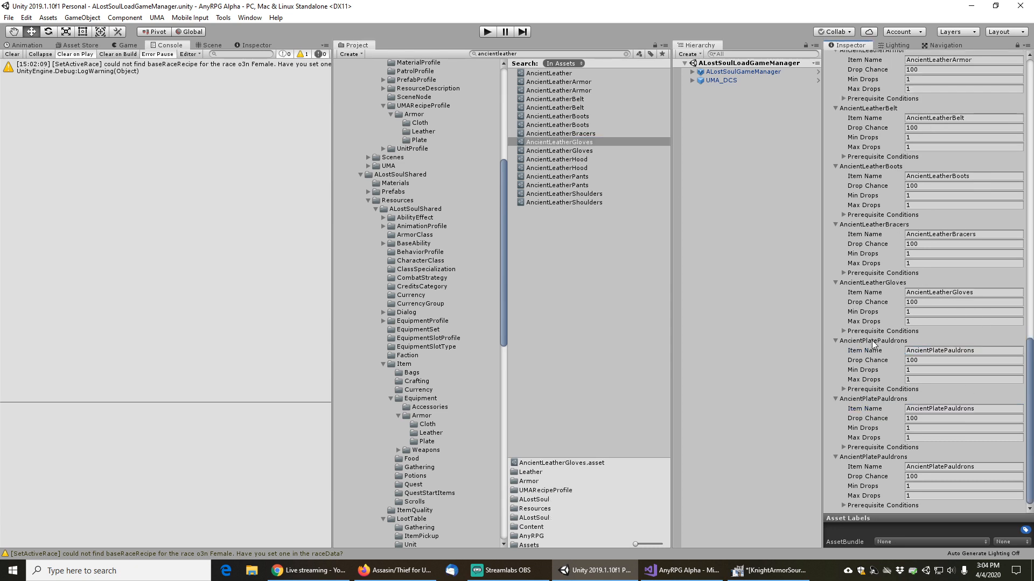
click(573, 160)
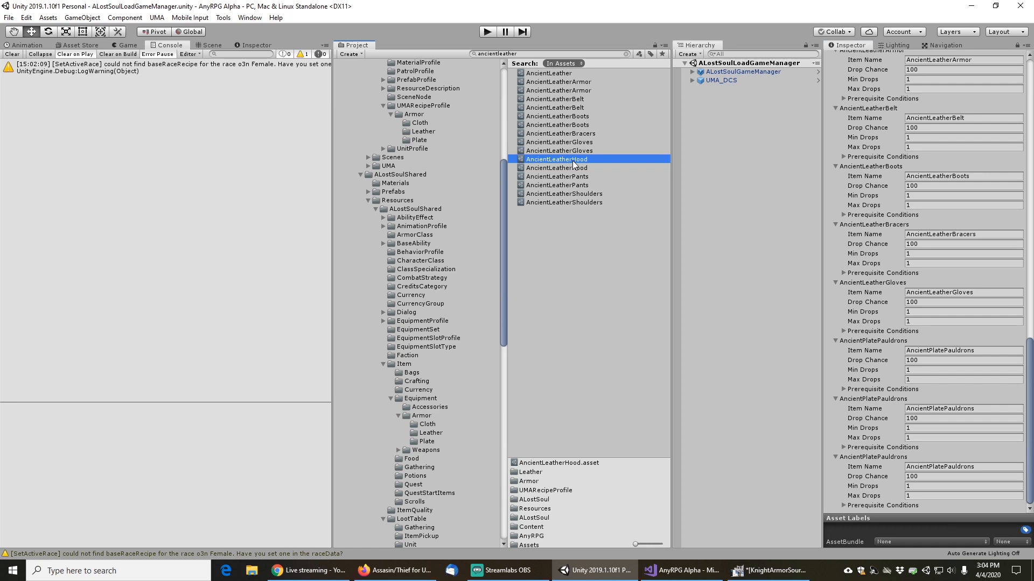
click(573, 159)
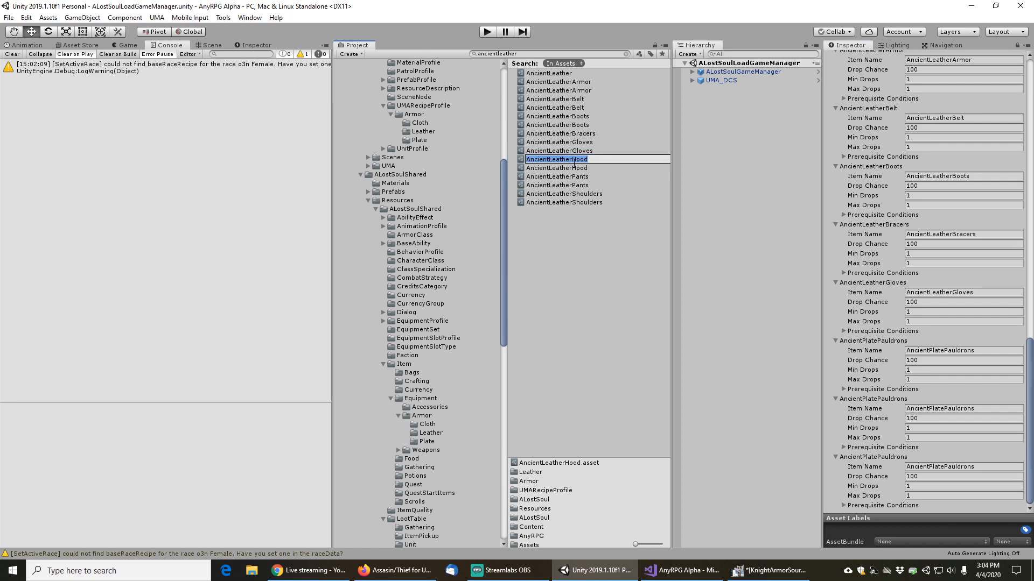
click(987, 350)
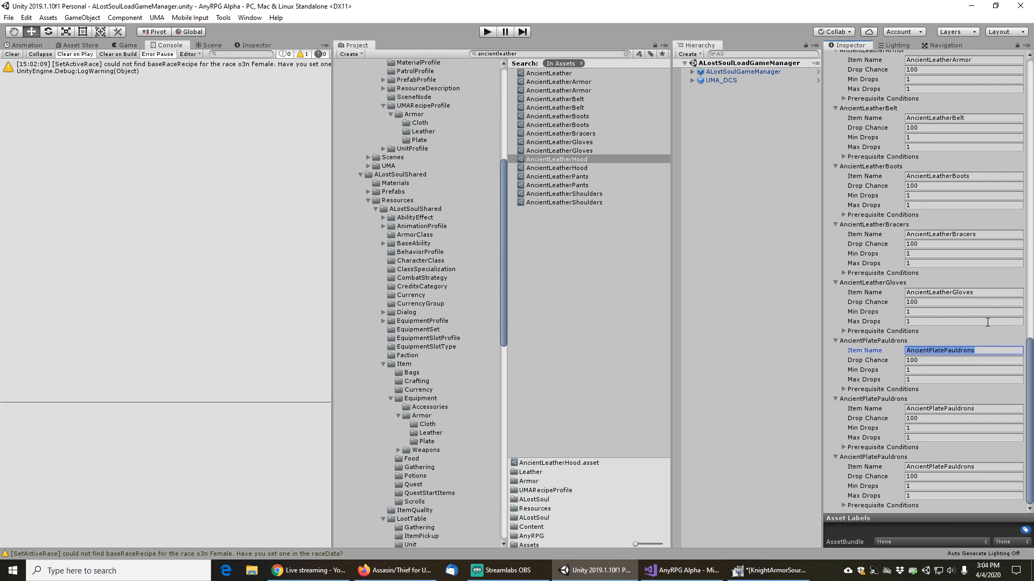
click(575, 177)
click(575, 177)
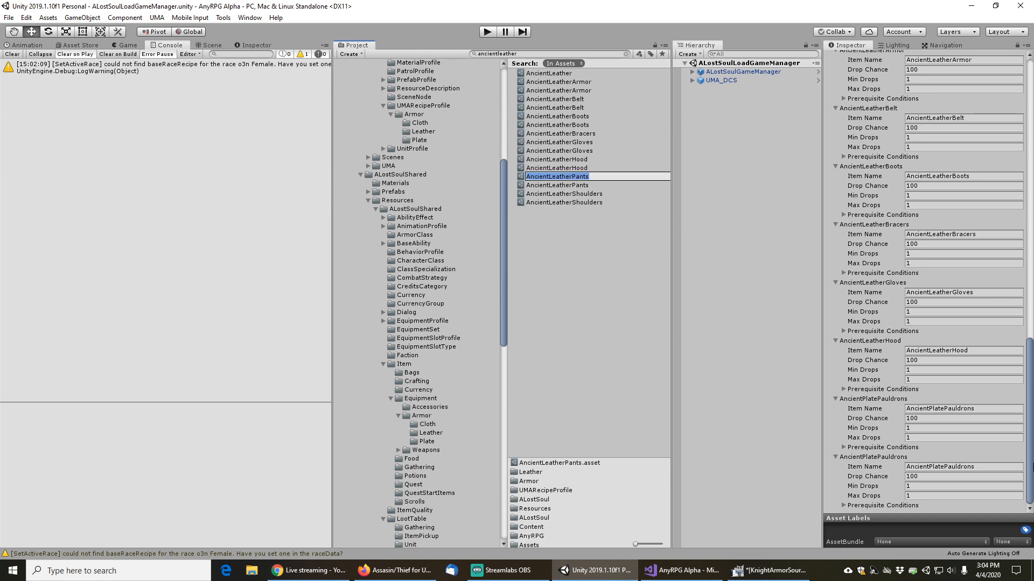
click(984, 408)
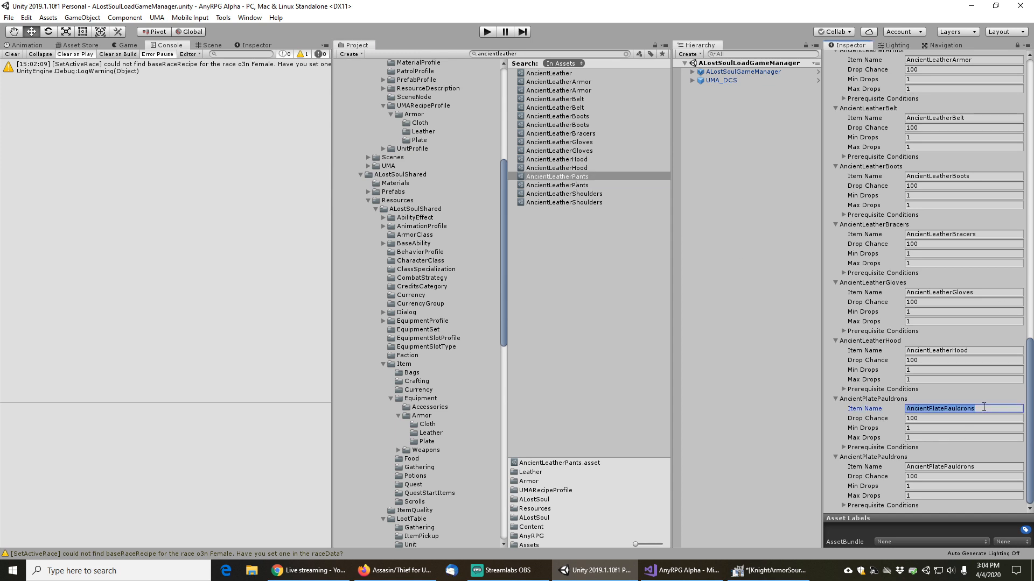
Set the item name of the last loot entry to AncientLeatherShoulders, copied from the asset name
click(568, 194)
click(568, 194)
key(ctrl+c)
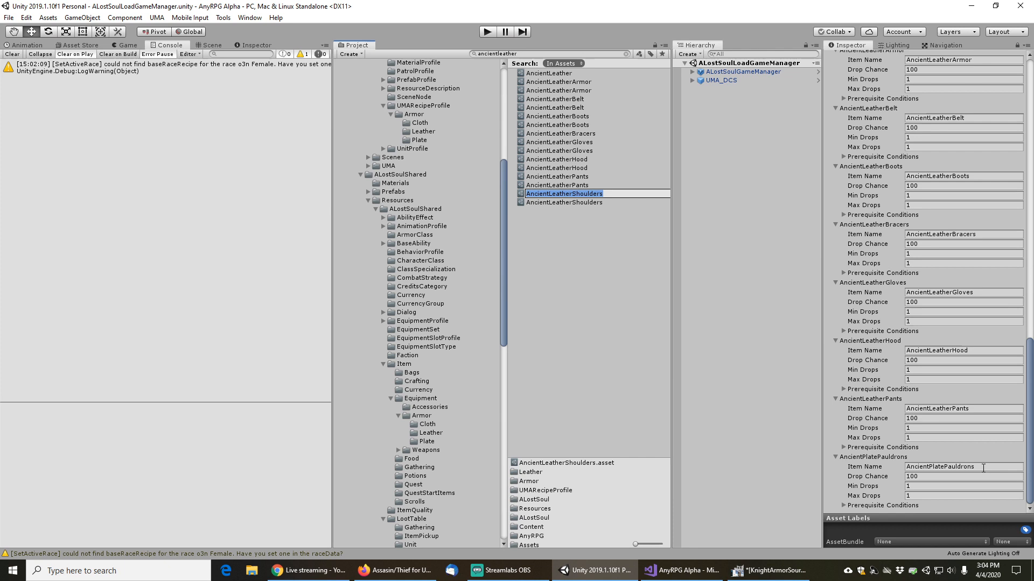
click(984, 467)
key(ctrl+v)
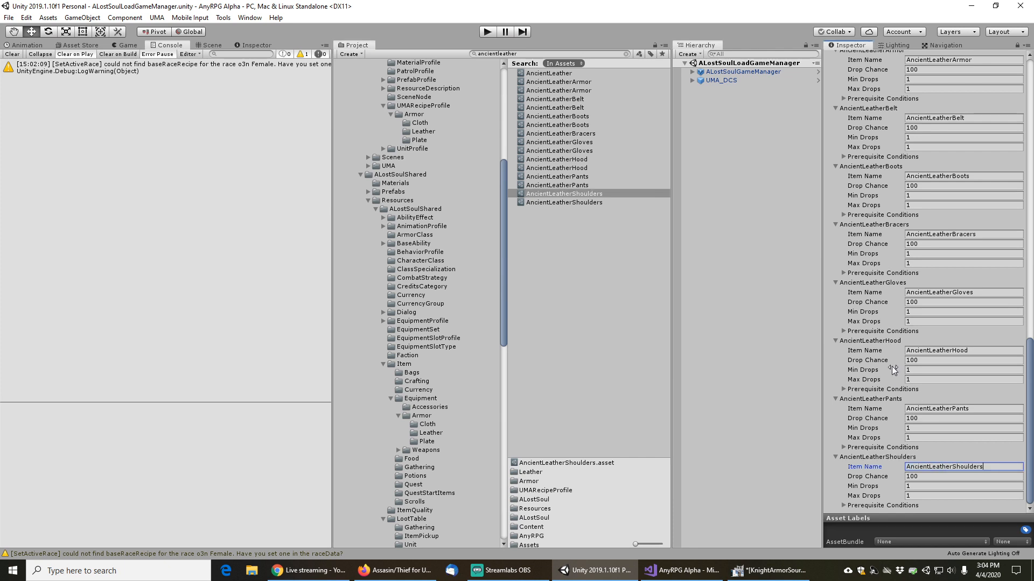
Clear the project search and save the loot table changes
click(625, 55)
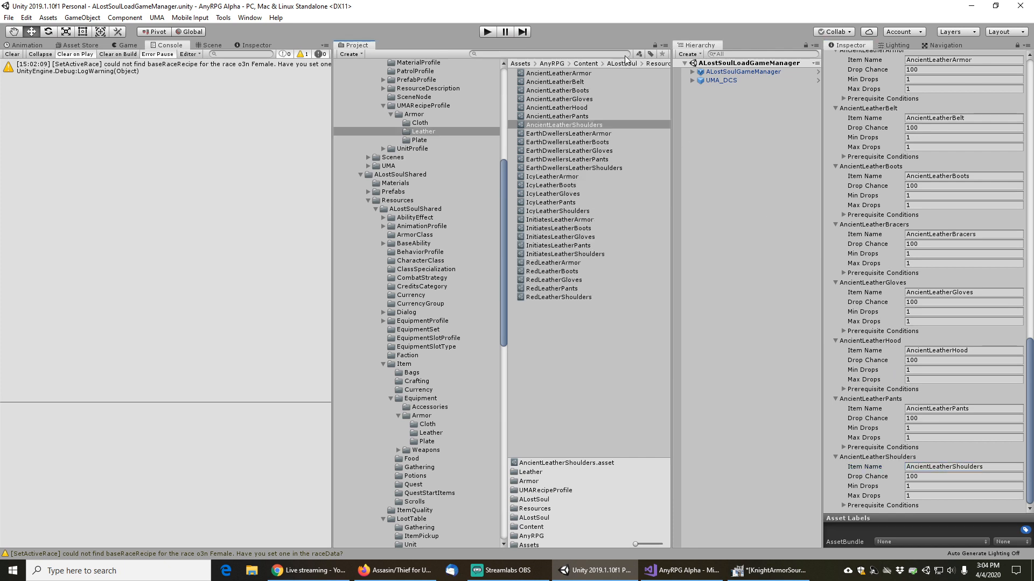
click(9, 17)
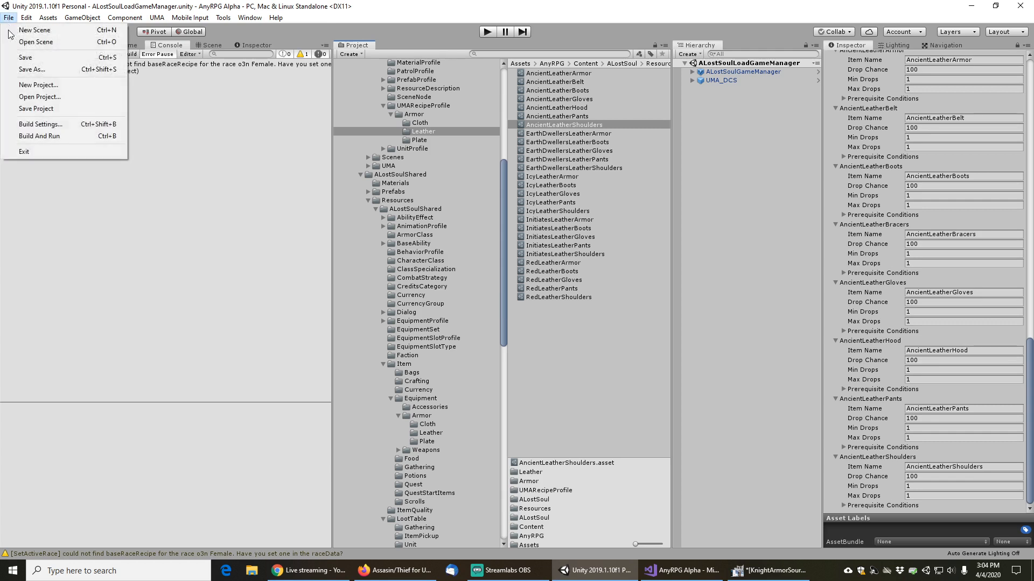
click(22, 58)
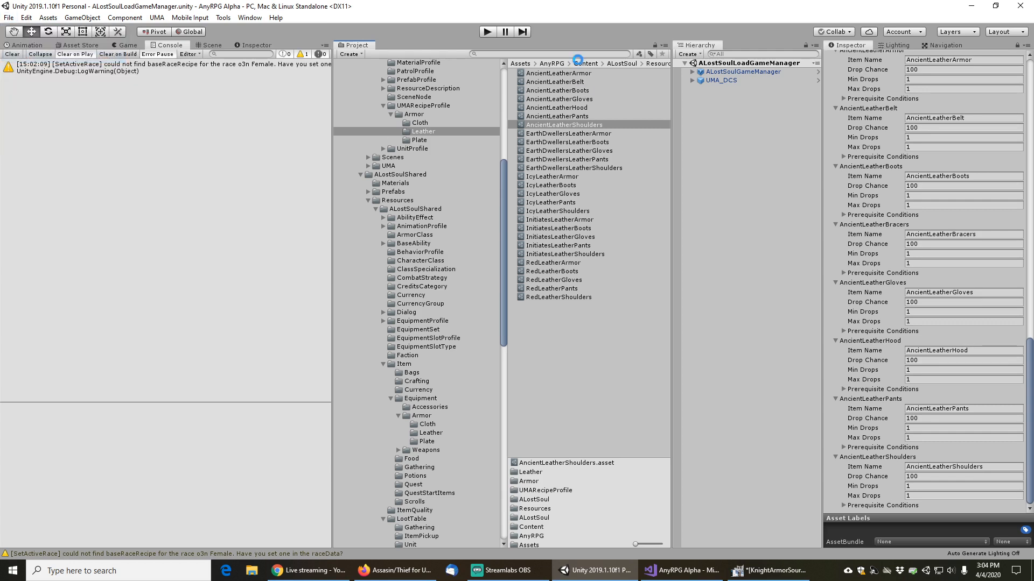
Start play mode and stop it again at the game's main menu
click(487, 32)
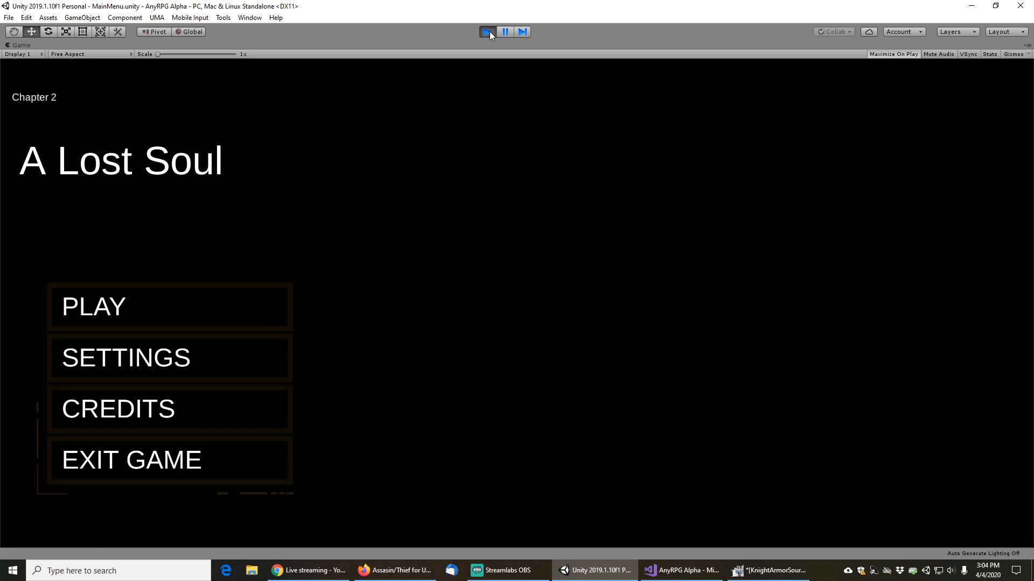
click(490, 31)
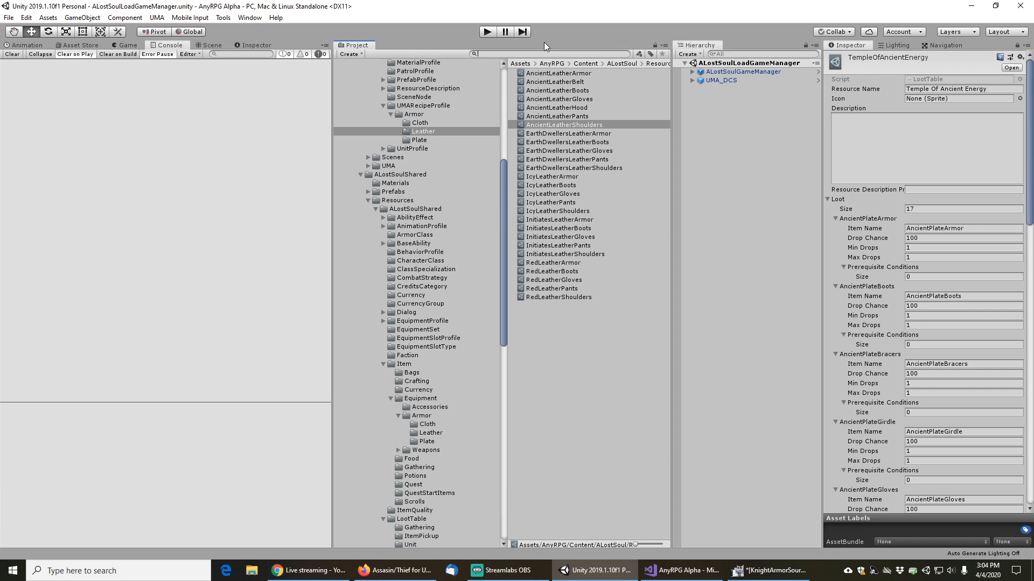
Search the project for ancientspider, unlock the Inspector, and check the loot table names on the AncientSpiderUnit prefab
text(spider)
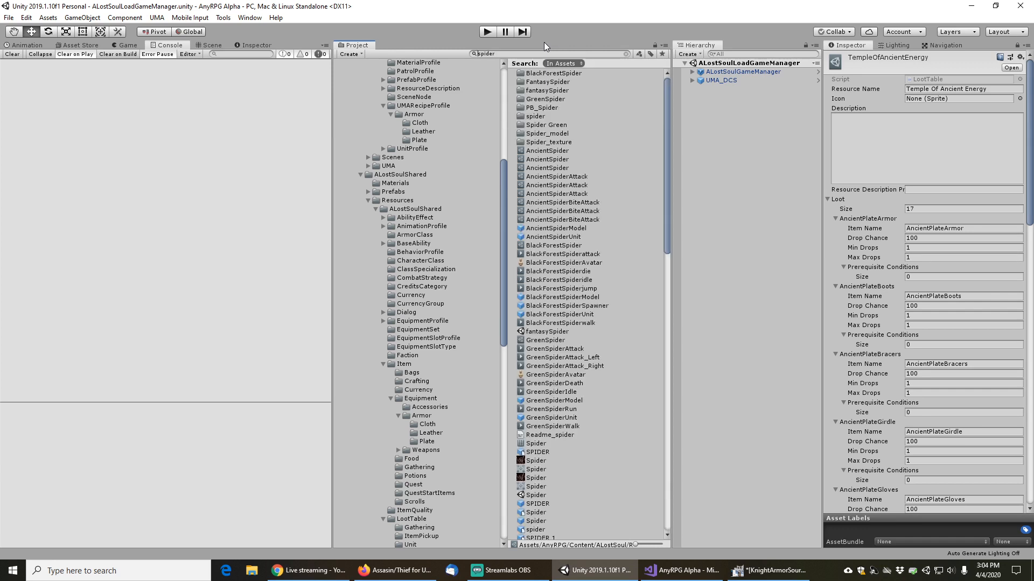
text(ancient)
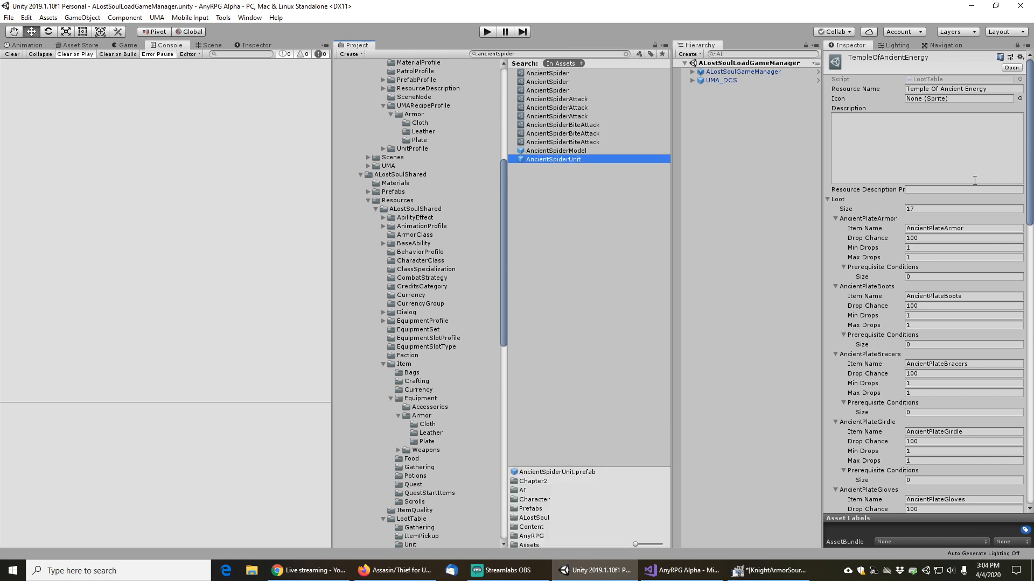
click(1019, 45)
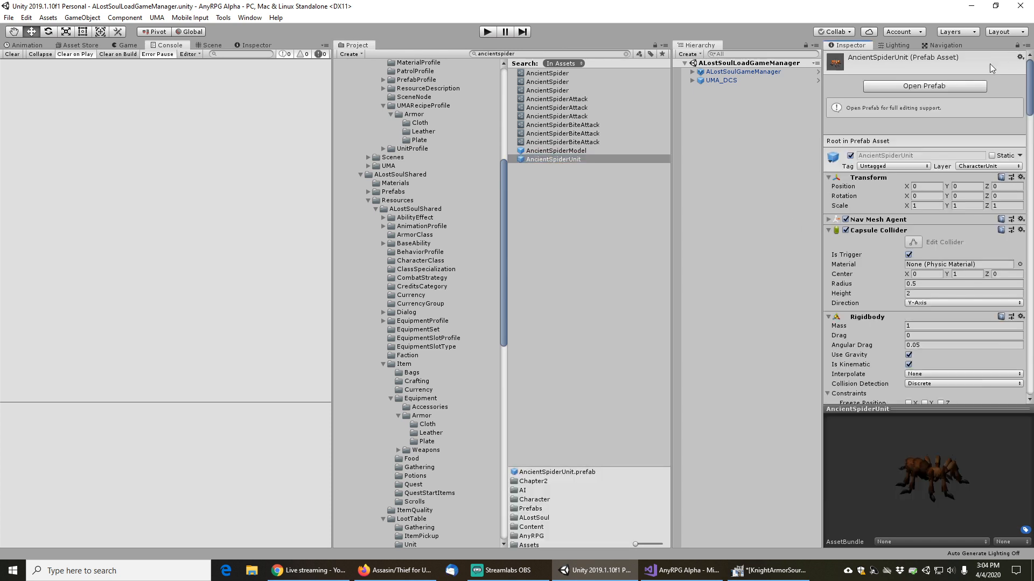
scroll(868, 255, down, 10)
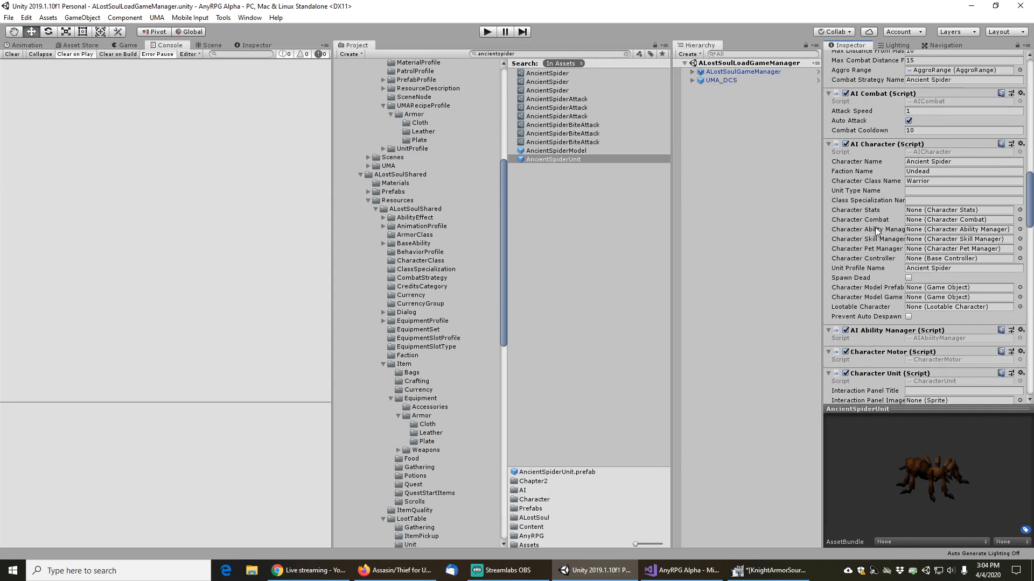
scroll(875, 227, down, 10)
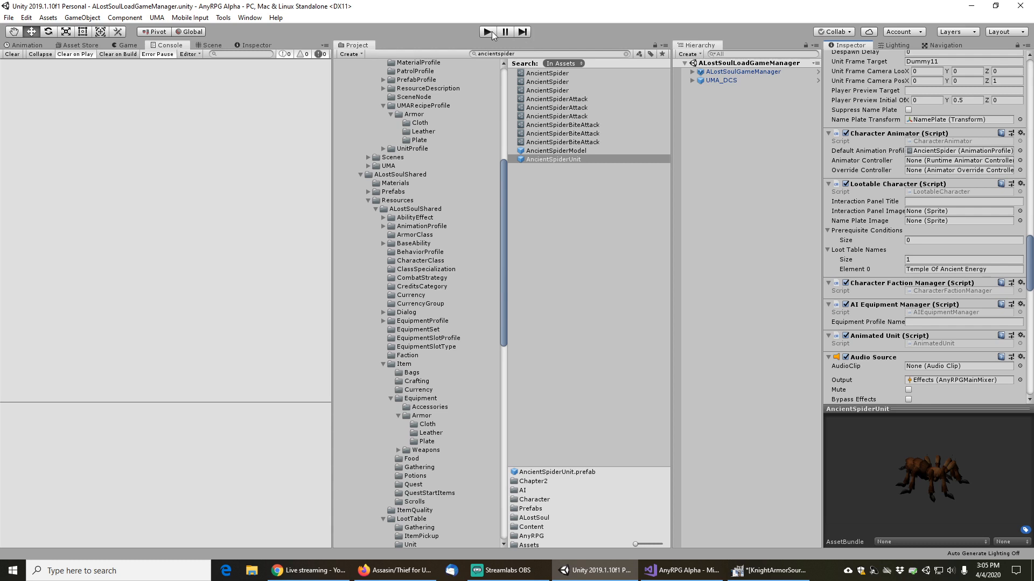
Save the scene and start play mode
click(8, 18)
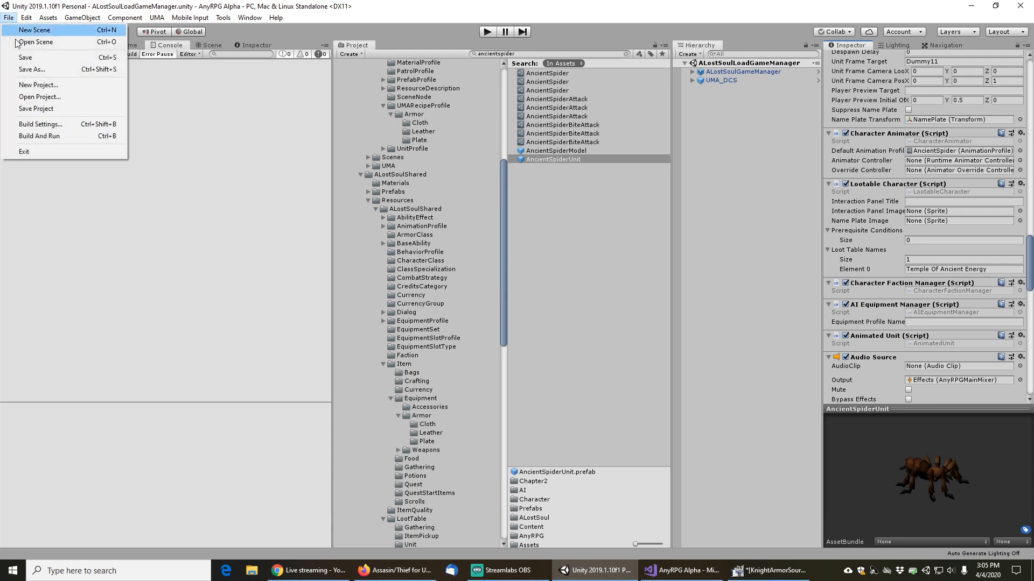
click(27, 57)
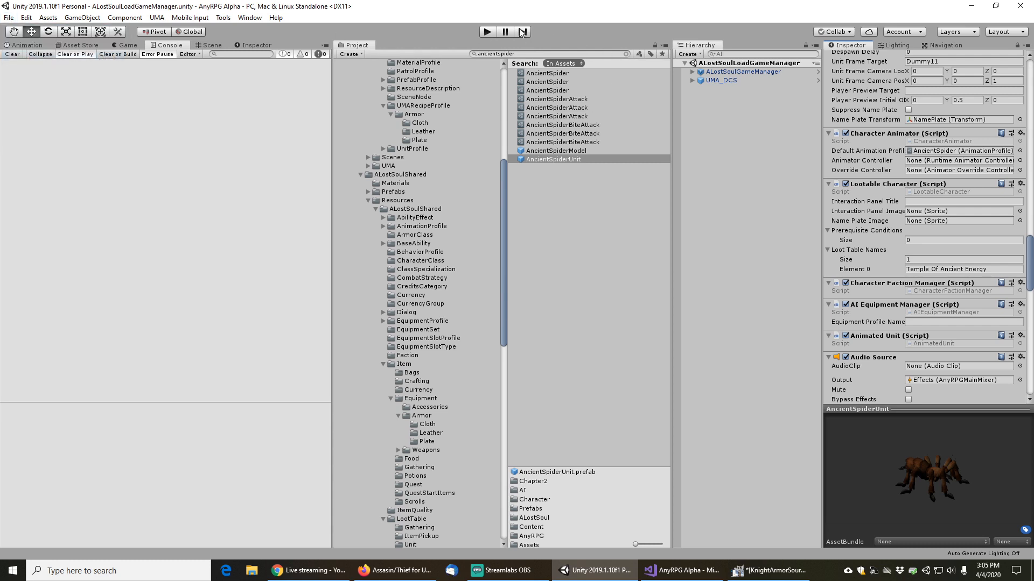
click(488, 32)
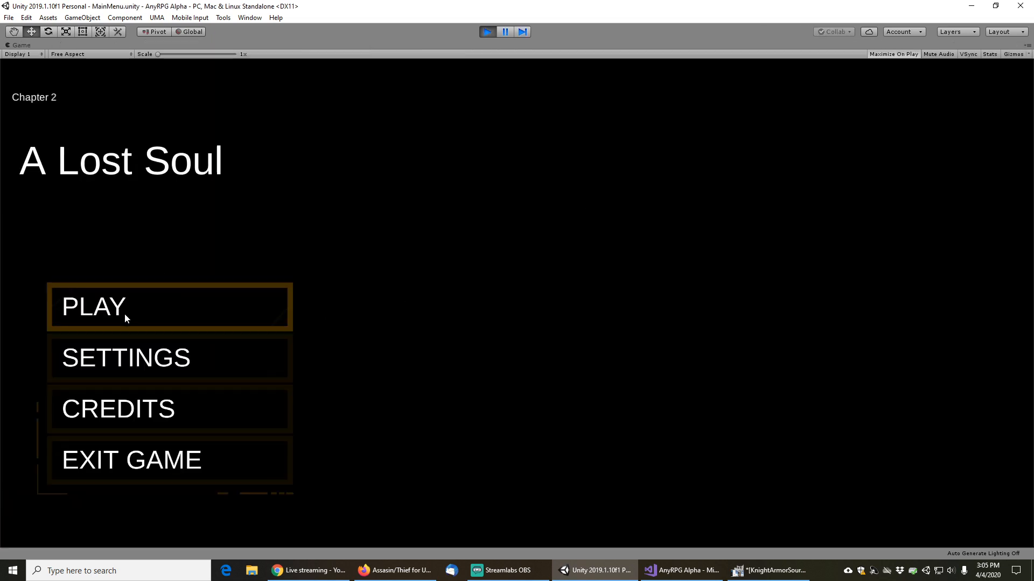
Load the level 13 Fighter save Chapter 2 Tester in the Temple Of Ancient Energy zone (AnyRPGPlayerSaveData7.json)
click(124, 312)
click(539, 422)
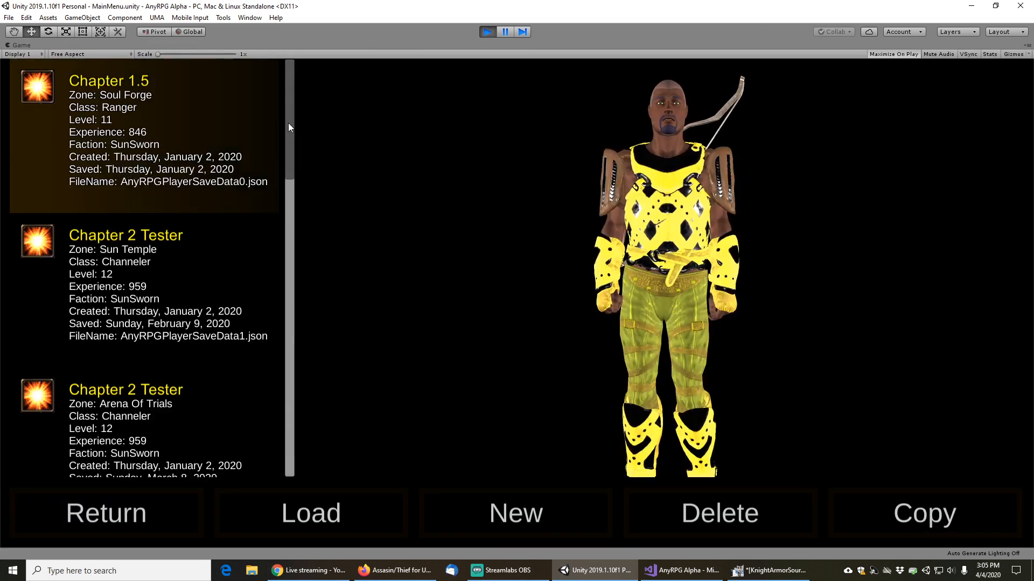
drag(289, 123, 185, 415)
scroll(130, 323, up, 3)
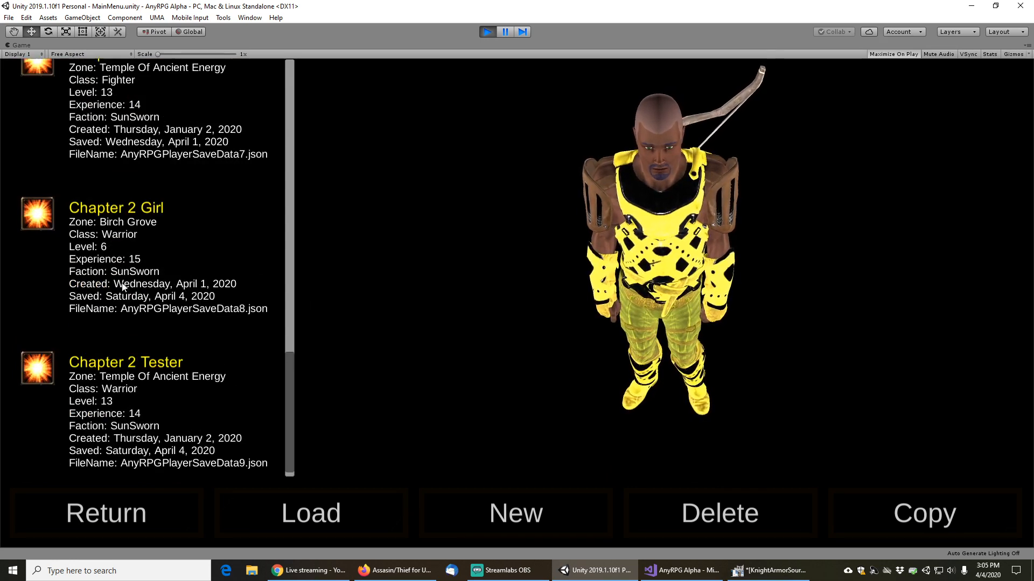
click(112, 240)
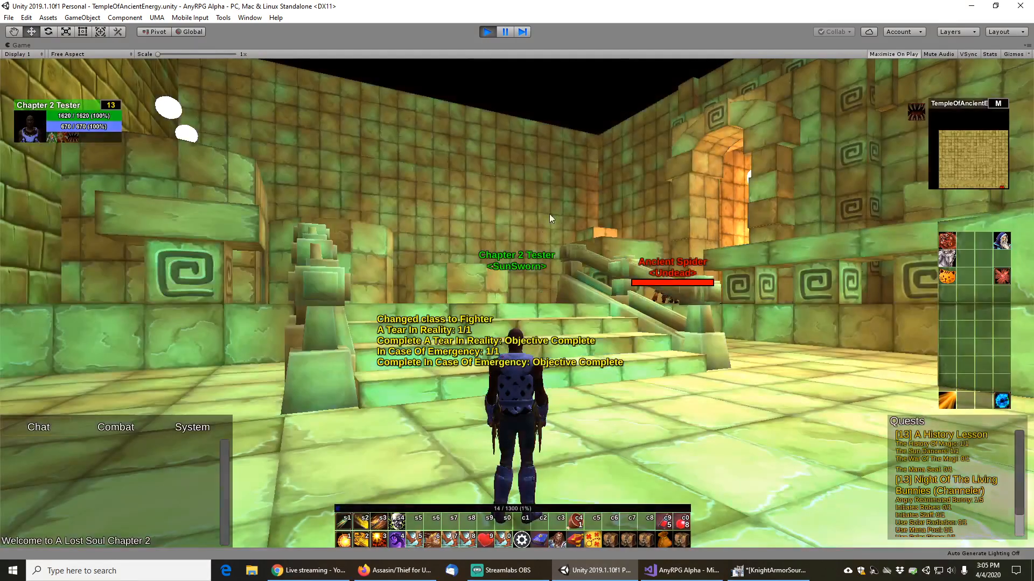
Approach the nearest Ancient Spider in the temple, target it, and fight it until it dies
key(w)
mouse_move(549, 215)
right_down()
mouse_move(530, 236)
mouse_move(572, 231)
mouse_move(563, 188)
right_up()
key(Tab)
key(shift+2)
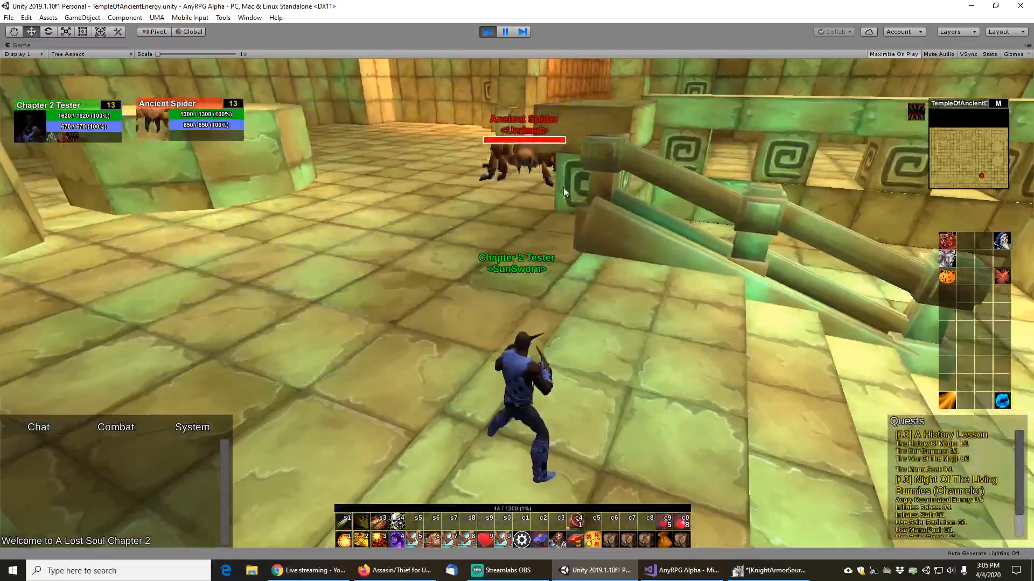
scroll(491, 215, down, 5)
drag(491, 291, 566, 305)
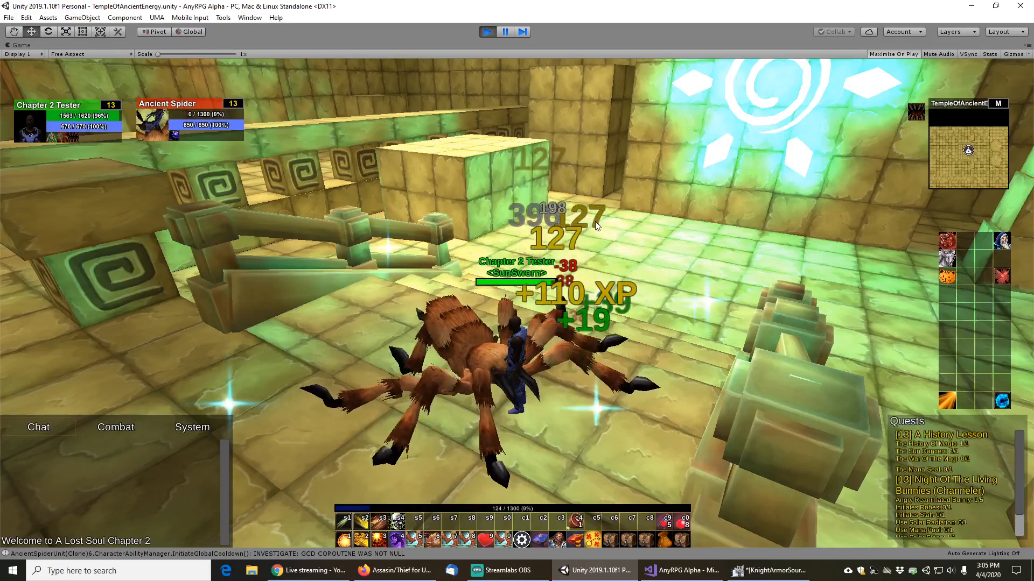
Open all bags and take all the loot from the dead Ancient Spider
key(b)
right_click(476, 328)
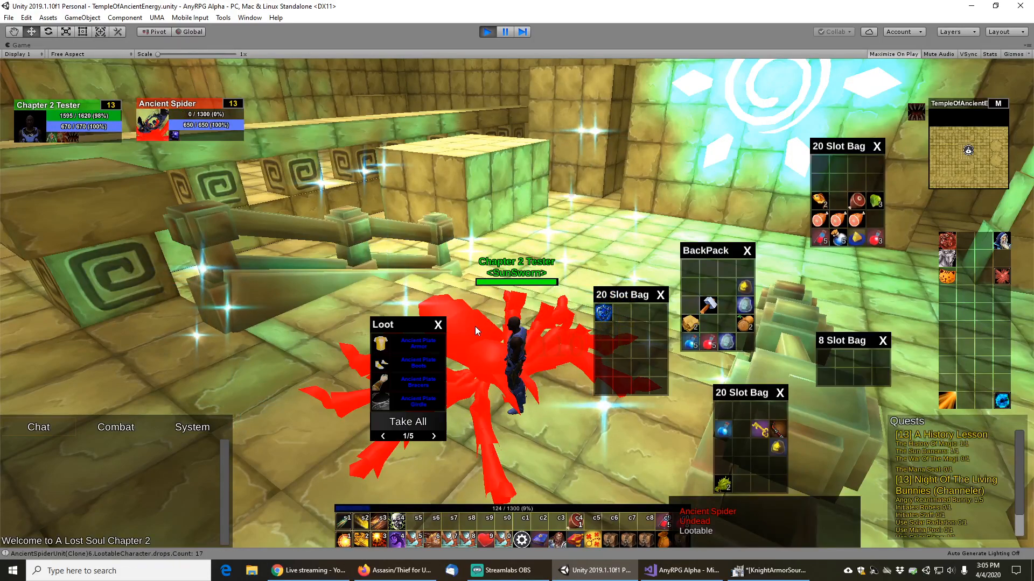
click(407, 422)
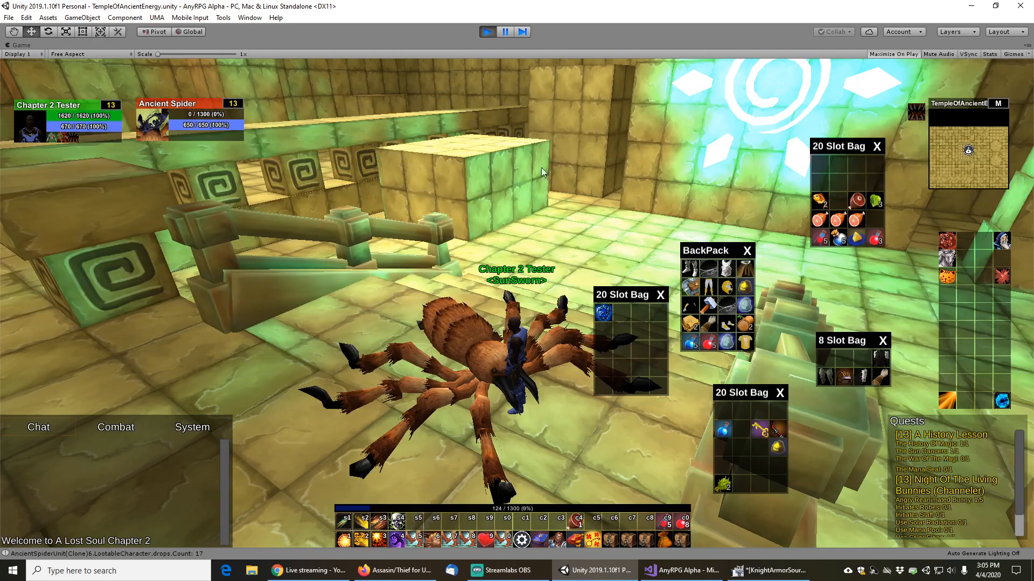
Turn to face the character's front and equip the Ancient Leather Pants from the 8 Slot Bag
right_drag(541, 173, 651, 231)
key(w)
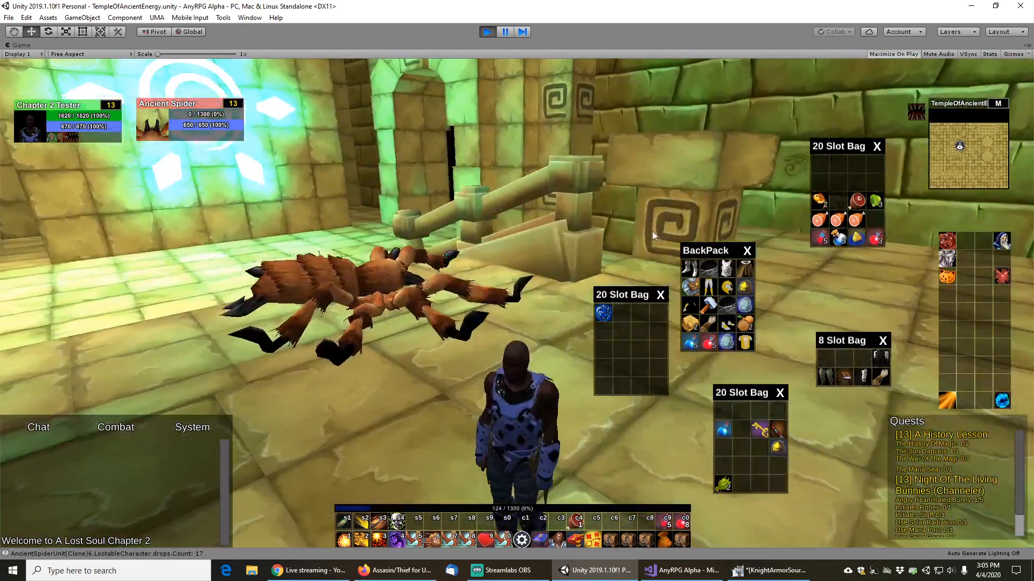
mouse_move(824, 374)
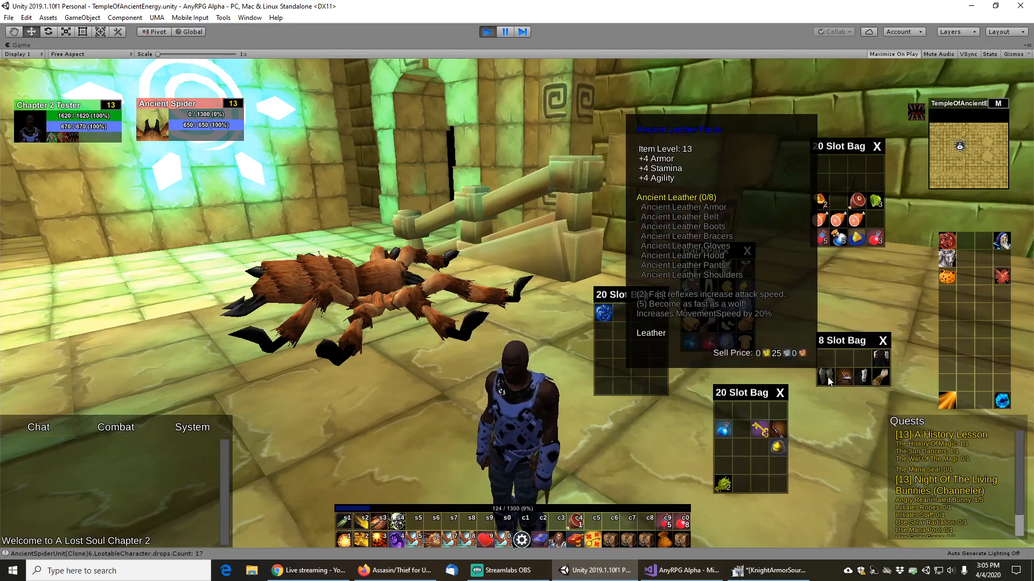
right_click(828, 378)
Kill the second Ancient Spider and move to a clear spot with the character facing the camera
right_drag(587, 303, 350, 290)
right_click(420, 317)
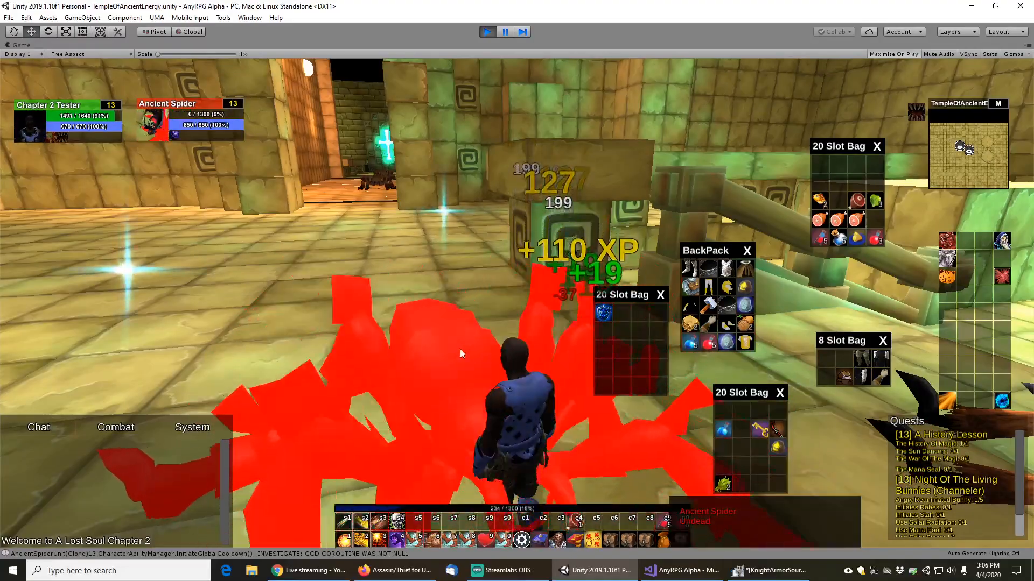
key(w)
right_drag(460, 349, 663, 249)
key(space)
right_drag(505, 211, 787, 247)
right_drag(670, 248, 655, 246)
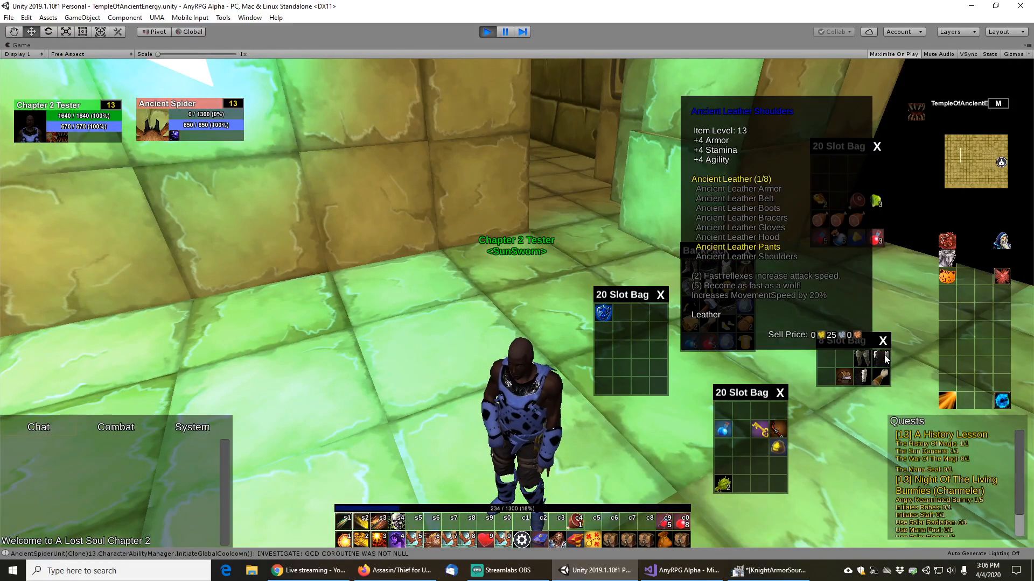
Equip the Ancient Leather Shoulders, Bracers, Gloves and Hood from the 8 Slot Bag
right_click(881, 360)
right_click(883, 379)
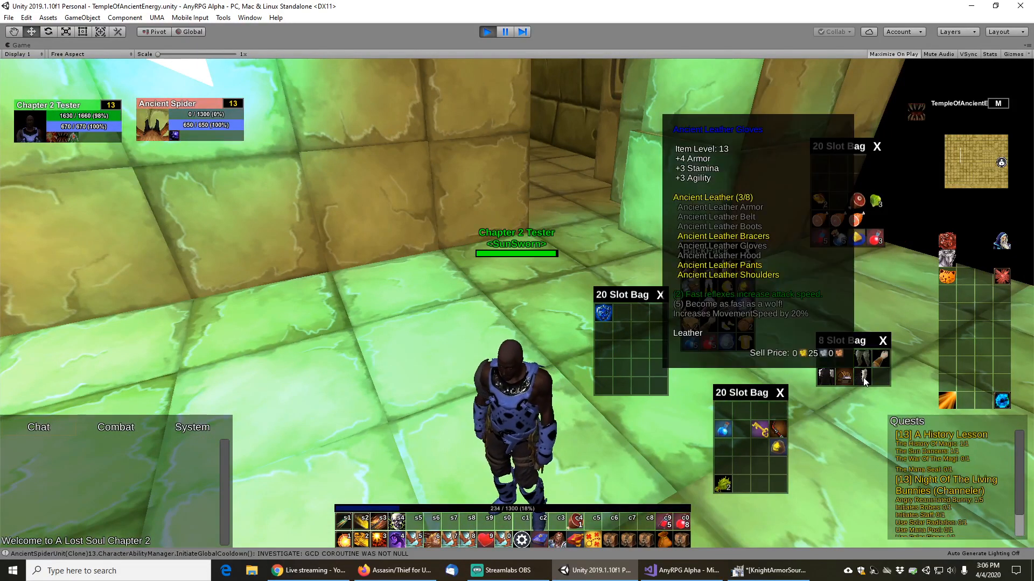
right_click(864, 377)
right_click(848, 378)
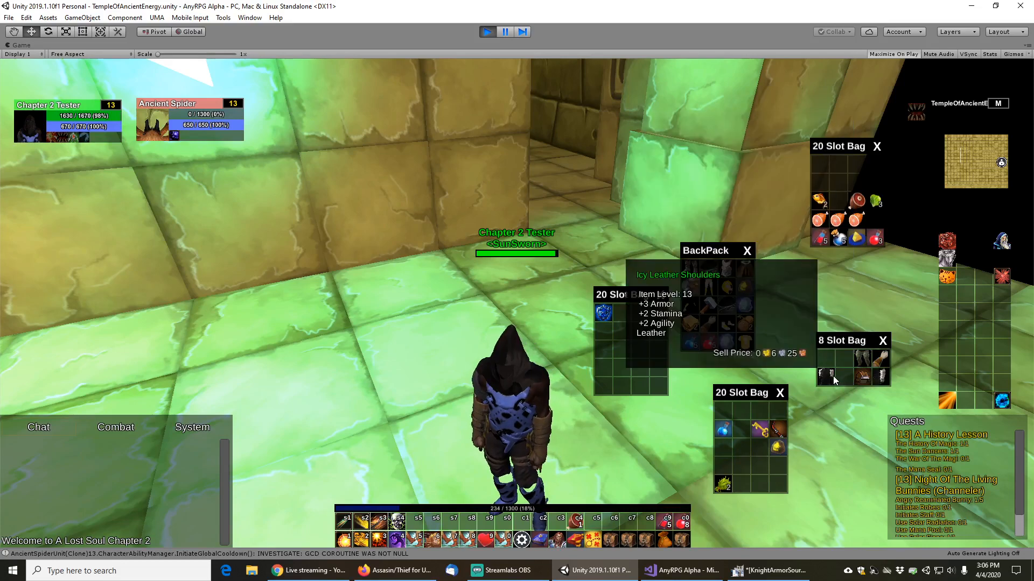
Try to equip the Ancient Plate Boots from the BackPack
right_click(729, 321)
mouse_move(715, 323)
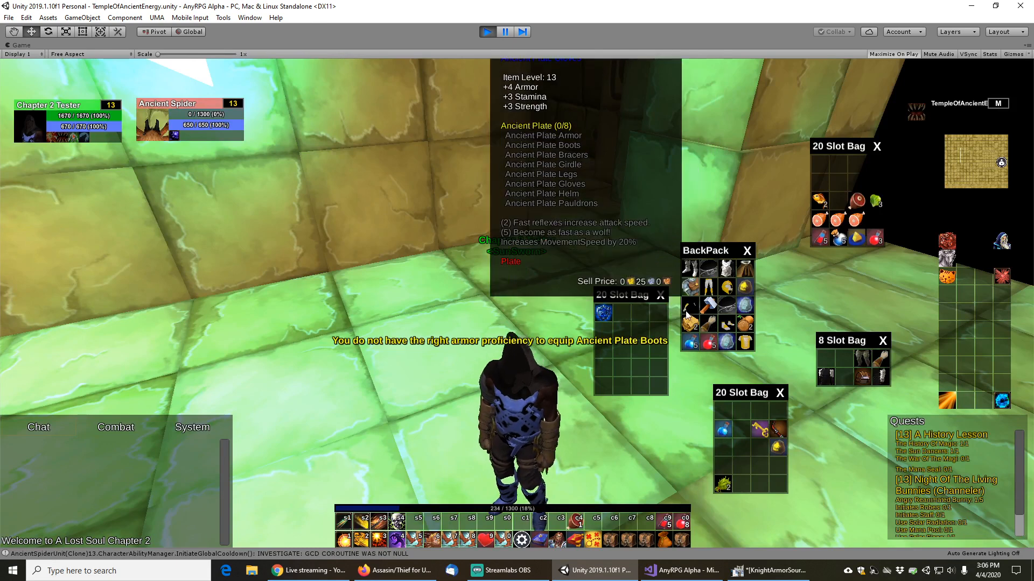
scroll(523, 297, up, 2)
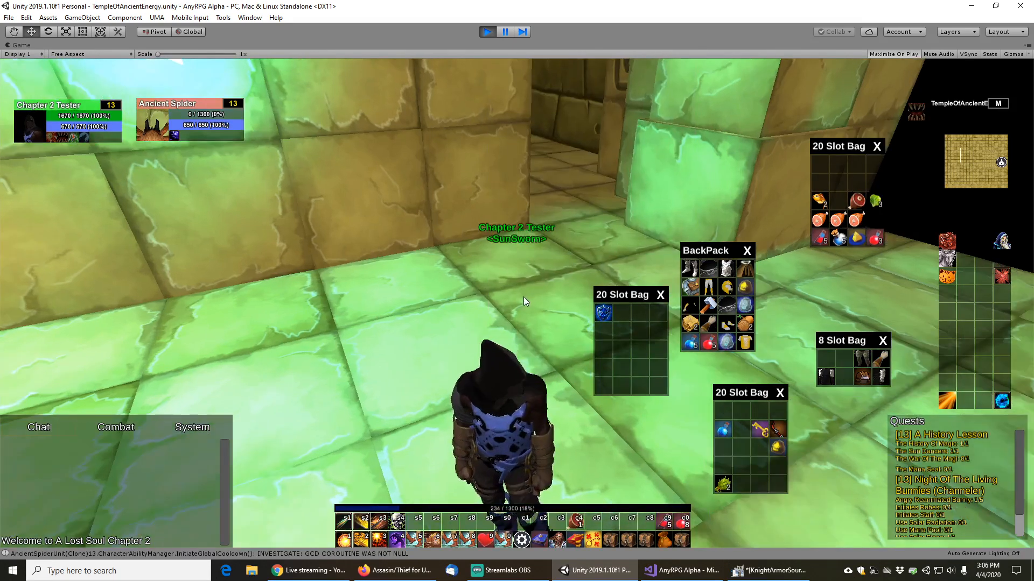
Equip the Ancient Leather Armor, Ancient Cape, Ancient Leather Belt and Ancient Leather Boots from the BackPack, and close the bags
right_click(728, 267)
right_click(747, 267)
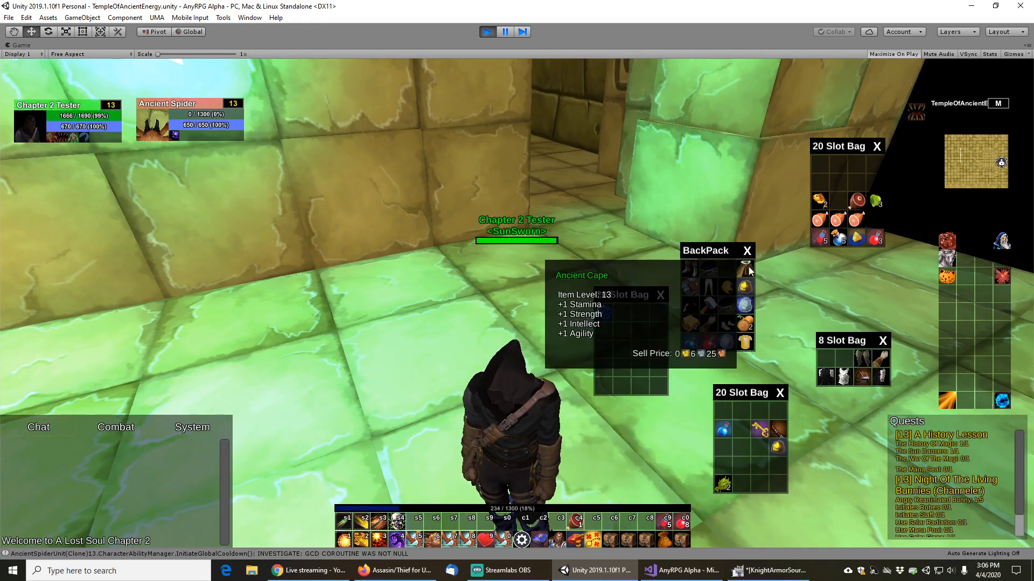
right_click(709, 270)
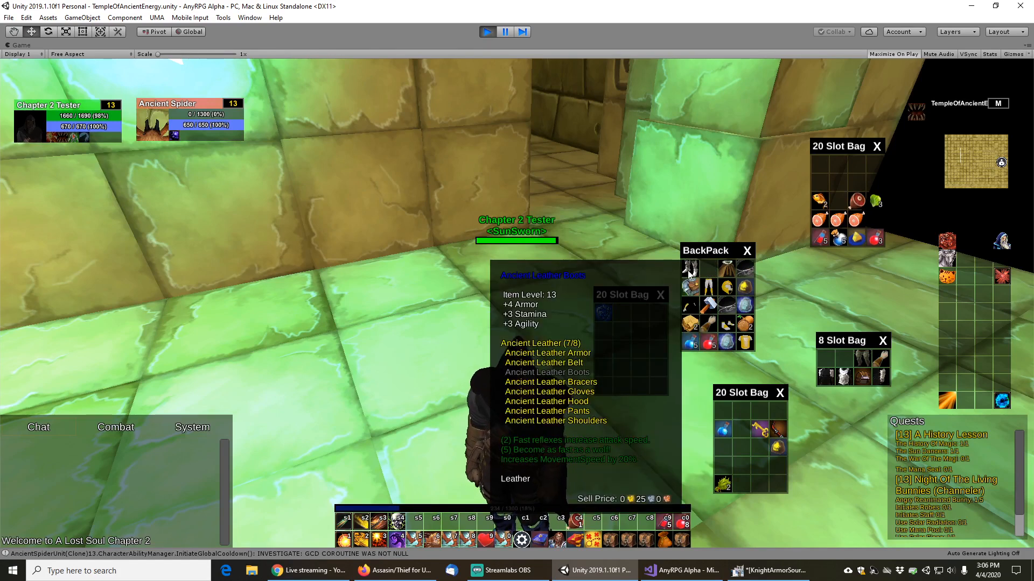
right_click(690, 275)
scroll(502, 245, down, 3)
key(b)
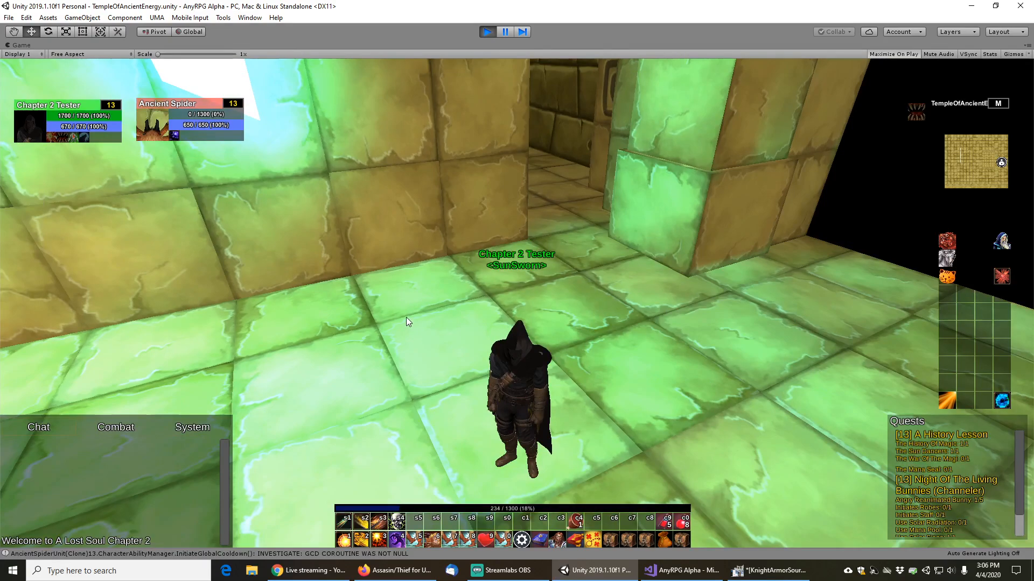
drag(406, 317, 624, 343)
Run up the stairs and fight the Ancient Spider in the orange corridor while wearing the full leather set
key(w)
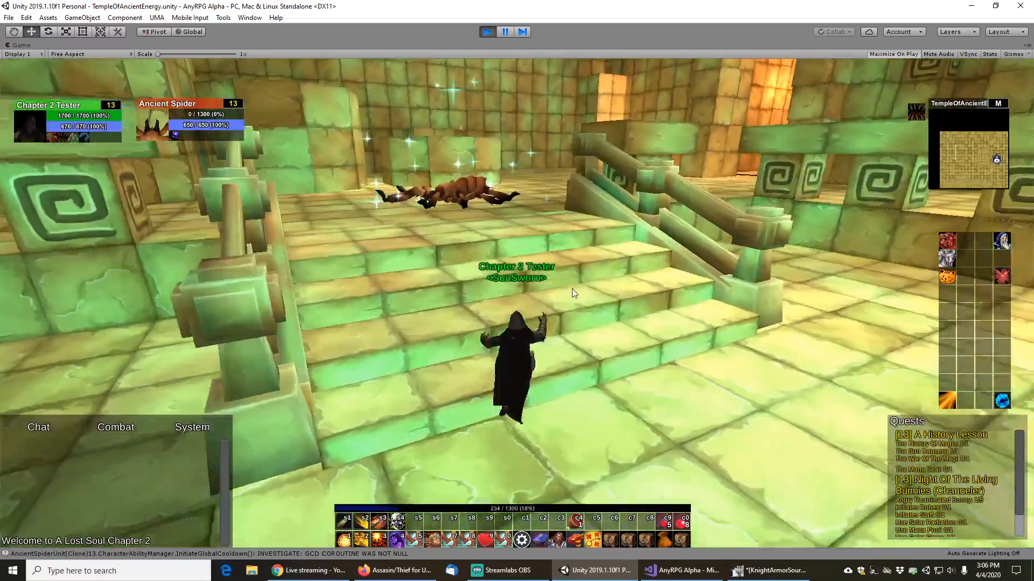
right_drag(572, 289, 584, 232)
key(w)
click(538, 186)
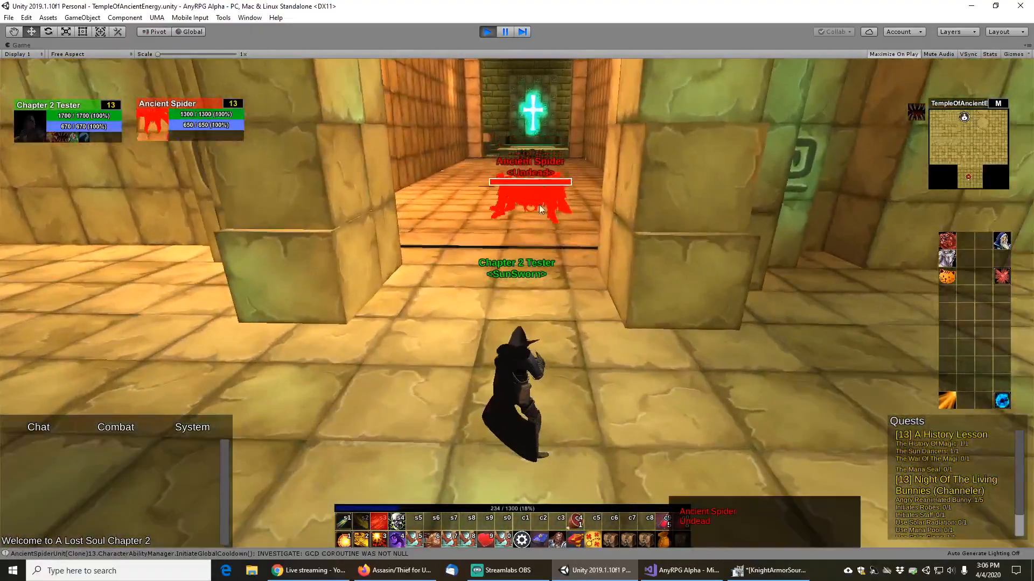
right_drag(650, 309, 555, 296)
scroll(646, 272, down, 1)
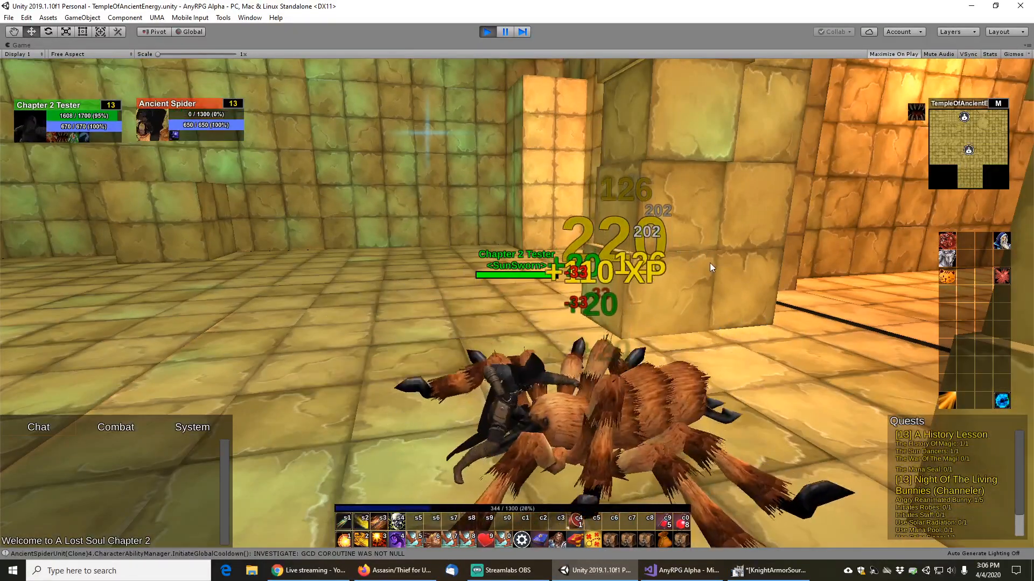
Inspect the equipped outfit from behind and from the front, and stop play mode
key(w)
right_drag(642, 254, 592, 304)
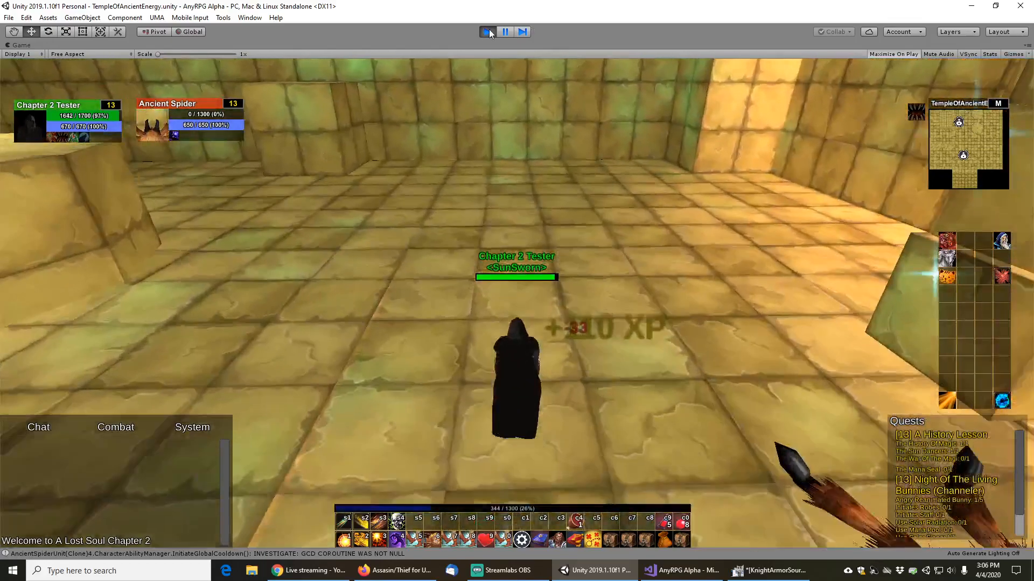
drag(504, 157, 781, 216)
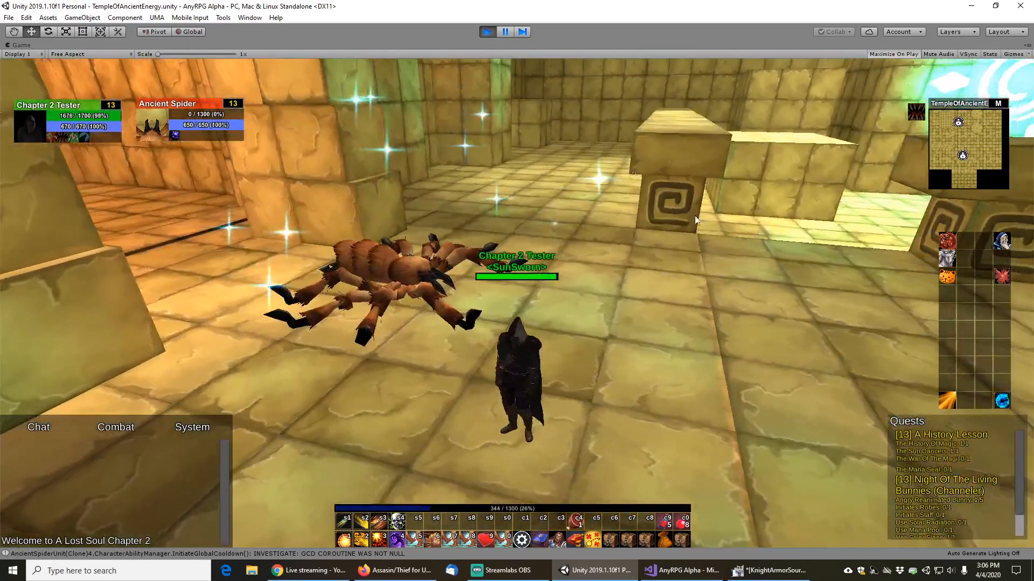
click(488, 32)
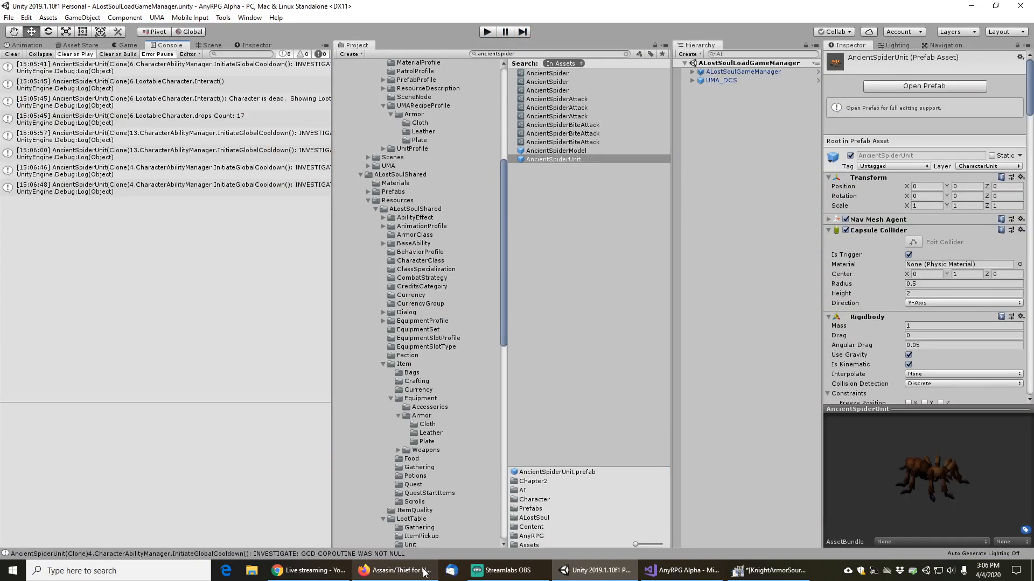
Switch to Firefox and look through the arteria3d UMA costume collection pages and the Assasin/Thief for UMA product page
click(396, 571)
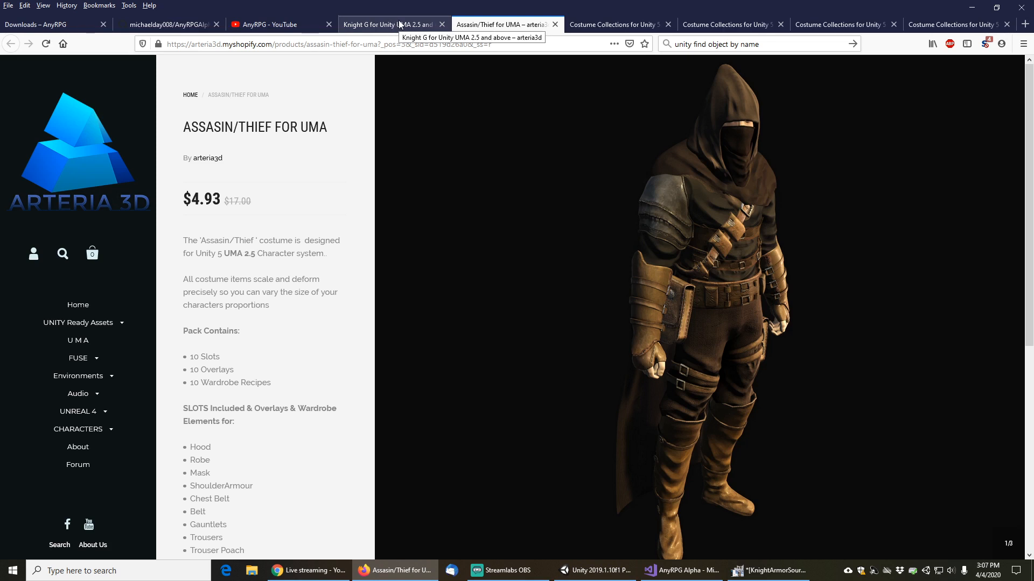
click(609, 25)
click(739, 23)
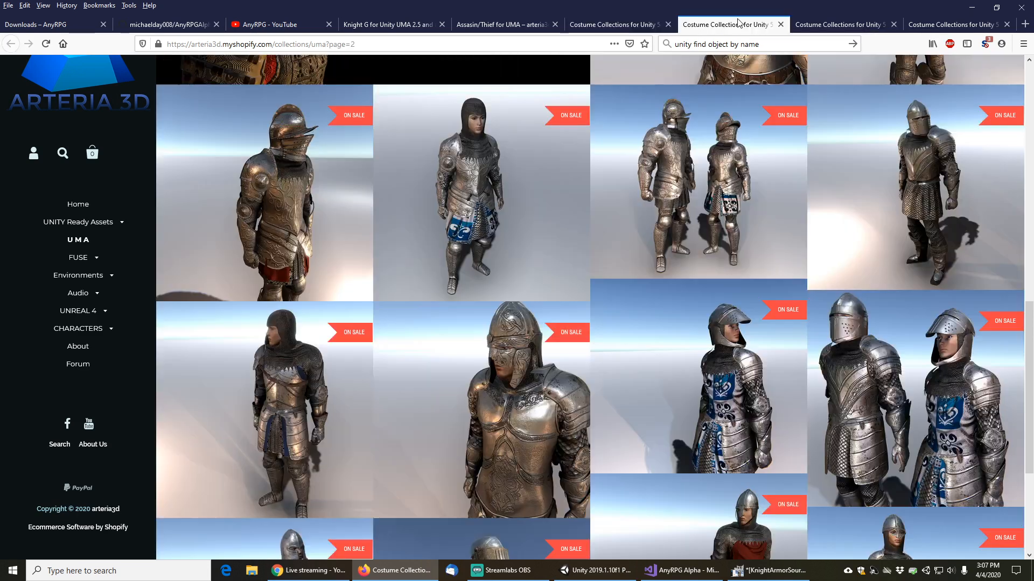
click(854, 25)
click(946, 25)
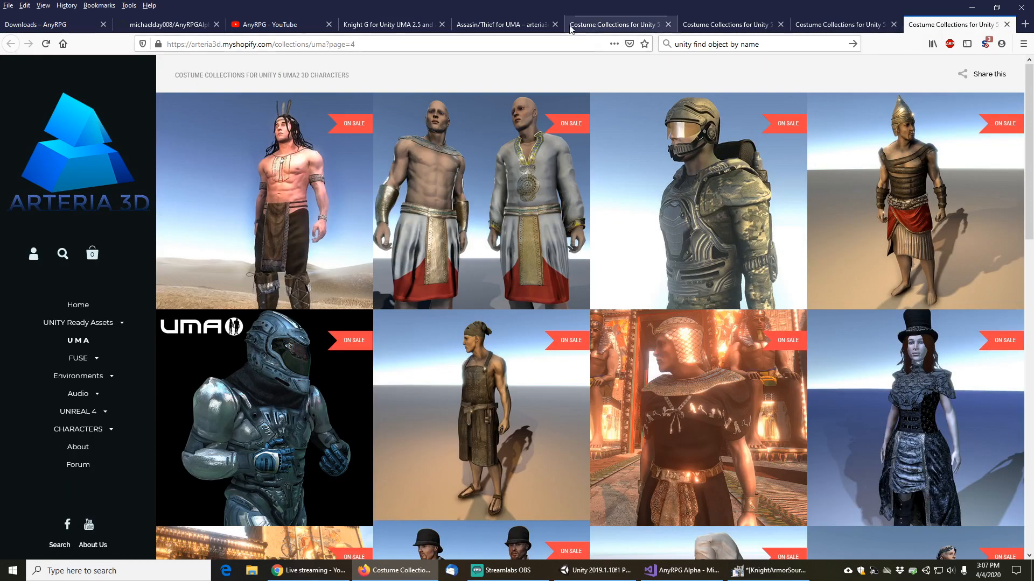
click(512, 25)
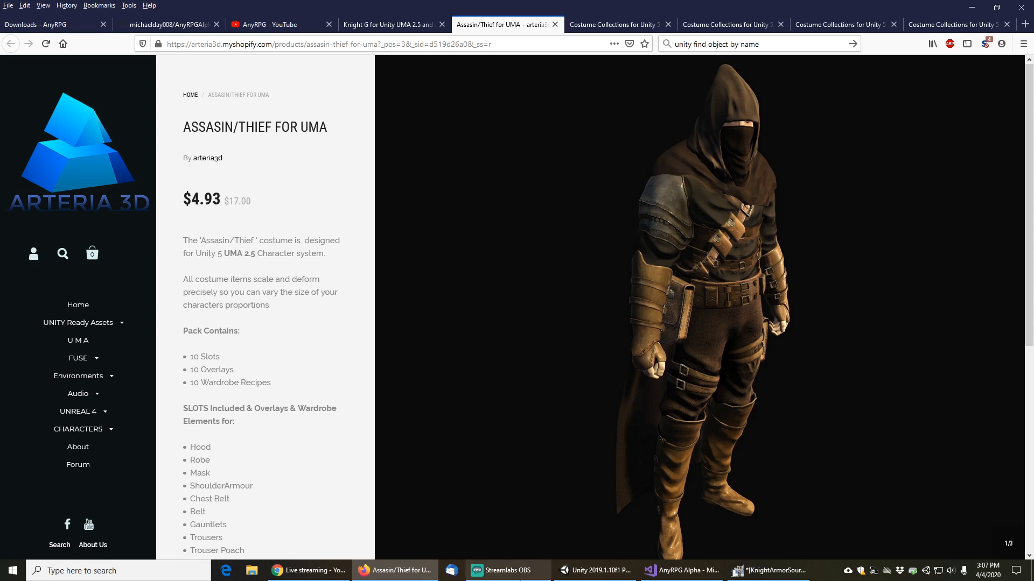
Return to Unity, collapse the Item and LootTable folders, and open the CreditsCategory folder under ALostSoulShared
click(590, 573)
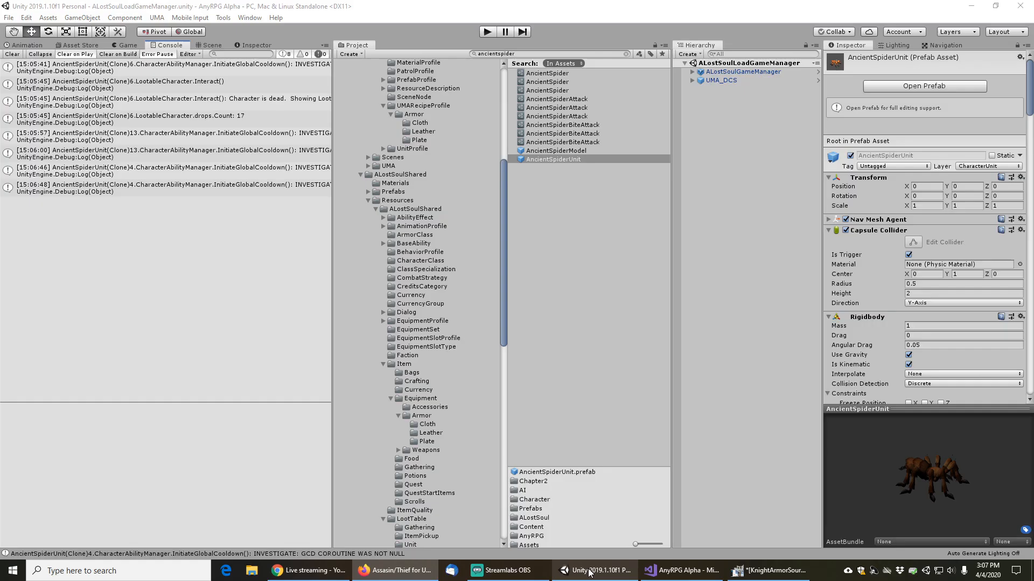
click(527, 55)
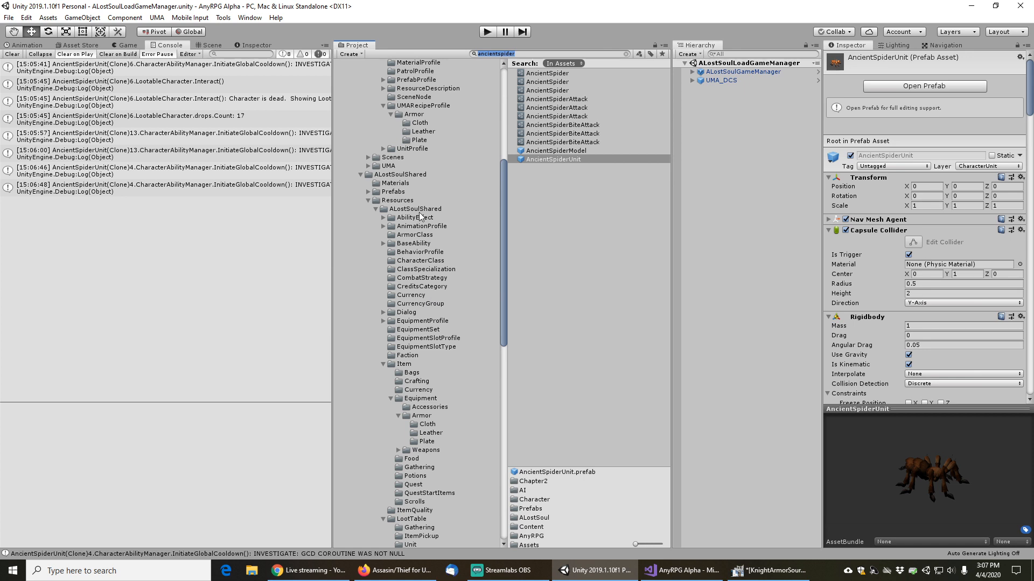
click(382, 366)
click(382, 381)
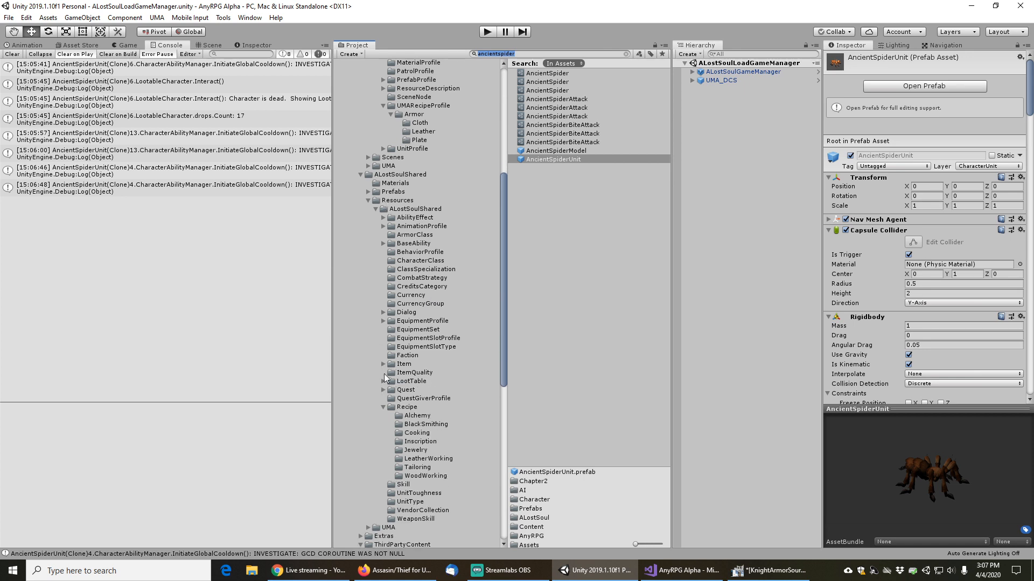
click(421, 287)
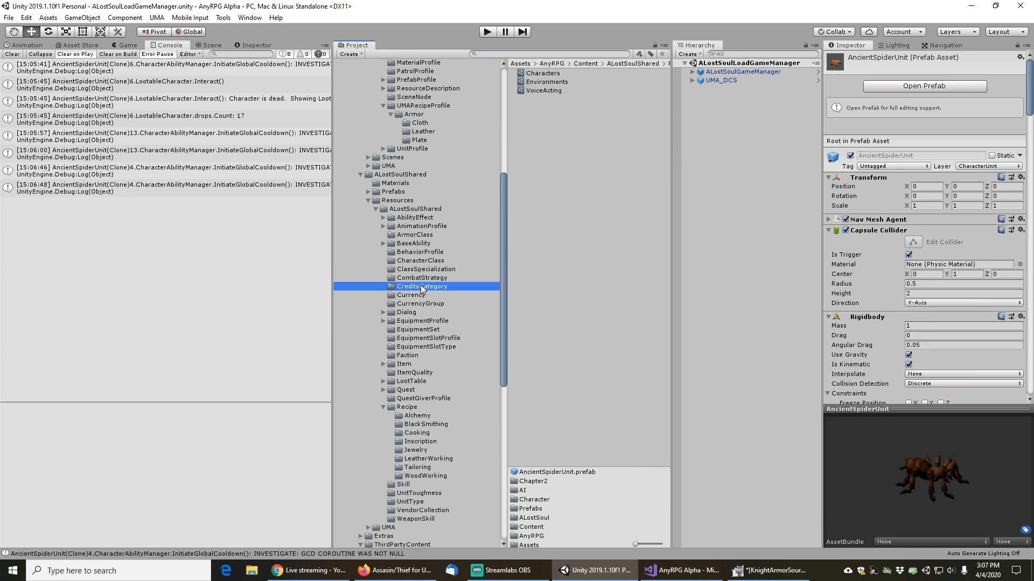
Duplicate the VoiceActing credits category, rename the copy Armor, and set its Resource Name to Armor
click(549, 91)
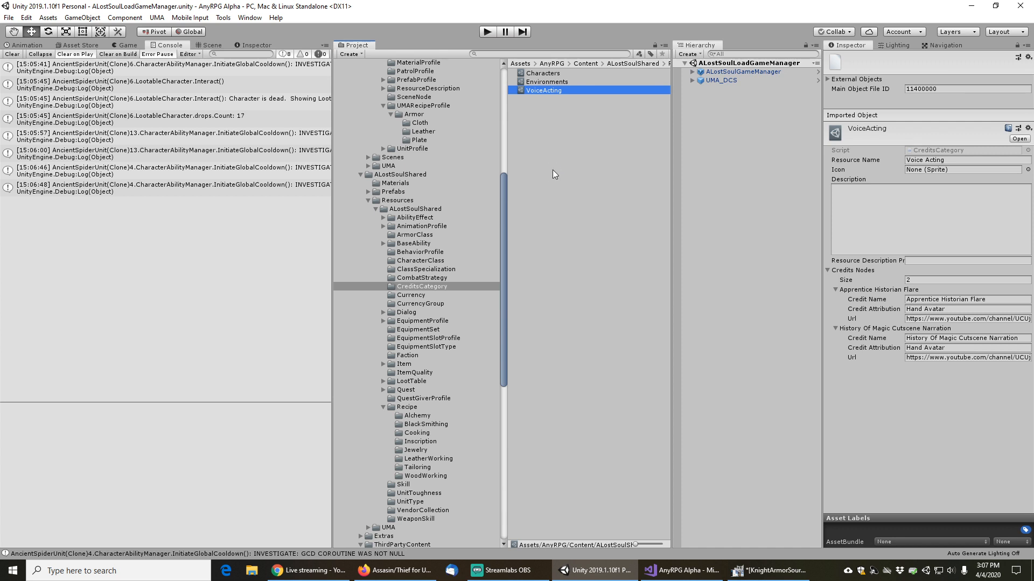
key(ctrl+d)
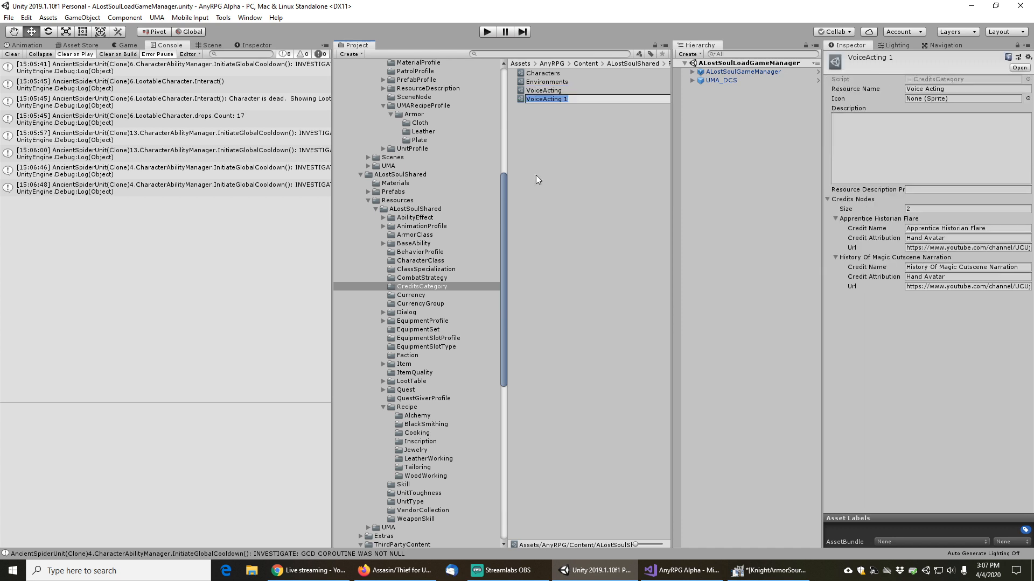
text(Armor)
key(Return)
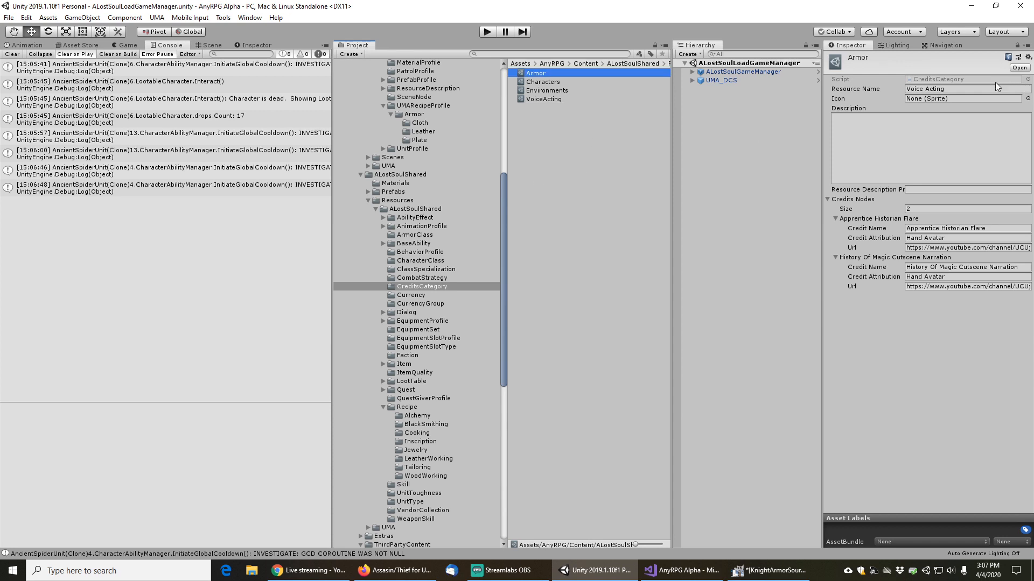
click(962, 88)
text(Armor)
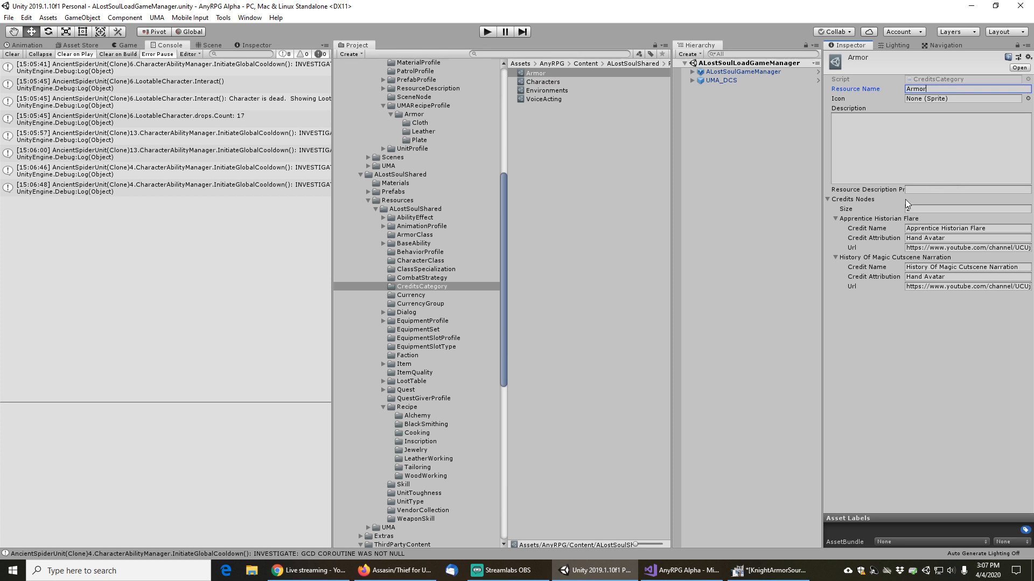
Set the first credits node's Credit Name to Knight G Armor and its Credit Attribution to Arteria 3D
click(990, 228)
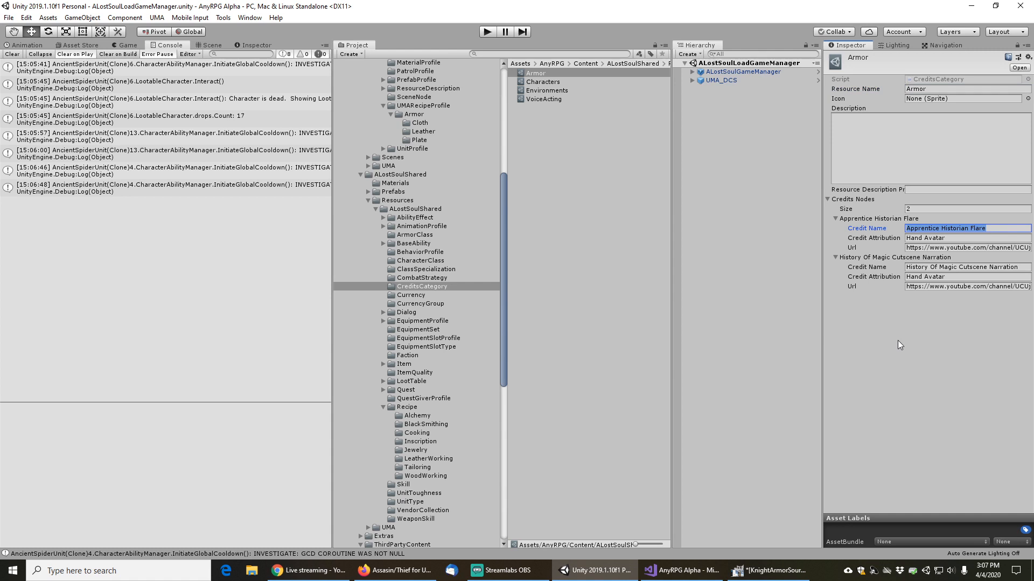
text(Kni)
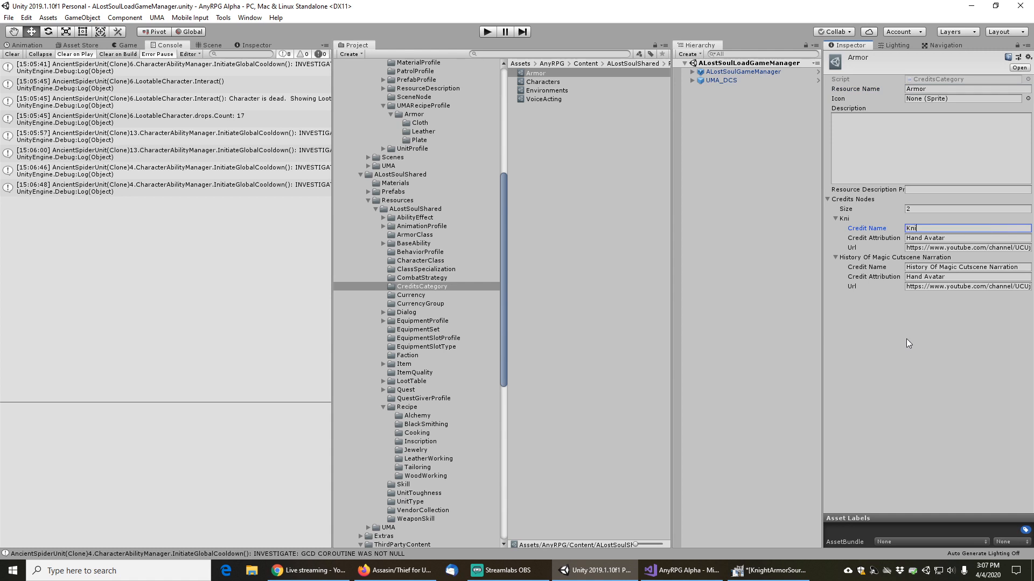
text(ght A)
key(BackSpace)
text(G Armor)
click(953, 238)
text(Art)
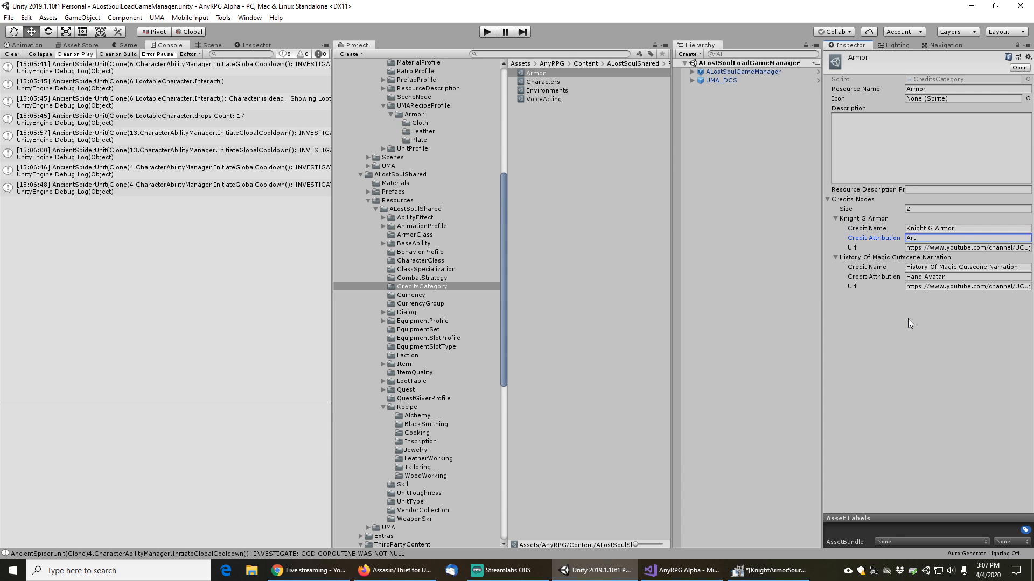
text(eria 3D)
Copy the Knight G for Unity UMA page address from Firefox into the Url of the Knight G Armor credit
click(681, 570)
click(415, 573)
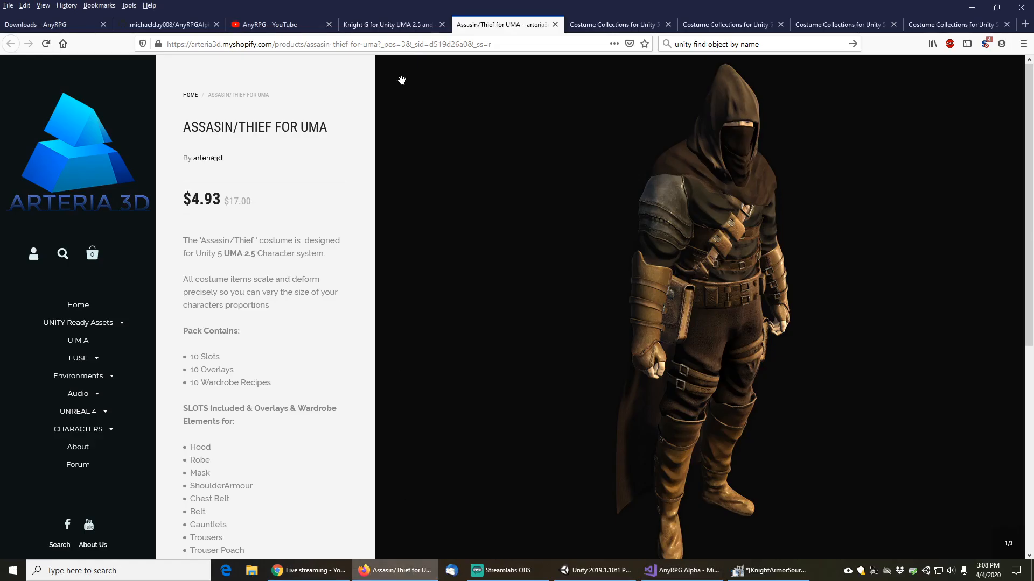
click(394, 28)
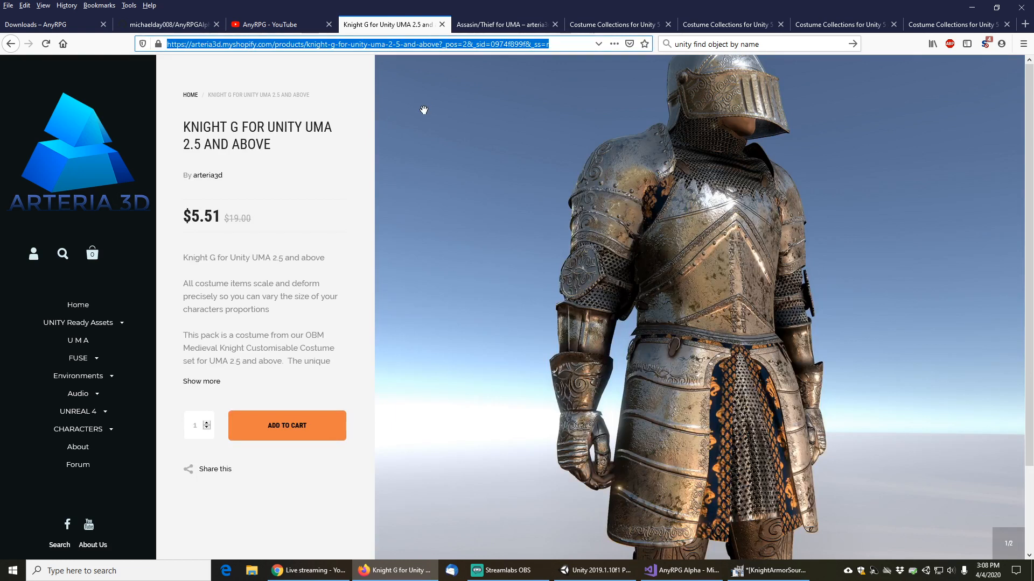
click(598, 573)
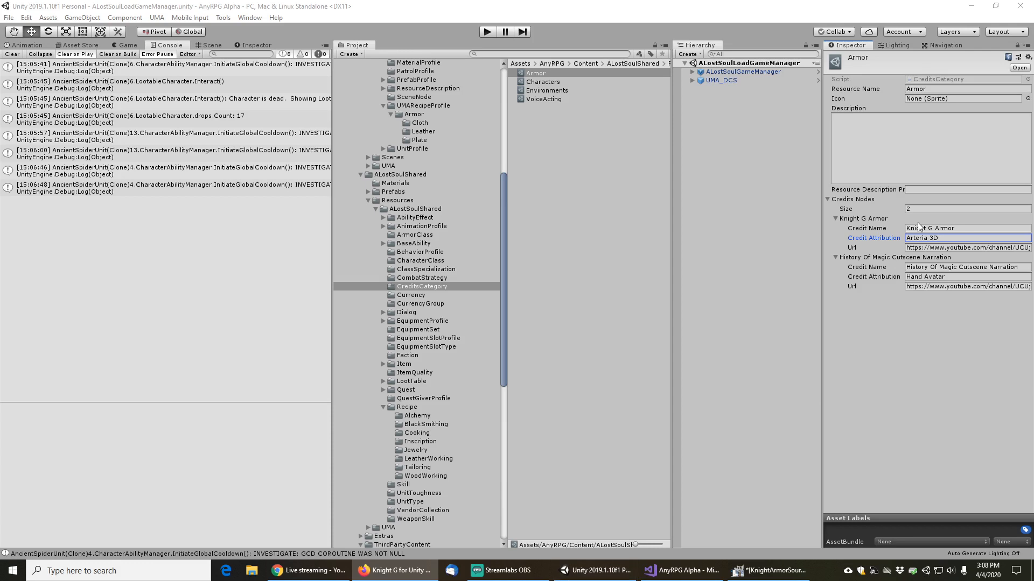
key(Tab)
key(ctrl+v)
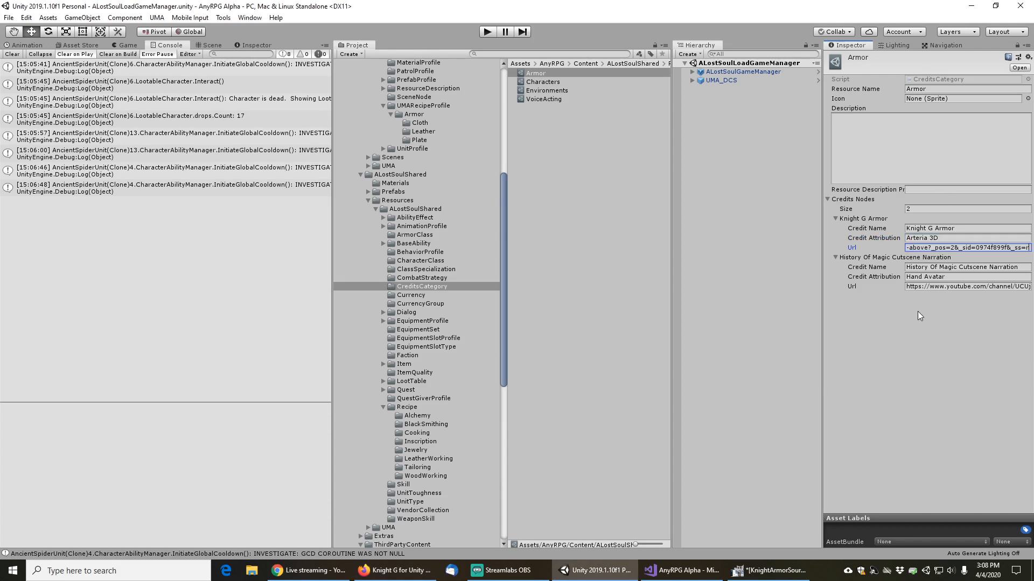
Set the second credits node's Credit Name to Assassin Armor and its Credit Attribution to Arteria 3D
key(Tab)
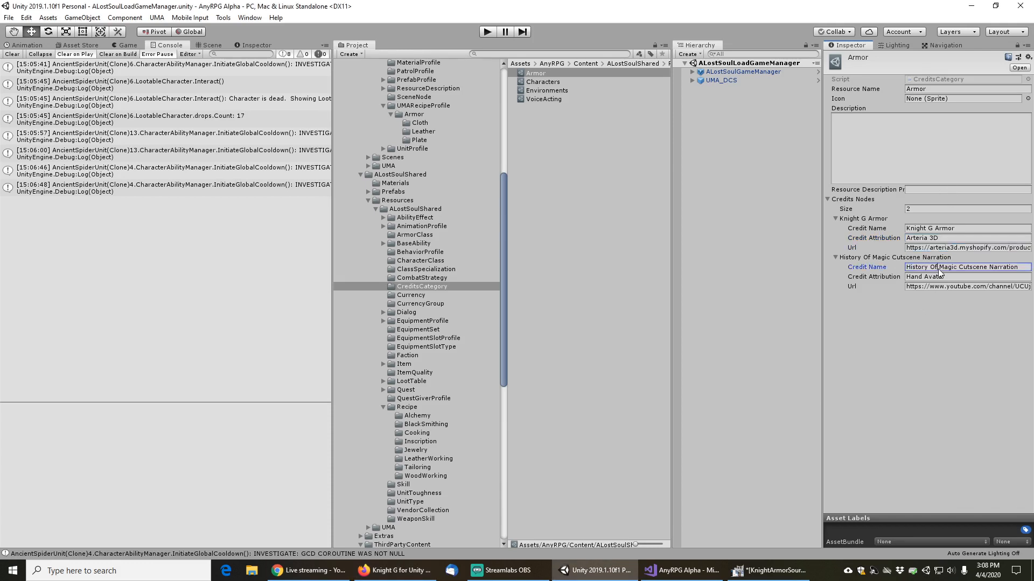
text(Assas)
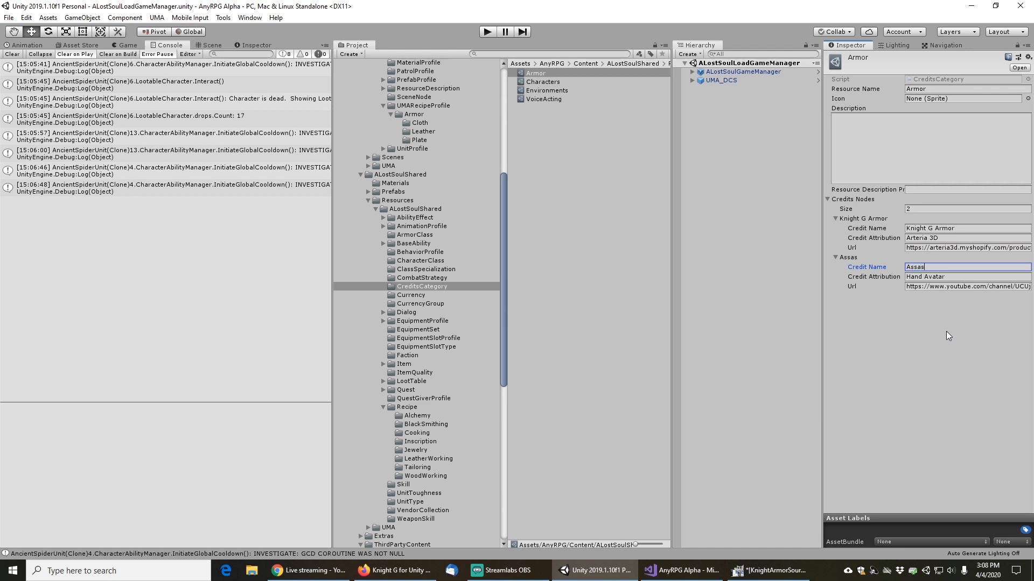
text(sin Armor)
click(945, 238)
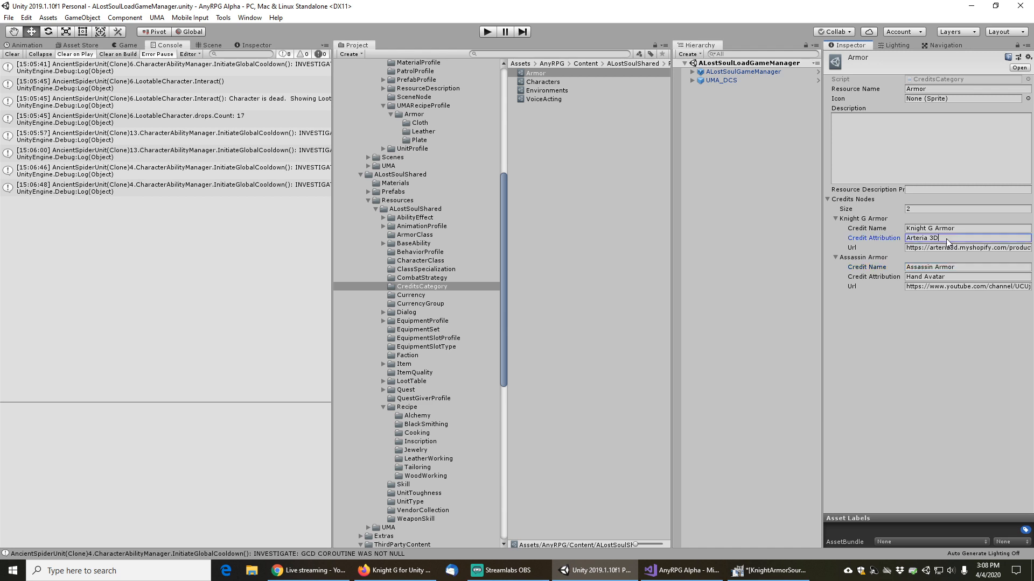
key(ctrl+c)
click(955, 276)
key(ctrl+v)
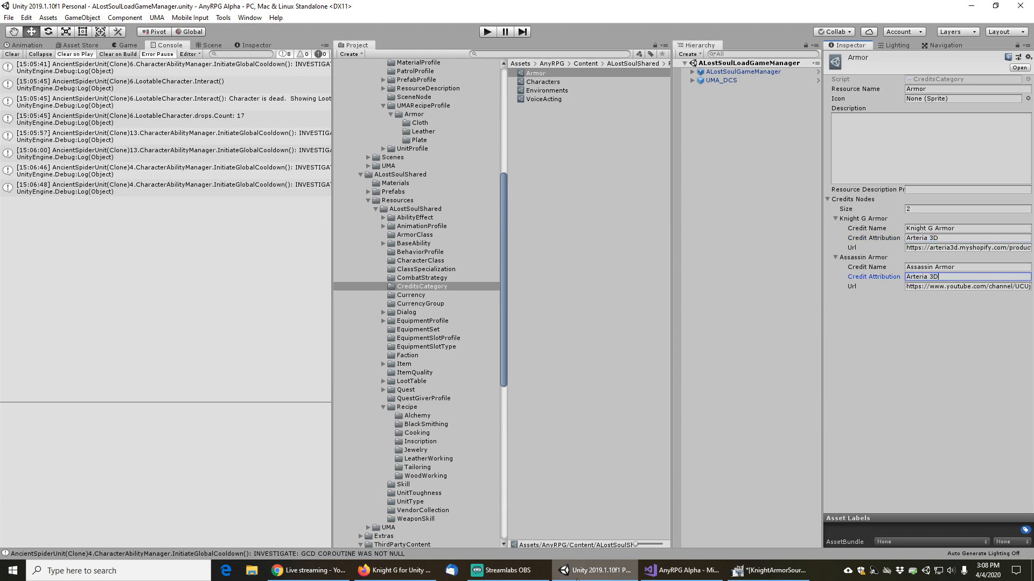
Copy the Assasin/Thief for UMA page address from Firefox into the Url of the Assassin Armor credit
click(393, 570)
click(482, 25)
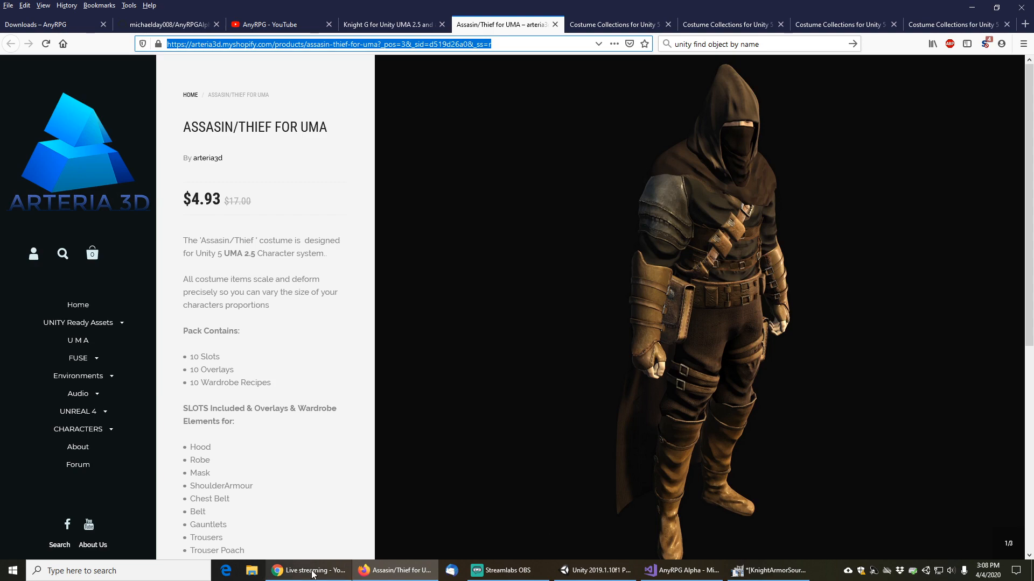
click(595, 570)
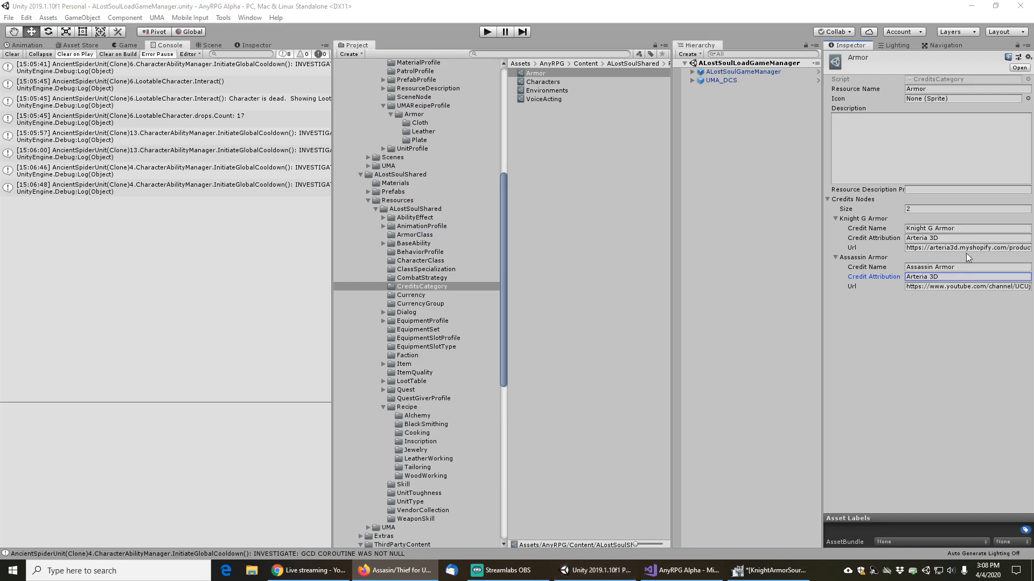
click(939, 286)
key(ctrl+v)
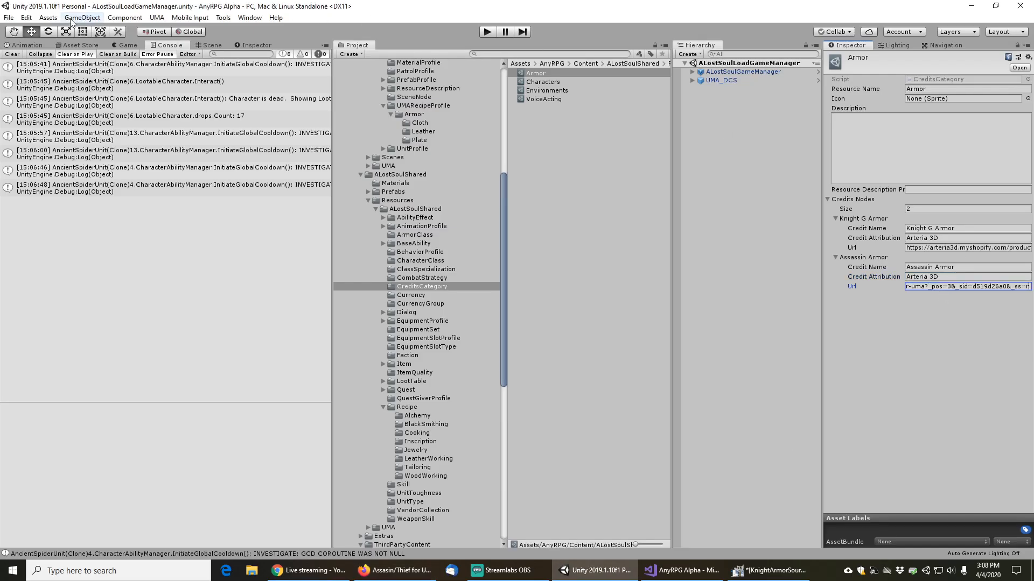
Save the changes and run the game to its Credits screen
click(9, 18)
click(25, 61)
click(487, 31)
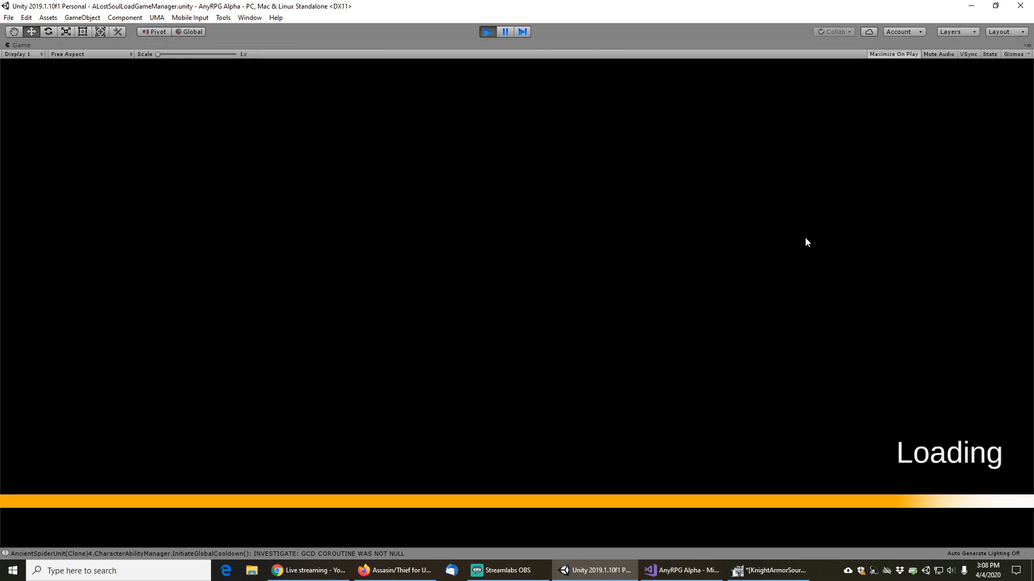
click(122, 407)
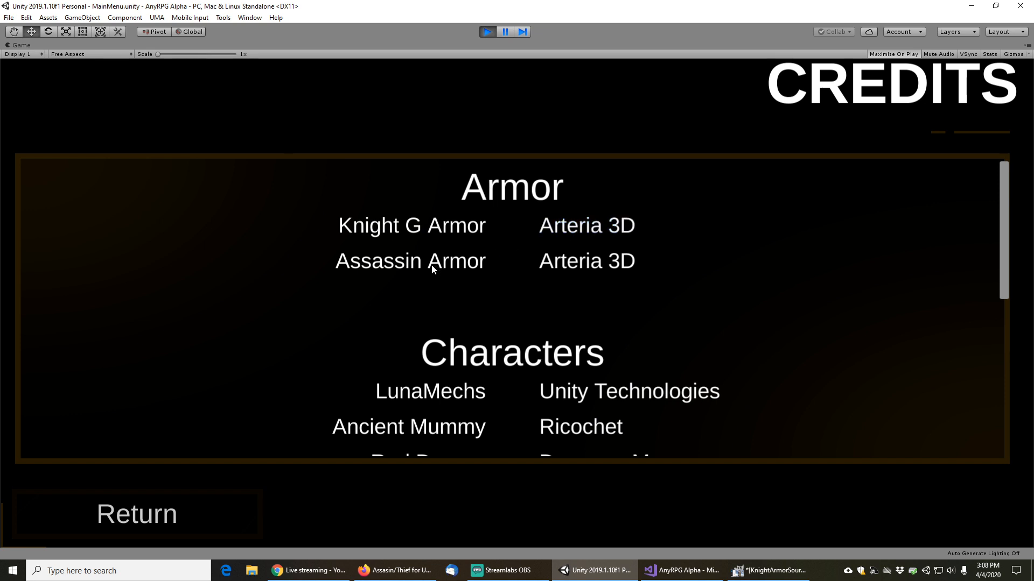
Test the Arteria 3D links of the Knight G Armor and Assassin Armor credits, and stop play mode
click(576, 227)
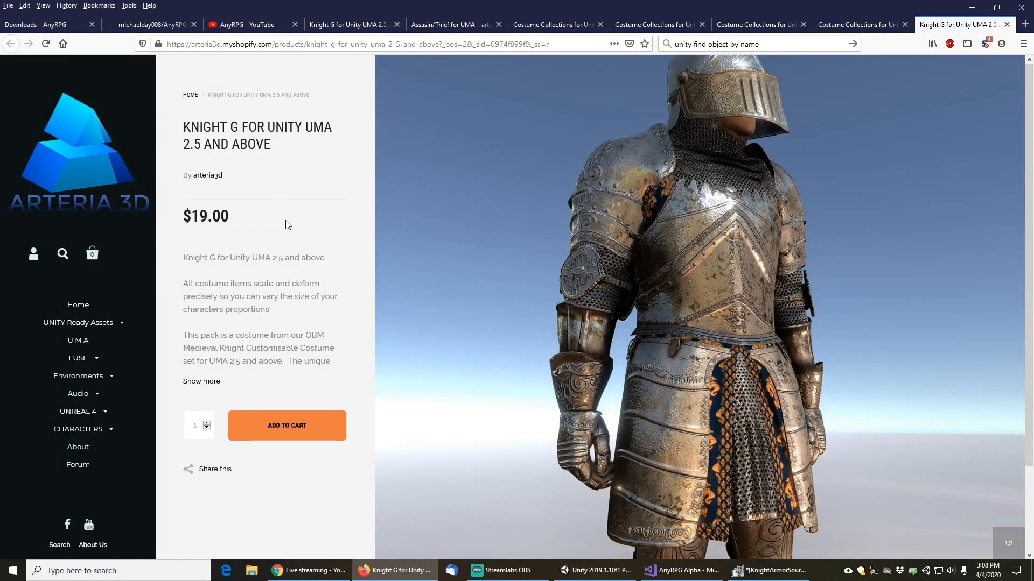
click(498, 225)
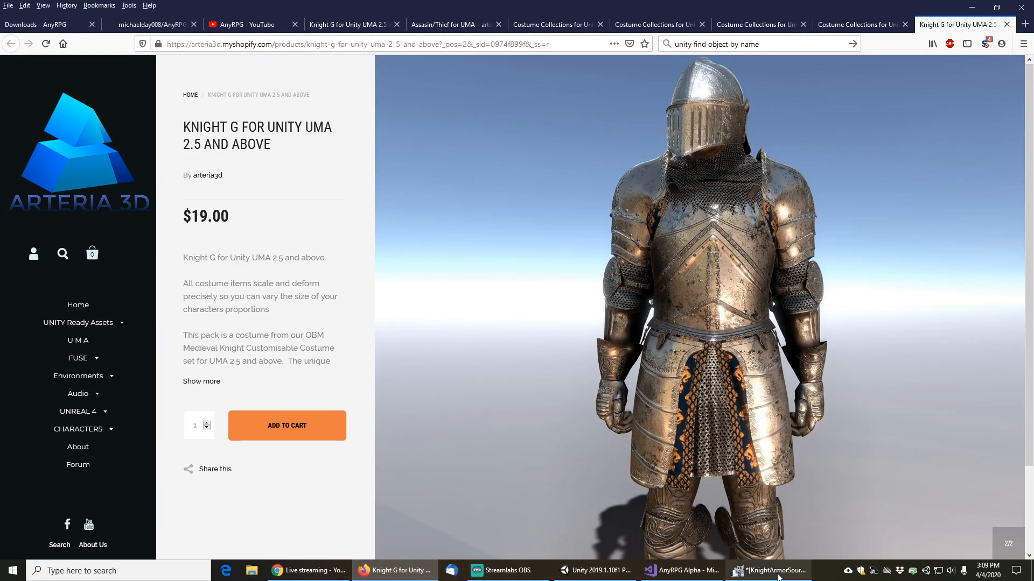
click(595, 570)
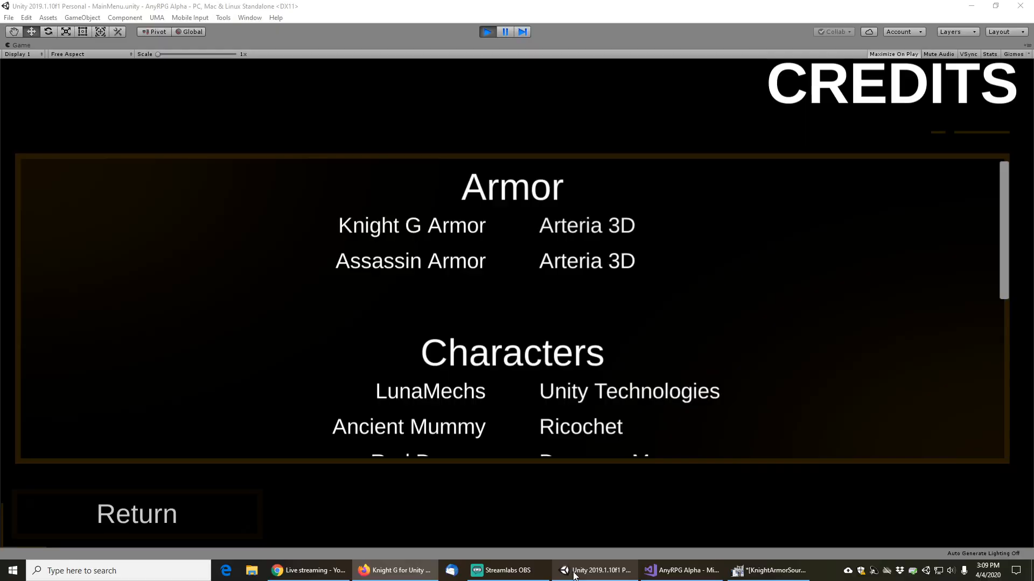
click(574, 264)
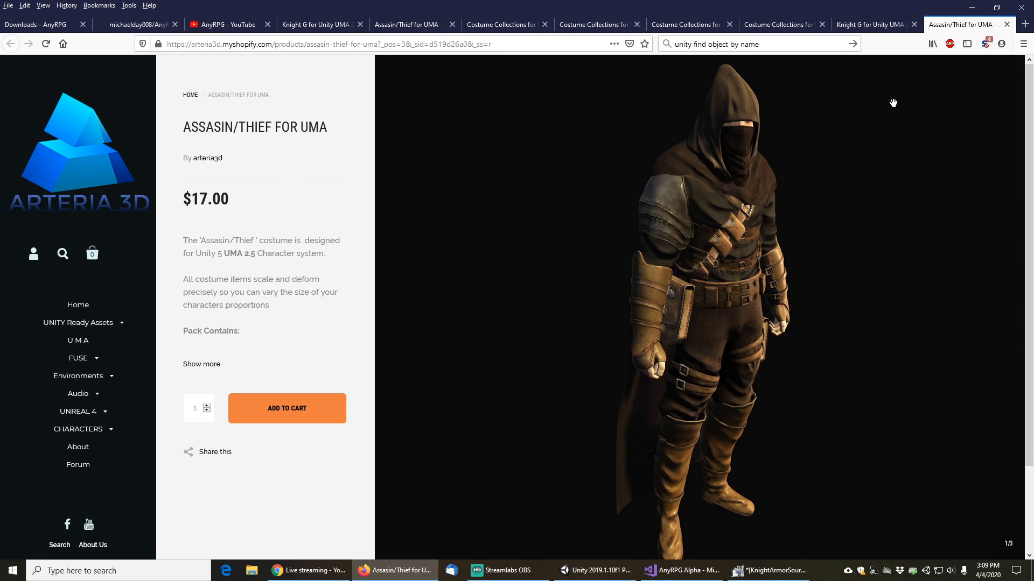
drag(646, 174, 535, 108)
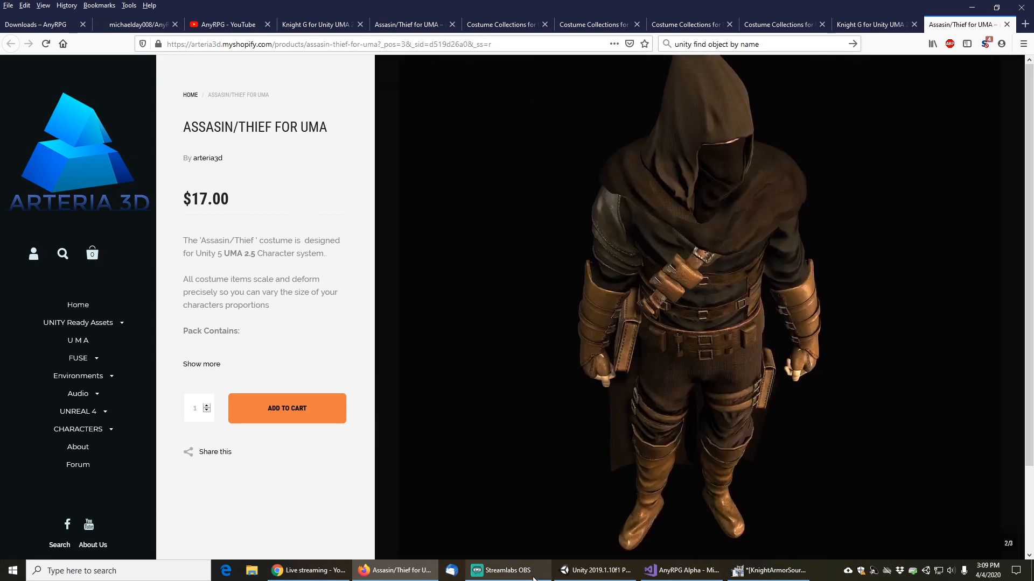
click(595, 571)
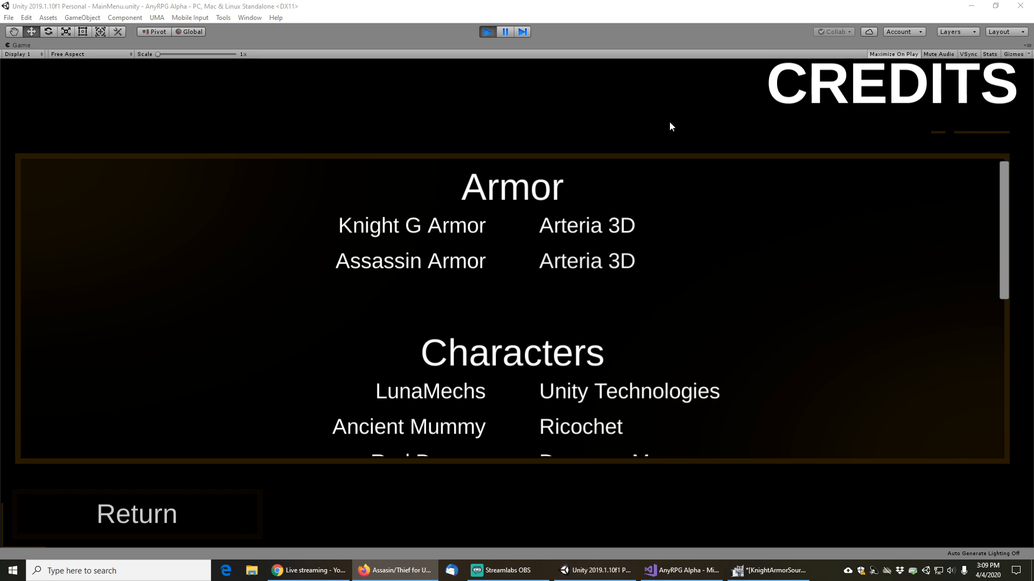
click(487, 32)
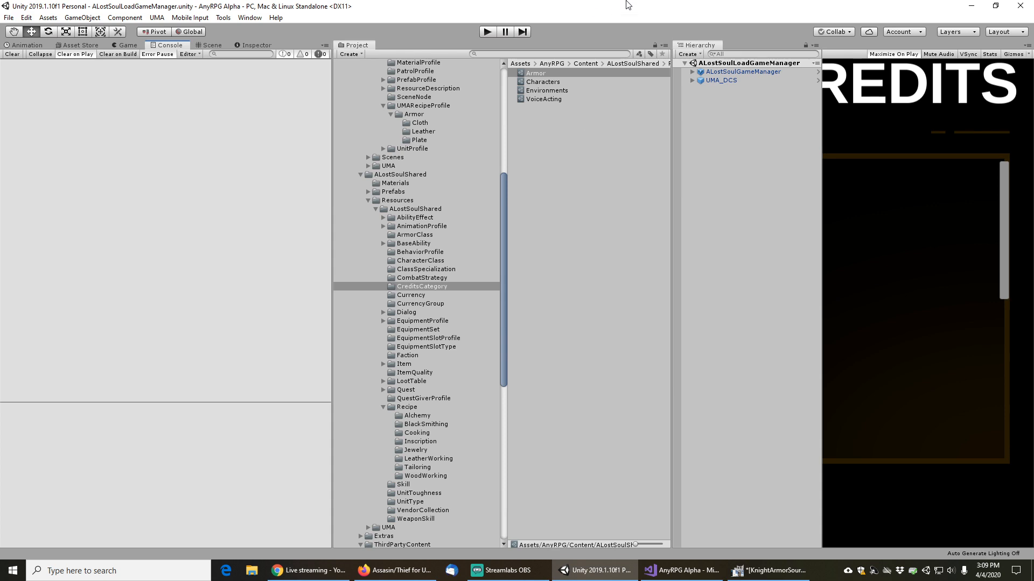
Switch to Firefox and look through the Assasin/Thief product page, the AnyRPG YouTube channel and the arteria3d UMA costume collection
click(396, 570)
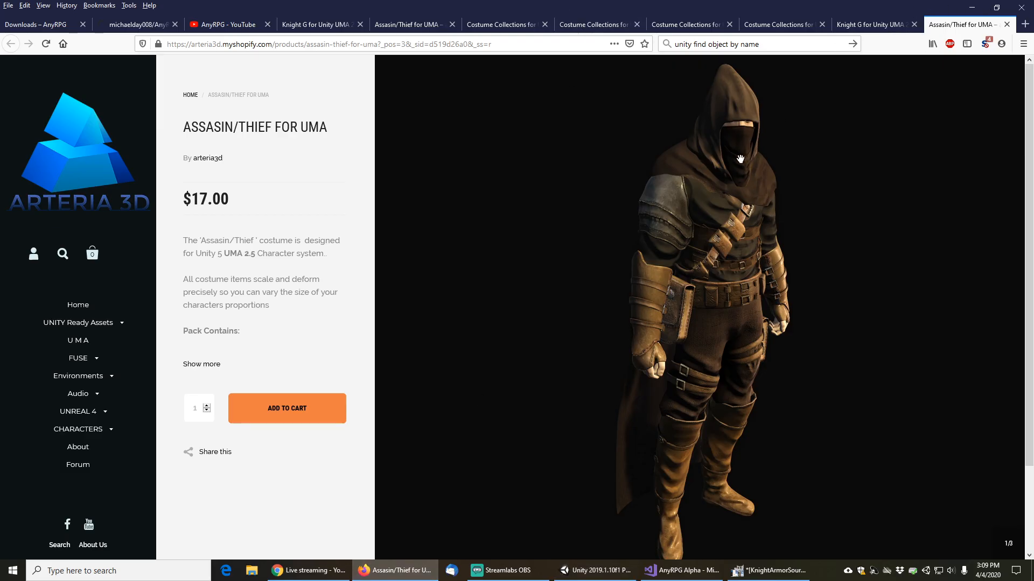
click(503, 211)
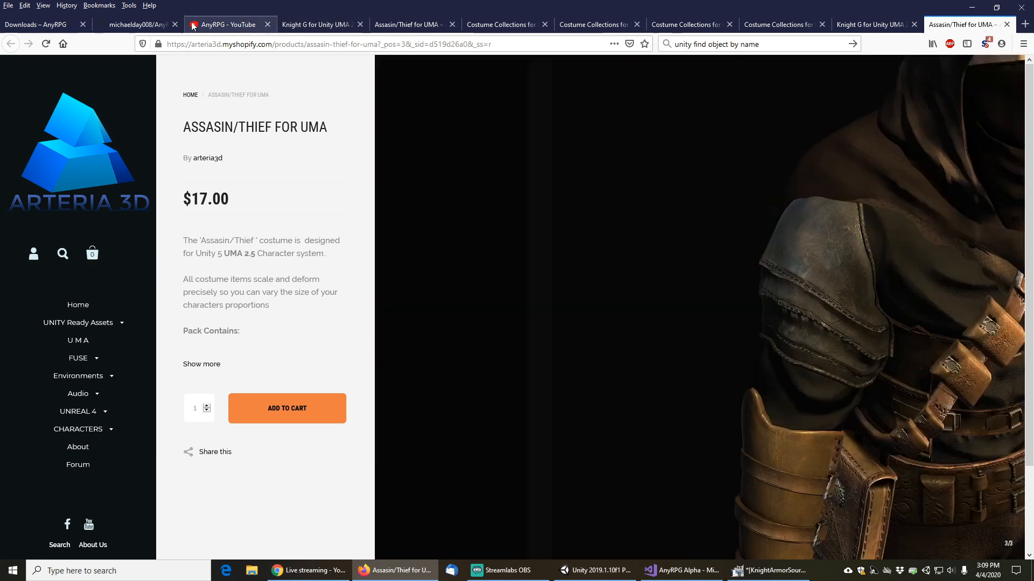
click(223, 24)
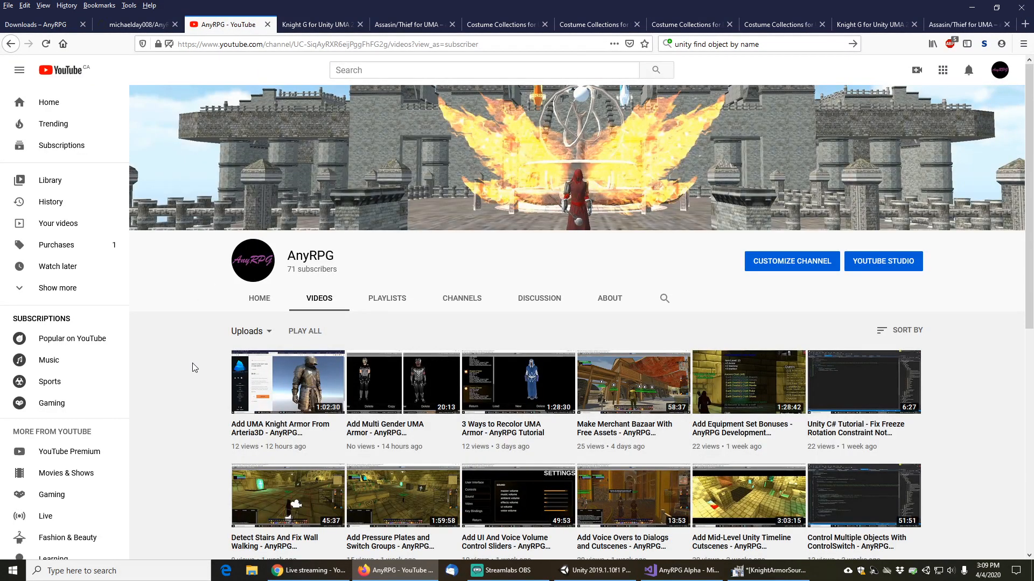
click(408, 25)
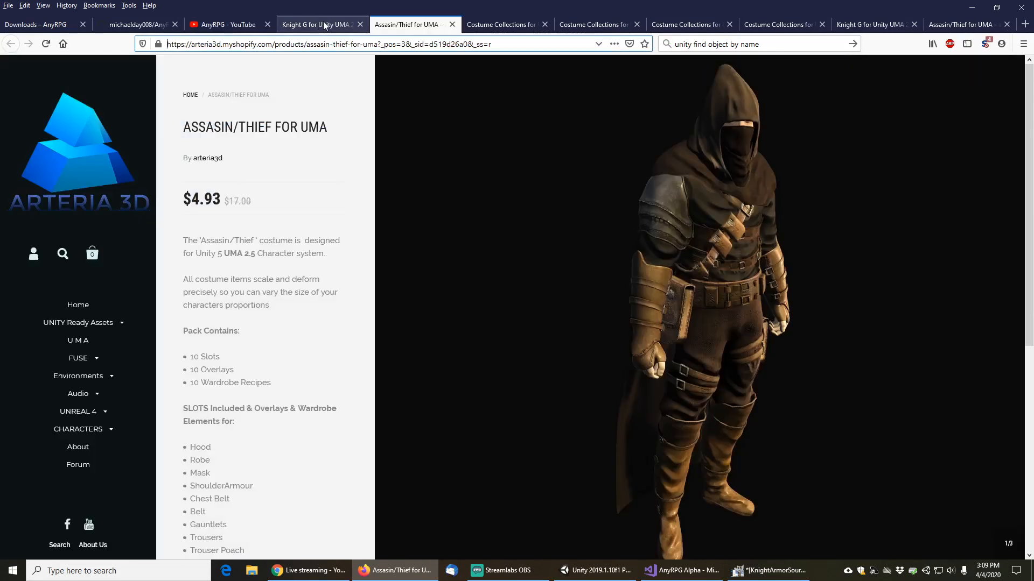
click(322, 24)
click(465, 26)
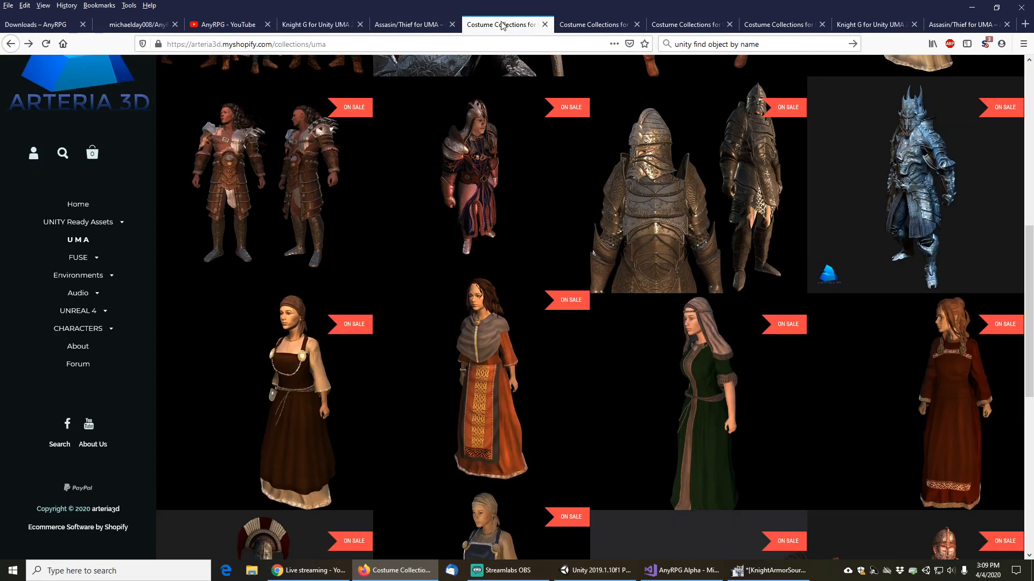